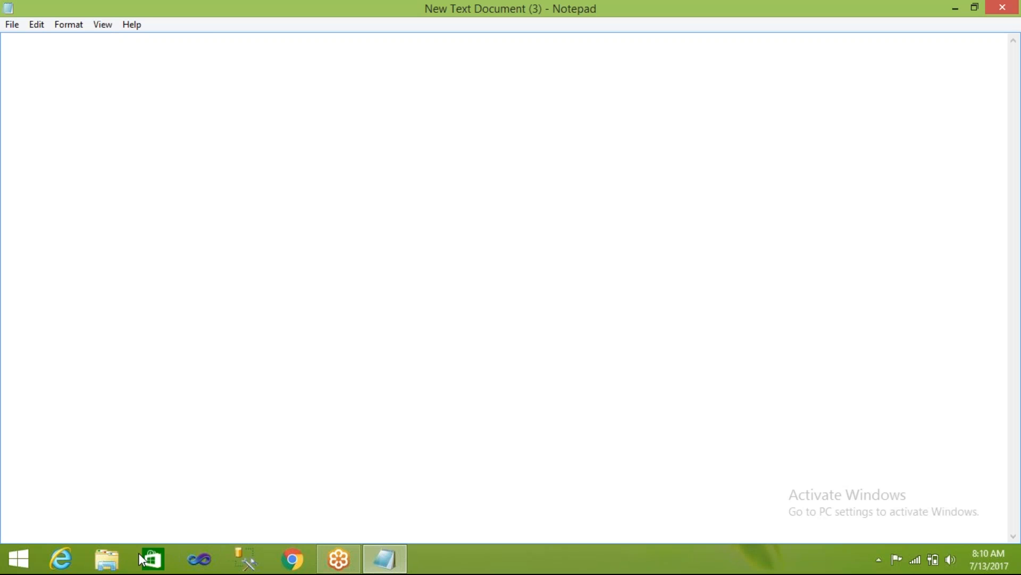
# - Open the Sample_June_Sol solution from its folder on Local Disk (E:) and close its Load_DB_Merge_join package
pyautogui.click(106, 558)
pyautogui.doubleClick(404, 282)
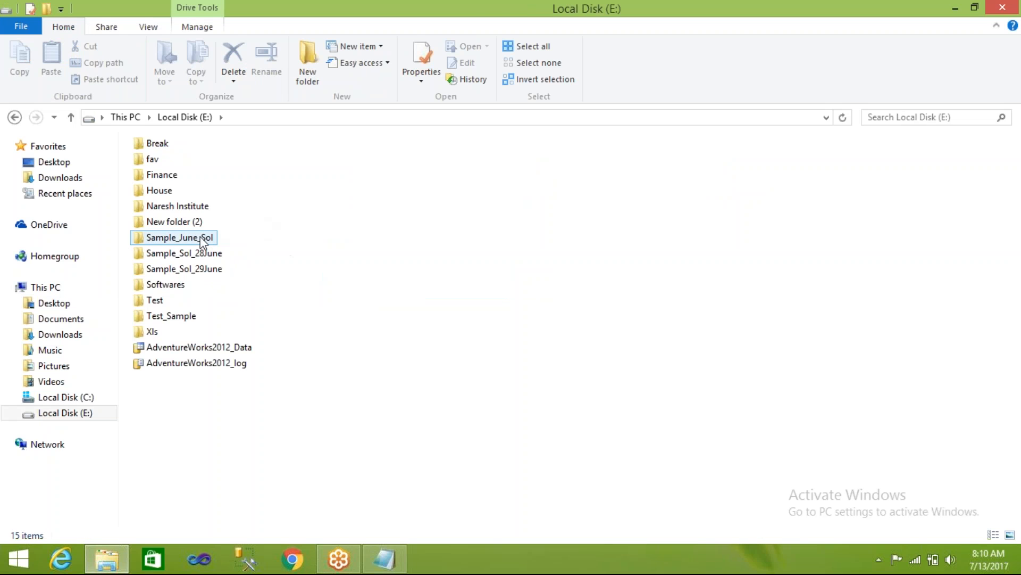
pyautogui.doubleClick(203, 242)
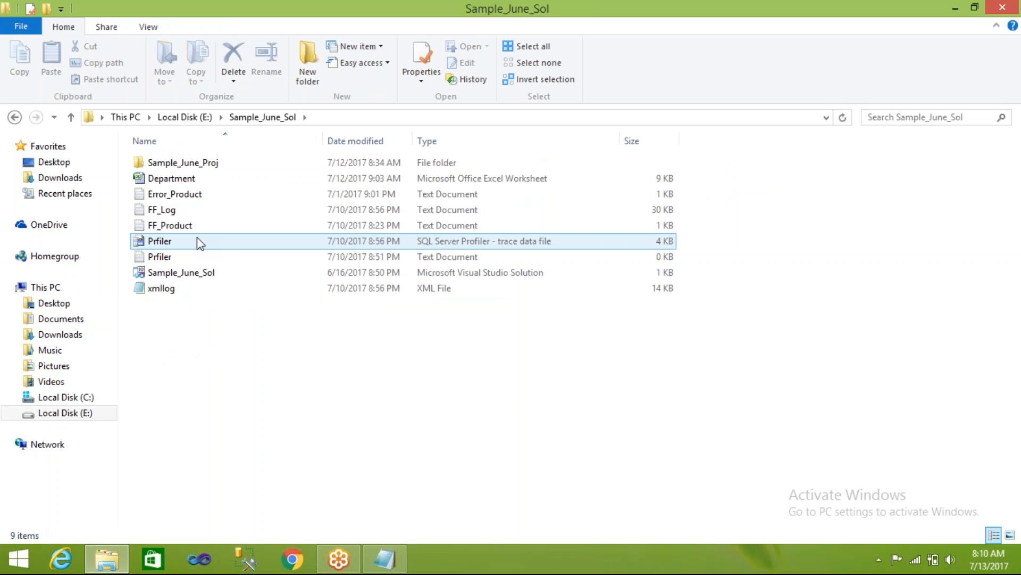
pyautogui.doubleClick(190, 273)
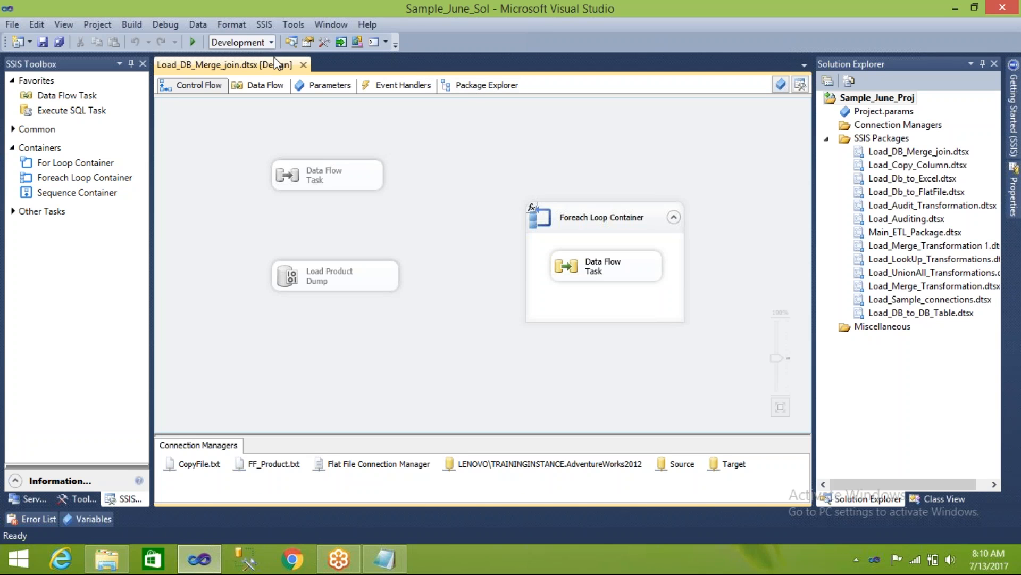
pyautogui.click(303, 64)
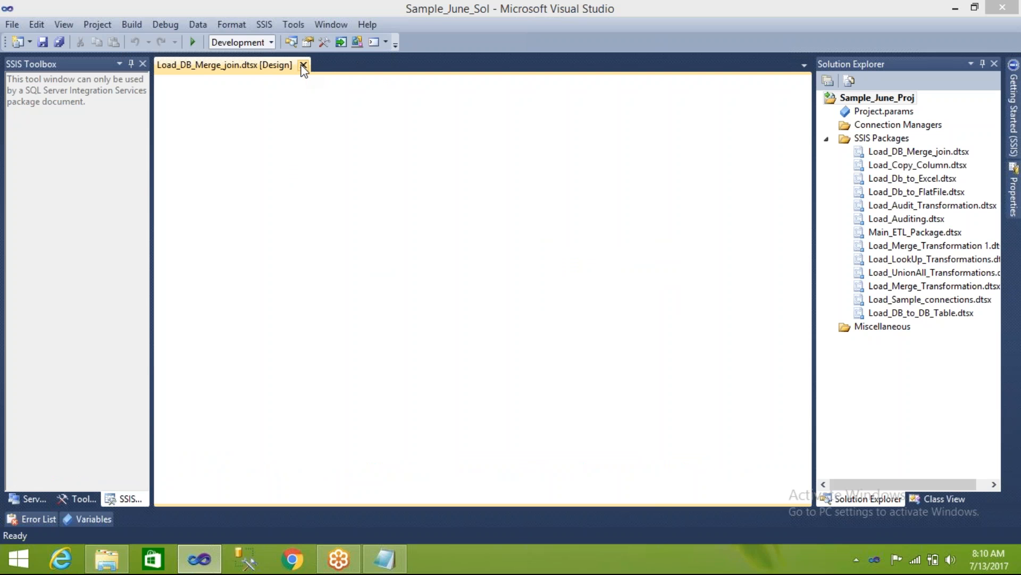
# - End the Microsoft Visual Studio 2010 process through Task Manager
pyautogui.rightClick(491, 567)
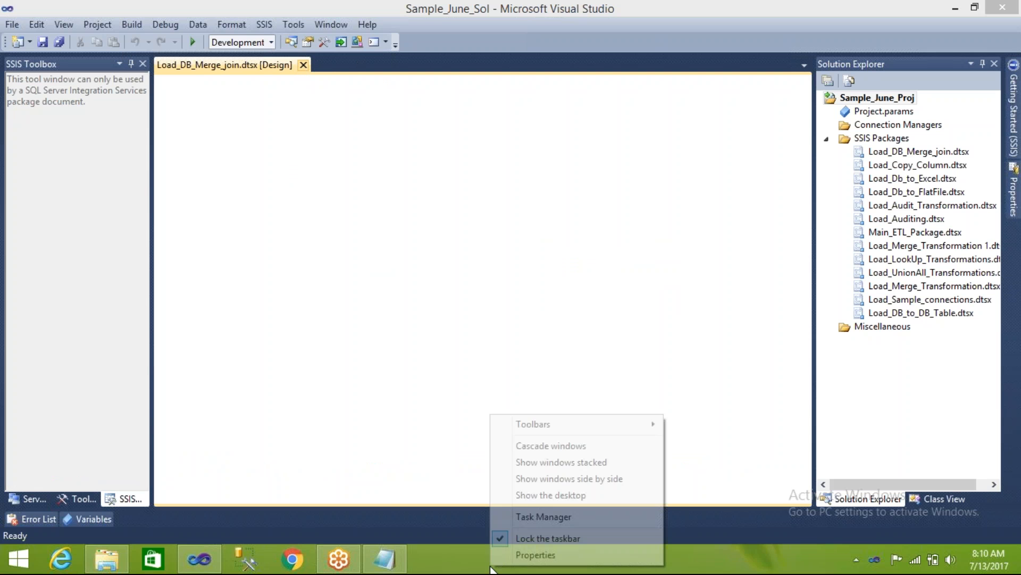
pyautogui.click(543, 517)
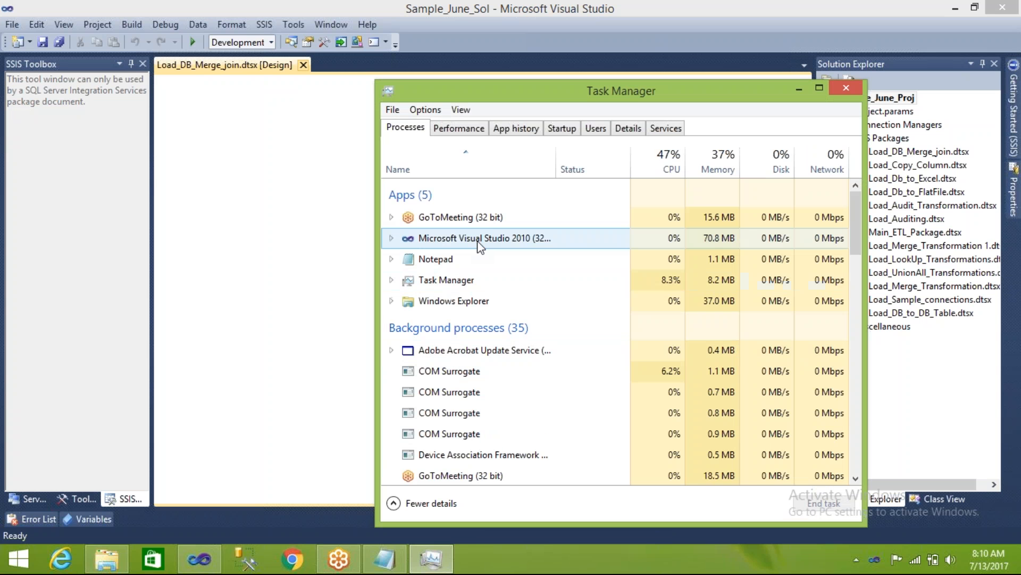
pyautogui.click(480, 245)
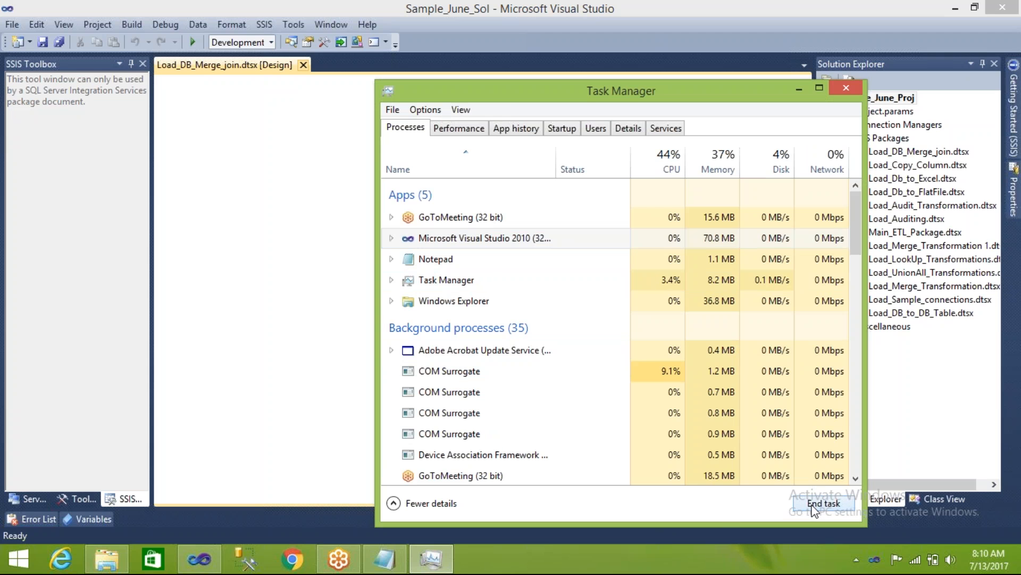
pyautogui.click(814, 506)
# - Open the Sample_Sol_29June solution from its folder on Local Disk (E:) and close the lookup transformation package
pyautogui.click(190, 465)
pyautogui.press('BackSpace')
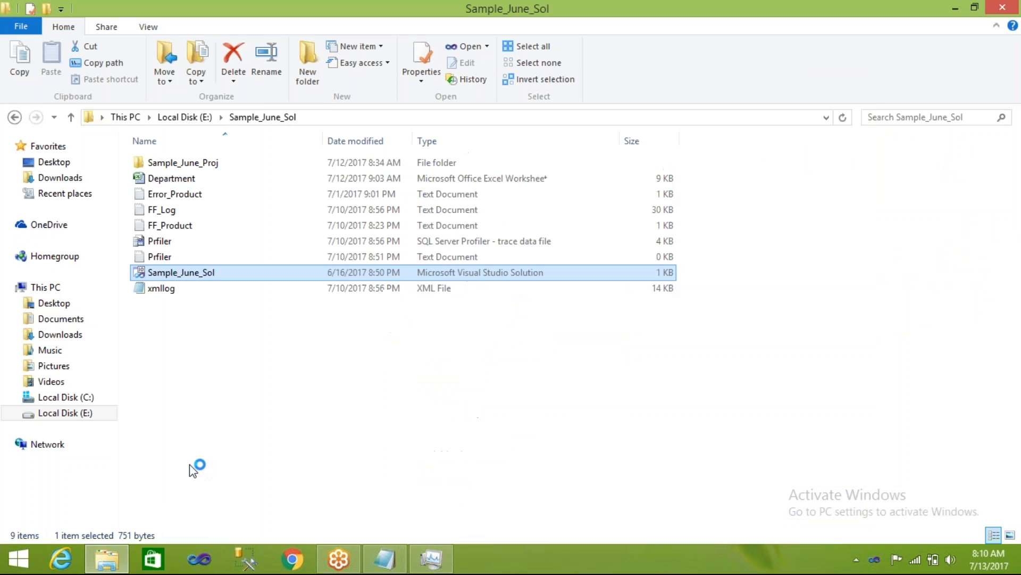
pyautogui.doubleClick(195, 267)
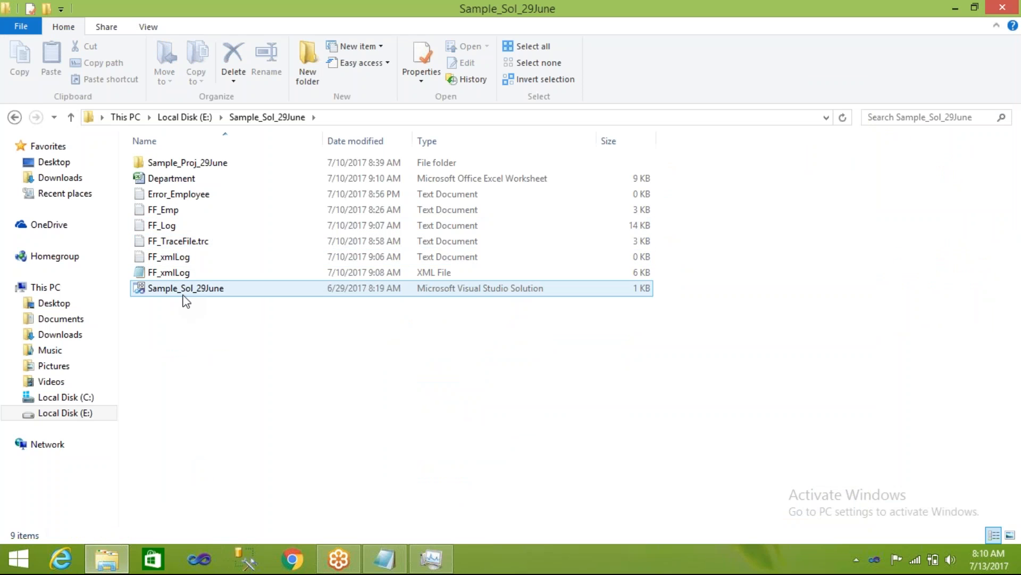
pyautogui.doubleClick(183, 294)
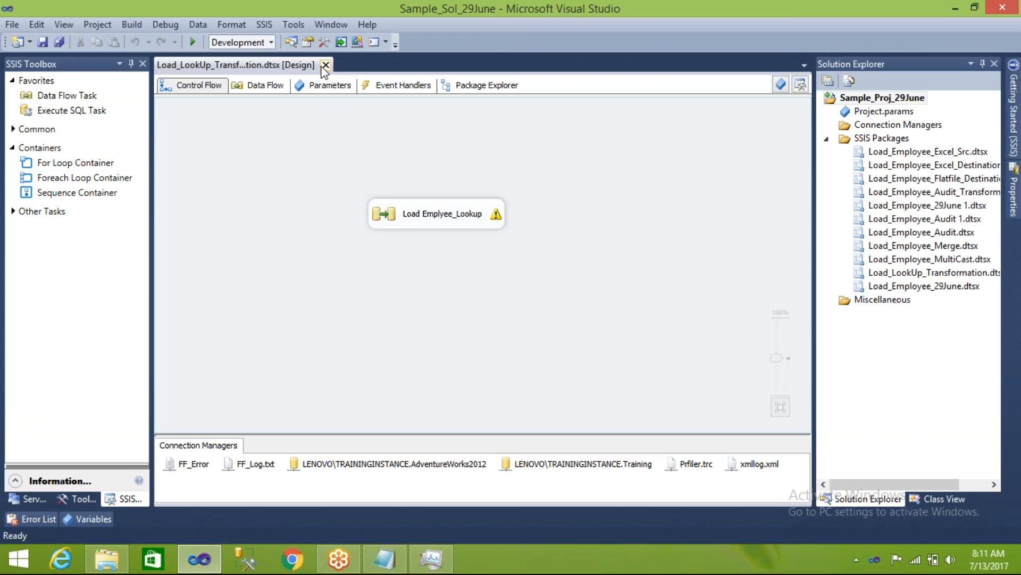
pyautogui.click(325, 65)
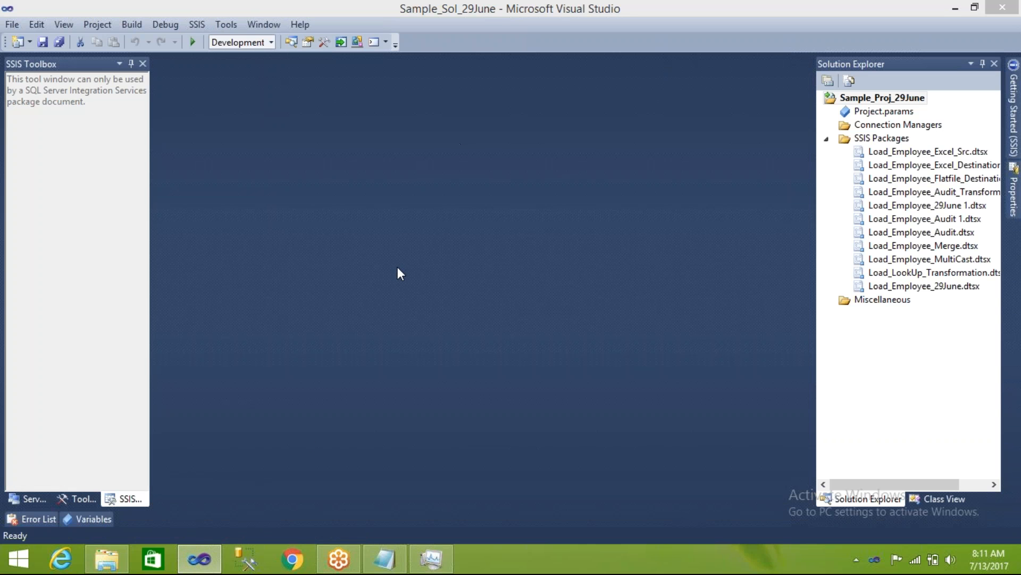
# - Switch to Notepad, write the note "split the data -- different destinations..no condition" and dismiss the SQL Server notification
pyautogui.click(384, 559)
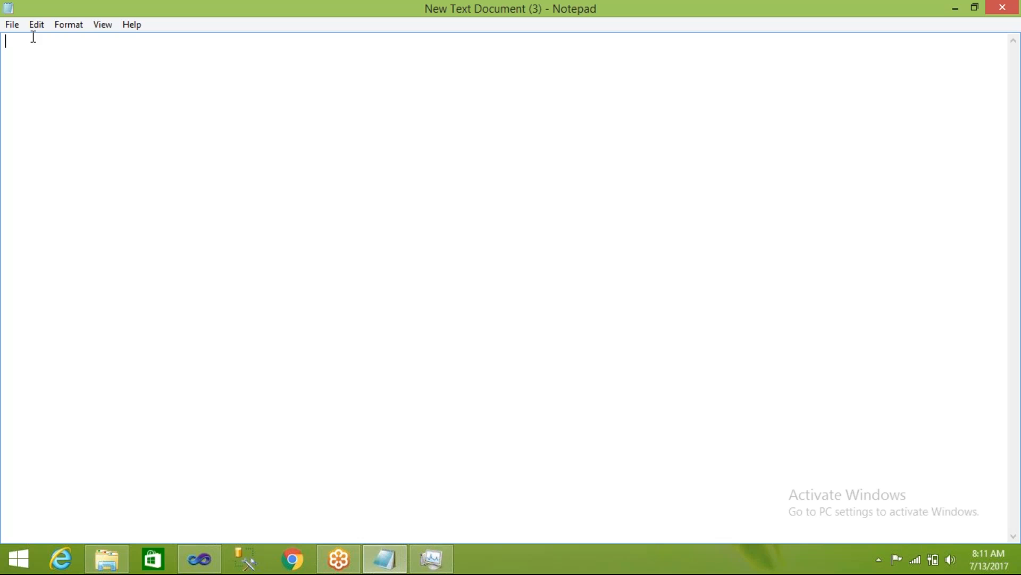
pyautogui.write('split the data -- different ')
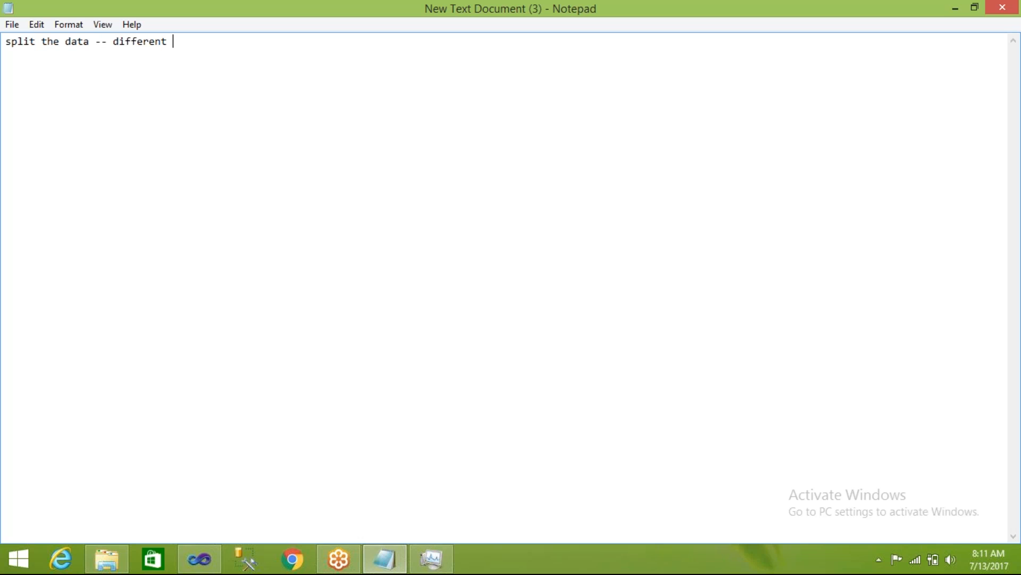
pyautogui.write('destinations..n')
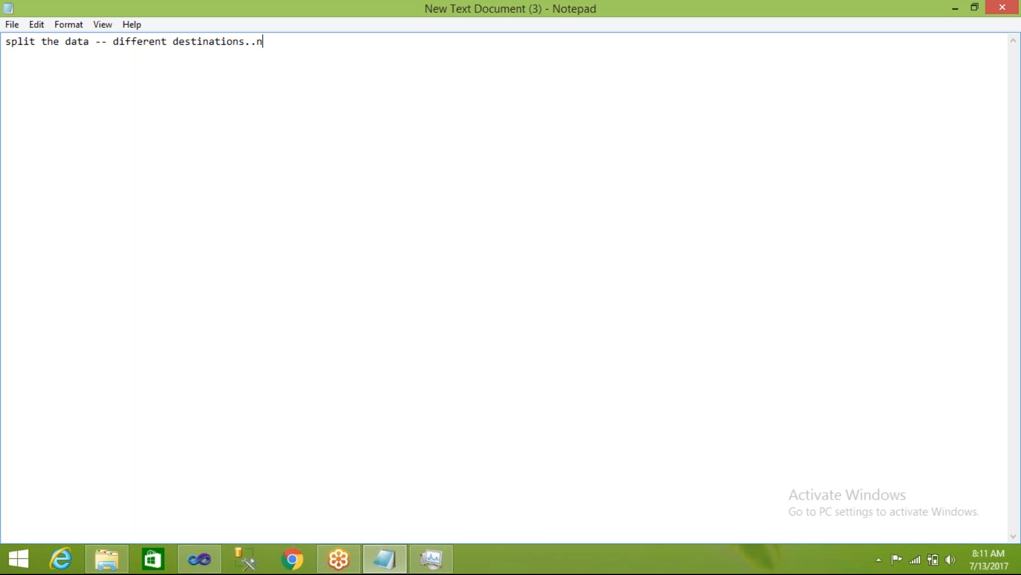
pyautogui.write('o condition')
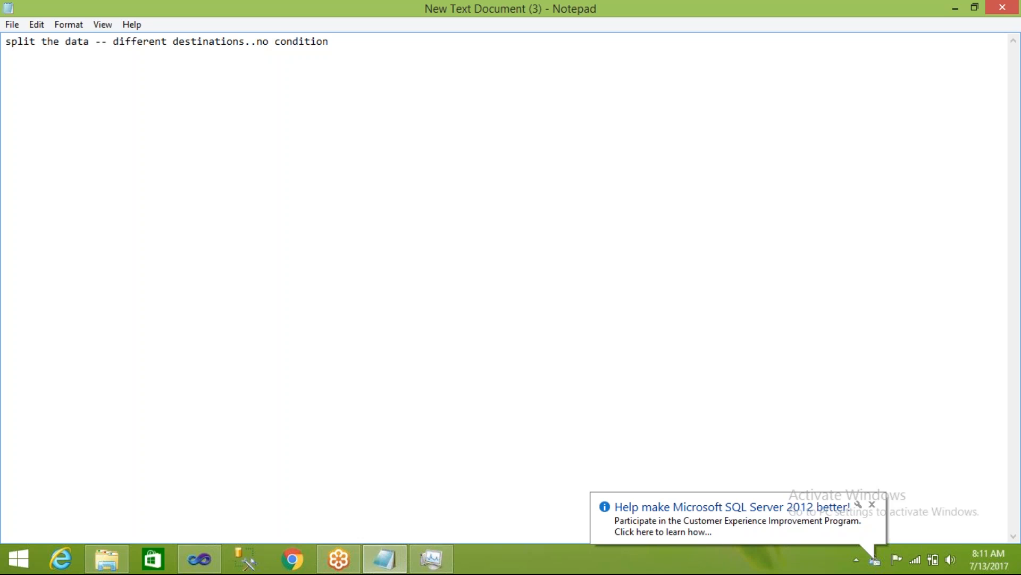
pyautogui.click(873, 504)
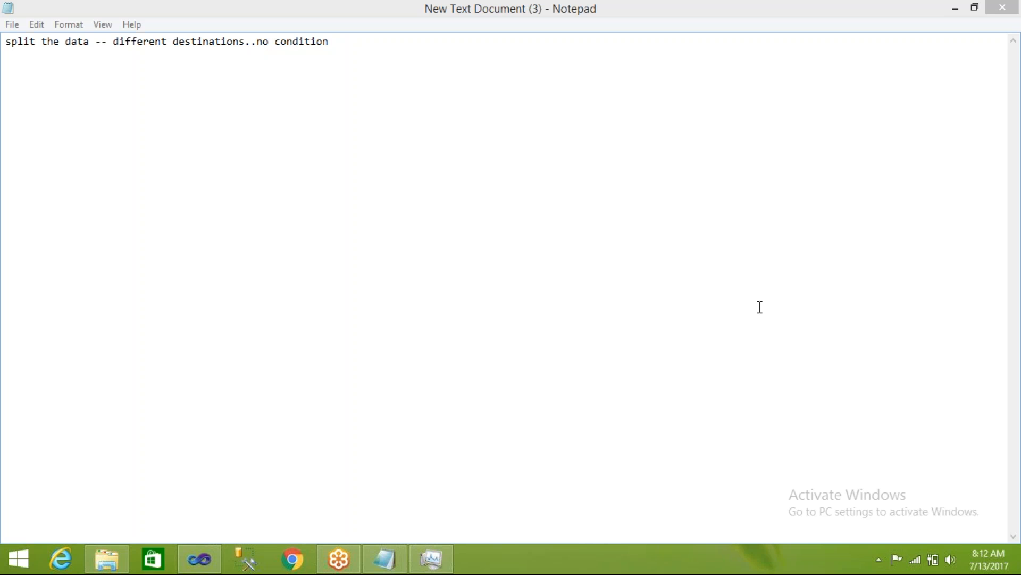
# - Switch to Visual Studio and duplicate the Load_Employee_29June.dtsx package in the SSIS Packages folder
pyautogui.click(205, 569)
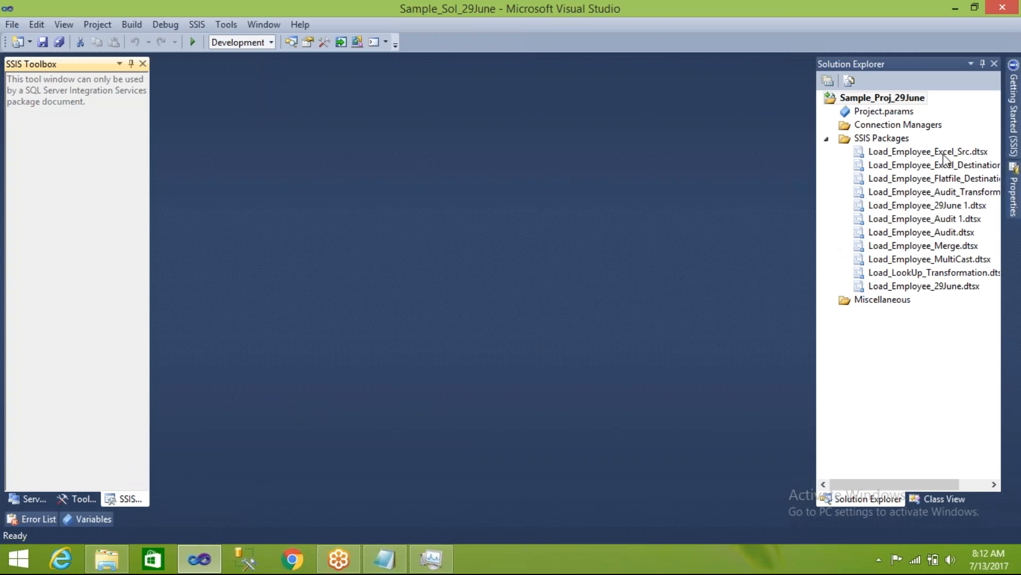
pyautogui.click(929, 287)
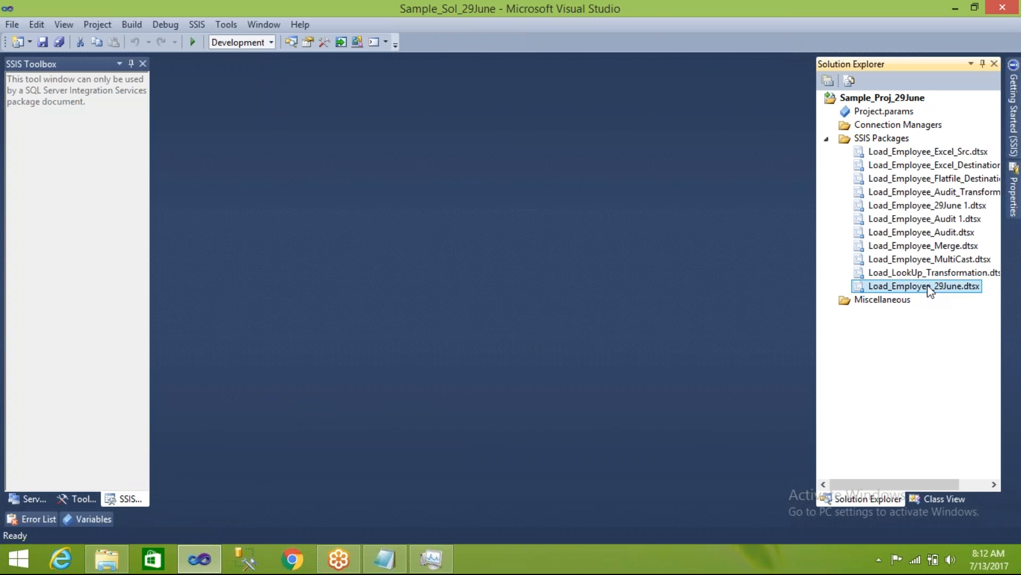
pyautogui.hotkey('ctrl', 'c')
pyautogui.hotkey('ctrl', 'v')
# - Rename the copied package as Load_Conditional_Split.dtsx
pyautogui.click(935, 301)
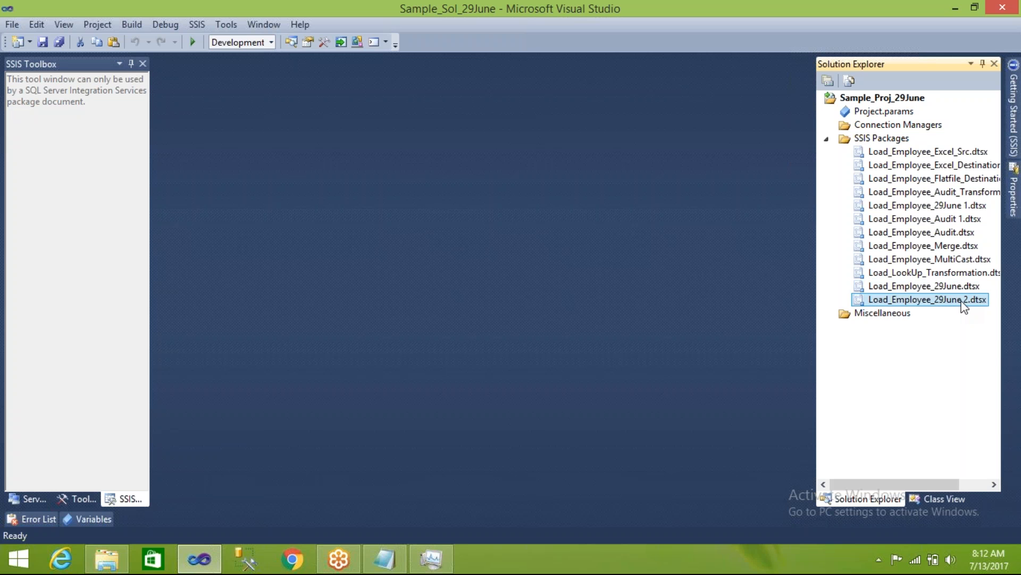
pyautogui.click(961, 301)
pyautogui.click(963, 300)
pyautogui.press('BackSpace')
pyautogui.press('BackSpace')
pyautogui.press('BackSpace')
pyautogui.press('BackSpace')
pyautogui.press('BackSpace')
pyautogui.press('BackSpace')
pyautogui.press('BackSpace')
pyautogui.press('BackSpace')
pyautogui.press('BackSpace')
pyautogui.press('BackSpace')
pyautogui.press('BackSpace')
pyautogui.press('BackSpace')
pyautogui.press('BackSpace')
pyautogui.press('BackSpace')
pyautogui.press('BackSpace')
pyautogui.press('BackSpace')
pyautogui.press('BackSpace')
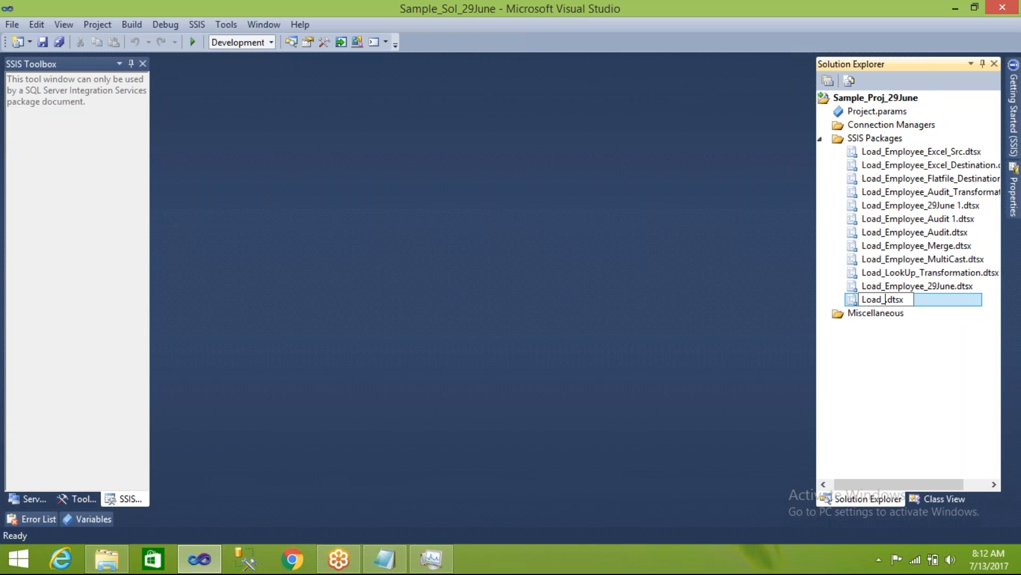
pyautogui.write('Conditional')
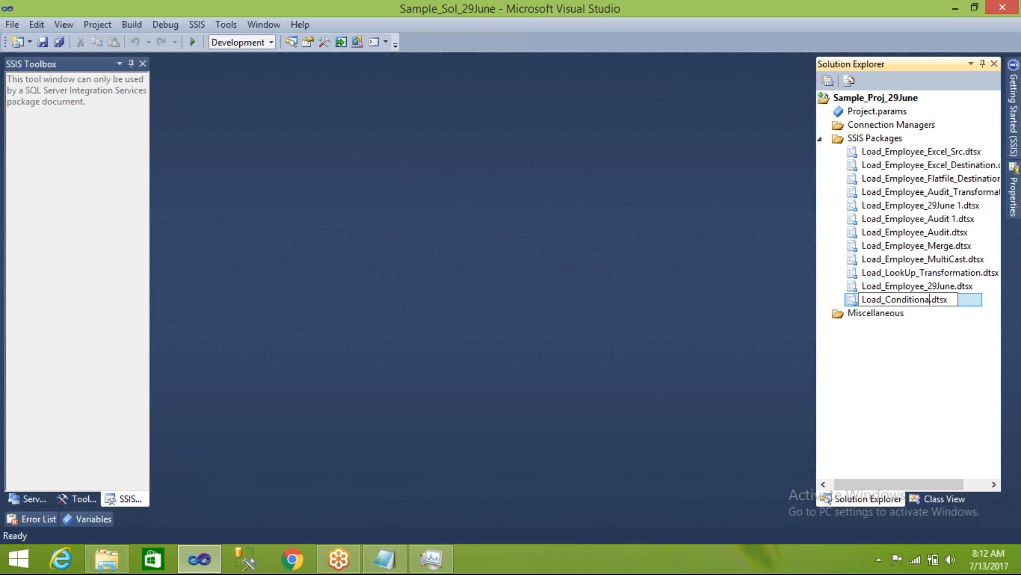
pyautogui.write('_Spl')
pyautogui.write('ti')
pyautogui.press('BackSpace')
pyautogui.press('BackSpace')
pyautogui.write('it')
pyautogui.press('Return')
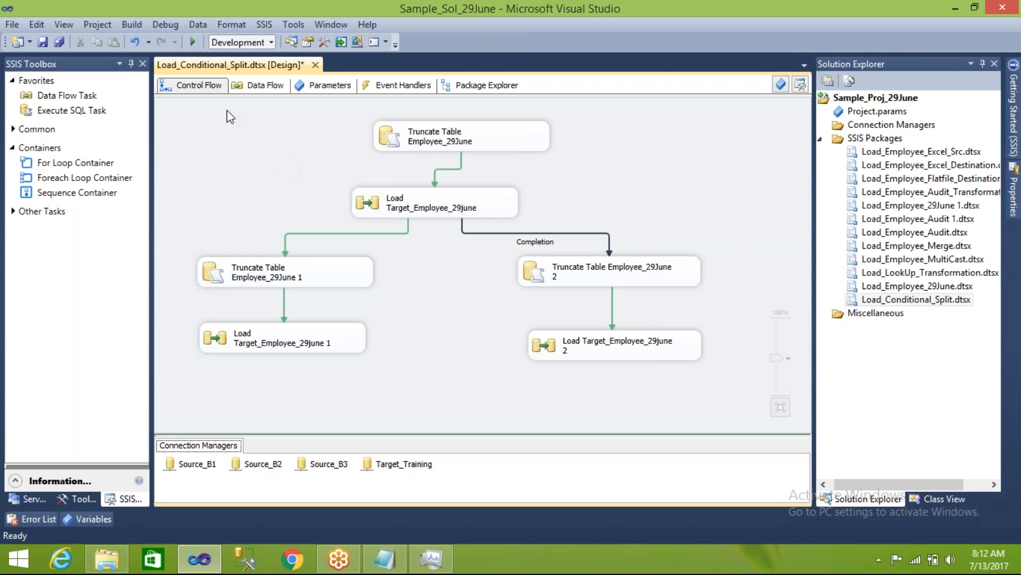
# - Delete all tasks from the control flow of Load_Conditional_Split.dtsx and save the package
pyautogui.moveTo(225, 120); pyautogui.dragTo(654, 382)
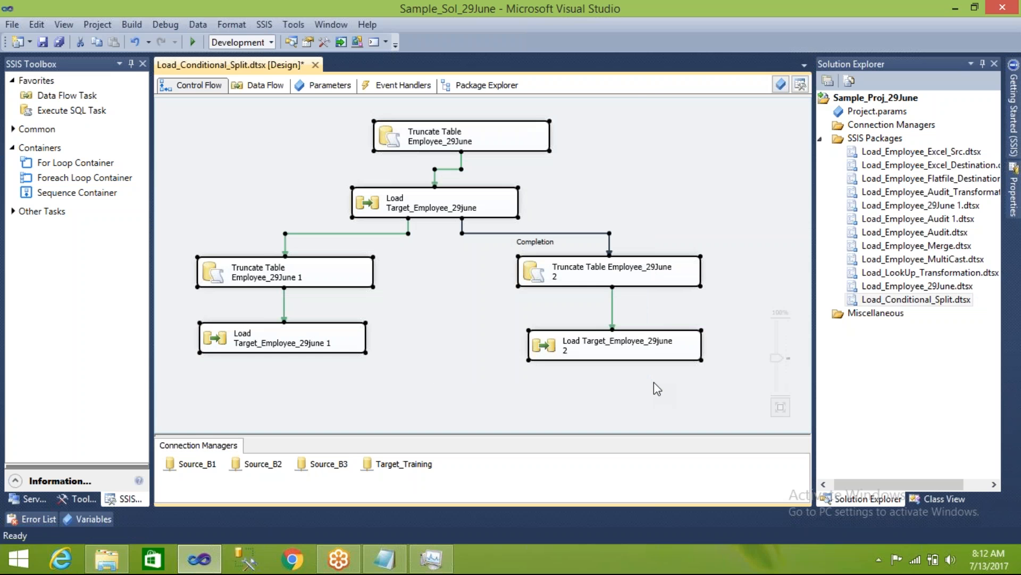
pyautogui.press('Delete')
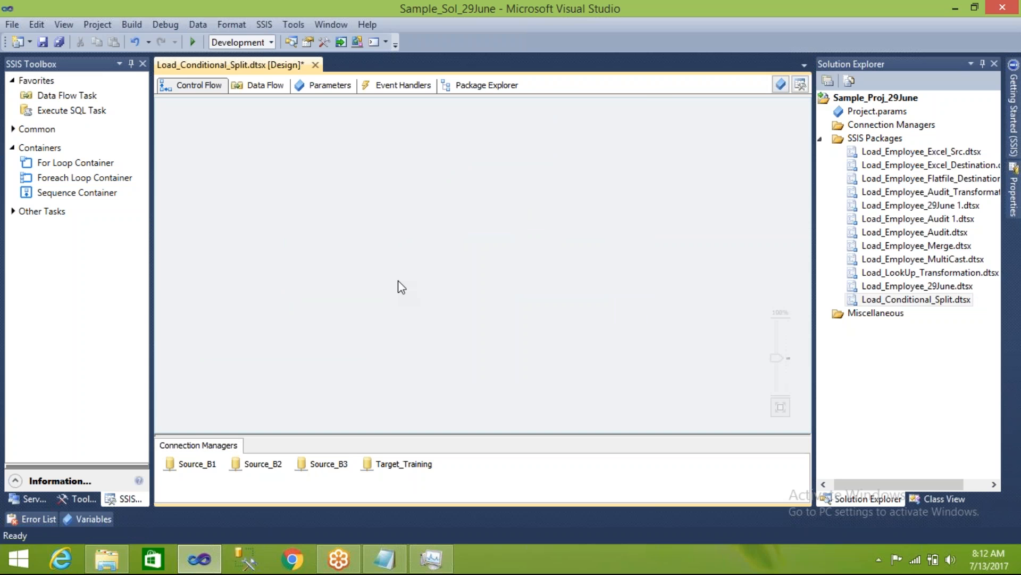
pyautogui.hotkey('ctrl', 's')
# - Switch to SQL Server Management Studio, connect to LENOVO\TRAININGINSTANCE with Windows Authentication and list the tables of the AdventureWorks2012 database
pyautogui.click(245, 568)
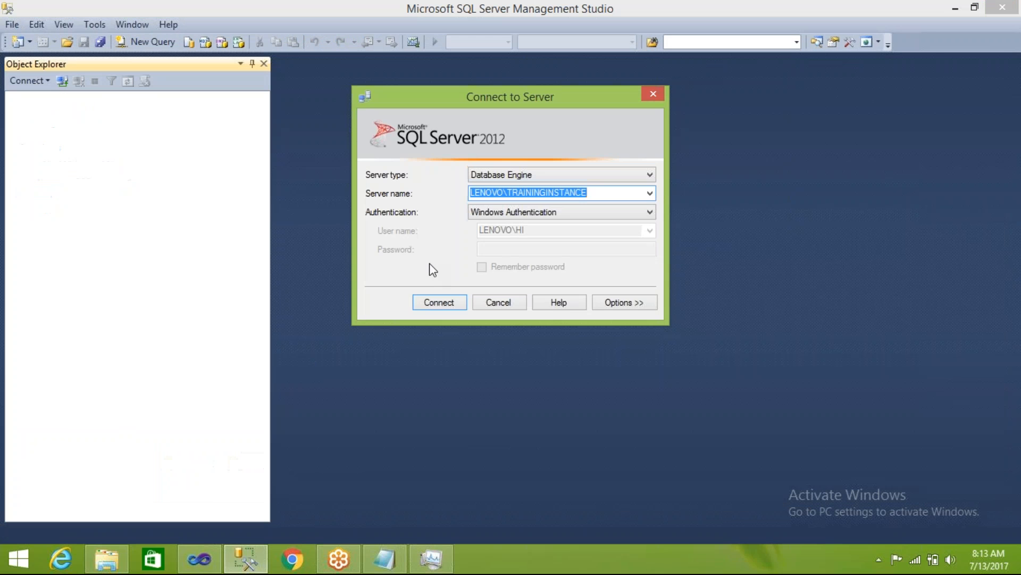
pyautogui.click(431, 302)
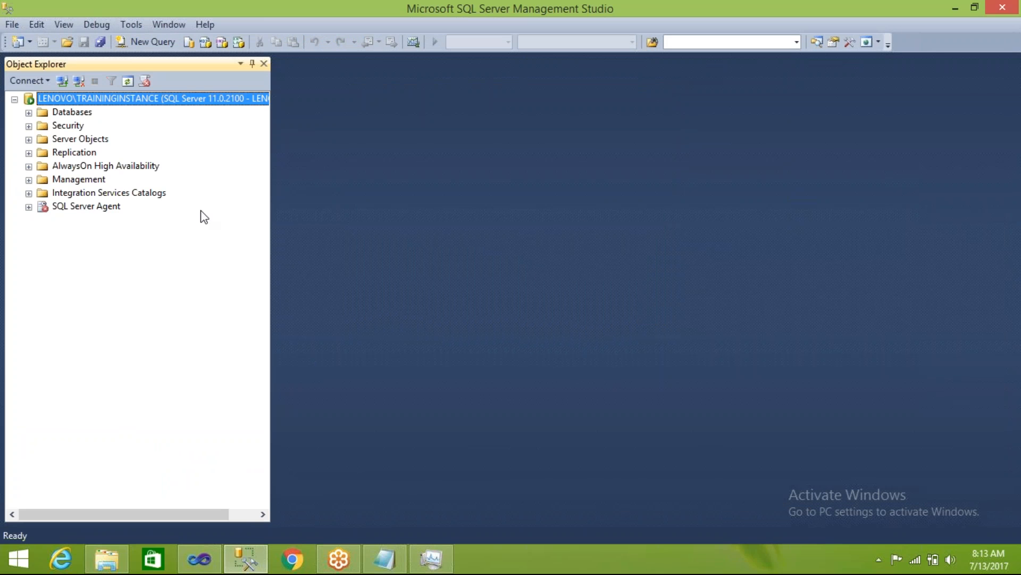
pyautogui.click(29, 113)
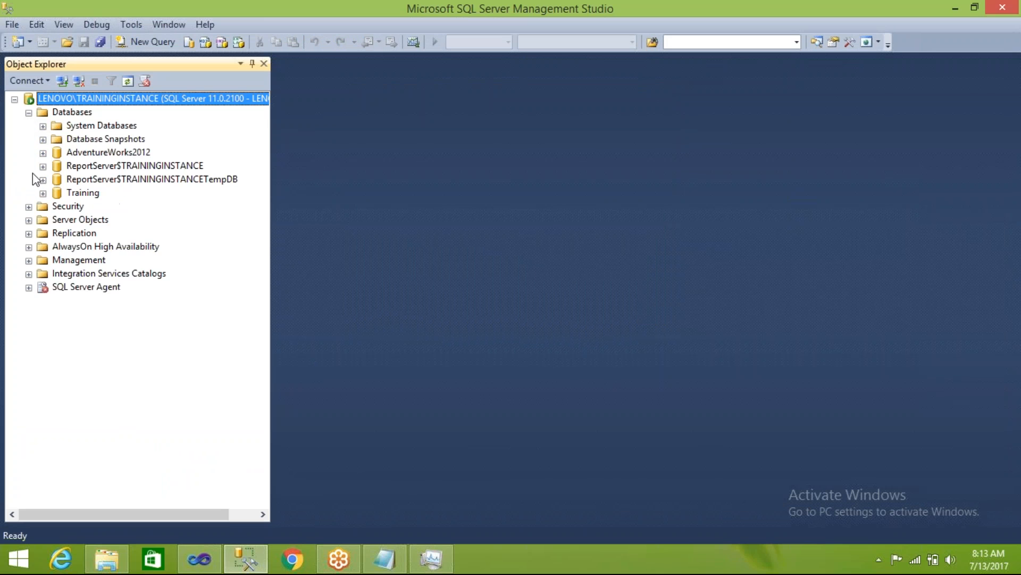
pyautogui.click(43, 153)
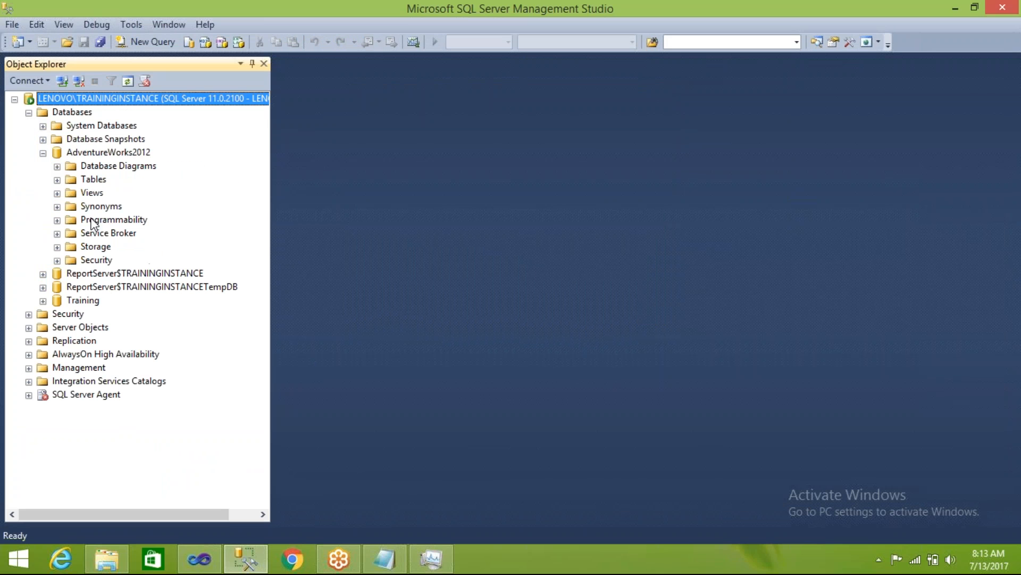
pyautogui.click(57, 180)
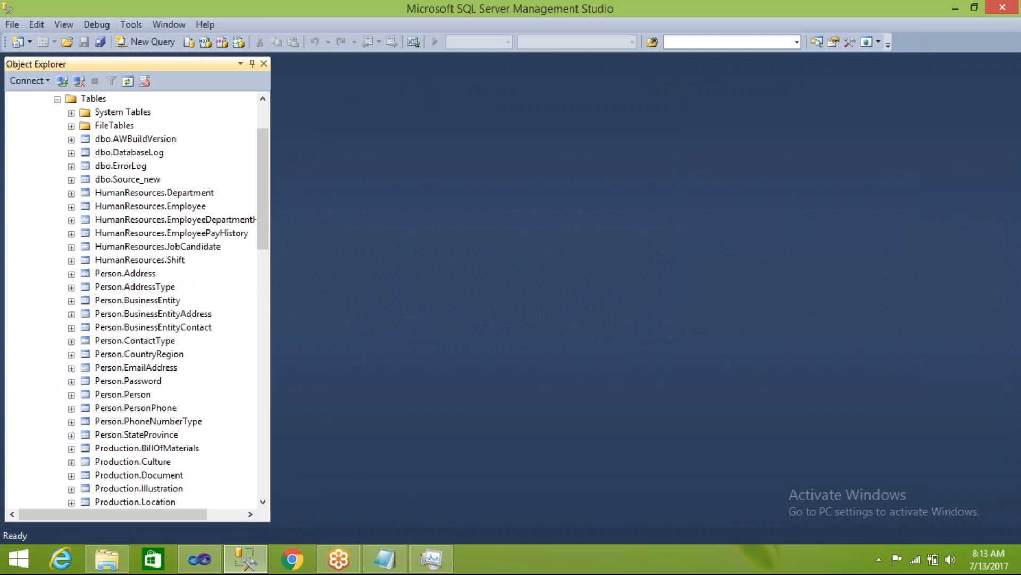
pyautogui.moveTo(260, 229); pyautogui.dragTo(268, 350)
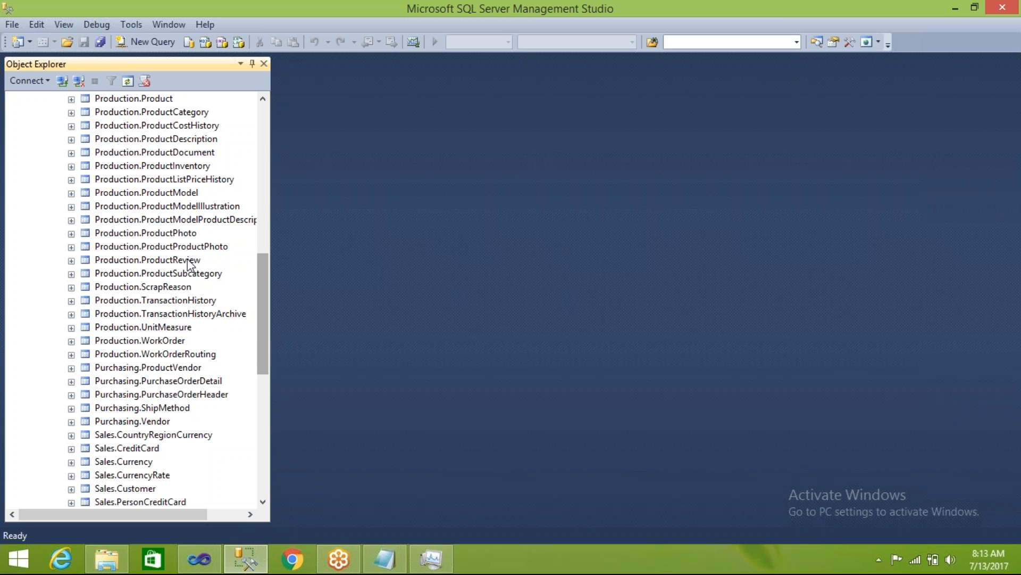
# - Run "select * from [Production].[ProductPhoto]" in a new query and remove the table name from the statement
pyautogui.click(174, 233)
pyautogui.click(152, 42)
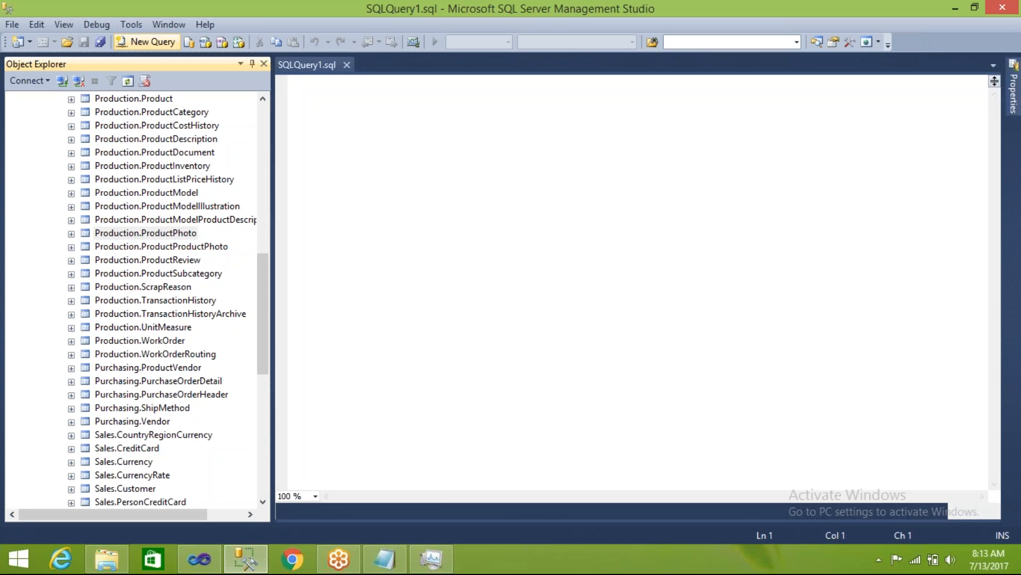
pyautogui.write('select ')
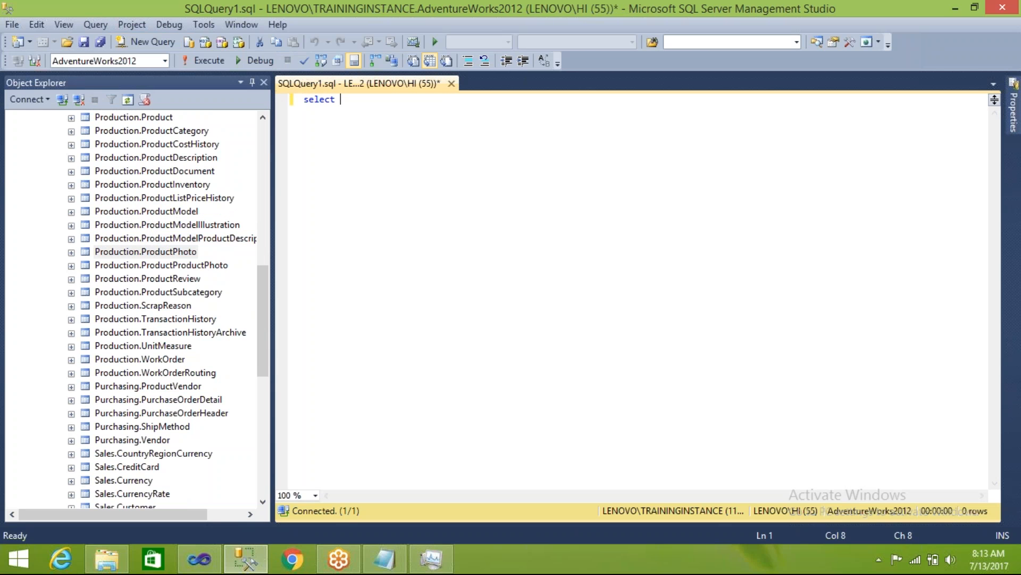
pyautogui.write('* from')
pyautogui.moveTo(176, 251); pyautogui.dragTo(383, 100)
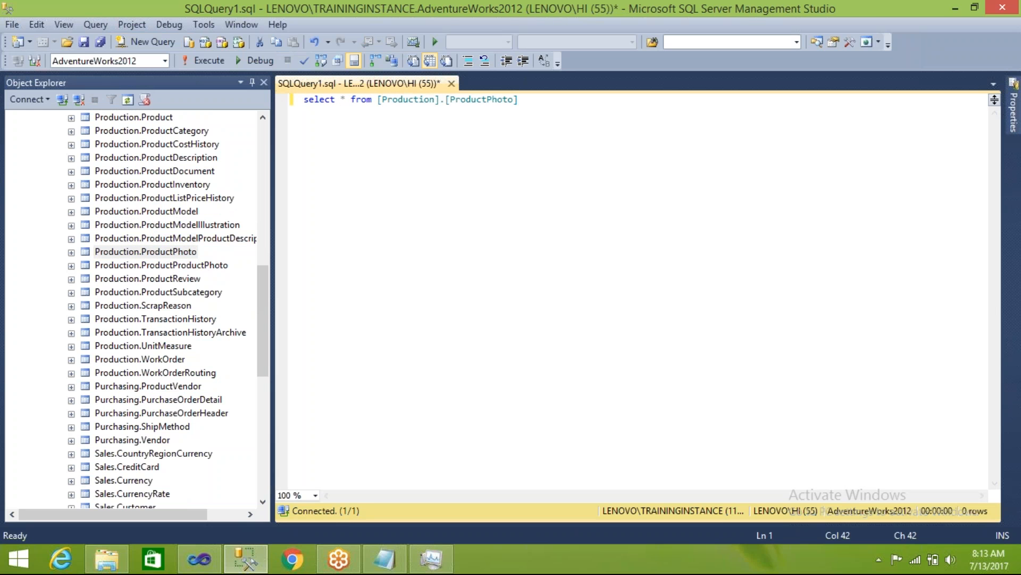
pyautogui.press('F5')
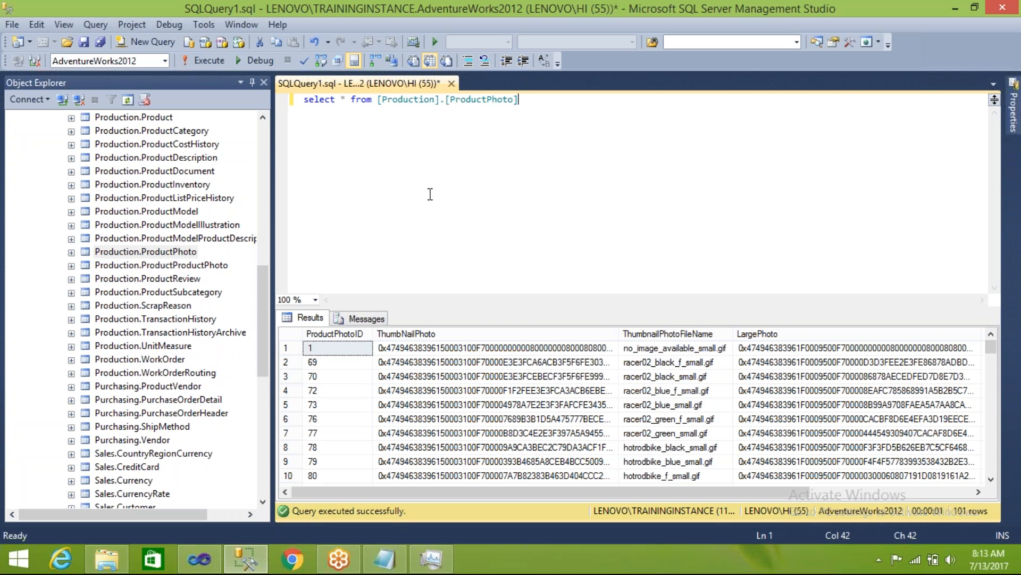
pyautogui.hotkey('ctrl', 'z')
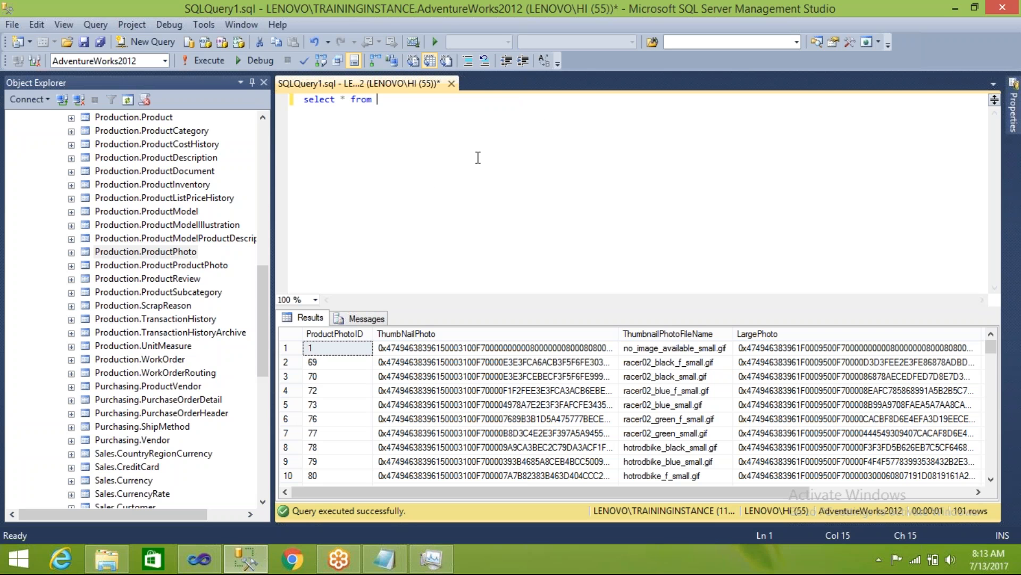
# - Complete the query as "select * from [Sales].[SalesOrderDetail]" and run it
pyautogui.moveTo(264, 331); pyautogui.dragTo(262, 394)
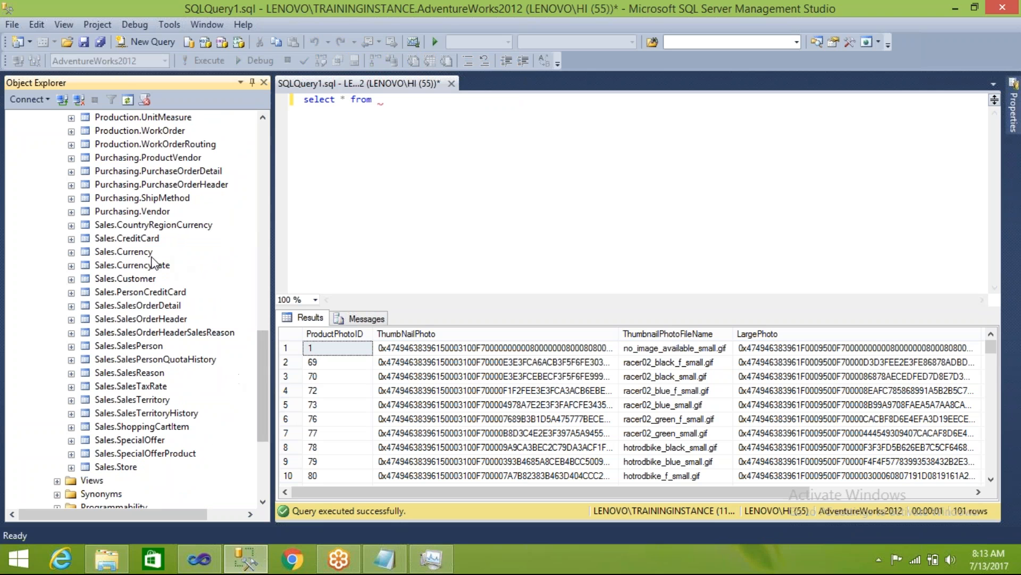
pyautogui.moveTo(169, 305); pyautogui.dragTo(531, 159)
pyautogui.press('F5')
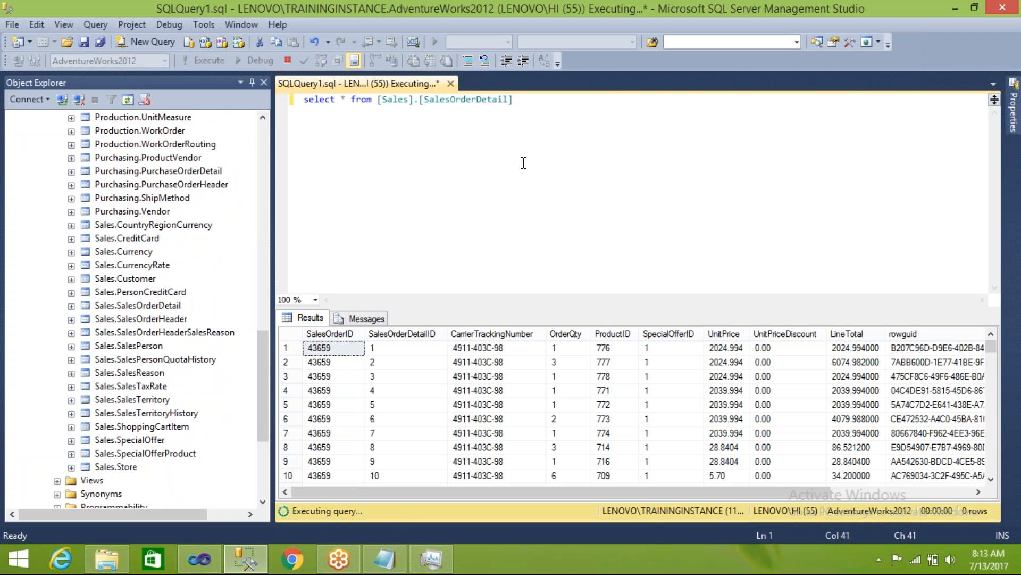
# - Enlarge the results grid and examine the last SalesOrderDetail rows, focusing on the OrderQty column
pyautogui.moveTo(273, 218); pyautogui.dragTo(130, 226)
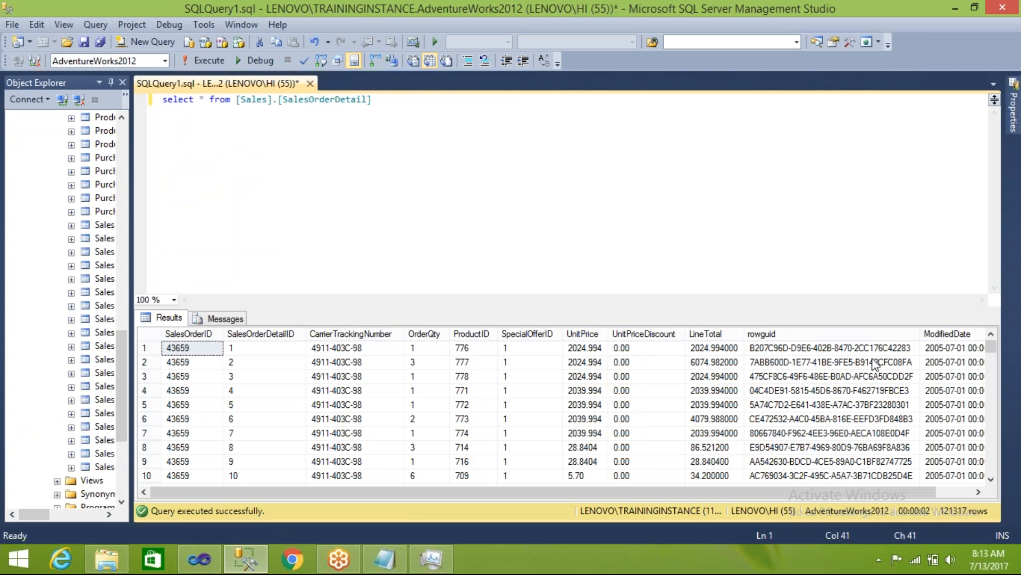
pyautogui.moveTo(991, 347); pyautogui.dragTo(995, 468)
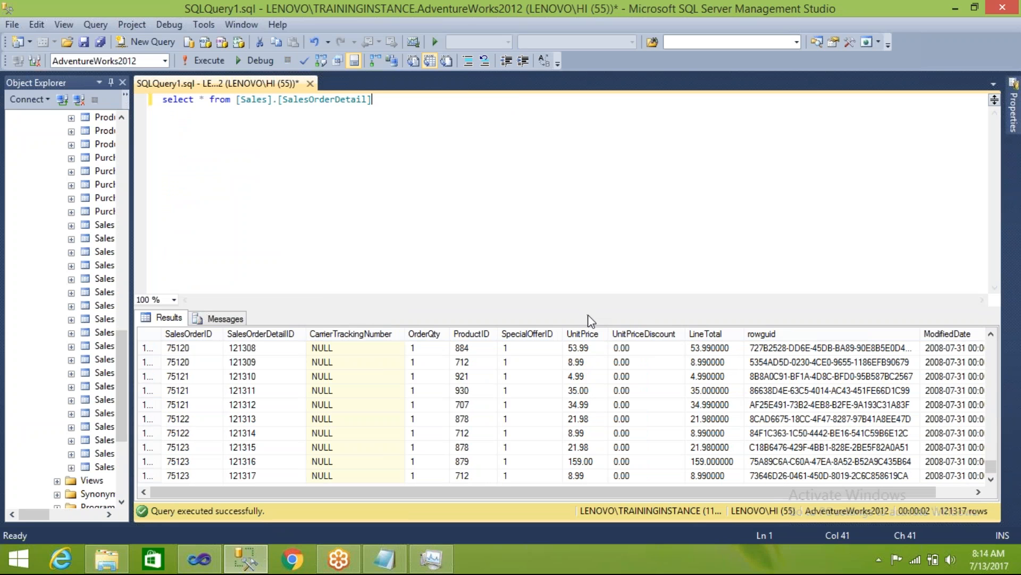
pyautogui.moveTo(182, 308)
pyautogui.mouseDown()
pyautogui.moveTo(237, 213)
pyautogui.moveTo(252, 152)
pyautogui.mouseUp()
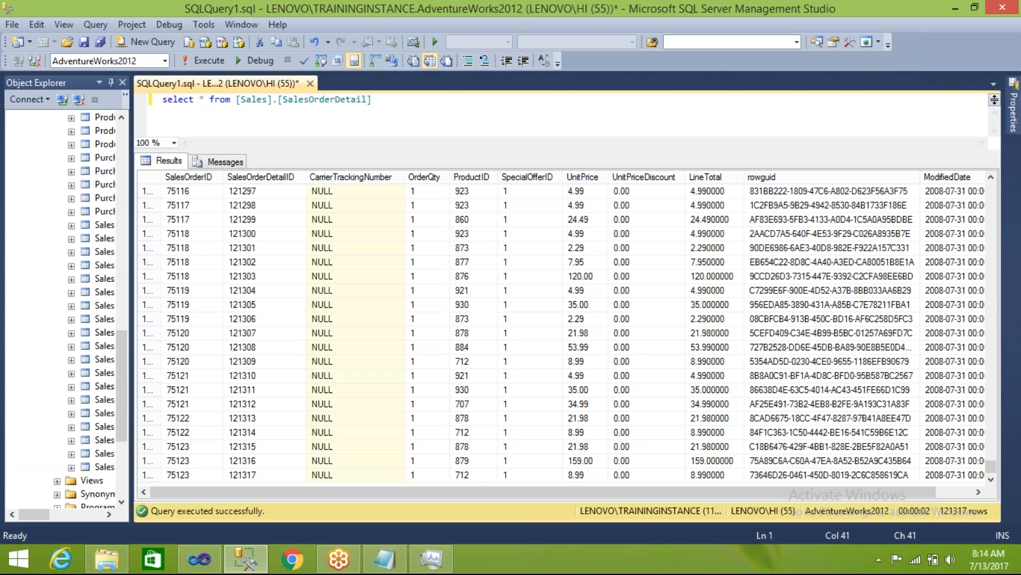
pyautogui.click(429, 177)
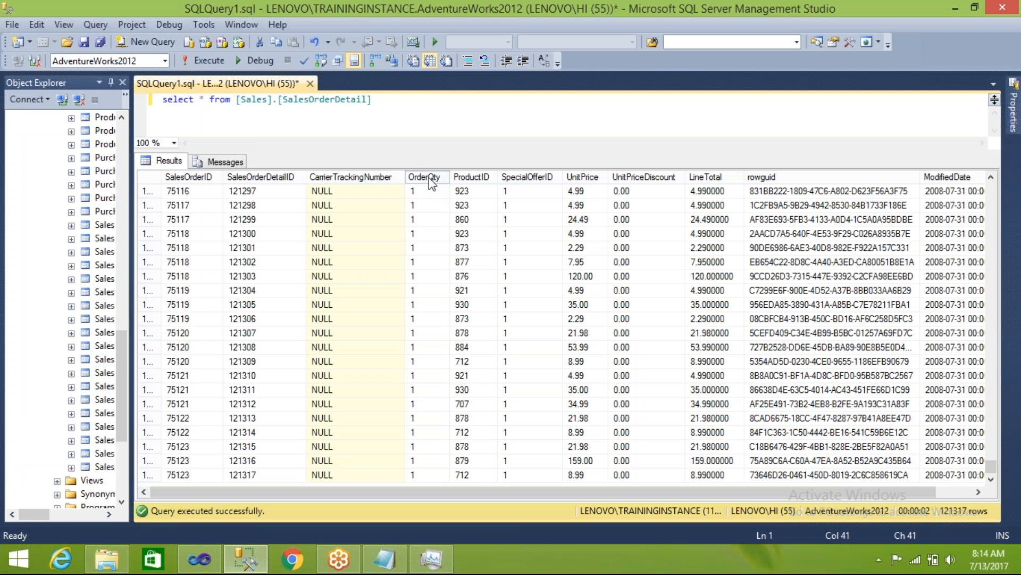
# - Switch to Visual Studio and add a Data Flow Task named "Load Splitdata" to the control flow of Load_Conditional_Split.dtsx
pyautogui.click(197, 559)
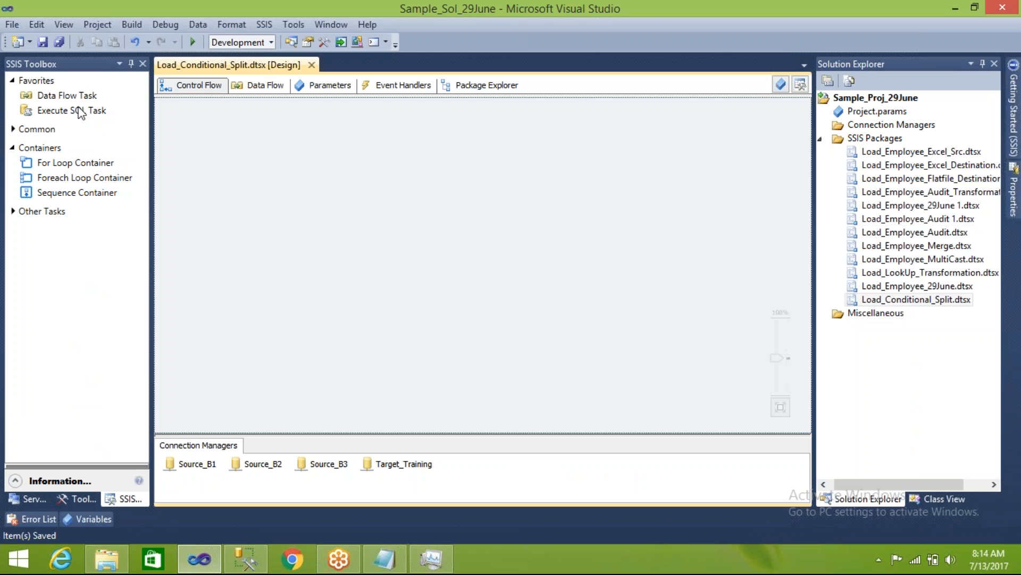
pyautogui.moveTo(77, 97); pyautogui.dragTo(353, 205)
pyautogui.click(407, 224)
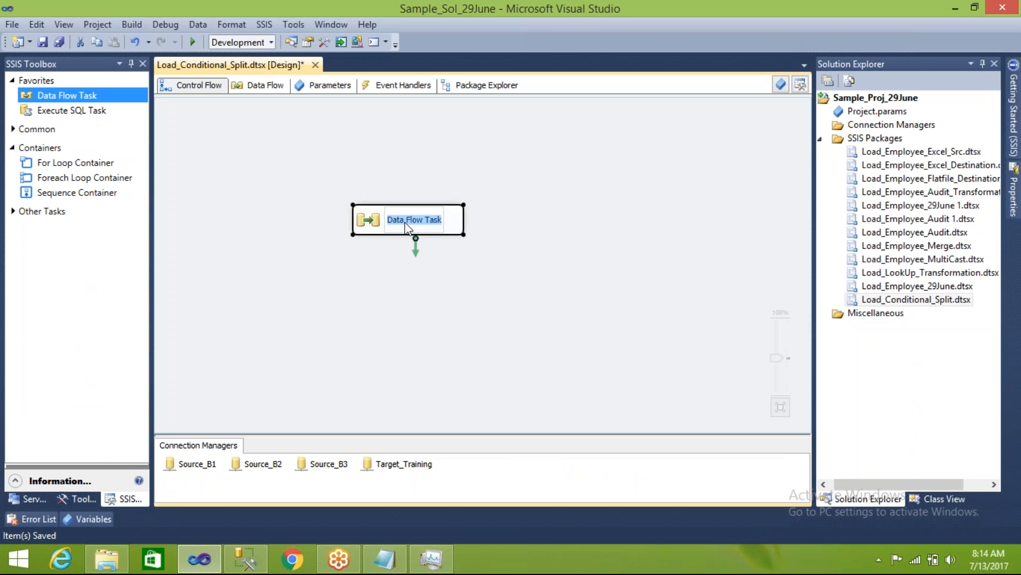
pyautogui.write('Load')
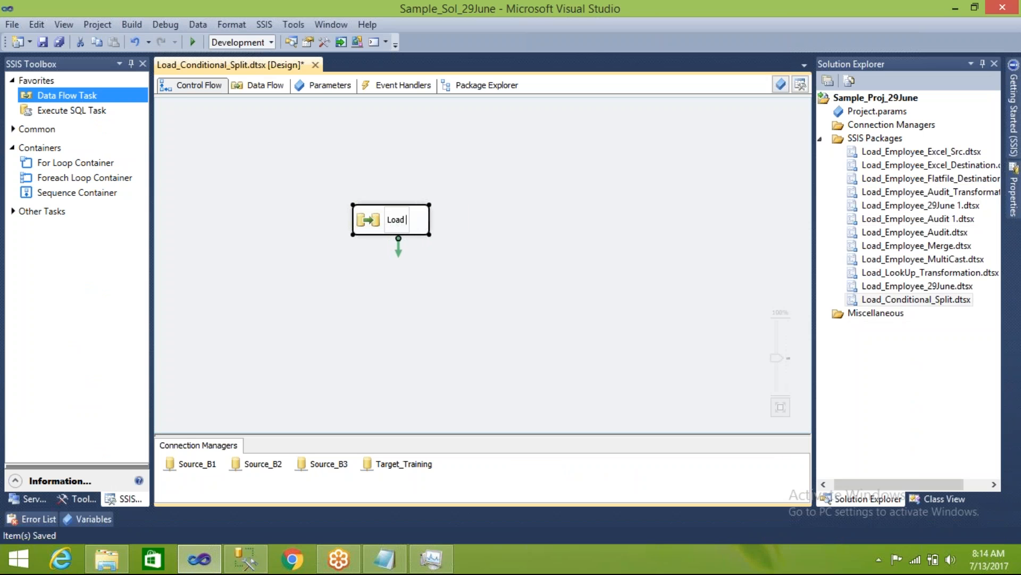
pyautogui.write(' Splitdata')
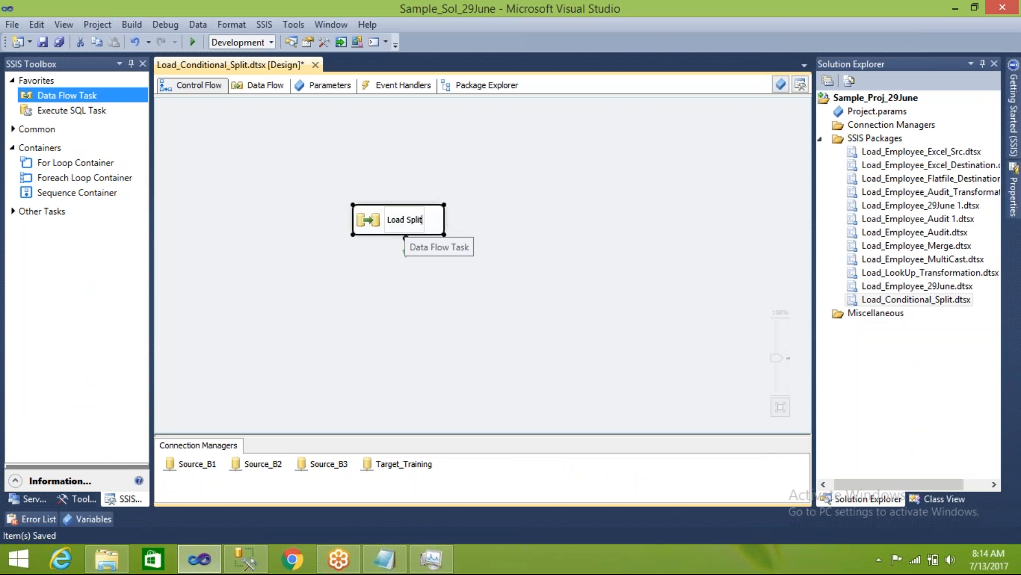
pyautogui.click(378, 286)
# - Open the Load Splitdata data flow and add an OLE DB Source with an OLE DB Destination below it
pyautogui.doubleClick(373, 219)
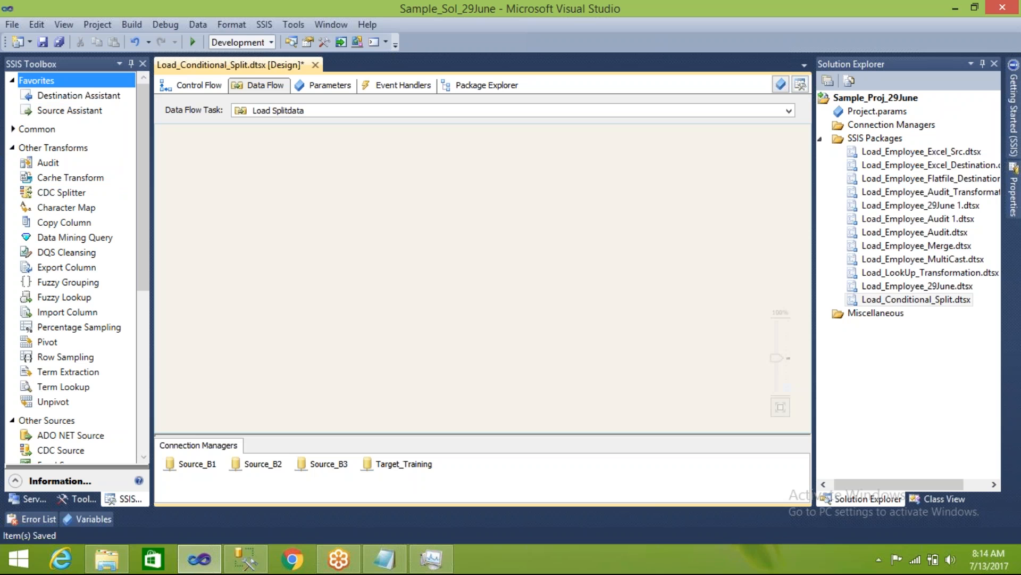
pyautogui.click(13, 147)
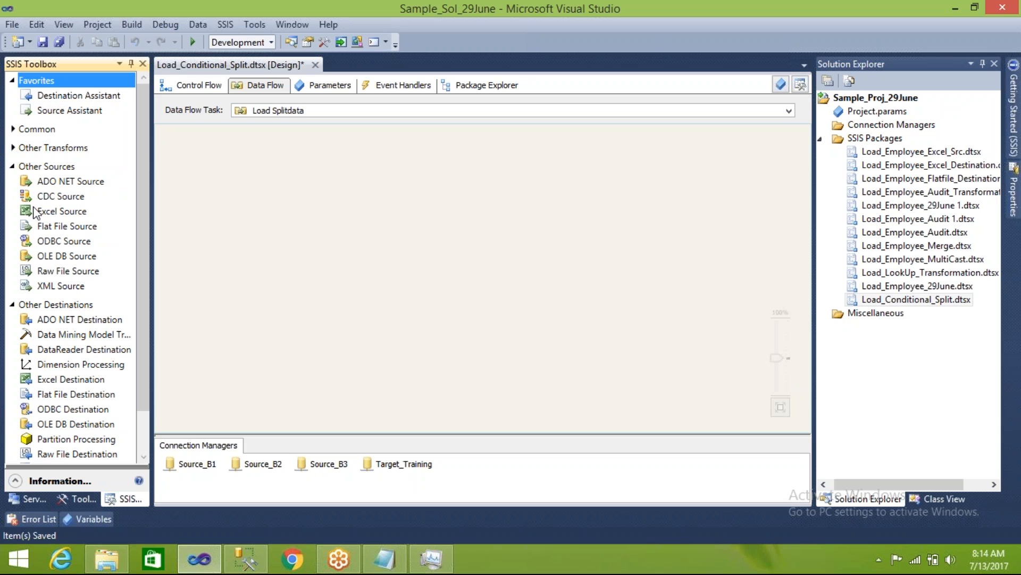
pyautogui.click(81, 257)
pyautogui.moveTo(81, 257); pyautogui.dragTo(398, 158)
pyautogui.click(14, 167)
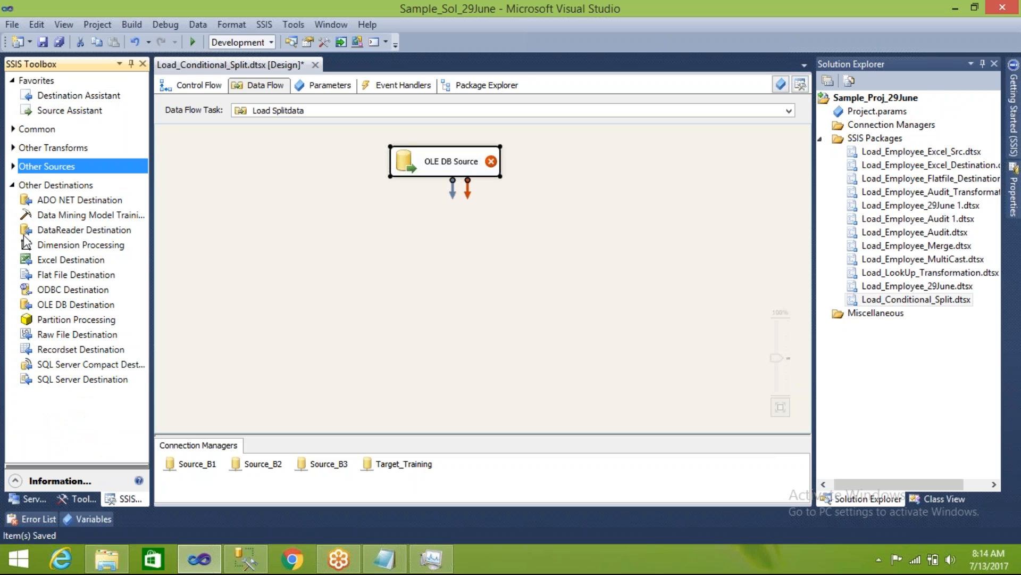
pyautogui.moveTo(69, 307); pyautogui.dragTo(396, 306)
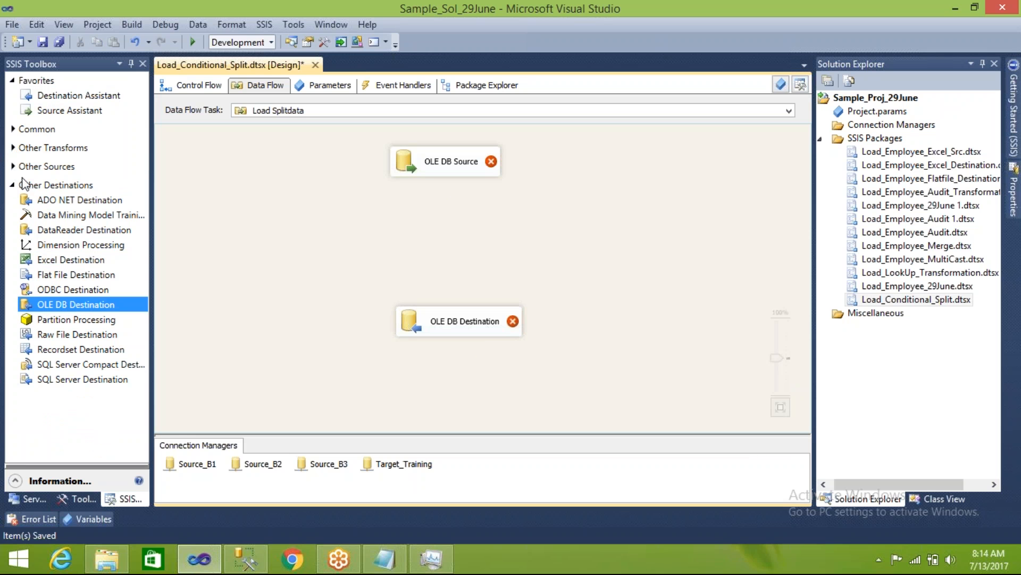
pyautogui.click(12, 185)
# - Configure the OLE DB Source to read all columns of [Sales].[SalesOrderDetail] through the Source_B1 connection
pyautogui.doubleClick(399, 166)
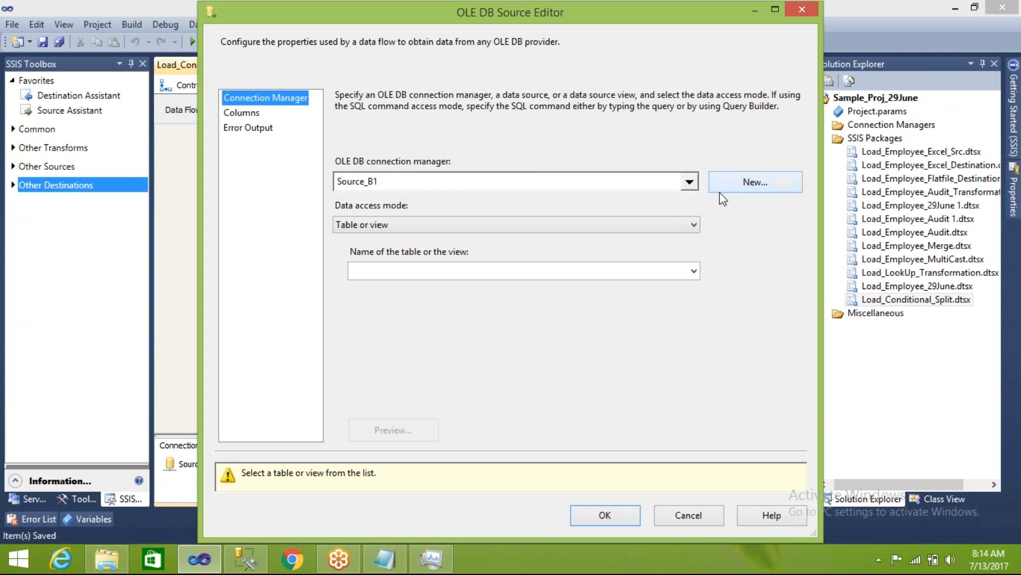
pyautogui.click(690, 182)
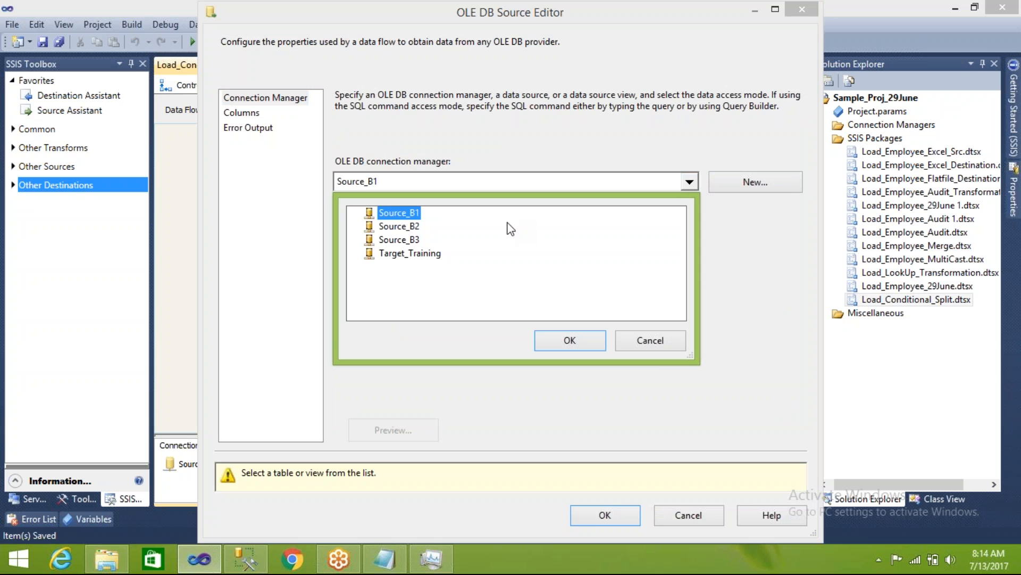
pyautogui.click(588, 348)
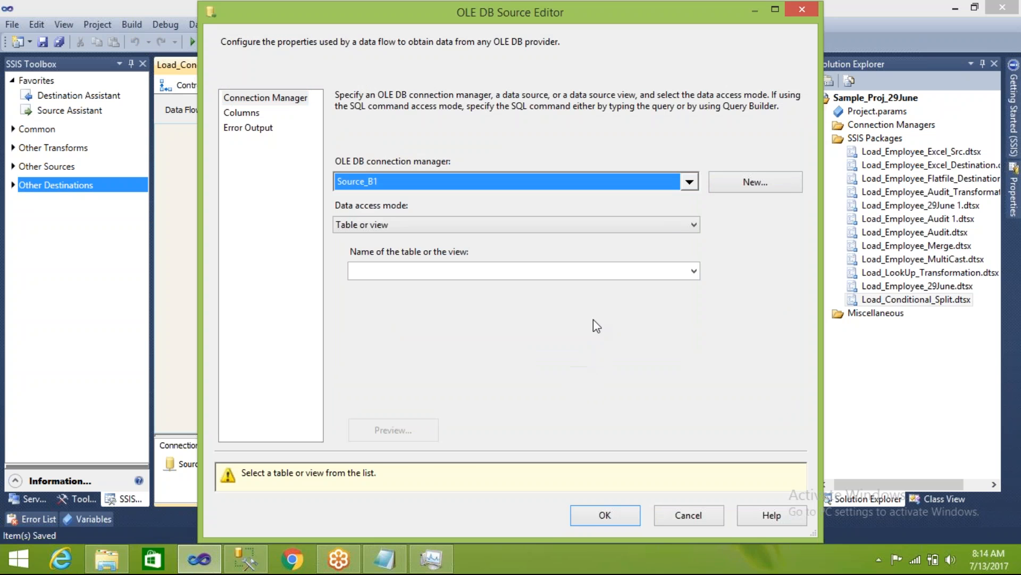
pyautogui.click(693, 271)
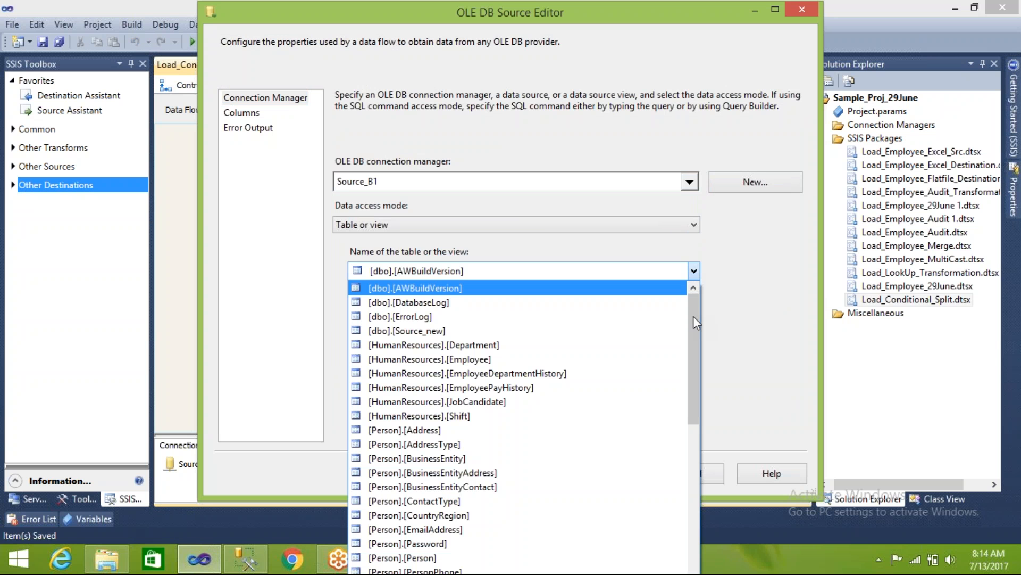
pyautogui.moveTo(688, 326); pyautogui.dragTo(693, 562)
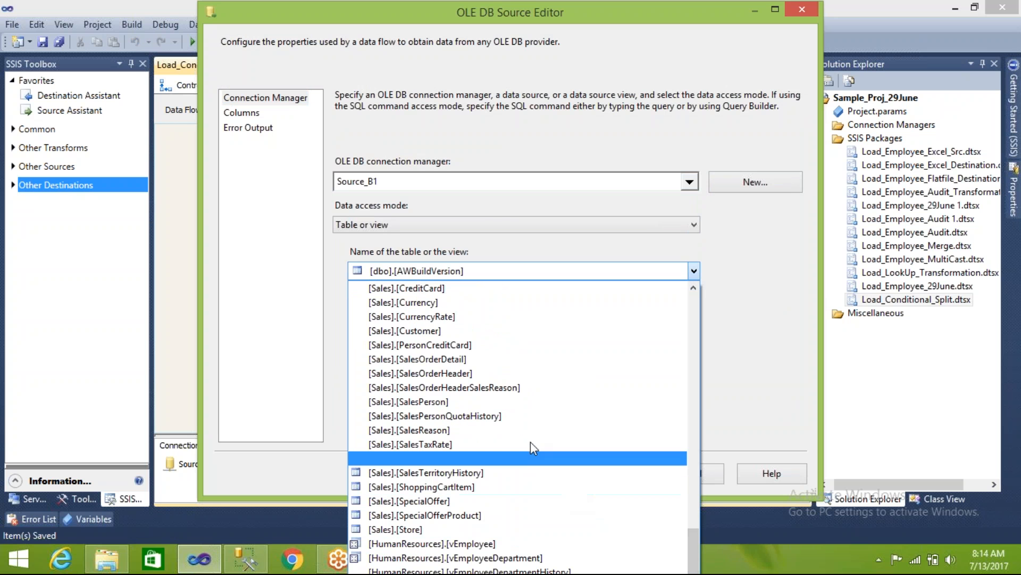
pyautogui.click(469, 366)
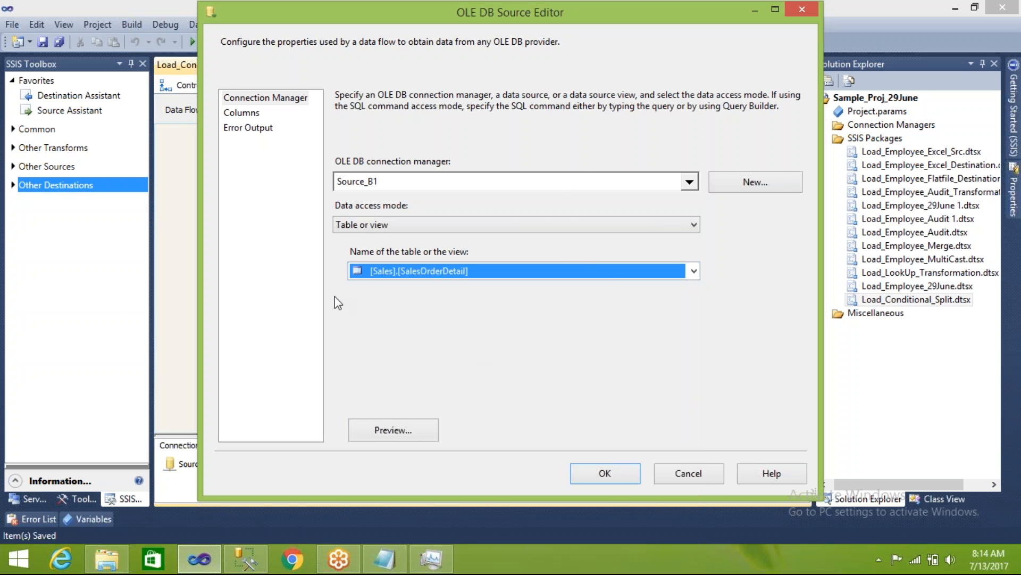
pyautogui.click(310, 273)
pyautogui.click(249, 114)
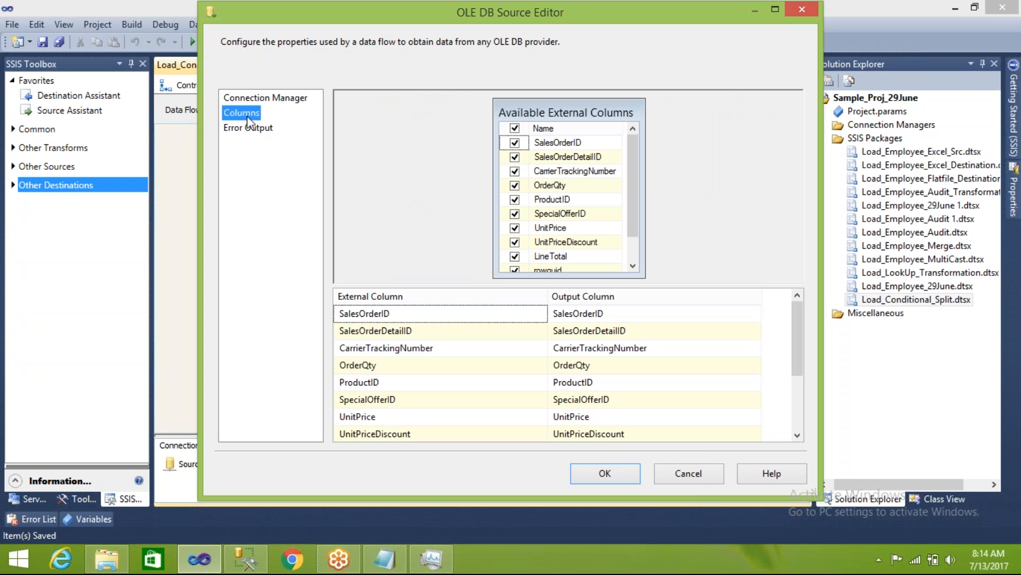
pyautogui.scroll(-1, 631, 255)
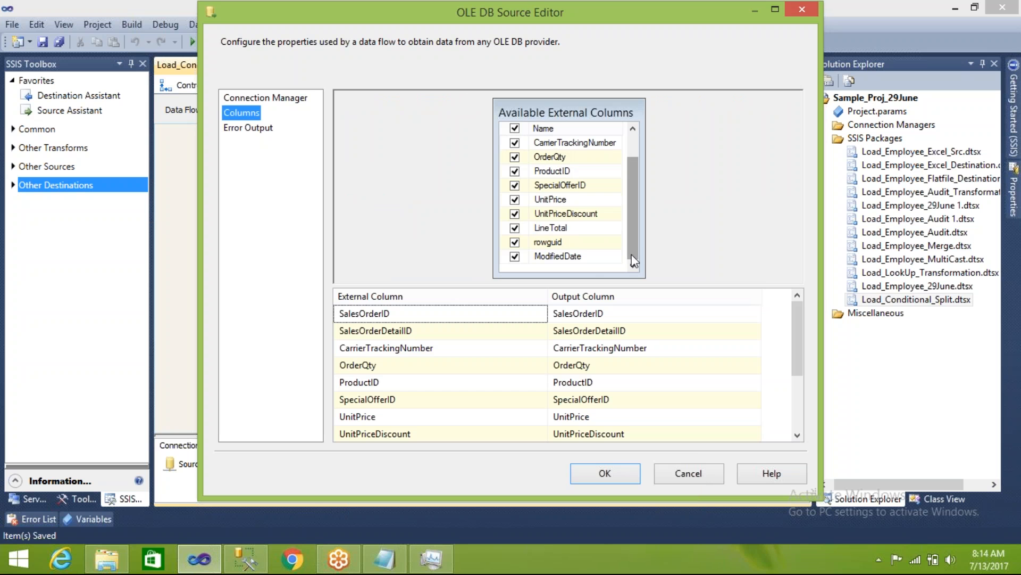
pyautogui.click(614, 473)
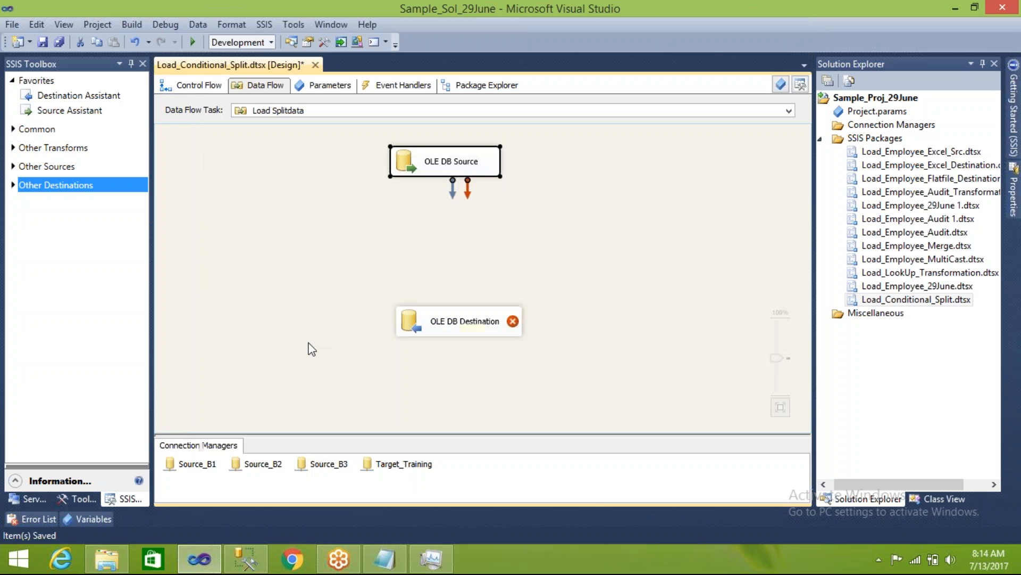
# - Add a Conditional Split transformation to the data flow between the heights of the source and the destination
pyautogui.click(12, 129)
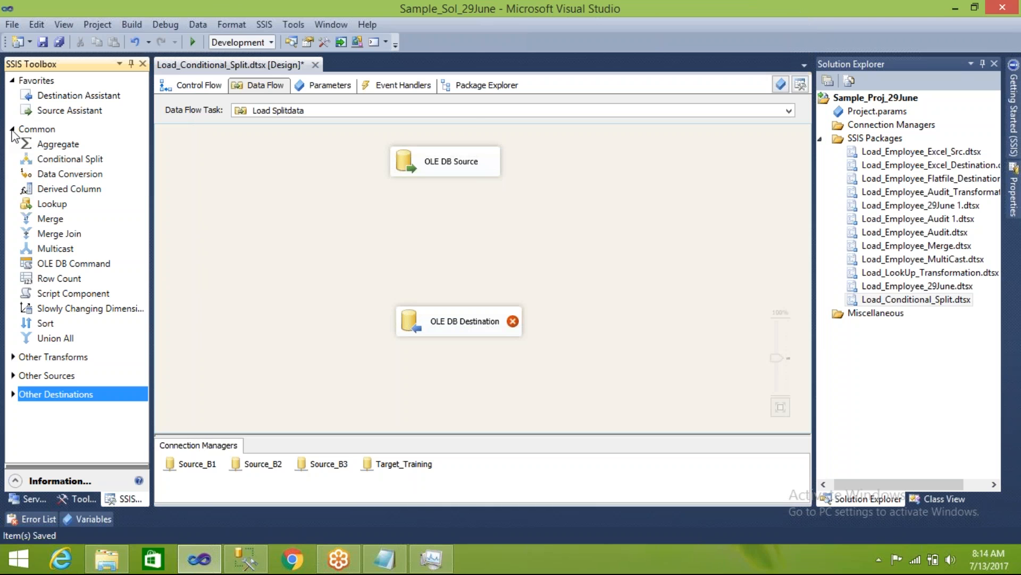
pyautogui.click(53, 160)
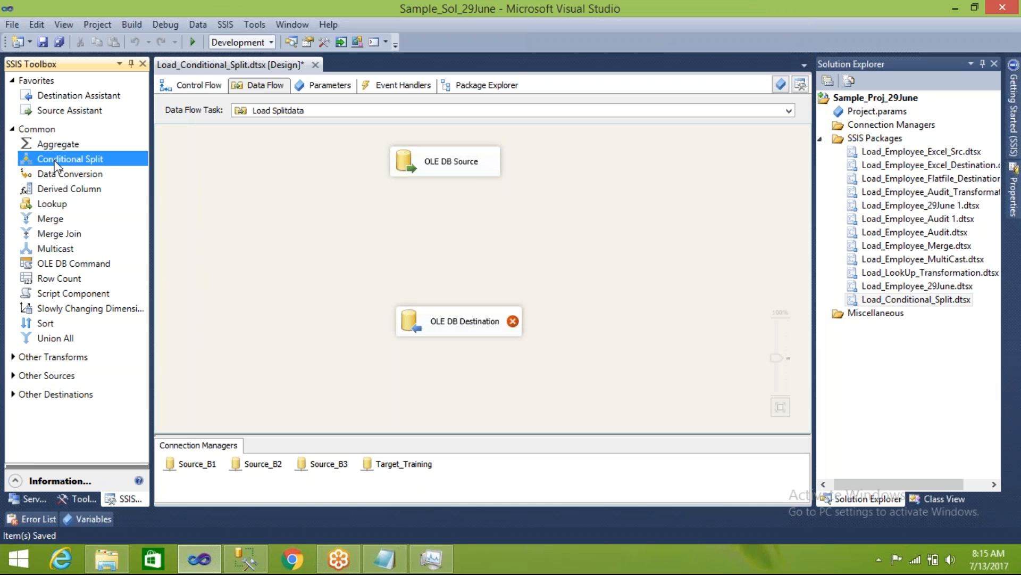
pyautogui.moveTo(196, 185); pyautogui.dragTo(450, 224)
pyautogui.moveTo(532, 220); pyautogui.dragTo(533, 220)
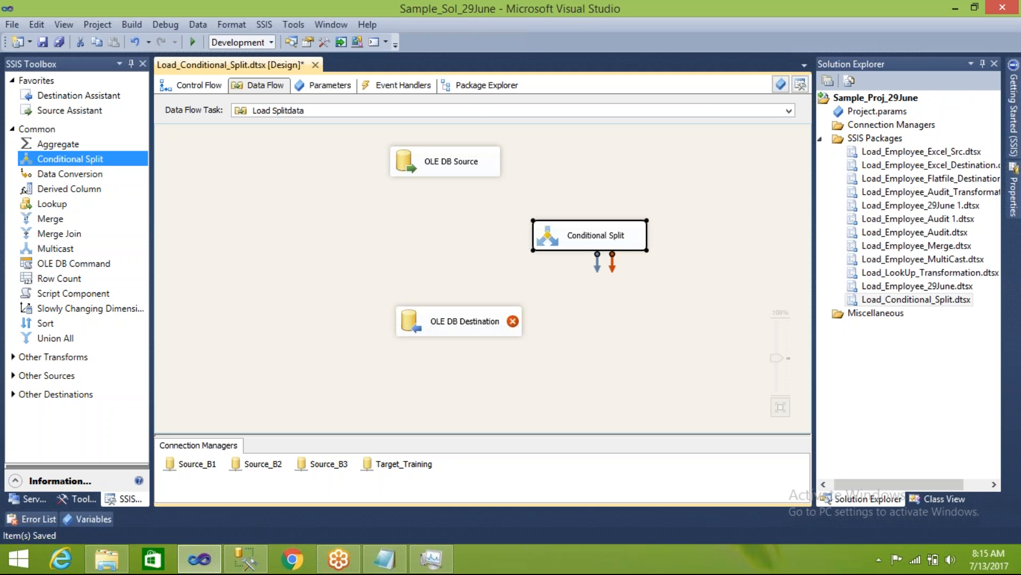
# - Connect the OLE DB Source's regular output to the Conditional Split and open the transformation's editor
pyautogui.click(475, 162)
pyautogui.moveTo(453, 193); pyautogui.dragTo(581, 236)
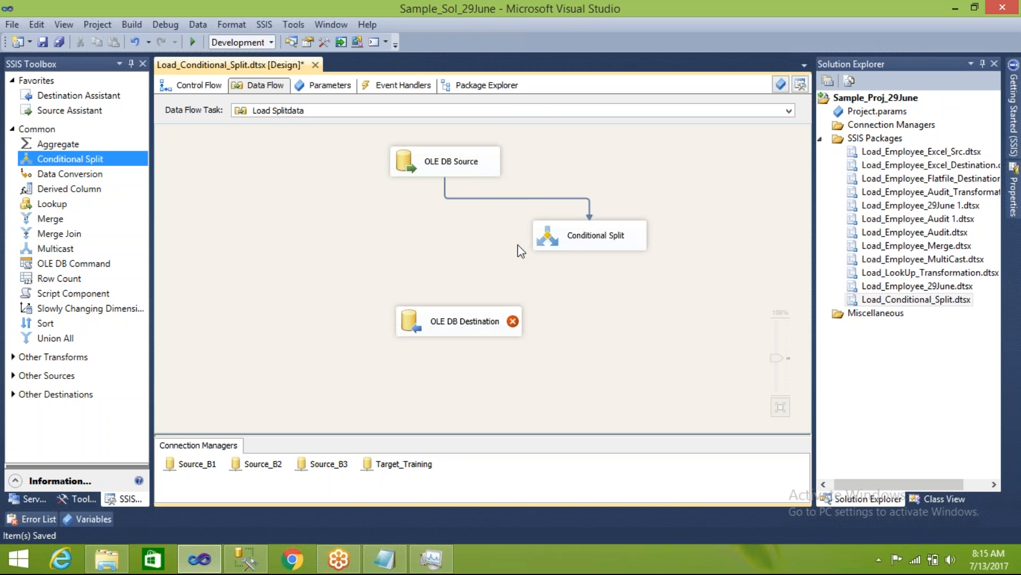
pyautogui.doubleClick(549, 237)
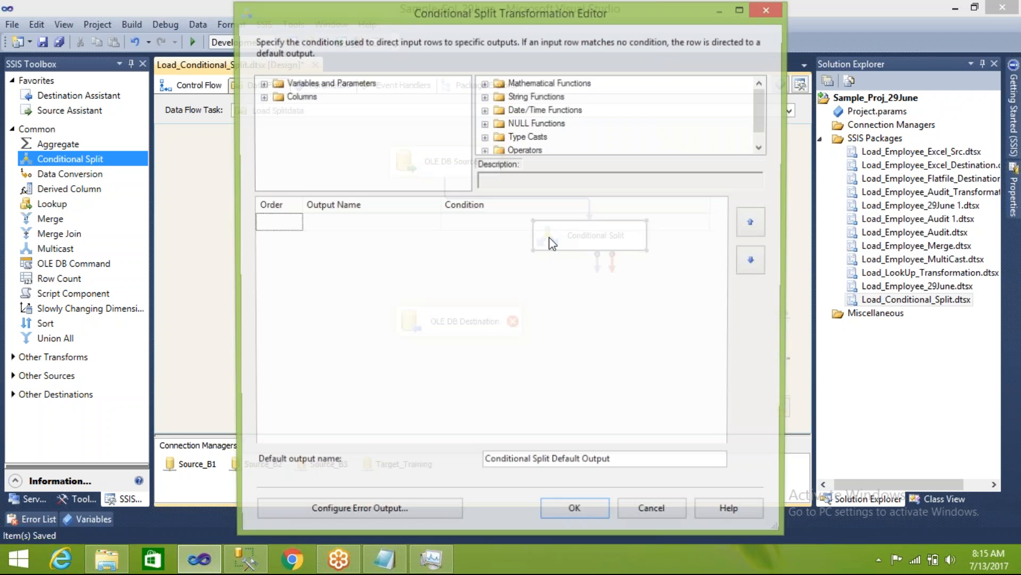
pyautogui.moveTo(522, 16); pyautogui.dragTo(443, 37)
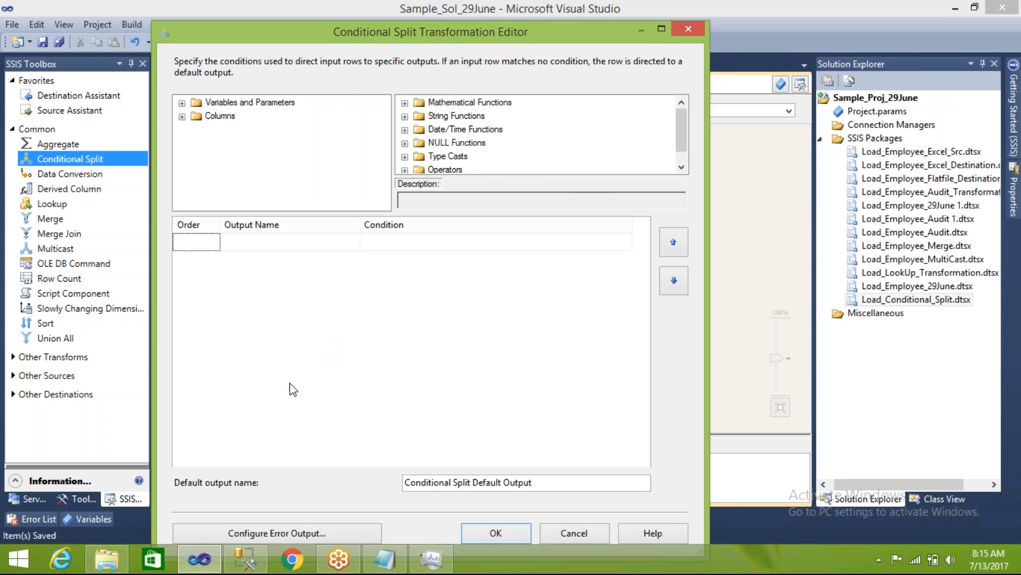
# - Switch to SQL Server Management Studio and run "select distinct OrderQty from [Sales].[SalesOrderDetail]"
pyautogui.click(244, 559)
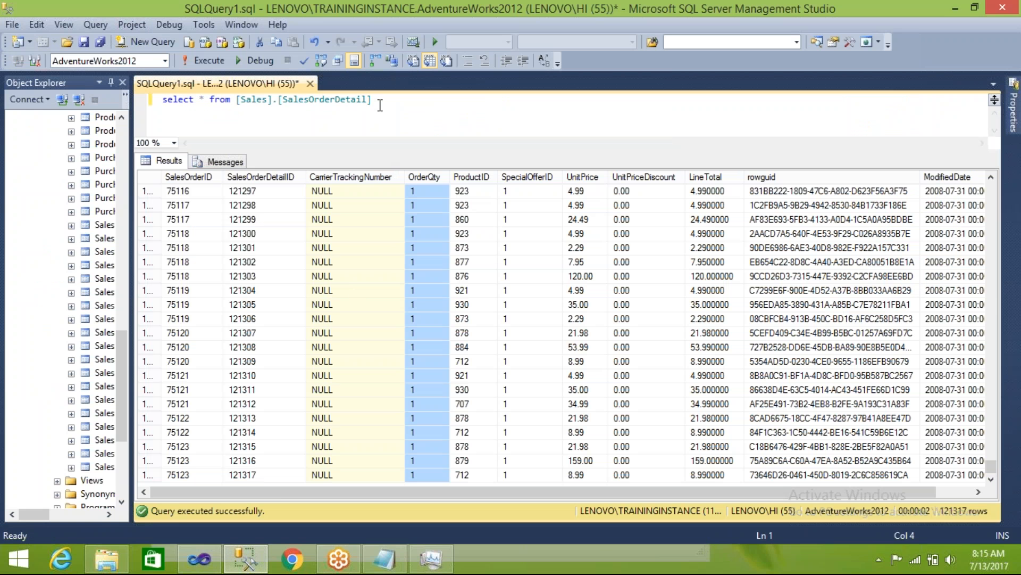
pyautogui.click(205, 100)
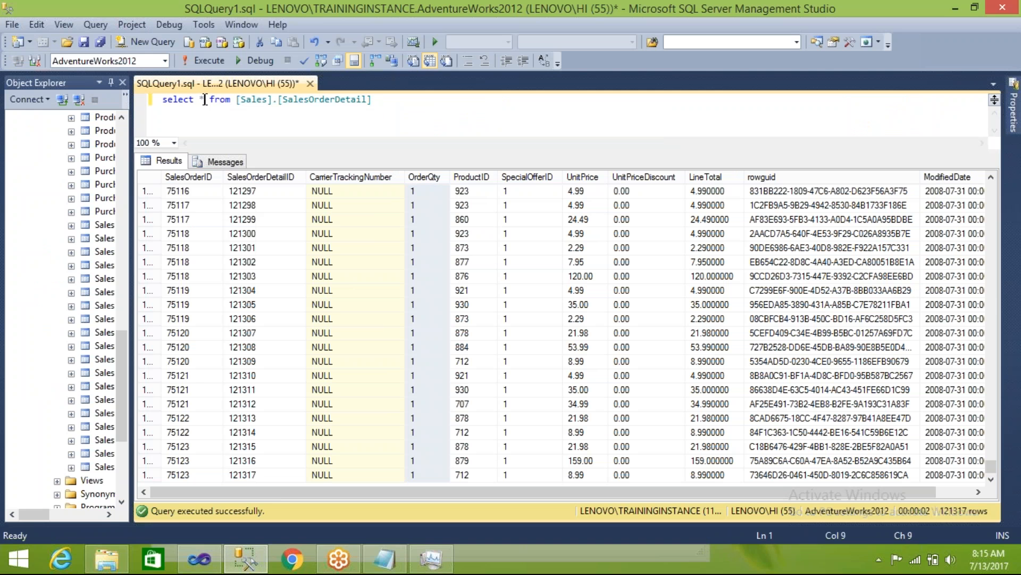
pyautogui.press('BackSpace')
pyautogui.write('distinct ')
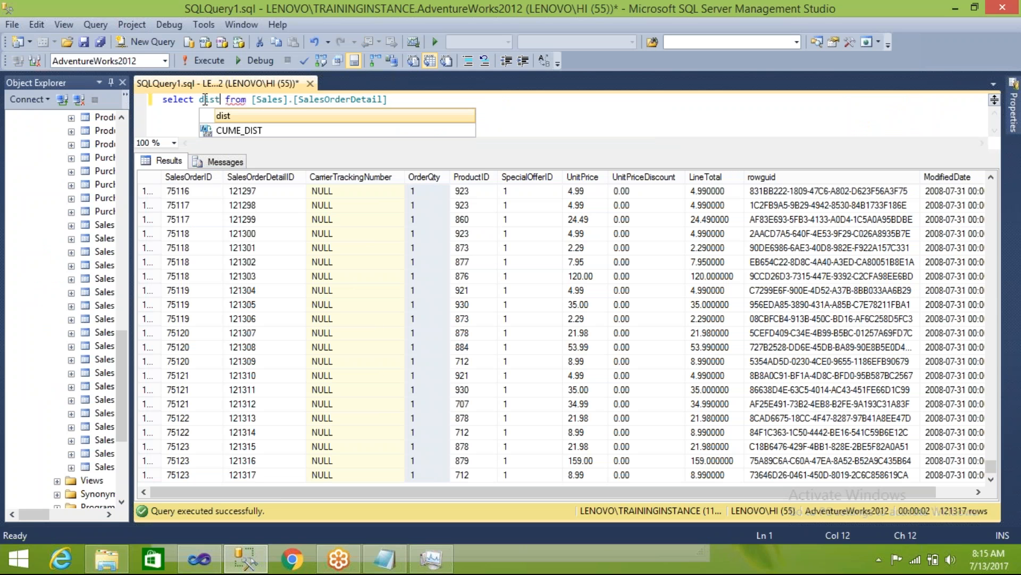
pyautogui.write('order')
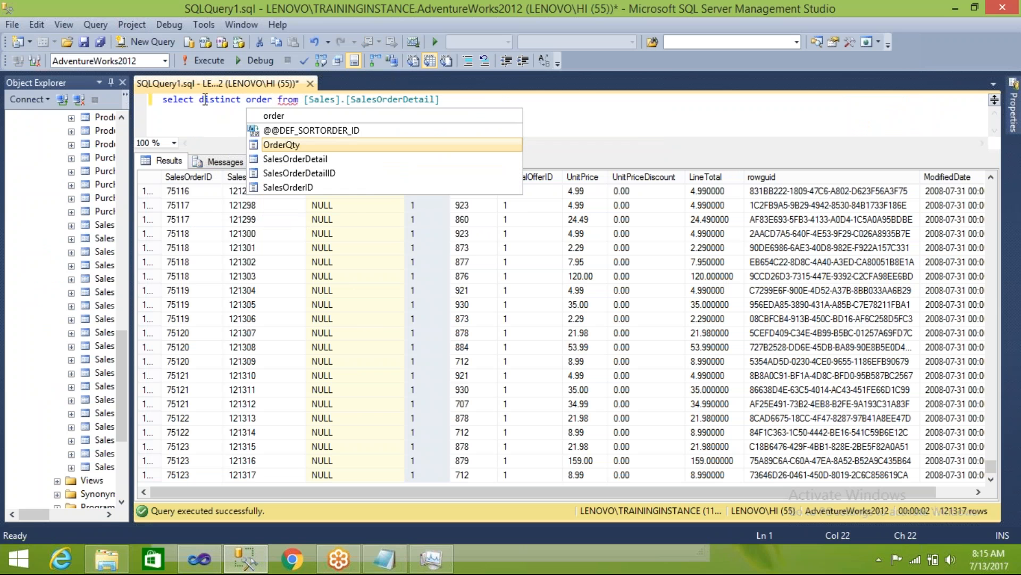
pyautogui.press('Tab')
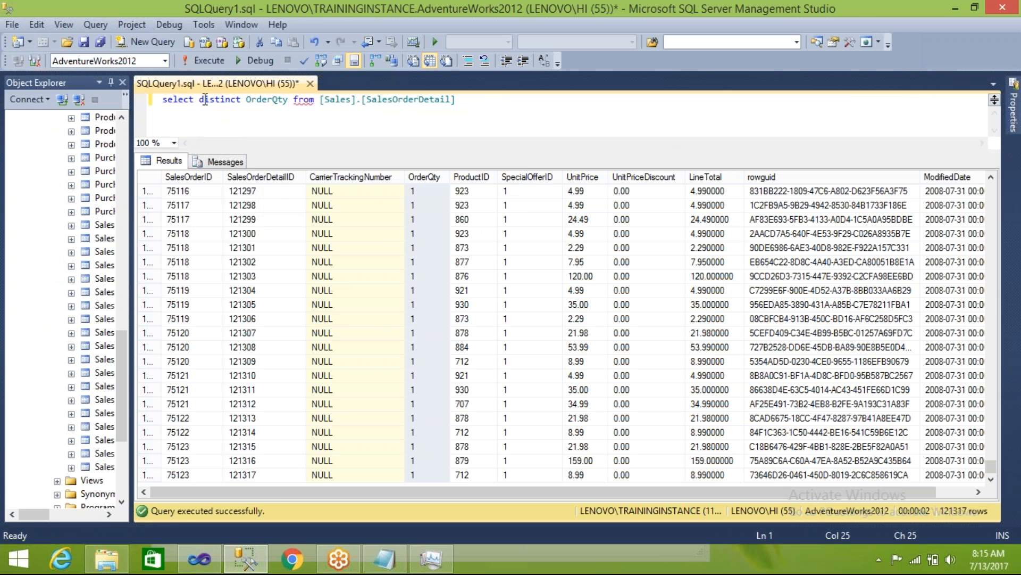
pyautogui.press('F5')
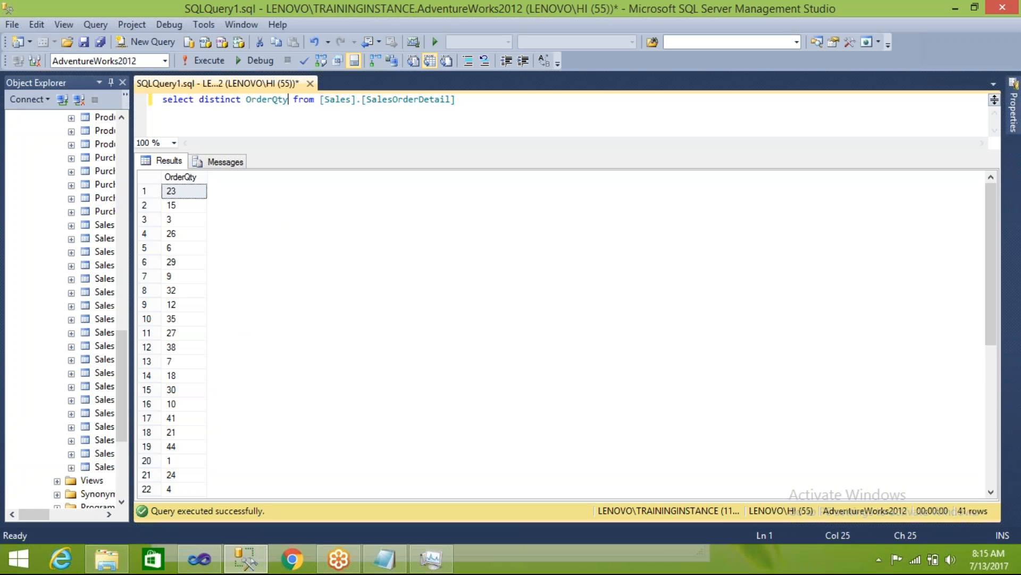
# - Extend the distinct OrderQty query with "order by OrderQty" and run it again
pyautogui.press('End')
pyautogui.write('rder by')
pyautogui.press('BackSpace')
pyautogui.press('BackSpace')
pyautogui.press('BackSpace')
pyautogui.press('BackSpace')
pyautogui.press('BackSpace')
pyautogui.press('BackSpace')
pyautogui.press('BackSpace')
pyautogui.press('BackSpace')
pyautogui.write('order by order')
pyautogui.press('Tab')
pyautogui.press('F5')
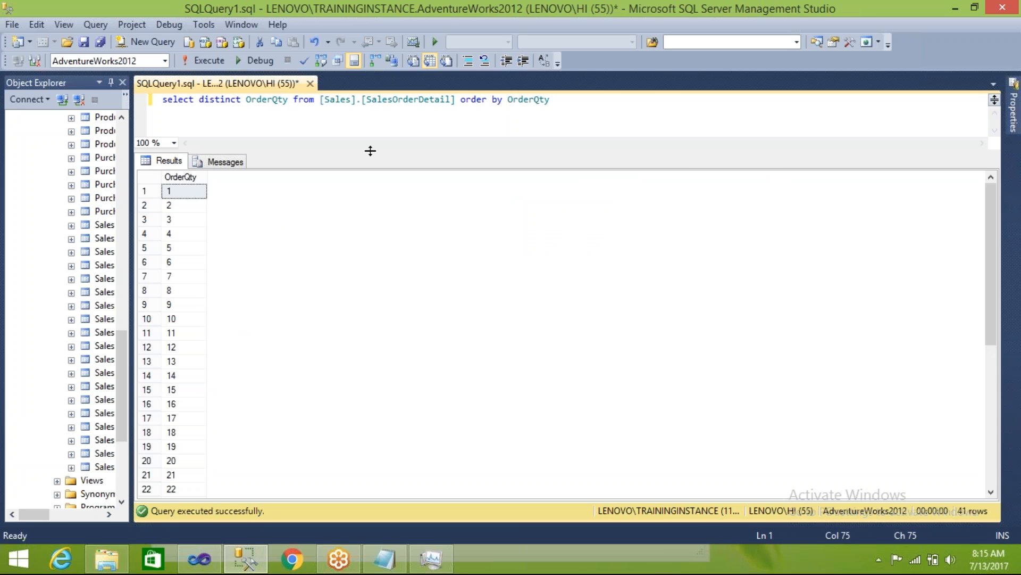
pyautogui.moveTo(992, 330); pyautogui.dragTo(1005, 255)
# - Switch to Visual Studio, expand the input columns in the Conditional Split editor, and enlarge the editor and its column list area
pyautogui.click(199, 559)
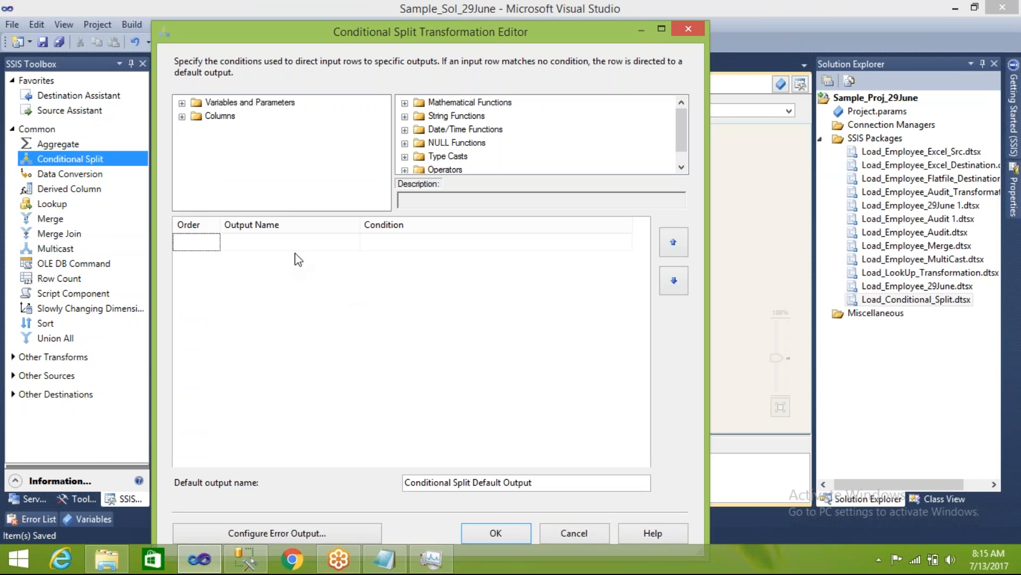
pyautogui.click(182, 116)
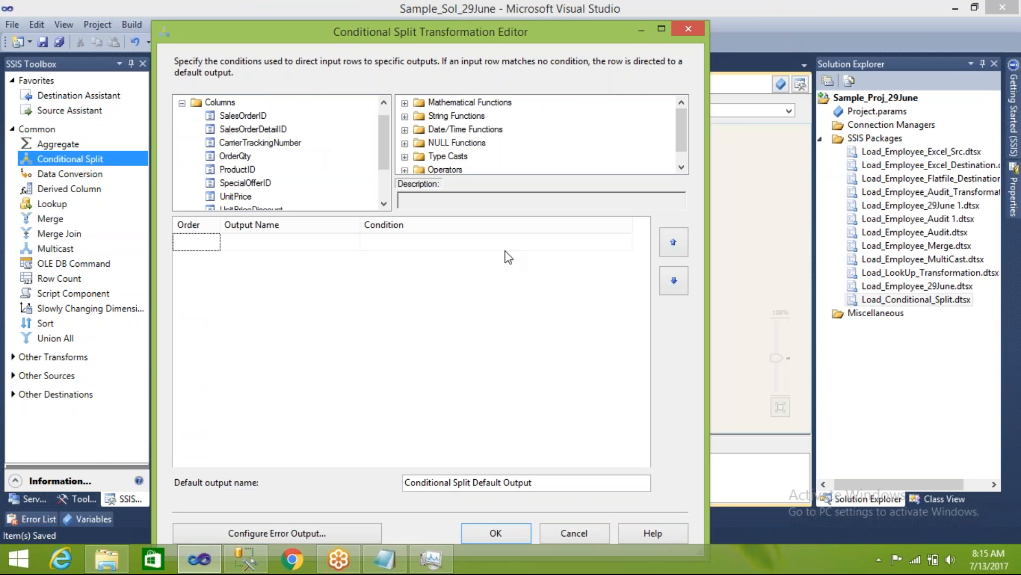
pyautogui.moveTo(713, 234); pyautogui.dragTo(910, 231)
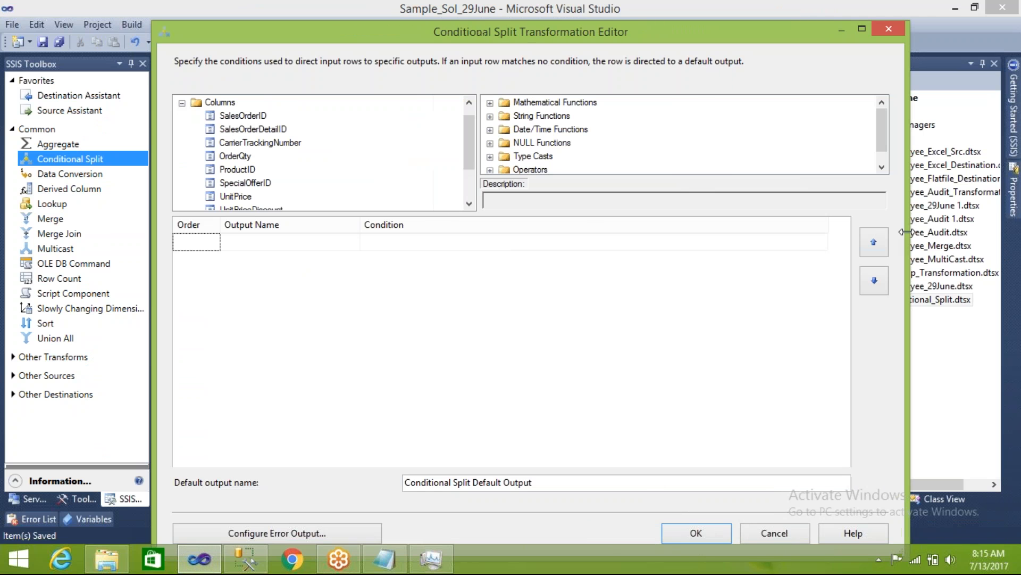
pyautogui.moveTo(568, 212); pyautogui.dragTo(571, 310)
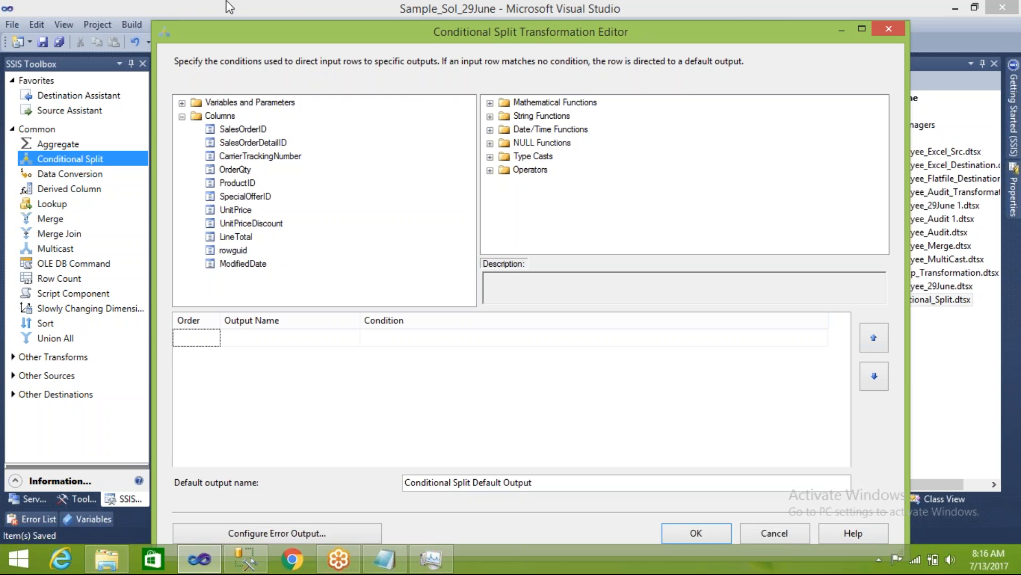
pyautogui.click(735, 15)
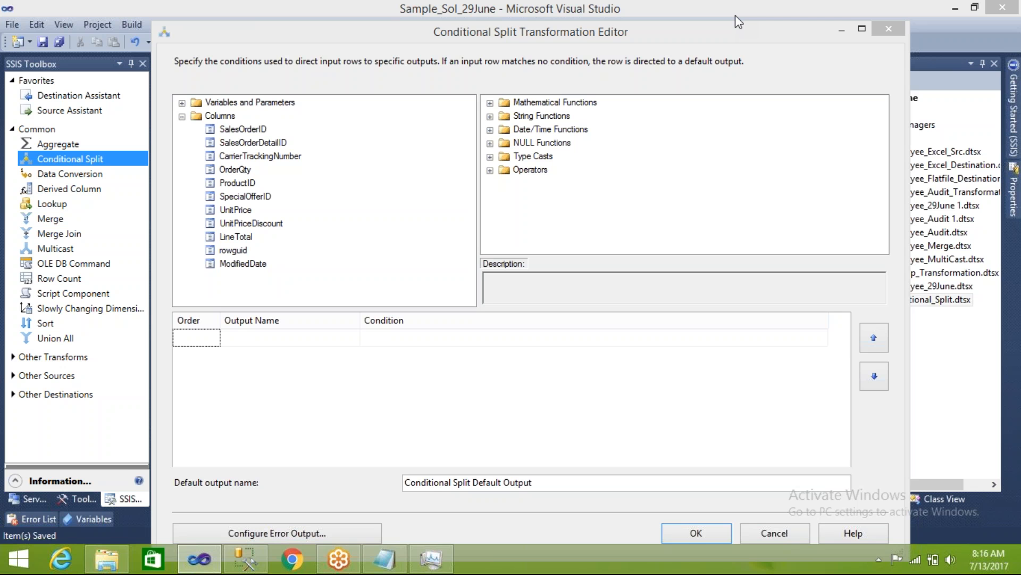
pyautogui.click(908, 17)
pyautogui.moveTo(639, 31); pyautogui.dragTo(612, 37)
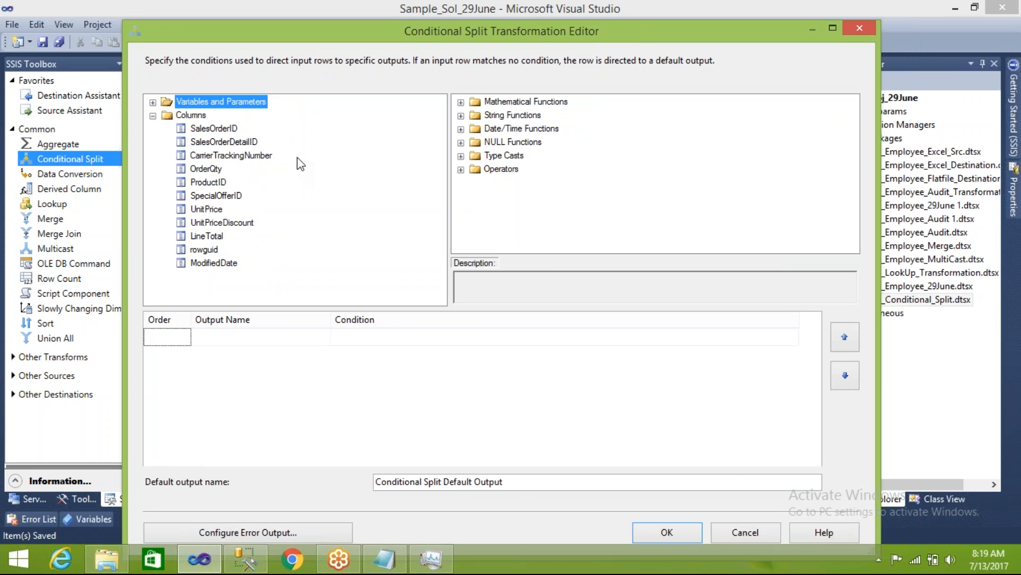
pyautogui.click(998, 37)
pyautogui.click(730, 87)
pyautogui.moveTo(646, 33); pyautogui.dragTo(631, 19)
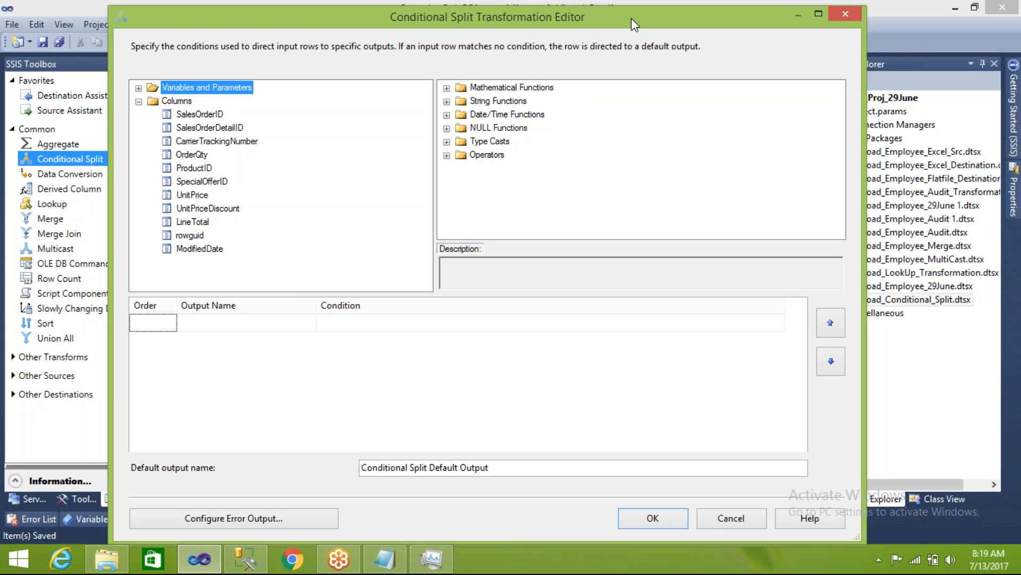
# - Switch to SQL Server Management Studio and examine the range of sorted OrderQty values, picking out 10 as a threshold
pyautogui.click(267, 563)
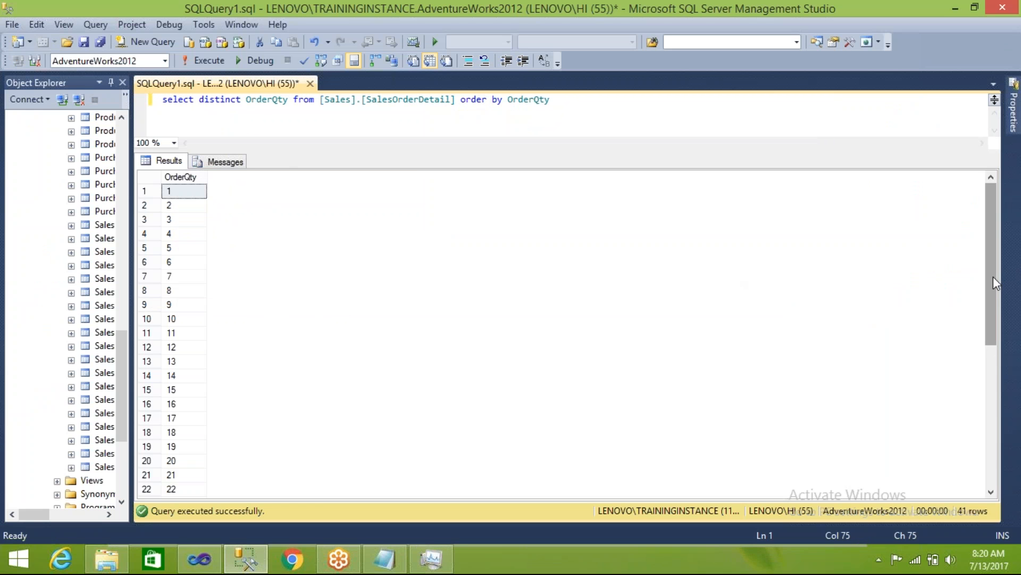
pyautogui.moveTo(994, 276); pyautogui.dragTo(989, 426)
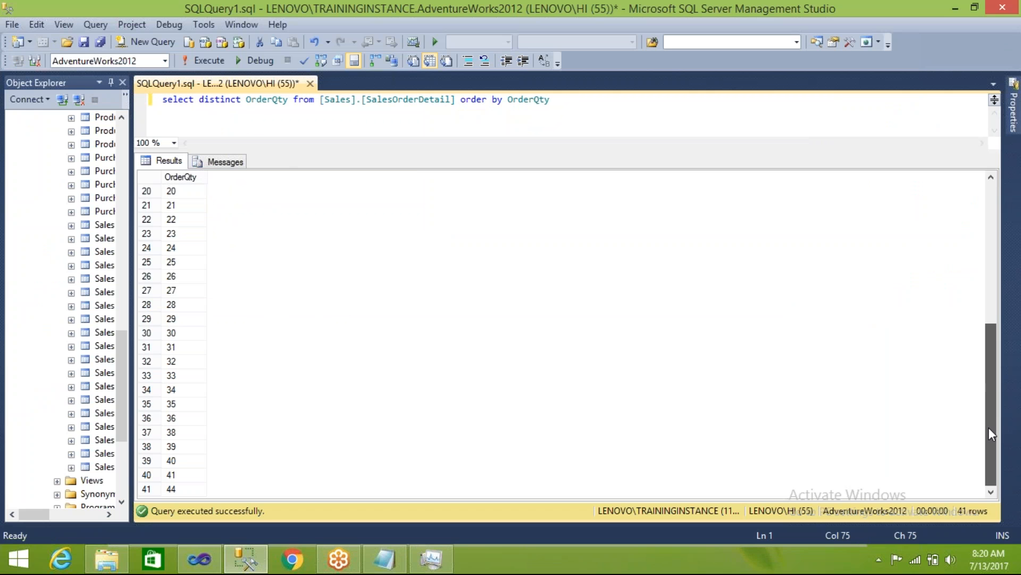
pyautogui.moveTo(988, 427); pyautogui.dragTo(985, 269)
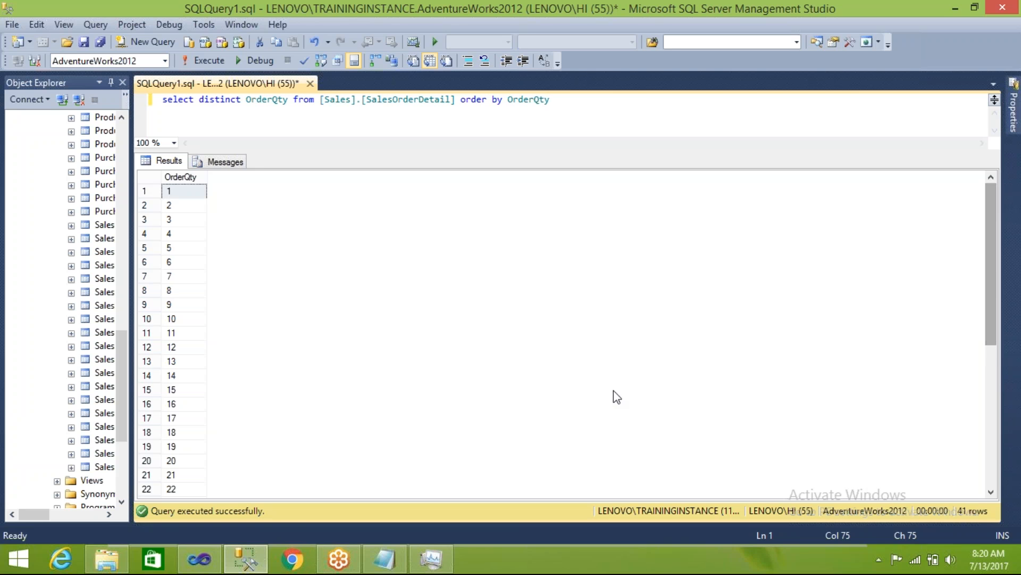
pyautogui.click(190, 323)
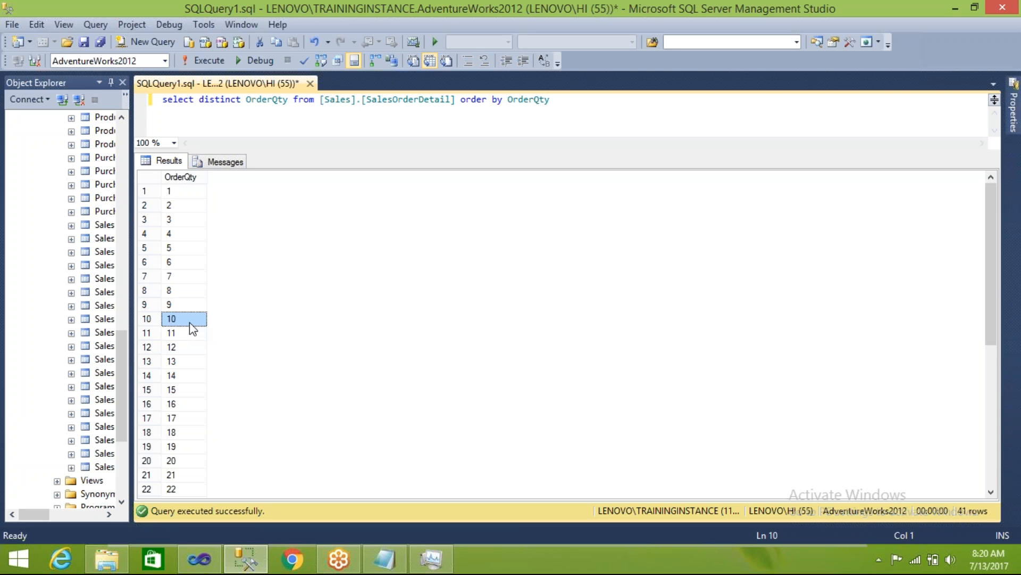
pyautogui.moveTo(993, 283); pyautogui.dragTo(998, 331)
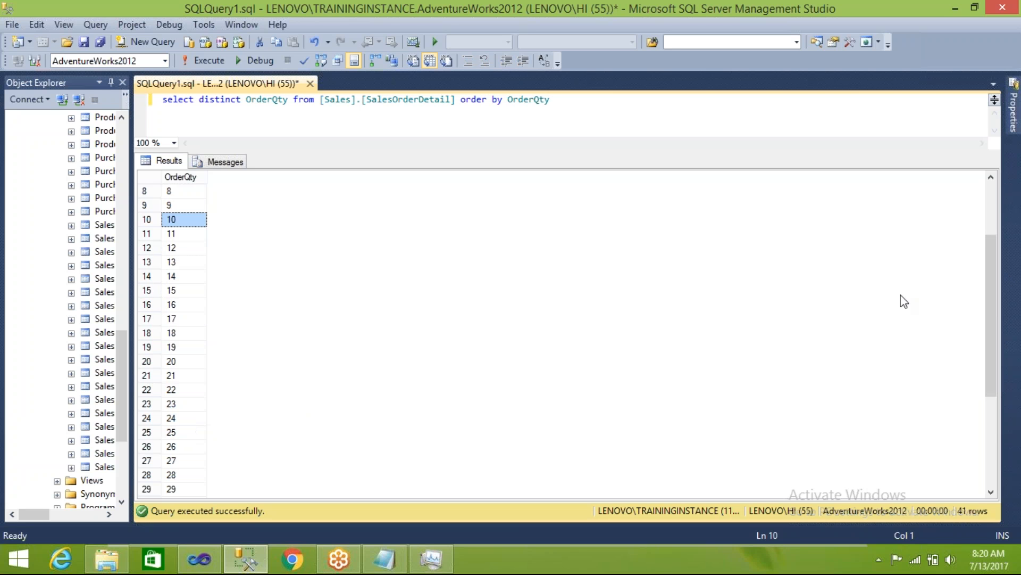
pyautogui.moveTo(990, 300); pyautogui.dragTo(994, 404)
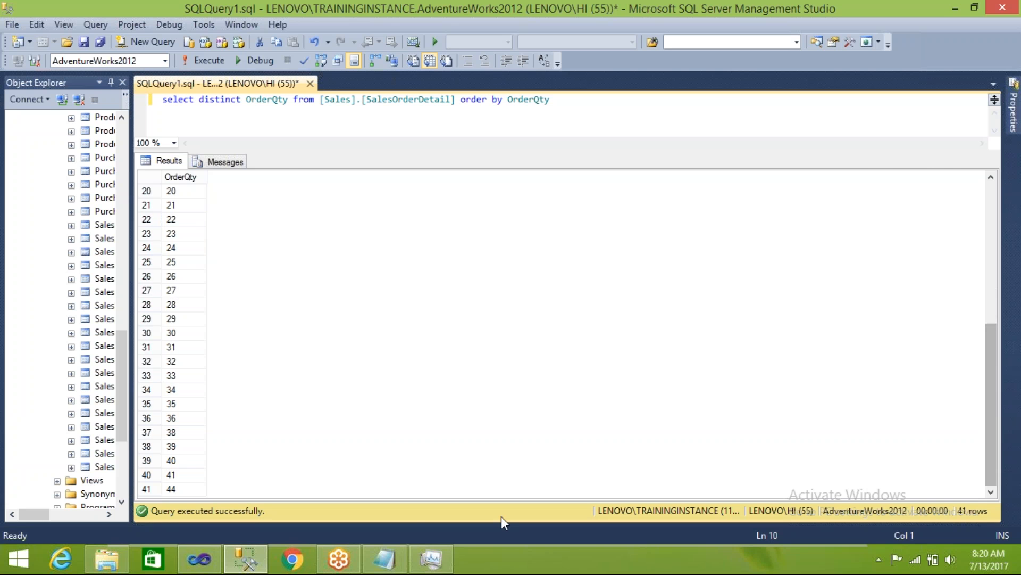
# - Switch to Visual Studio and add a first split condition based on the OrderQty column
pyautogui.click(191, 560)
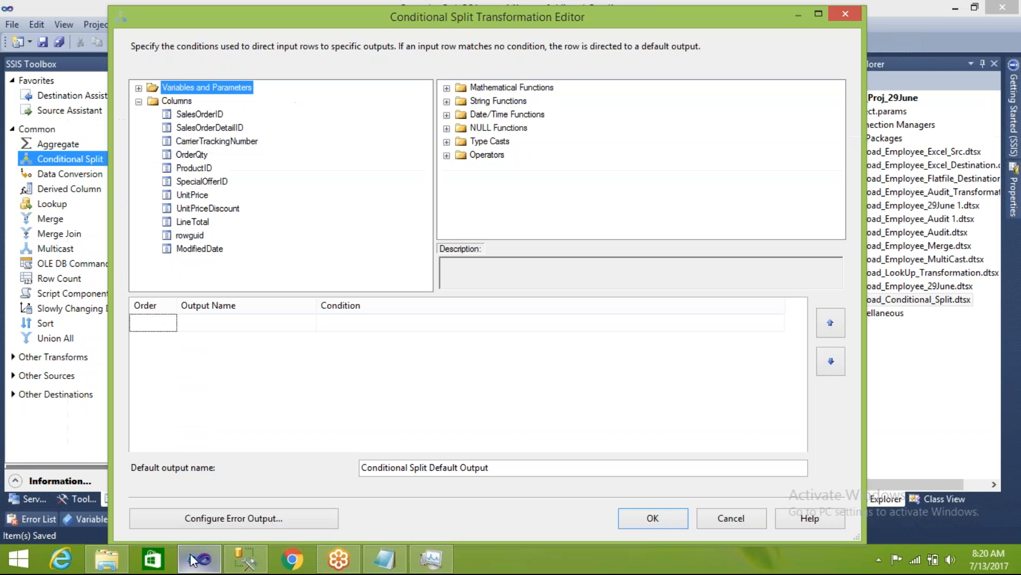
pyautogui.click(197, 157)
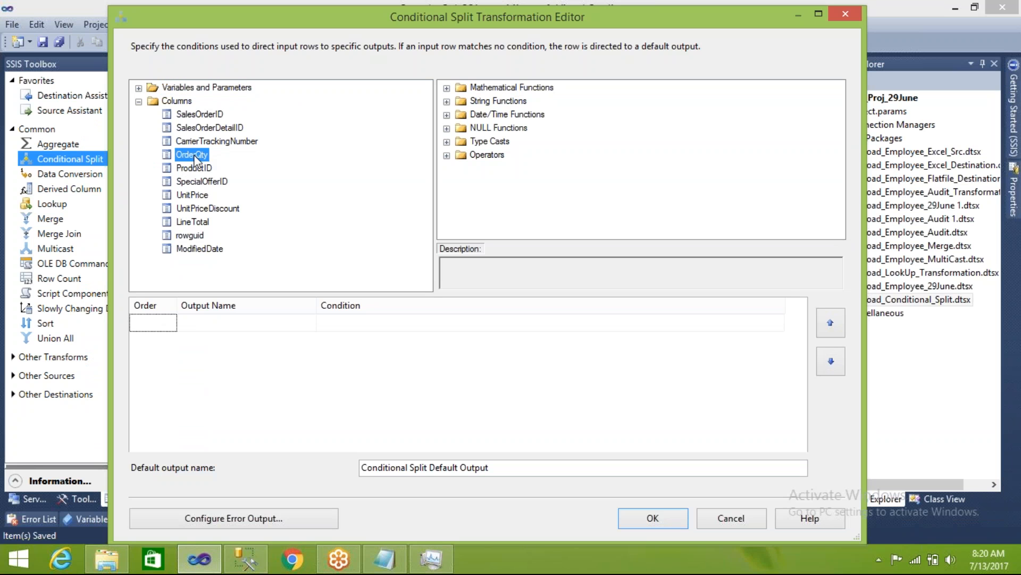
pyautogui.moveTo(197, 160); pyautogui.dragTo(205, 321)
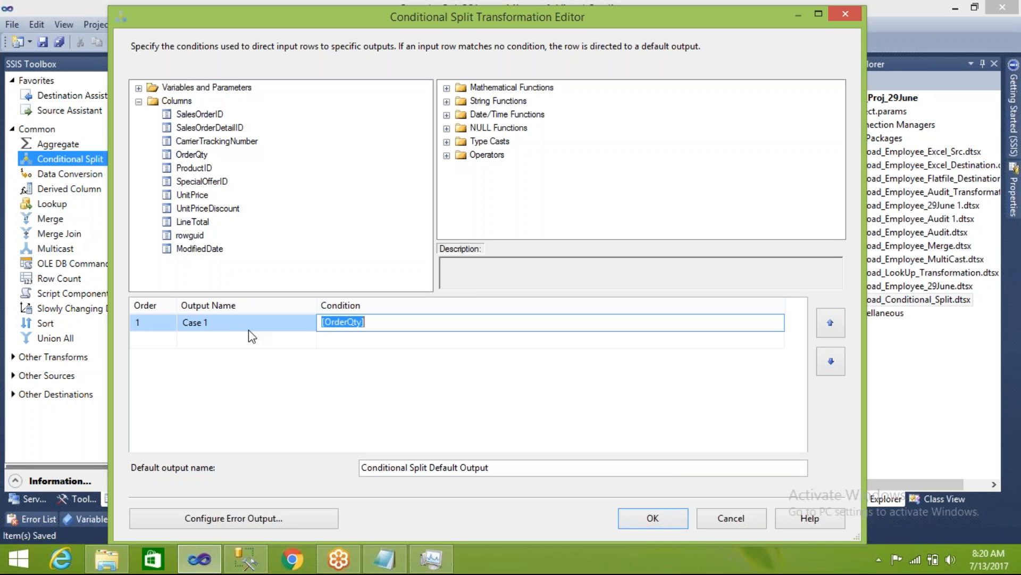
pyautogui.click(231, 322)
pyautogui.hotkey('ctrl', 'a')
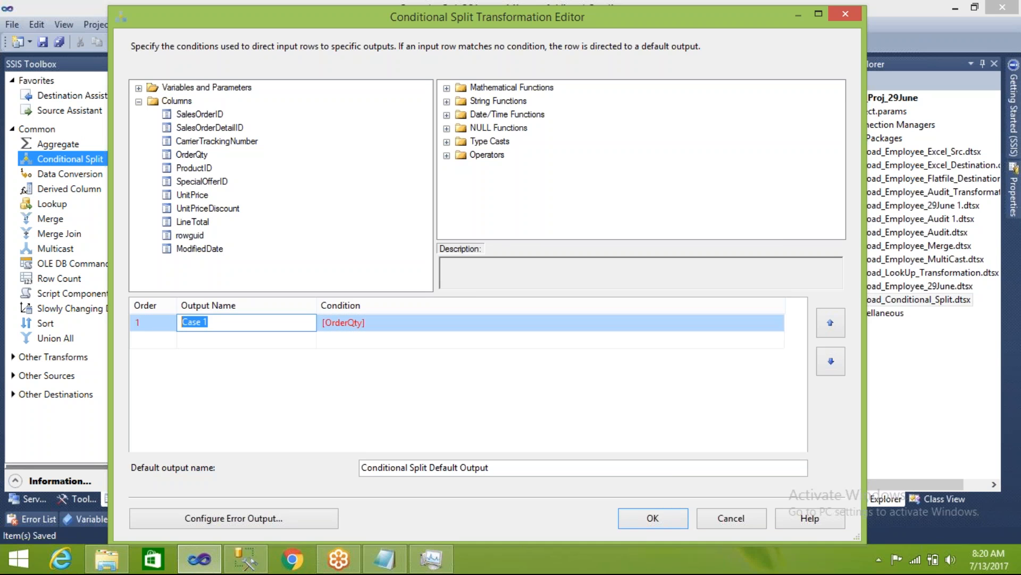
pyautogui.click(190, 335)
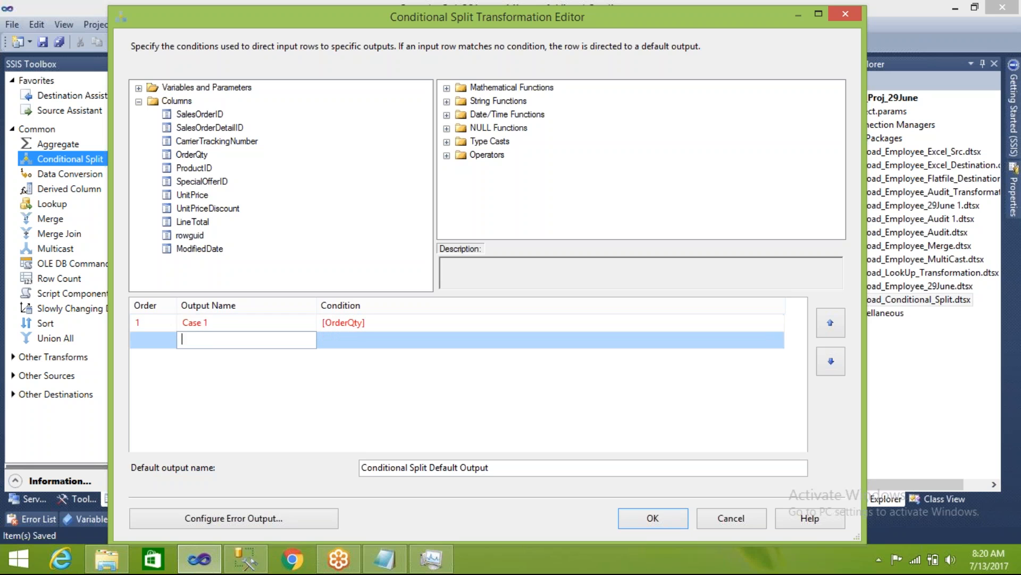
pyautogui.click(210, 326)
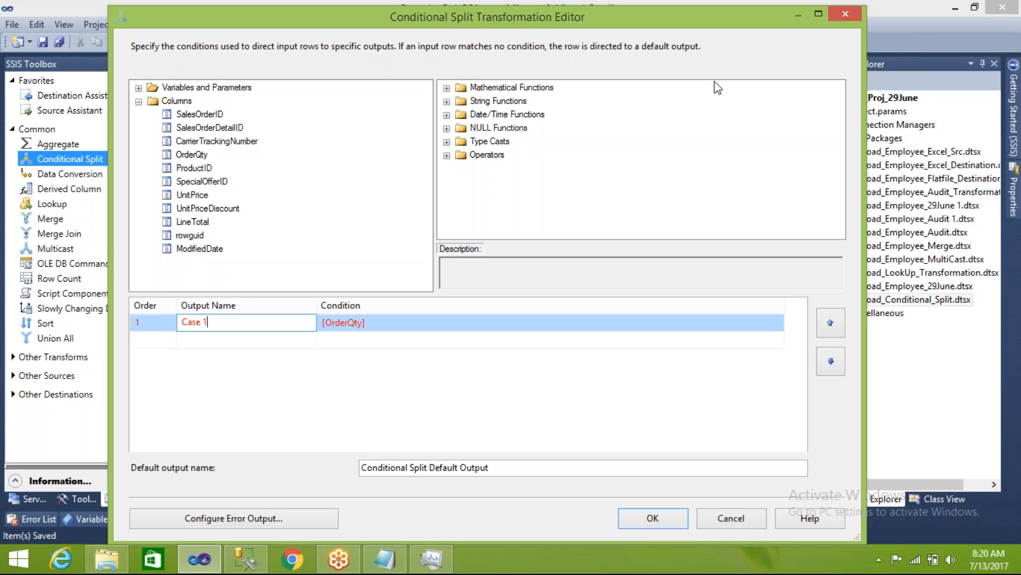
pyautogui.click(911, 18)
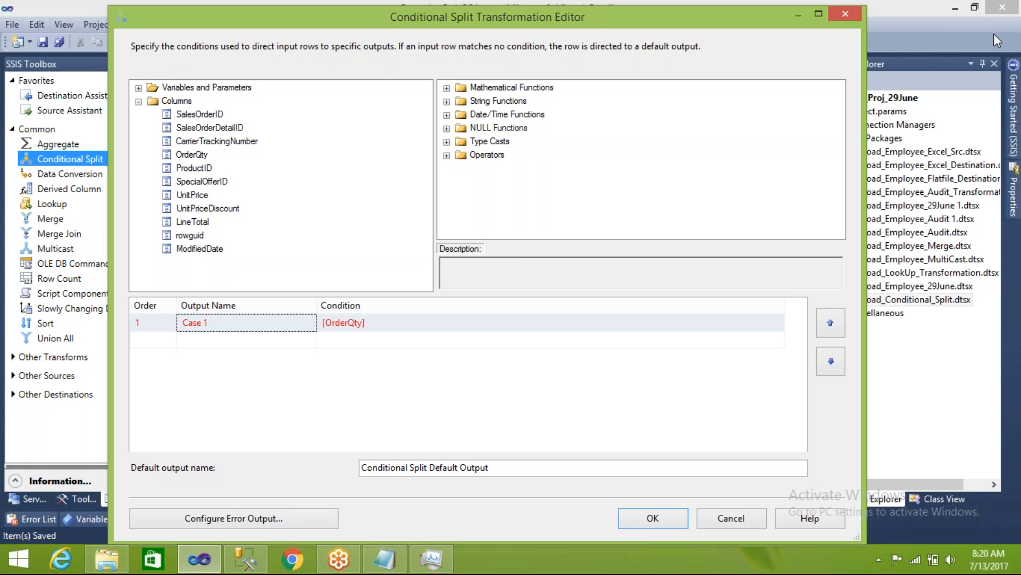
# - Rename the first split output as OrderQtyLT10
pyautogui.click(218, 330)
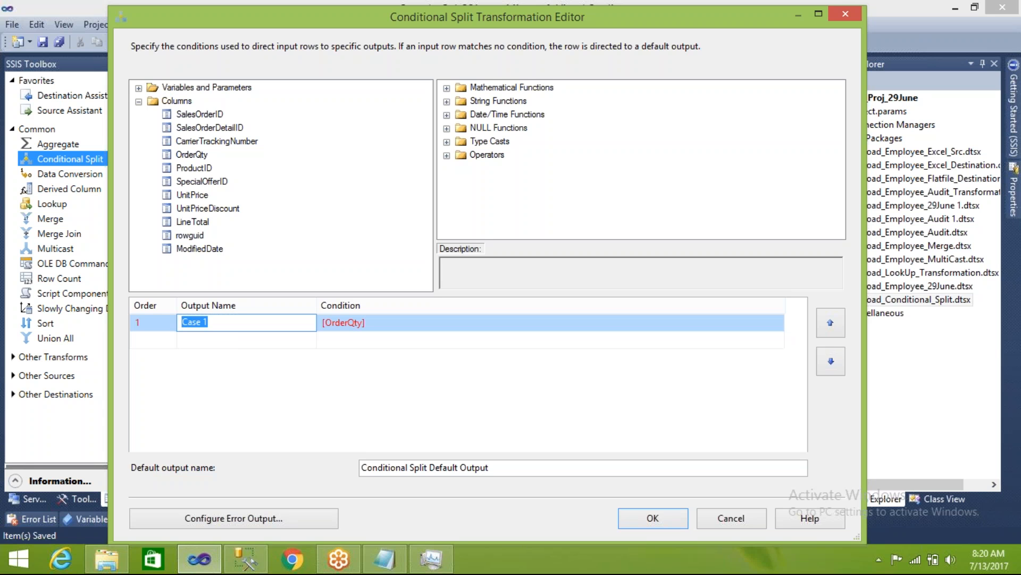
pyautogui.write('O')
pyautogui.write('O')
pyautogui.press('BackSpace')
pyautogui.write('rderQtyLt')
pyautogui.press('BackSpace')
pyautogui.write('T10')
# - Set the condition of the OrderQtyLT10 output to [OrderQty]<10
pyautogui.click(388, 329)
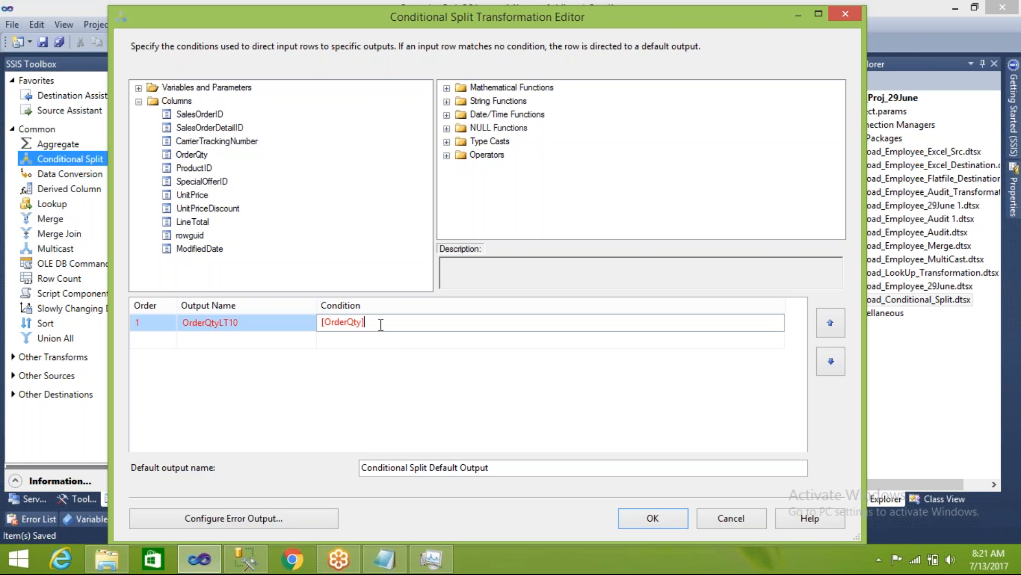
pyautogui.click(447, 155)
pyautogui.click(399, 322)
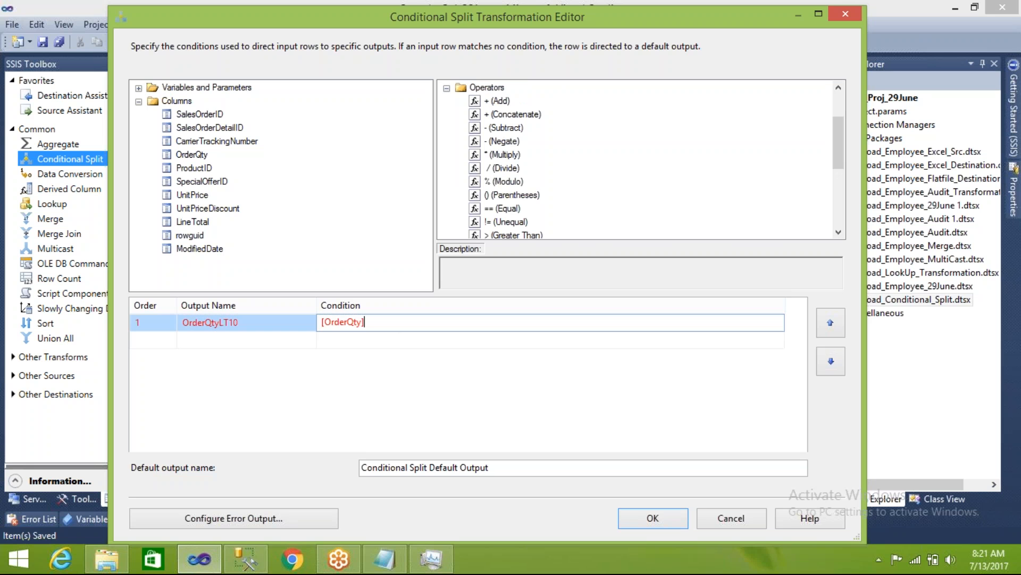
pyautogui.write('<10')
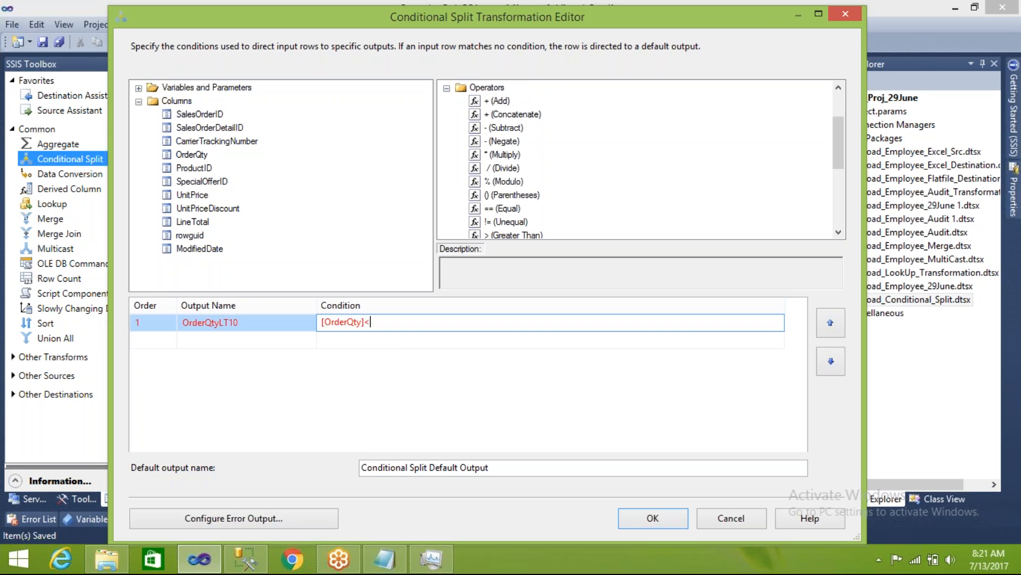
pyautogui.click(388, 341)
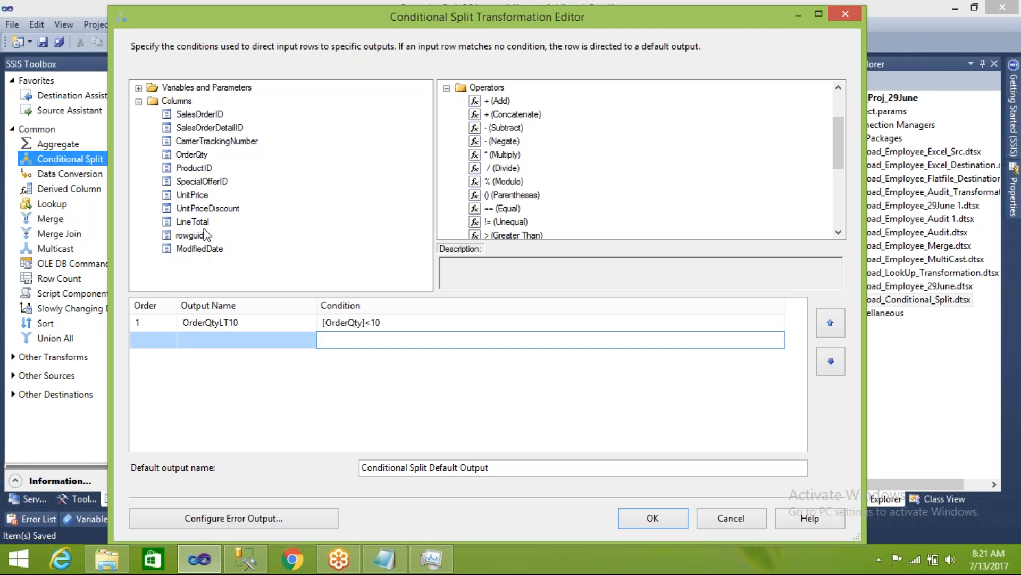
# - Add a second split condition based on OrderQty and name its output OrderQtyLT20, reusing the first output's name
pyautogui.moveTo(193, 159); pyautogui.dragTo(322, 341)
pyautogui.click(222, 339)
pyautogui.click(223, 339)
pyautogui.click(244, 324)
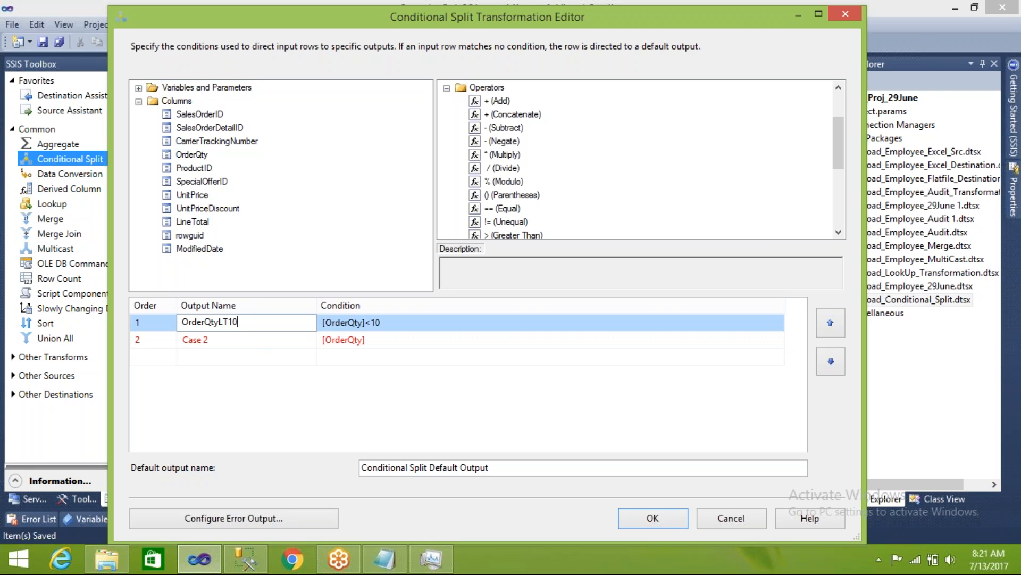
pyautogui.click(244, 323)
pyautogui.hotkey('ctrl', 'c')
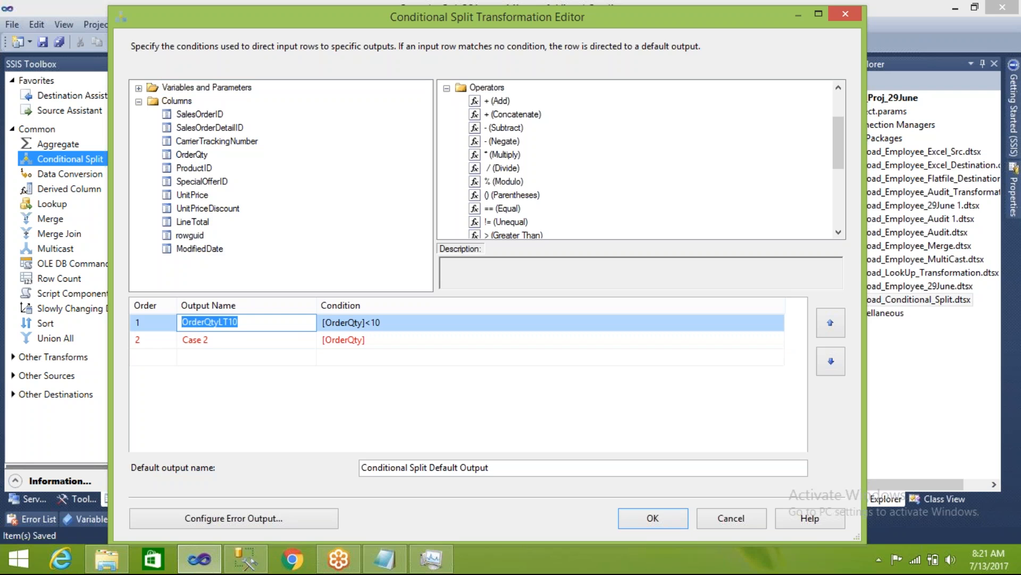
pyautogui.click(217, 342)
pyautogui.moveTo(217, 341); pyautogui.dragTo(180, 340)
pyautogui.press('BackSpace')
pyautogui.hotkey('ctrl', 'v')
pyautogui.moveTo(234, 339); pyautogui.dragTo(230, 339)
pyautogui.write('2')
pyautogui.click(266, 365)
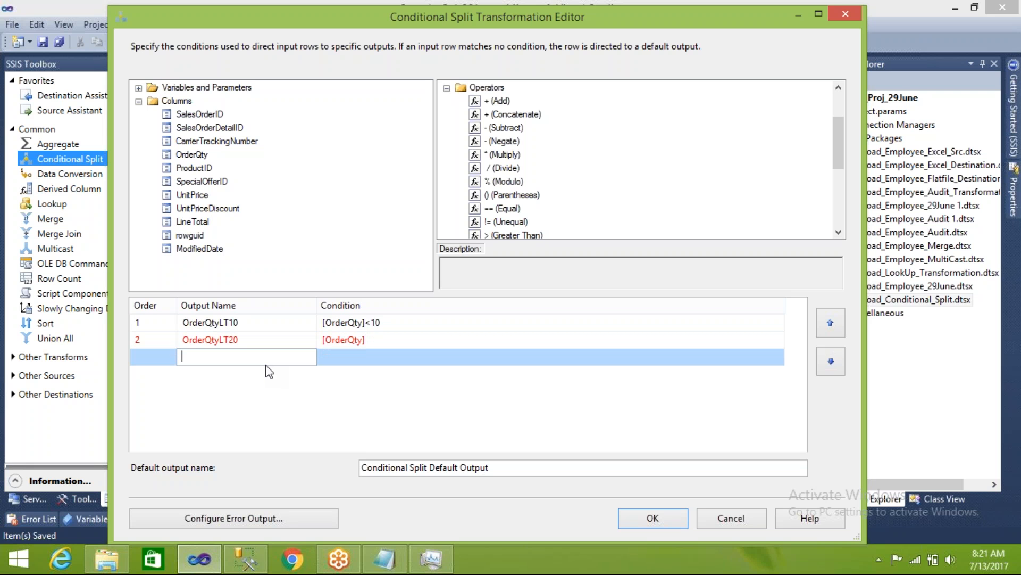
# - Set the condition of the OrderQtyLT20 output to [OrderQty]<25
pyautogui.click(368, 340)
pyautogui.write('<20')
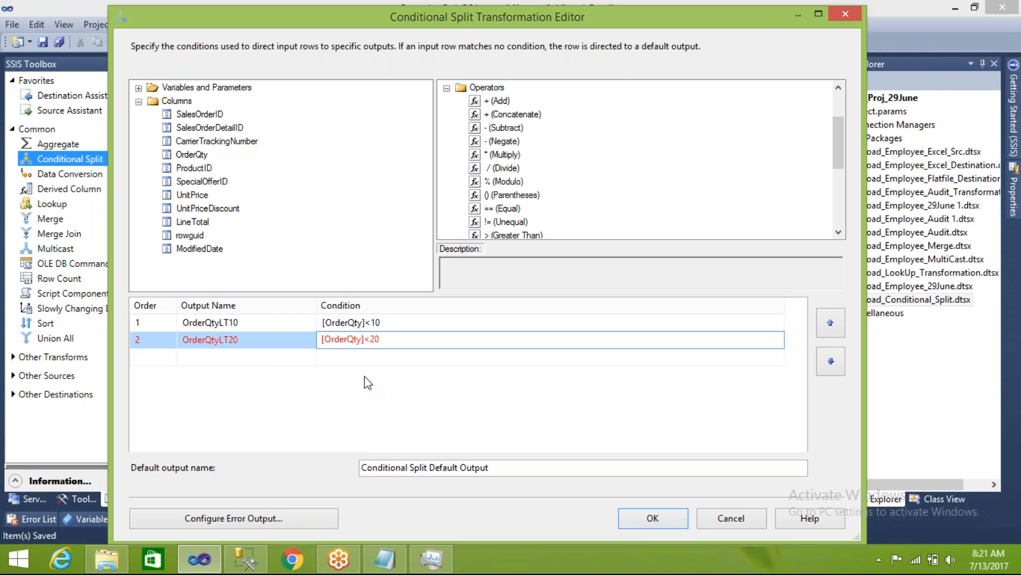
pyautogui.click(386, 341)
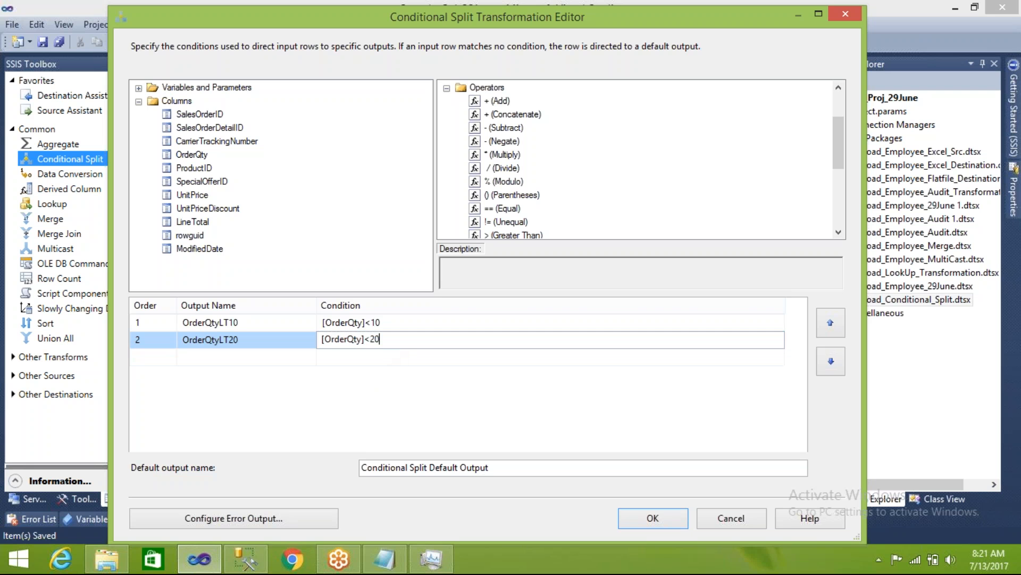
pyautogui.press('BackSpace')
pyautogui.write('5')
pyautogui.click(376, 400)
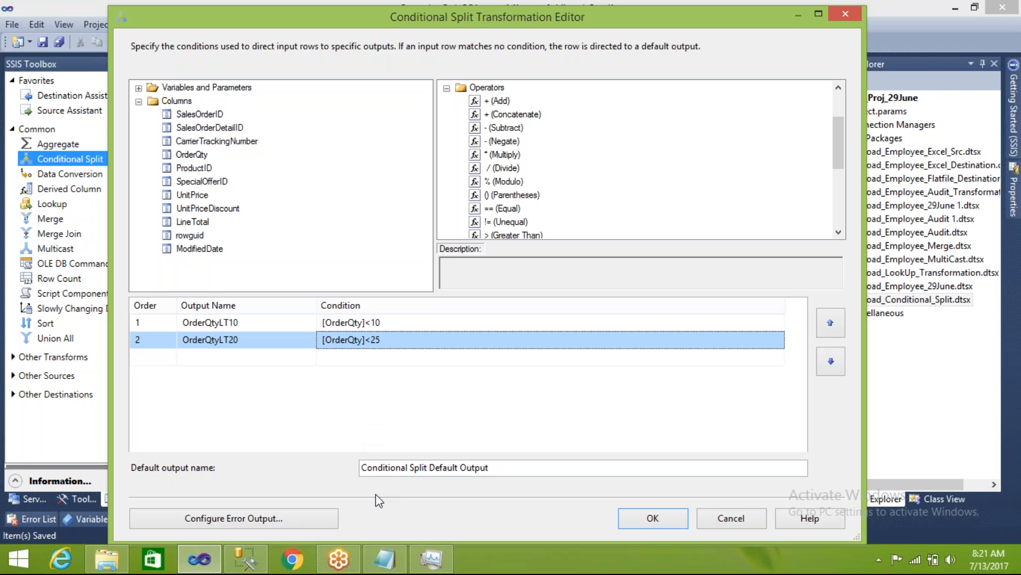
# - Switch to SQL Server Management Studio and highlight the OrderQty values 1 through 10 in the query results
pyautogui.click(237, 566)
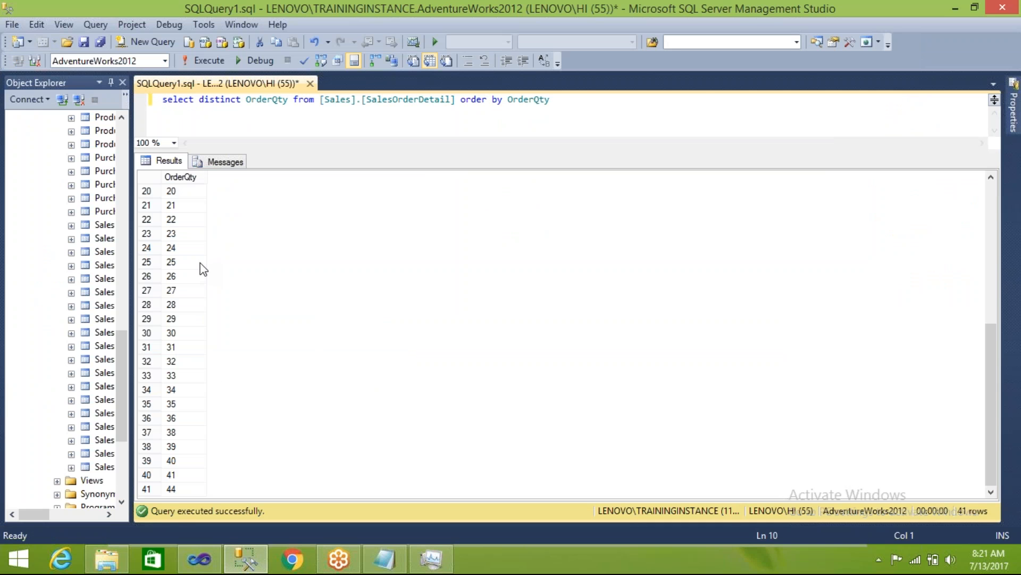
pyautogui.click(987, 213)
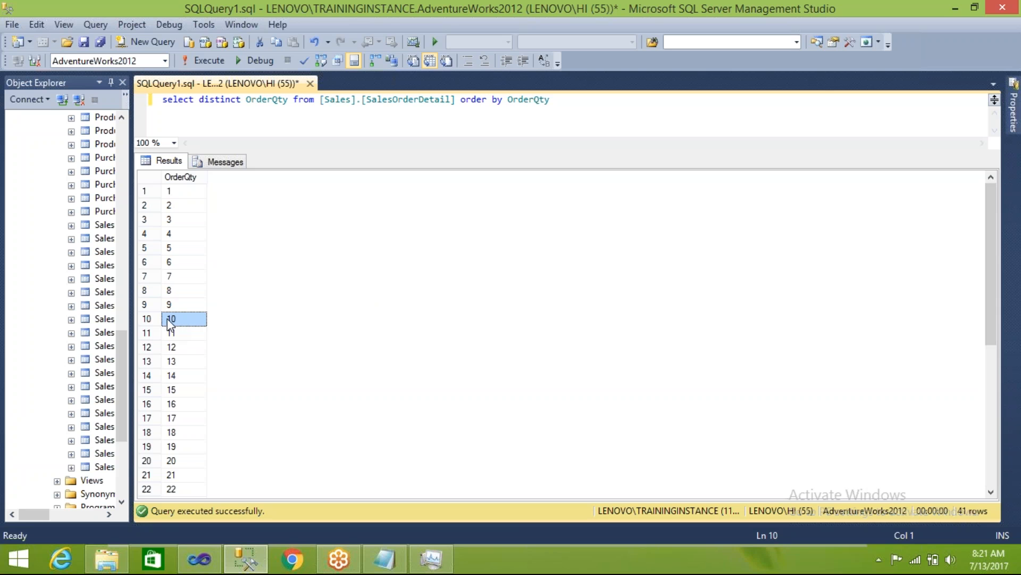
pyautogui.hotkey('shift', 'Up')
pyautogui.hotkey('shift', 'Up')
pyautogui.hotkey('shift', 'Up')
pyautogui.hotkey('shift', 'Up')
pyautogui.hotkey('shift', 'Up')
pyautogui.hotkey('shift', 'Up')
pyautogui.hotkey('shift', 'Up')
pyautogui.hotkey('shift', 'Up')
pyautogui.hotkey('shift', 'Up')
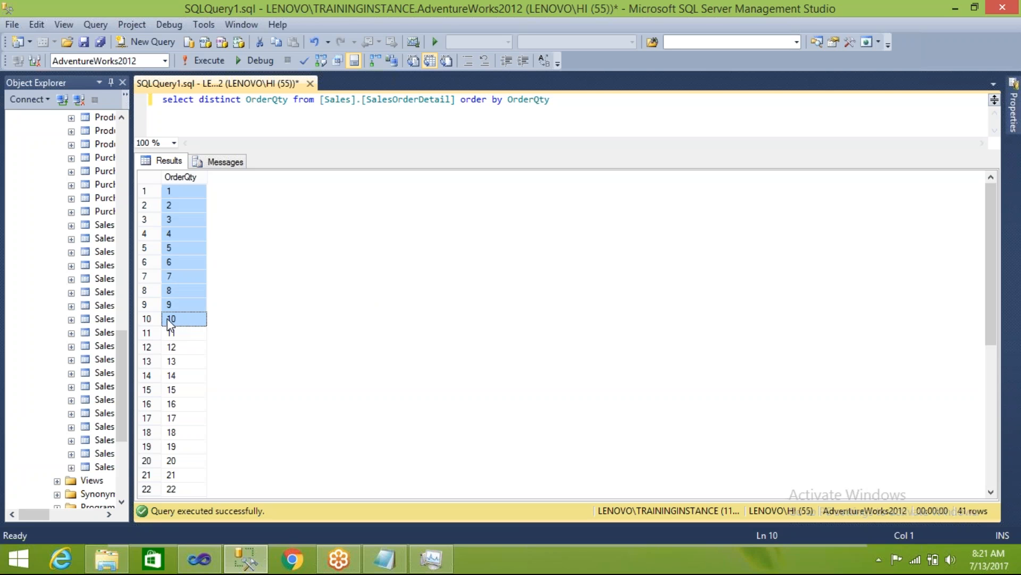
# - Highlight the OrderQty values 11 through 25 in the query results and look over the remaining higher values
pyautogui.click(177, 333)
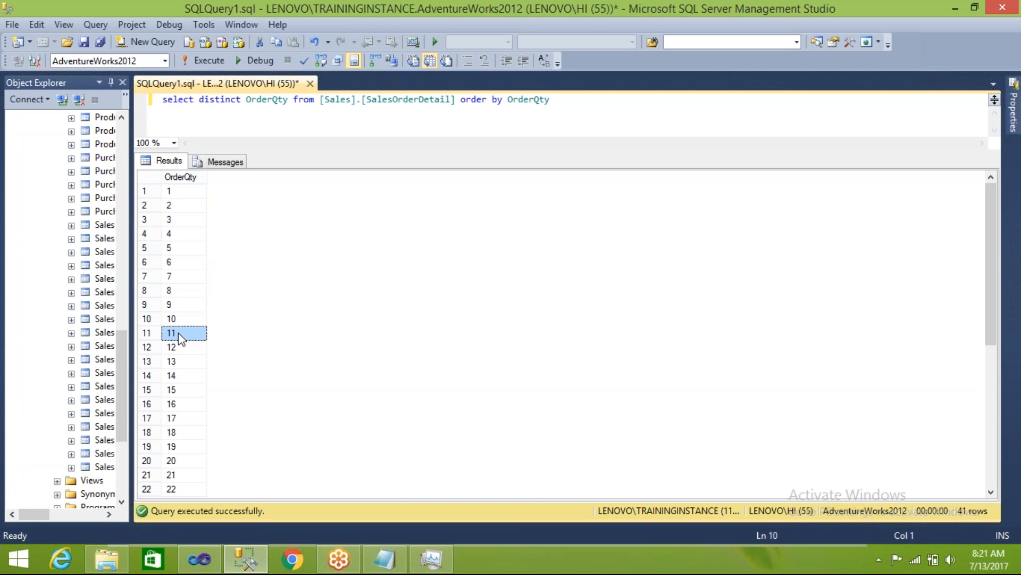
pyautogui.moveTo(991, 278); pyautogui.dragTo(991, 302)
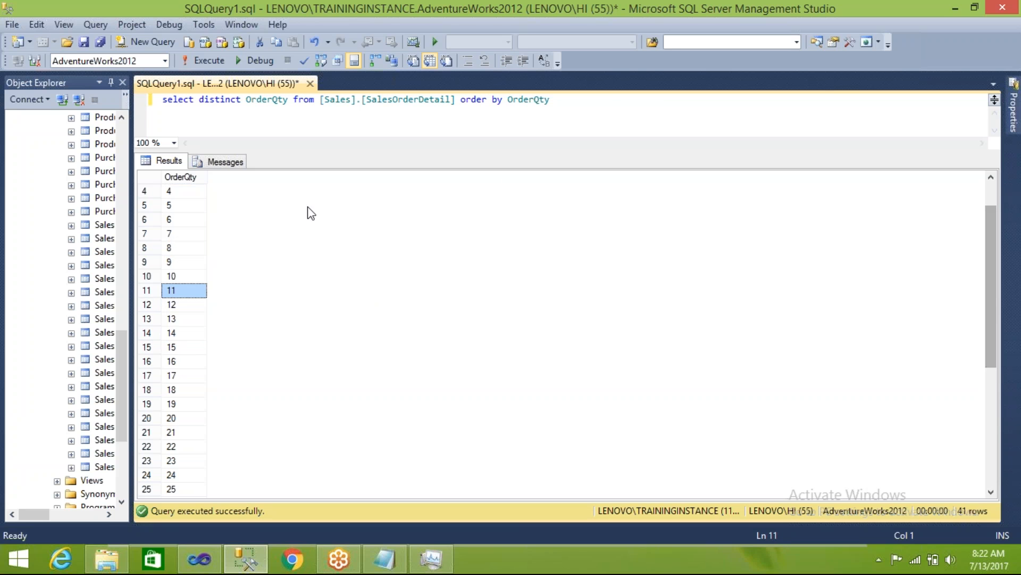
pyautogui.hotkey('shift', 'Down')
pyautogui.hotkey('shift', 'Down')
pyautogui.hotkey('shift', 'Down')
pyautogui.hotkey('shift', 'Down')
pyautogui.hotkey('shift', 'Down')
pyautogui.hotkey('shift', 'Down')
pyautogui.hotkey('shift', 'Down')
pyautogui.hotkey('shift', 'Down')
pyautogui.hotkey('shift', 'Down')
pyautogui.hotkey('shift', 'Down')
pyautogui.hotkey('shift', 'Down')
pyautogui.hotkey('shift', 'Down')
pyautogui.hotkey('shift', 'Down')
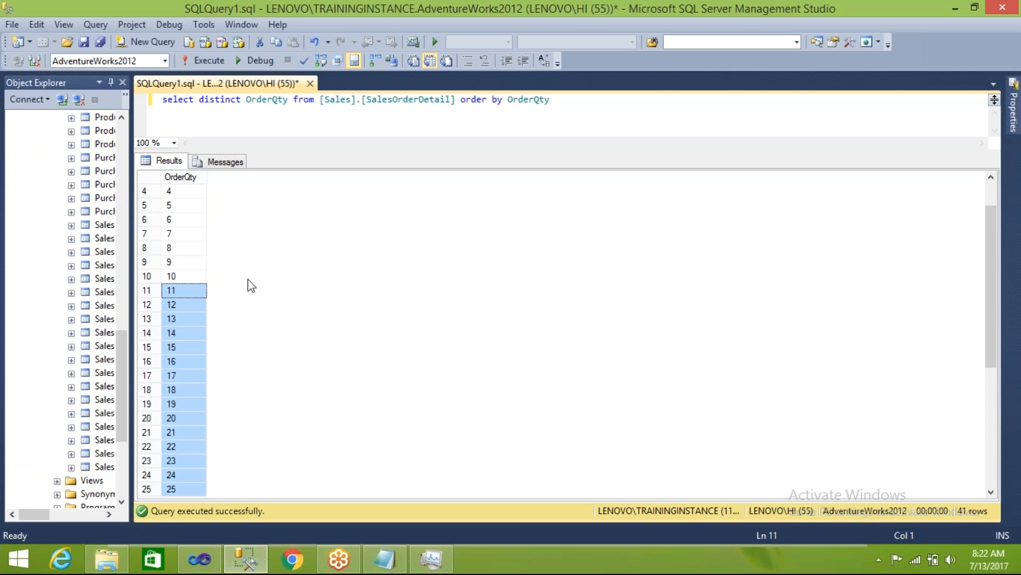
pyautogui.moveTo(990, 304); pyautogui.dragTo(978, 512)
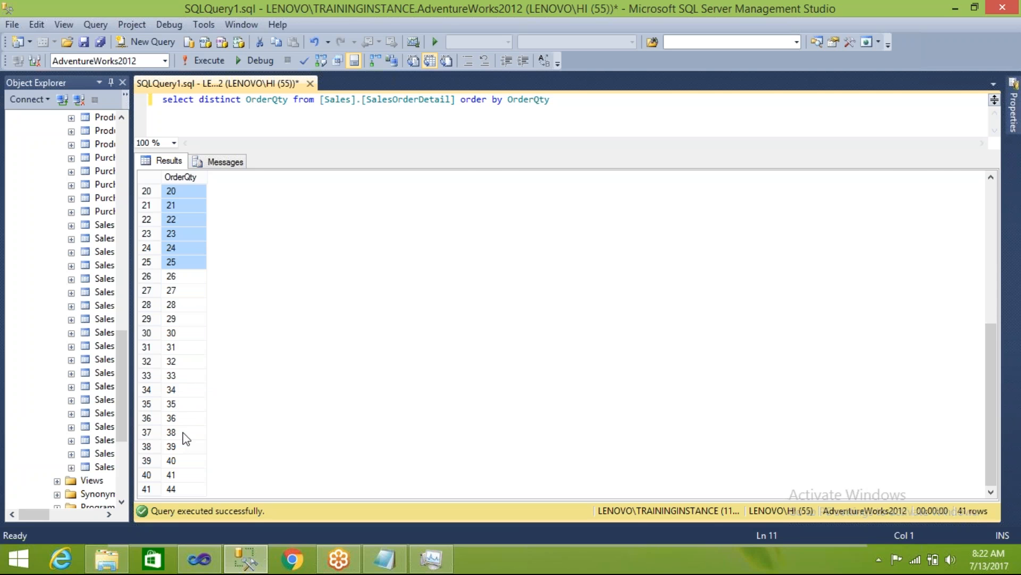
# - Switch to Visual Studio, accept the Conditional Split settings, and move the OLE DB Destination to the lower left of the data flow
pyautogui.click(200, 559)
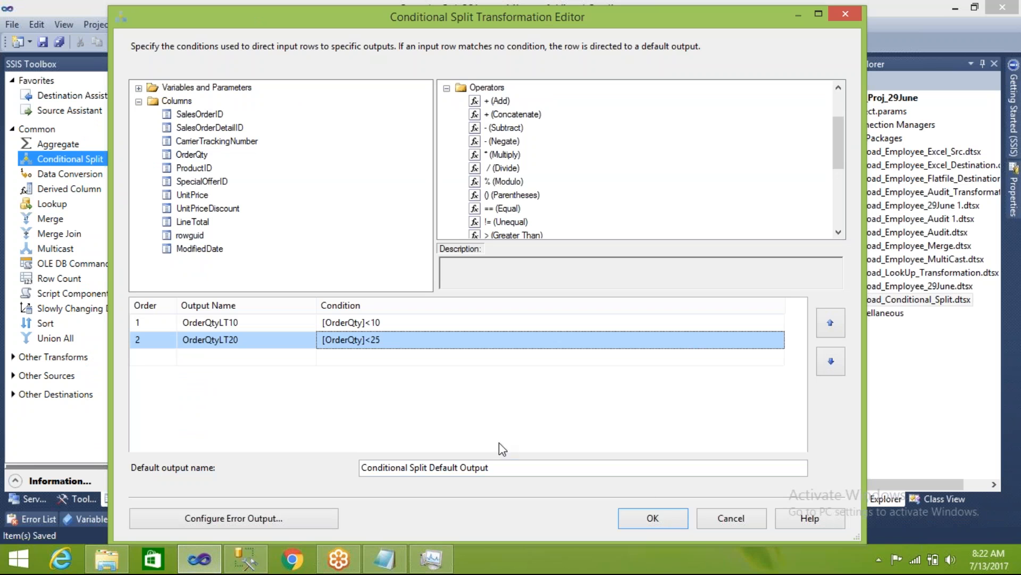
pyautogui.click(645, 522)
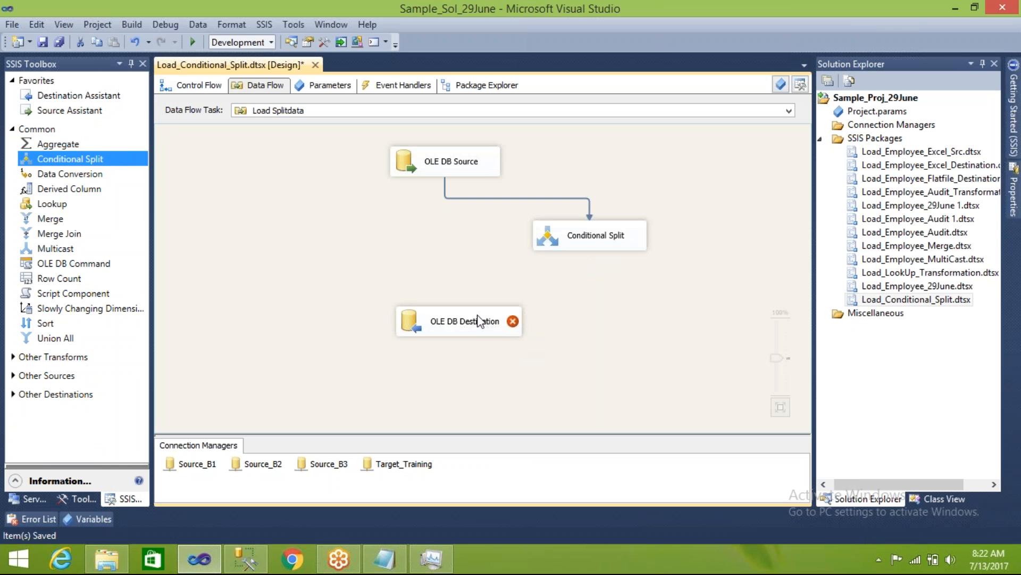
pyautogui.moveTo(475, 322); pyautogui.dragTo(371, 363)
# - Connect the Conditional Split's OrderQtyLT10 output to the OLE DB Destination's input
pyautogui.click(582, 246)
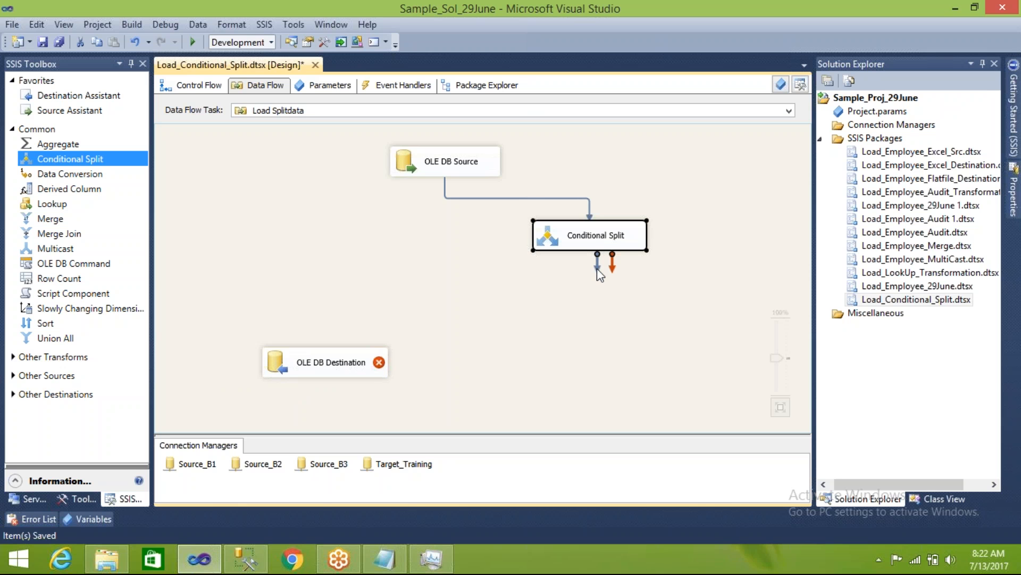
pyautogui.moveTo(538, 293); pyautogui.dragTo(320, 352)
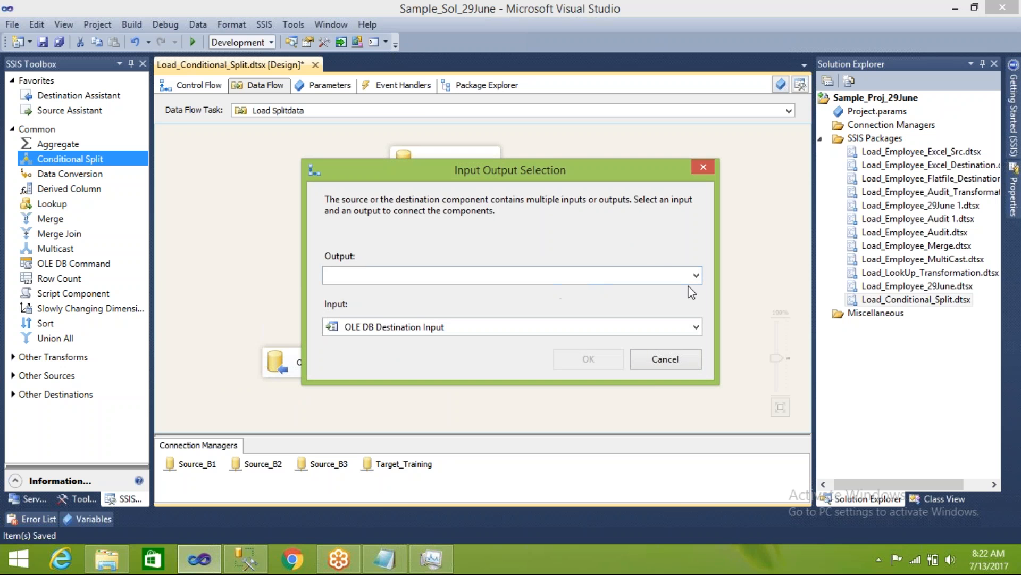
pyautogui.moveTo(580, 174); pyautogui.dragTo(737, 144)
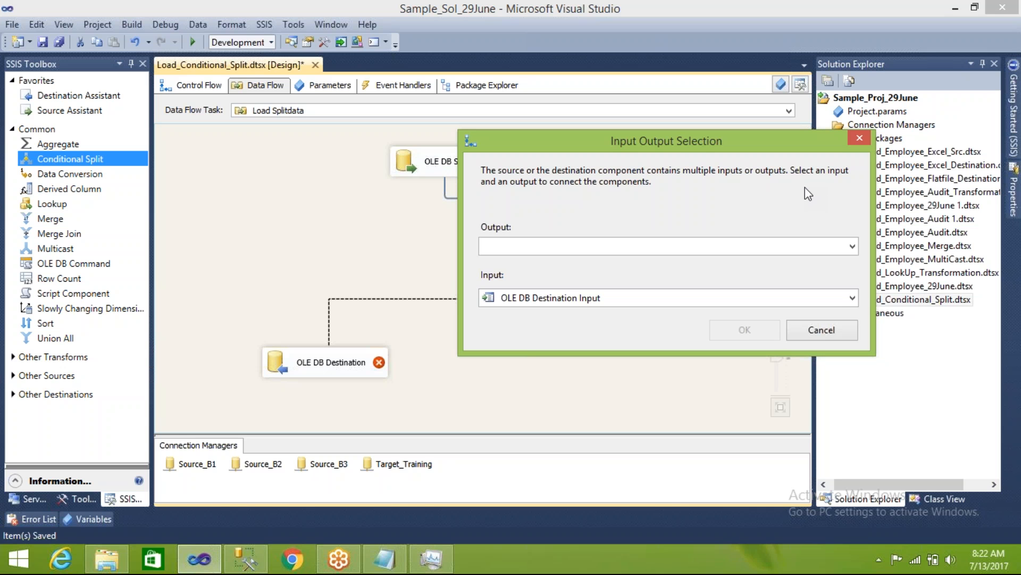
pyautogui.click(244, 560)
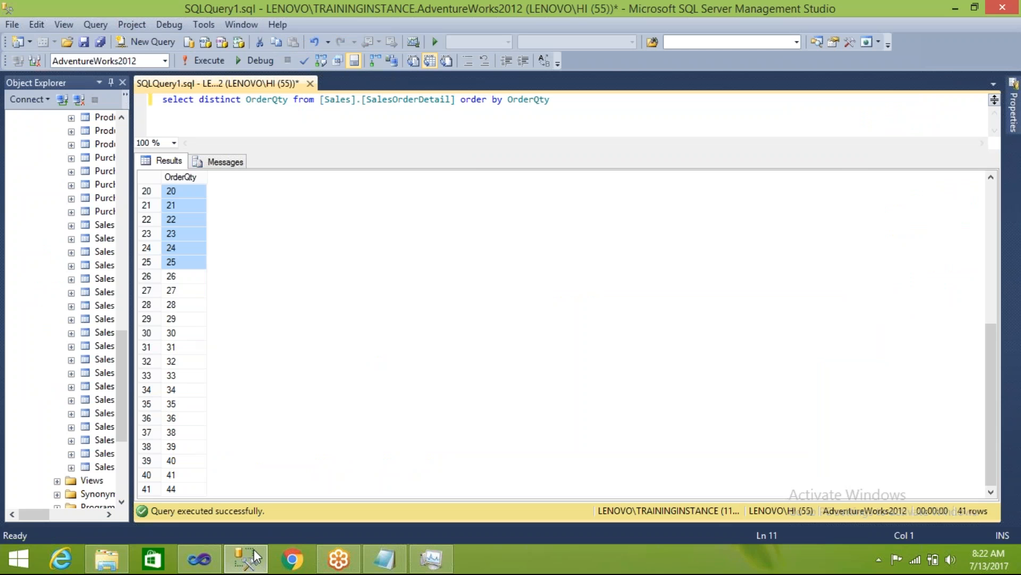
pyautogui.click(199, 559)
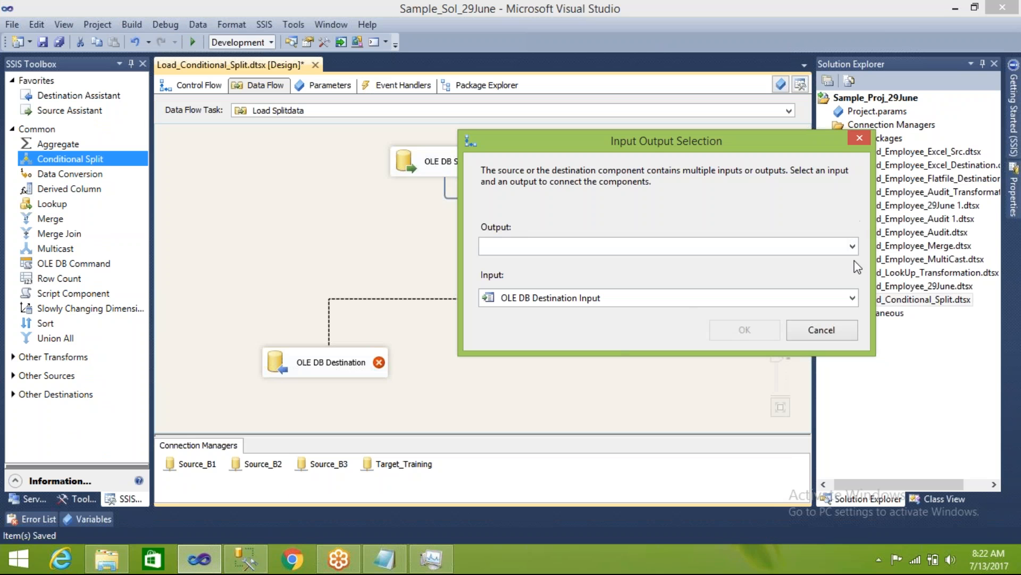
pyautogui.click(853, 246)
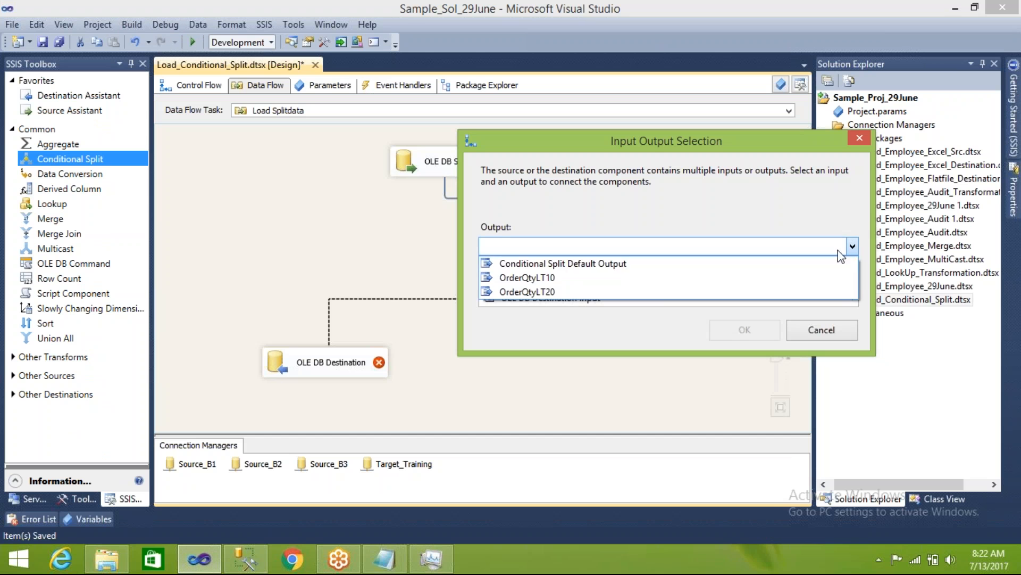
pyautogui.click(646, 281)
pyautogui.click(719, 332)
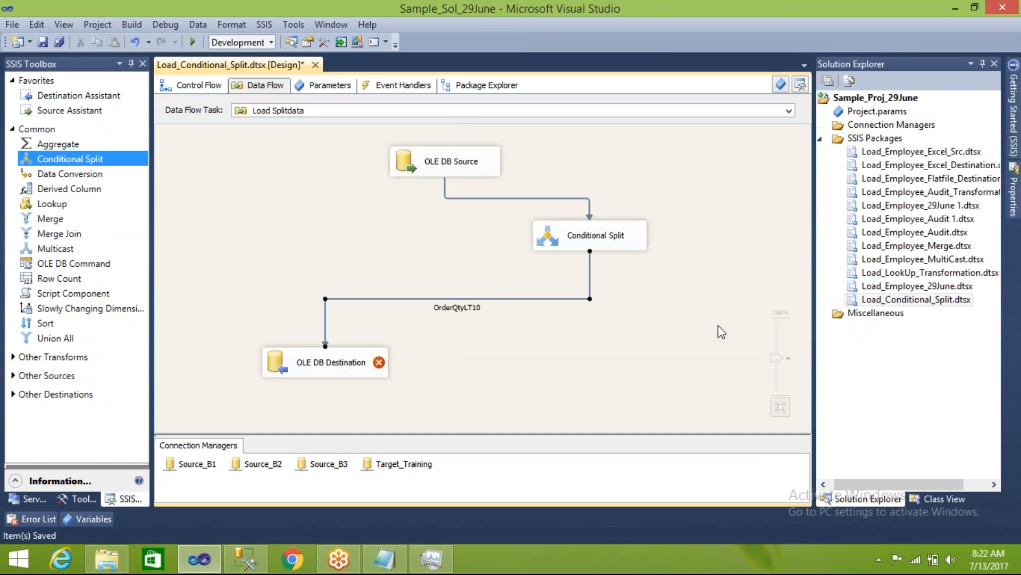
# - Set the connection manager of the OLE DB Destination fed by OrderQtyLT10 to Target_Training
pyautogui.doubleClick(276, 369)
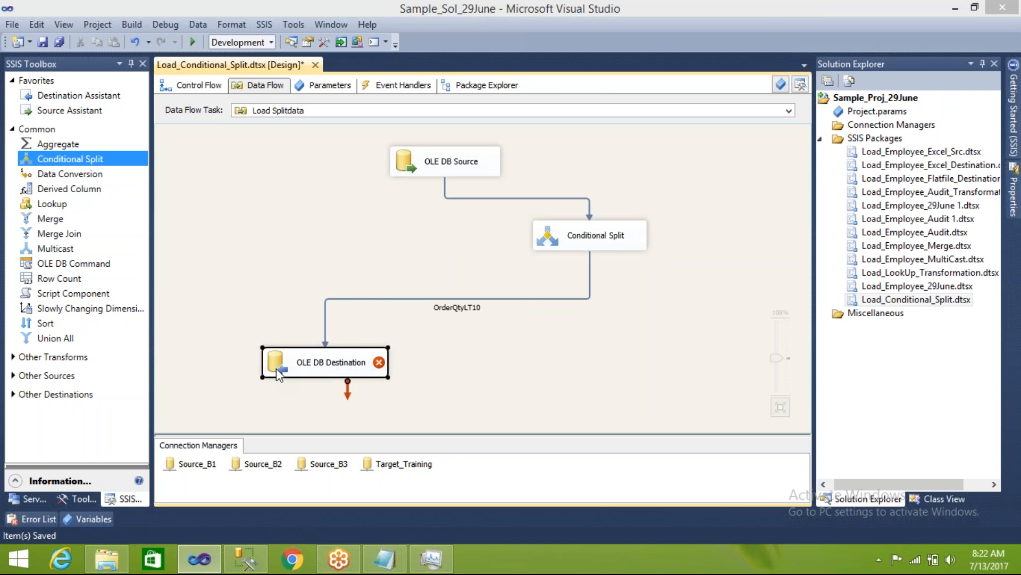
pyautogui.click(688, 181)
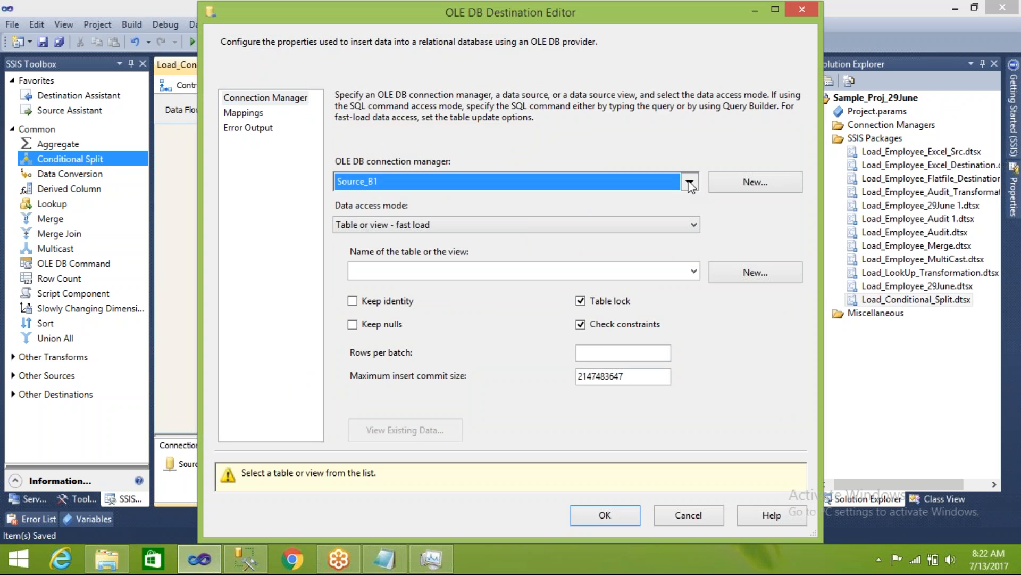
pyautogui.click(404, 255)
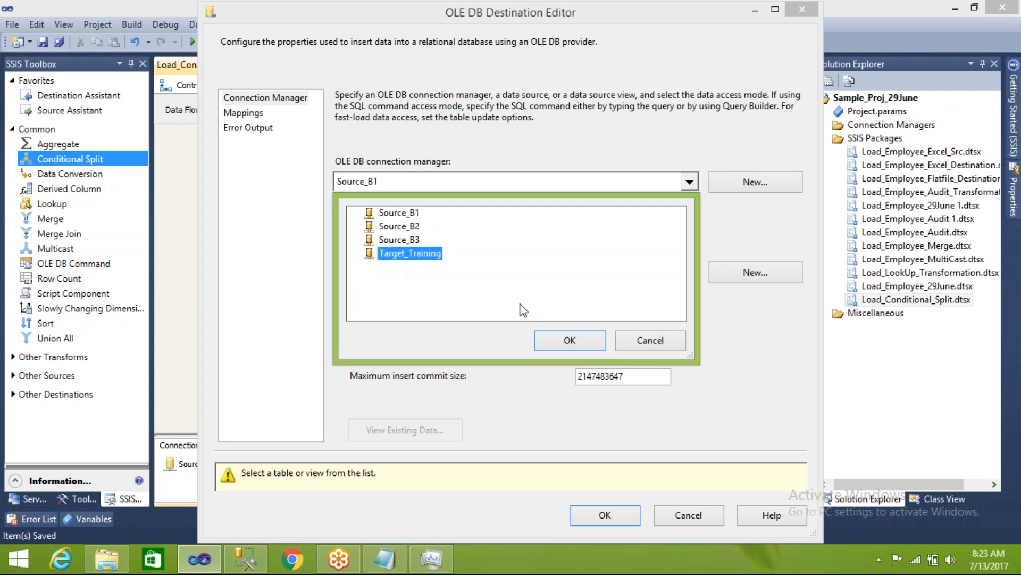
pyautogui.click(565, 340)
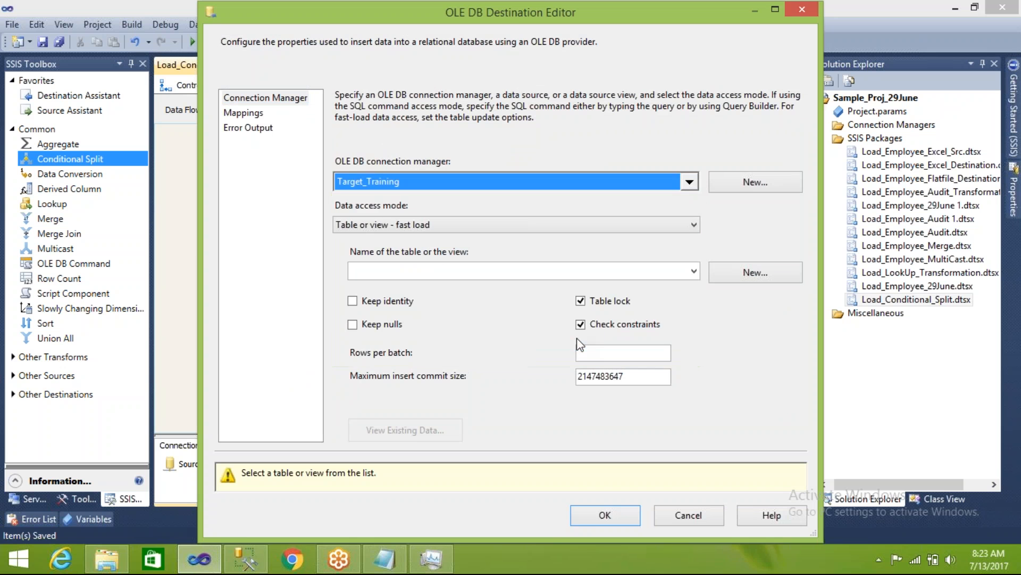
# - Create a new target table for this destination, replacing the default name with a sales order details name ending in LT10
pyautogui.click(722, 273)
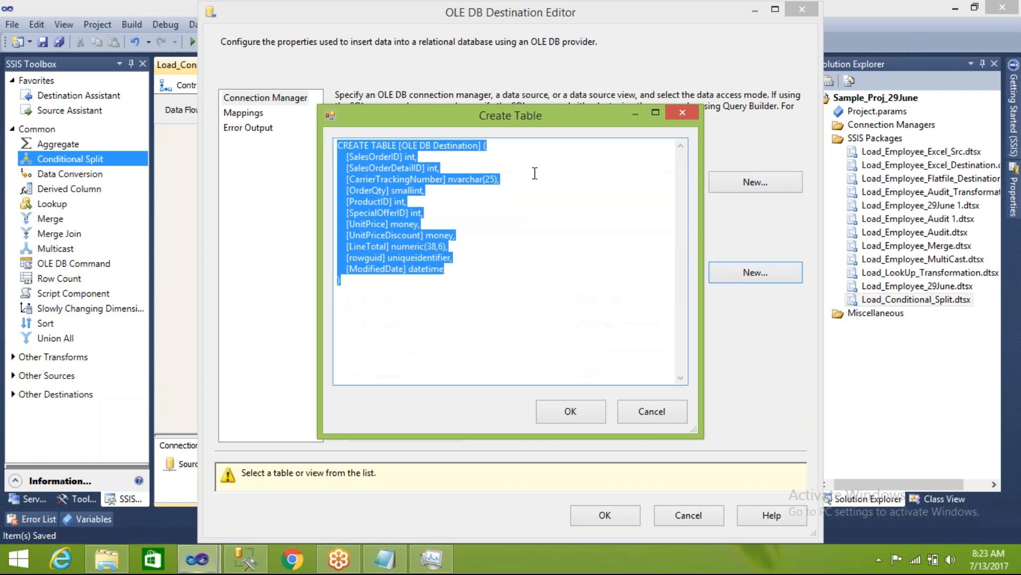
pyautogui.click(486, 145)
pyautogui.press('Return')
pyautogui.moveTo(401, 145); pyautogui.dragTo(478, 147)
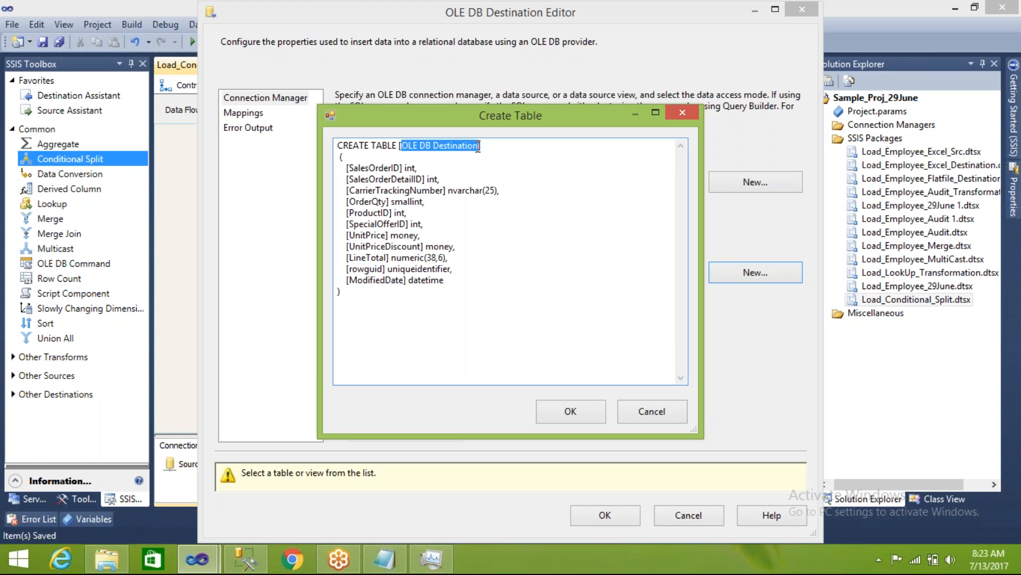
pyautogui.write('Order')
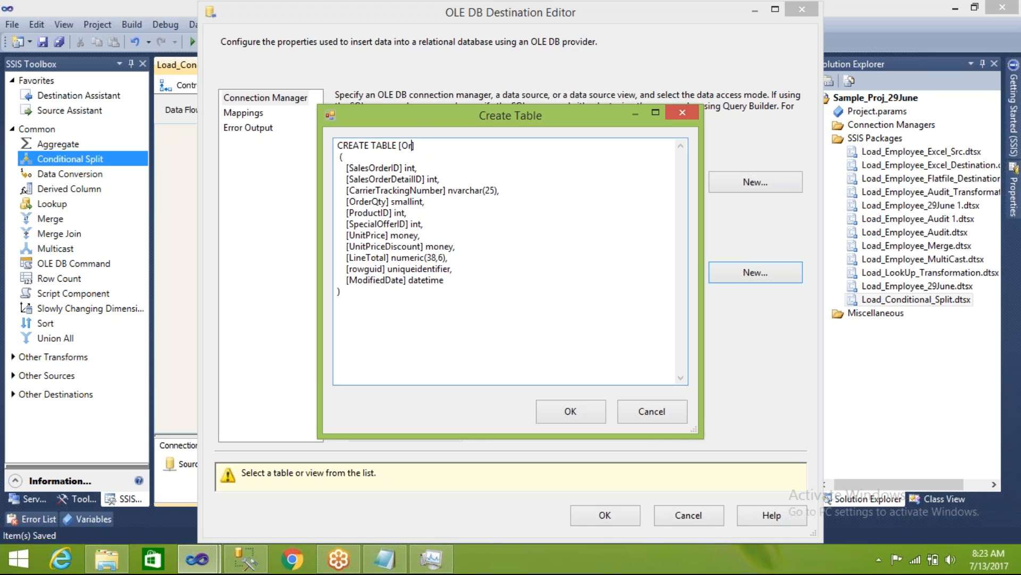
pyautogui.write('Detail')
pyautogui.click(402, 145)
pyautogui.write('S')
pyautogui.write('les')
pyautogui.write('LT10')
pyautogui.click(571, 411)
# - Review the input-to-destination column mappings of the first destination and accept its configuration
pyautogui.click(258, 118)
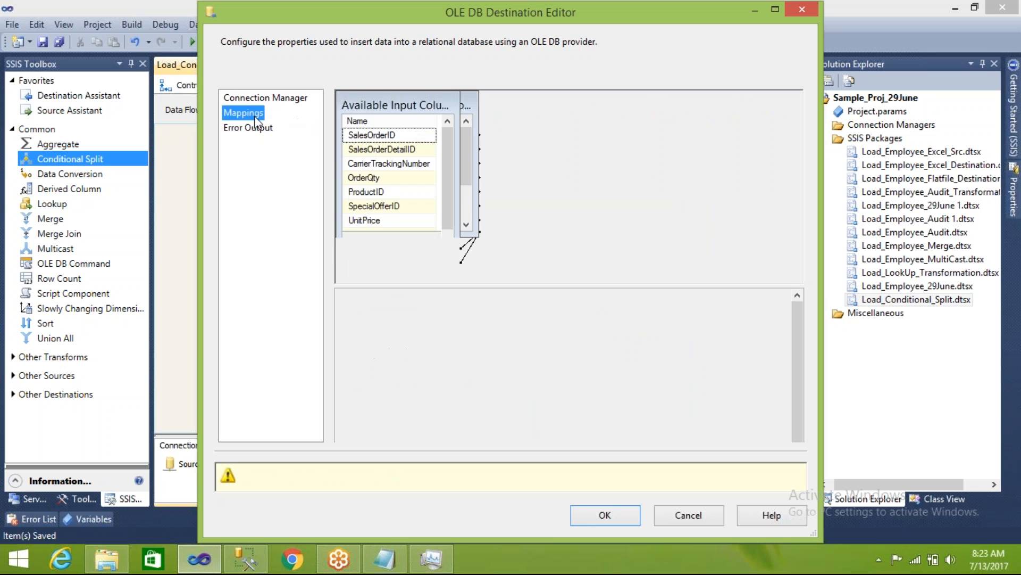
pyautogui.scroll(-2, 781, 417)
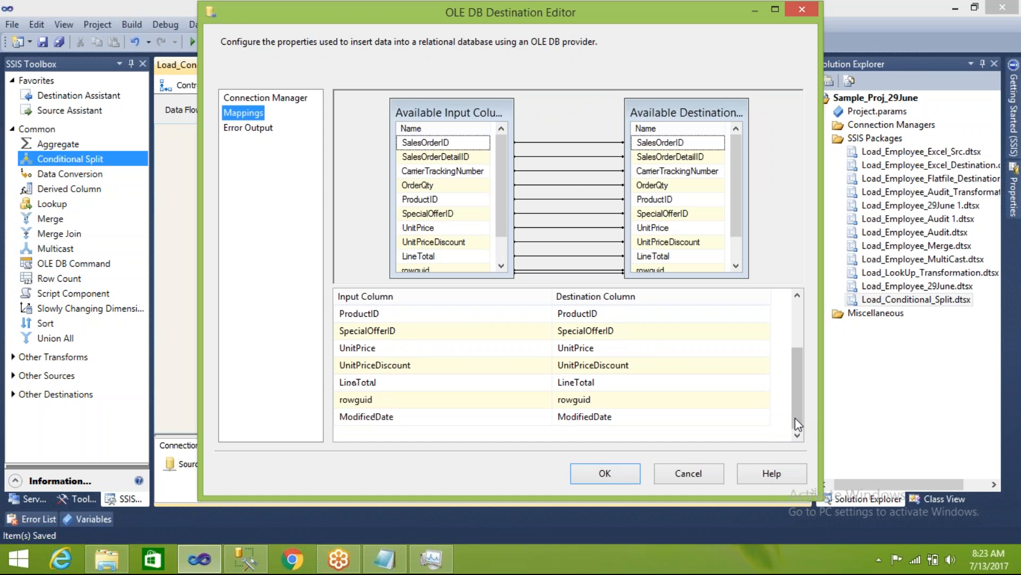
pyautogui.click(611, 479)
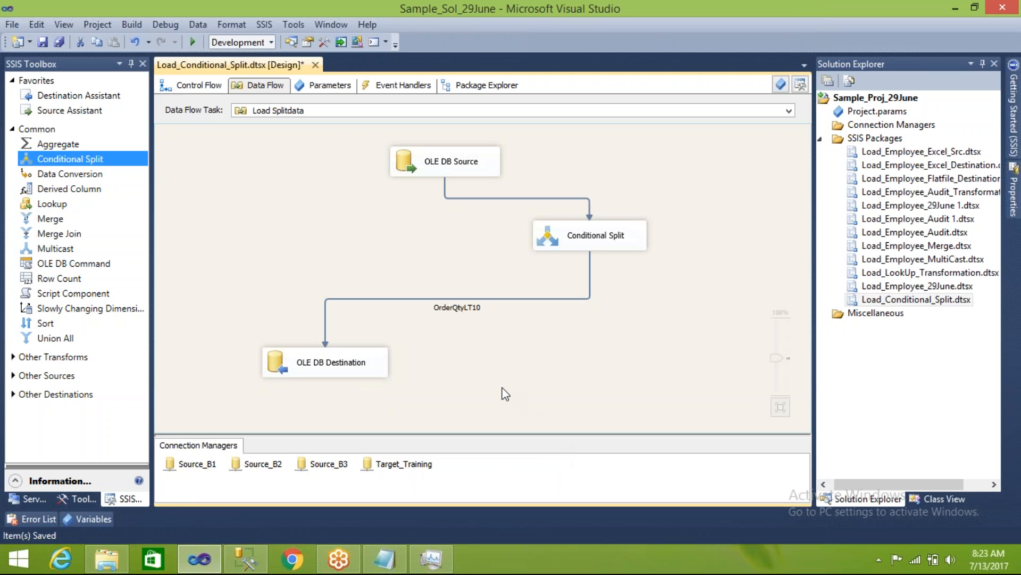
# - Add a second OLE DB Destination to the data flow below the Conditional Split
pyautogui.click(13, 129)
pyautogui.click(12, 186)
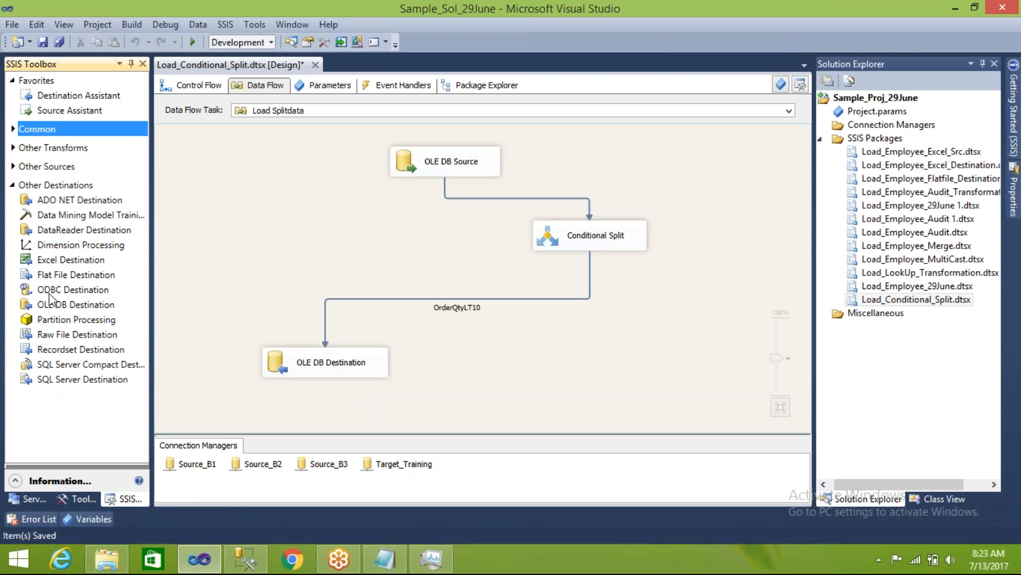
pyautogui.click(64, 306)
pyautogui.moveTo(319, 333); pyautogui.dragTo(532, 358)
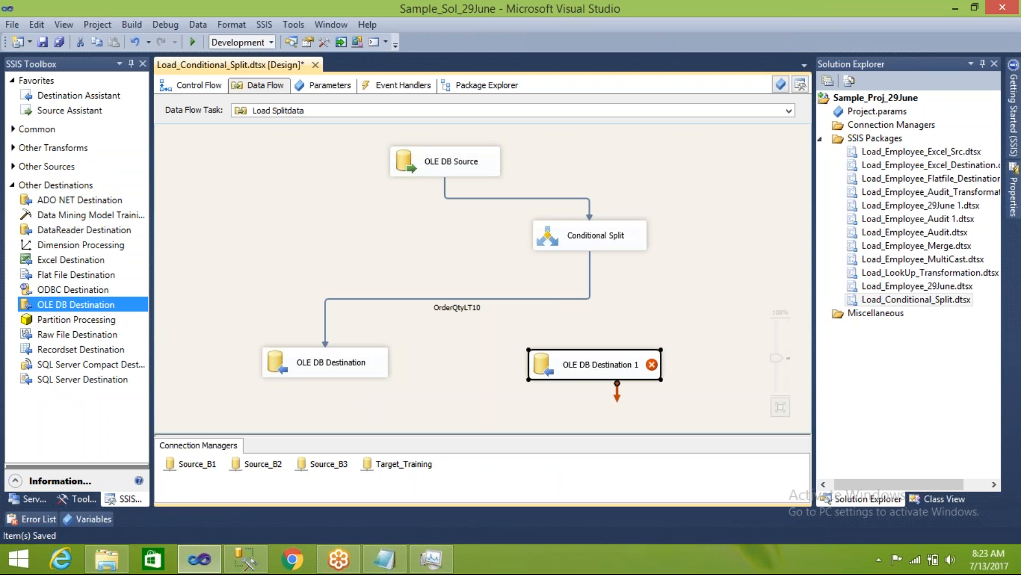
# - Connect the Conditional Split's OrderQtyLT20 output to the second OLE DB Destination's input
pyautogui.click(599, 245)
pyautogui.moveTo(597, 268); pyautogui.dragTo(604, 367)
pyautogui.click(544, 274)
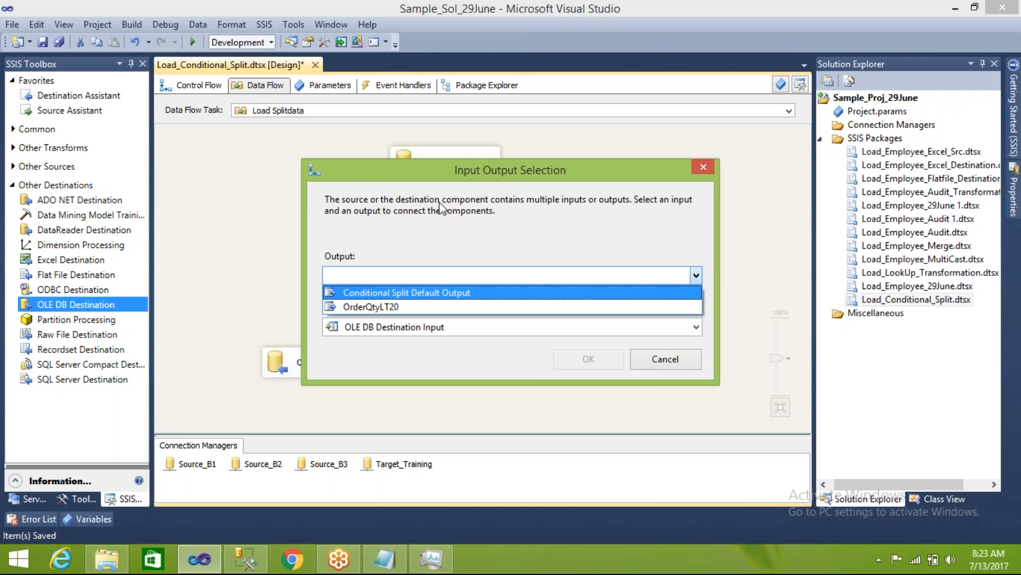
pyautogui.click(637, 163)
pyautogui.moveTo(558, 168); pyautogui.dragTo(804, 145)
pyautogui.click(731, 251)
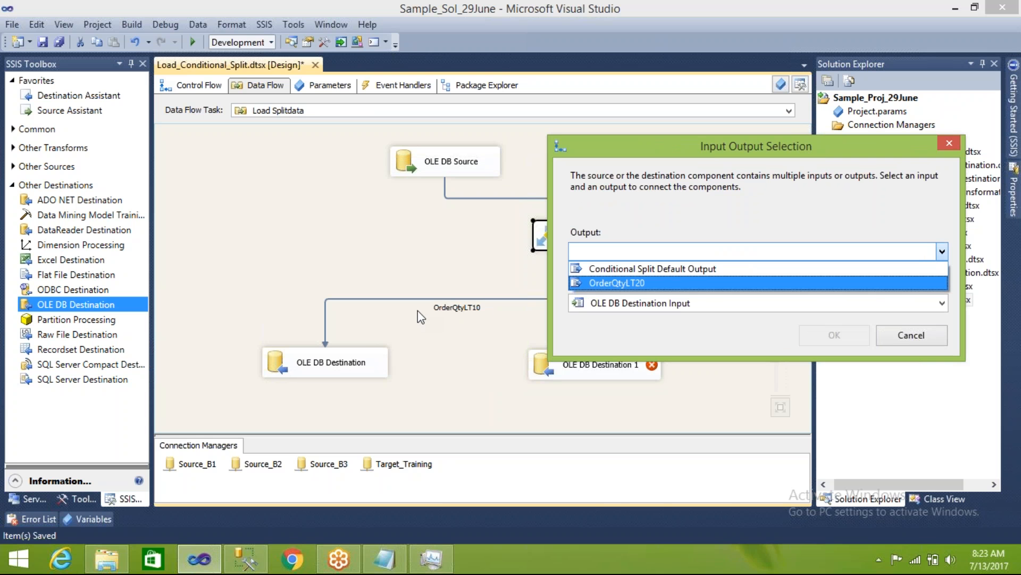
pyautogui.click(594, 288)
pyautogui.click(825, 336)
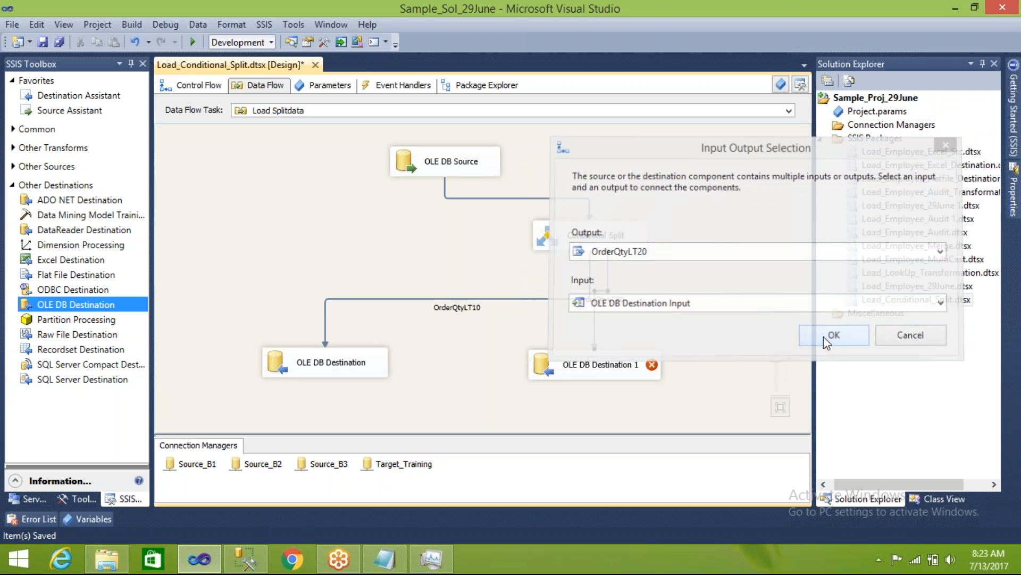
# - Set the second OLE DB Destination's connection manager to Target_Training
pyautogui.doubleClick(556, 365)
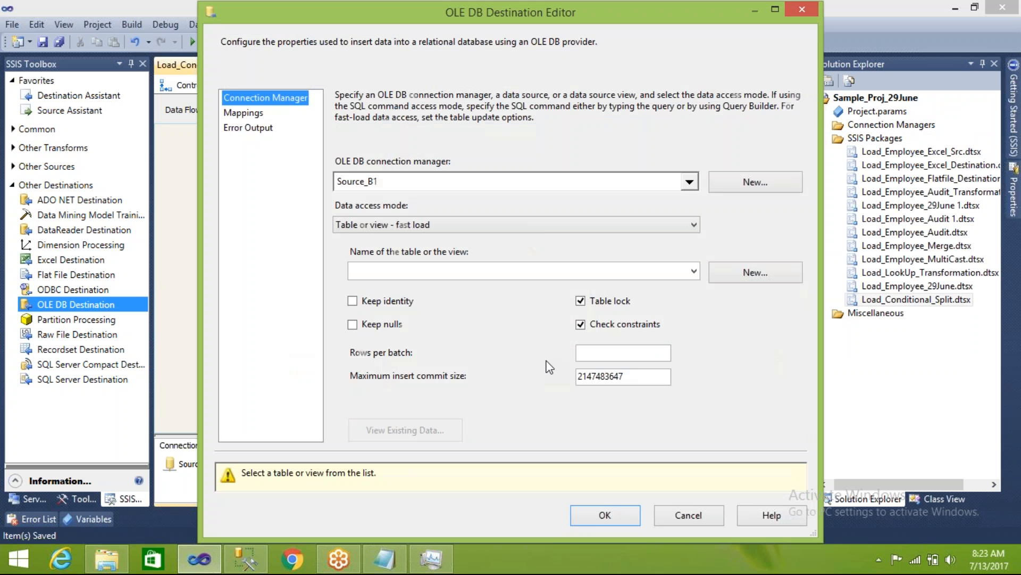
pyautogui.click(689, 182)
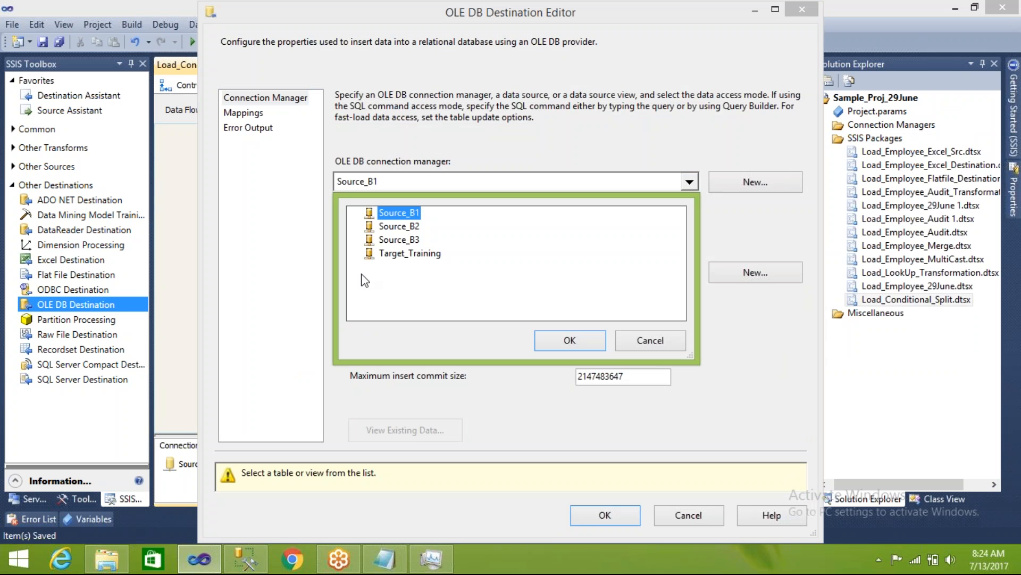
pyautogui.click(402, 255)
pyautogui.click(589, 336)
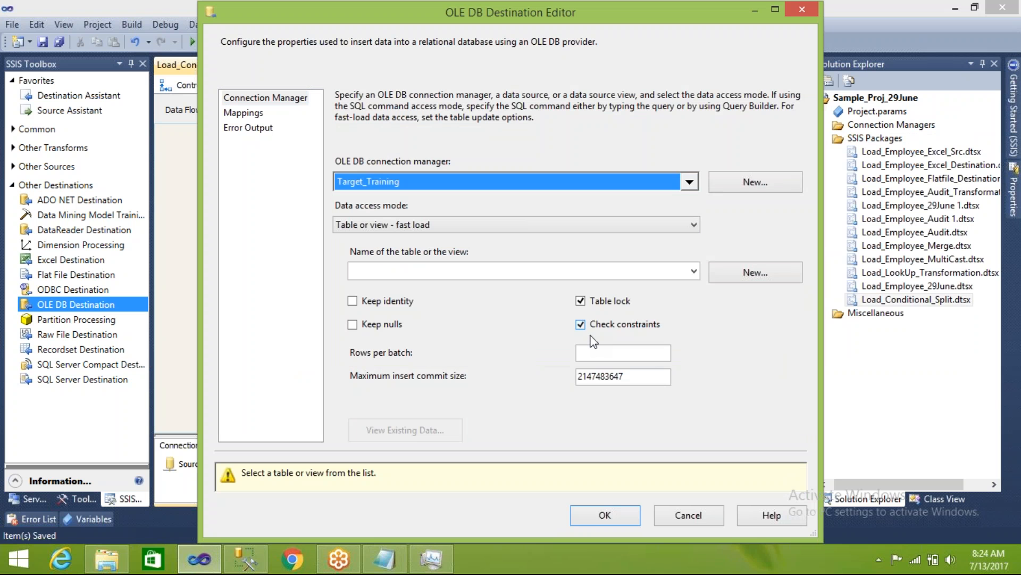
# - Create a new table named SalesOrderDetailsLT20 as the second OLE DB Destination's target table
pyautogui.click(727, 276)
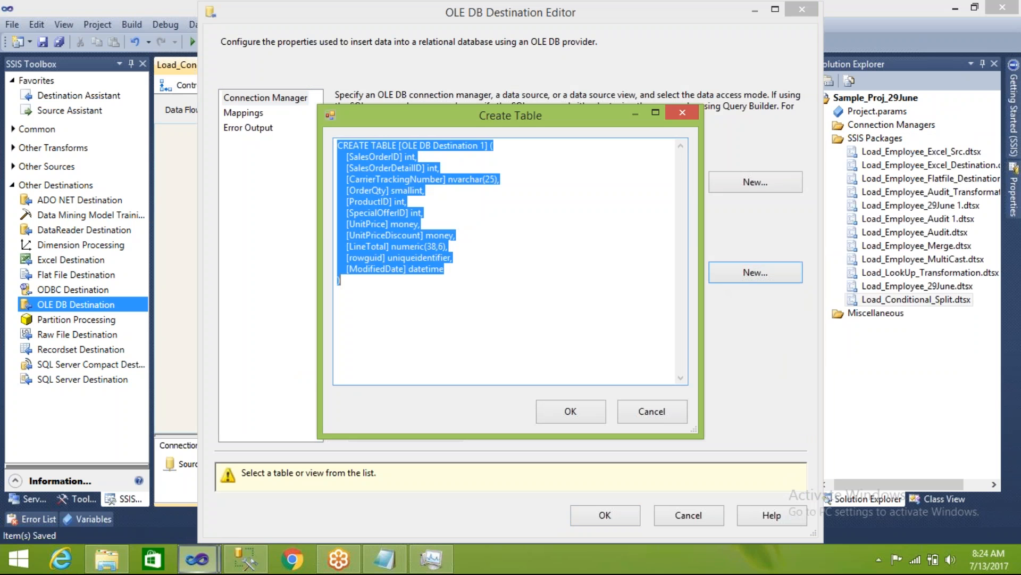
pyautogui.click(489, 146)
pyautogui.press('Return')
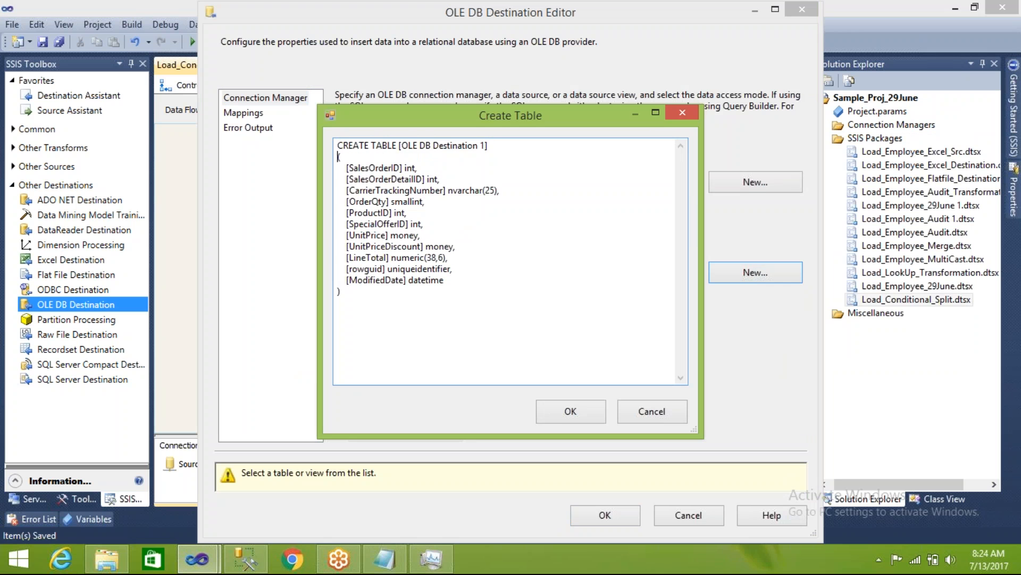
pyautogui.moveTo(403, 145); pyautogui.dragTo(485, 142)
pyautogui.write('S')
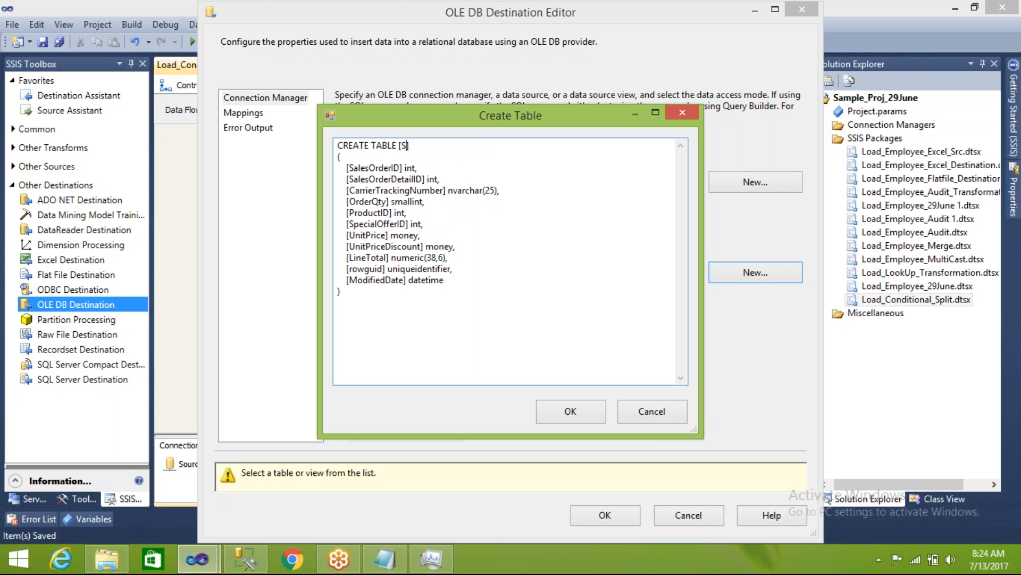
pyautogui.write('alesOrderDetailsLT20')
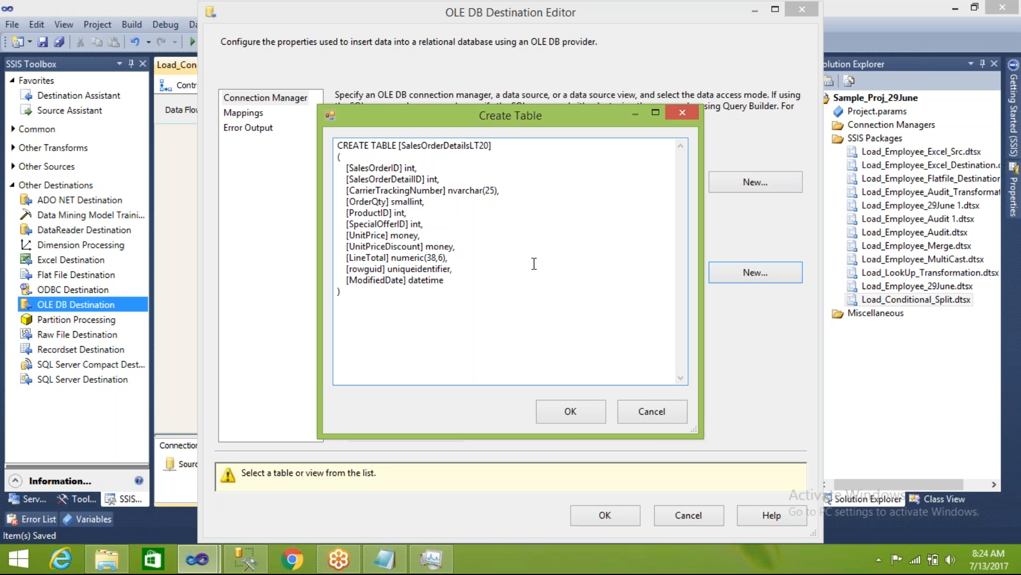
pyautogui.click(560, 419)
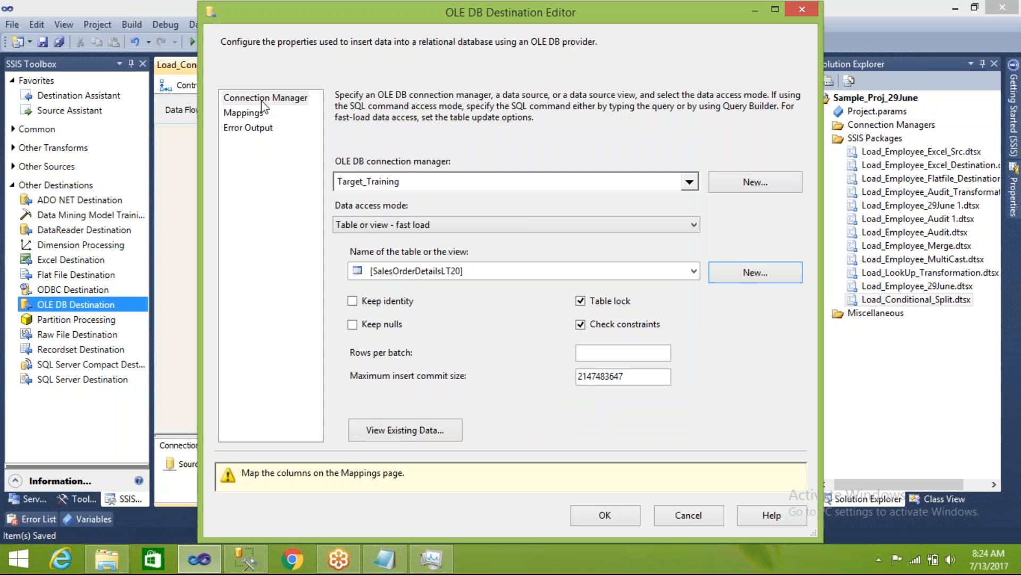
# - Review the second destination's input-to-destination column mappings and accept its configuration
pyautogui.click(244, 113)
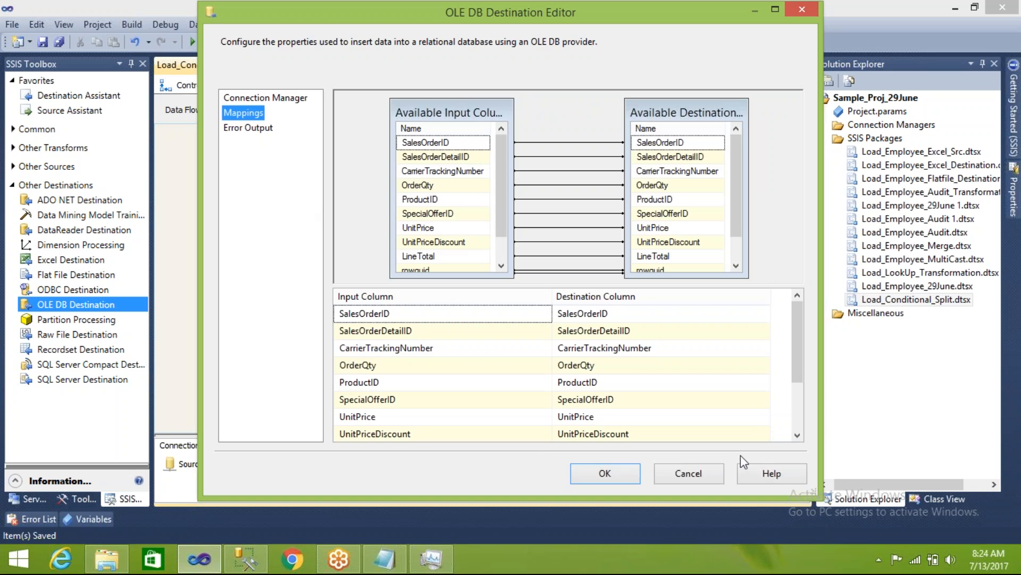
pyautogui.scroll(-2, 800, 420)
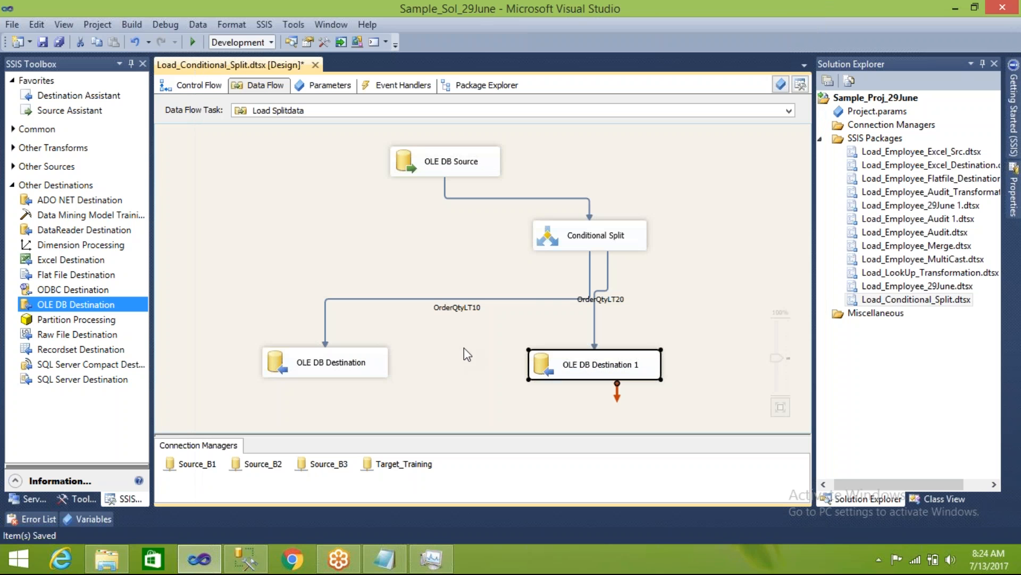
pyautogui.click(607, 473)
# - Move both OLE DB Destinations and the Conditional Split further left to make room for another destination
pyautogui.click(345, 364)
pyautogui.moveTo(345, 365); pyautogui.dragTo(283, 378)
pyautogui.click(557, 365)
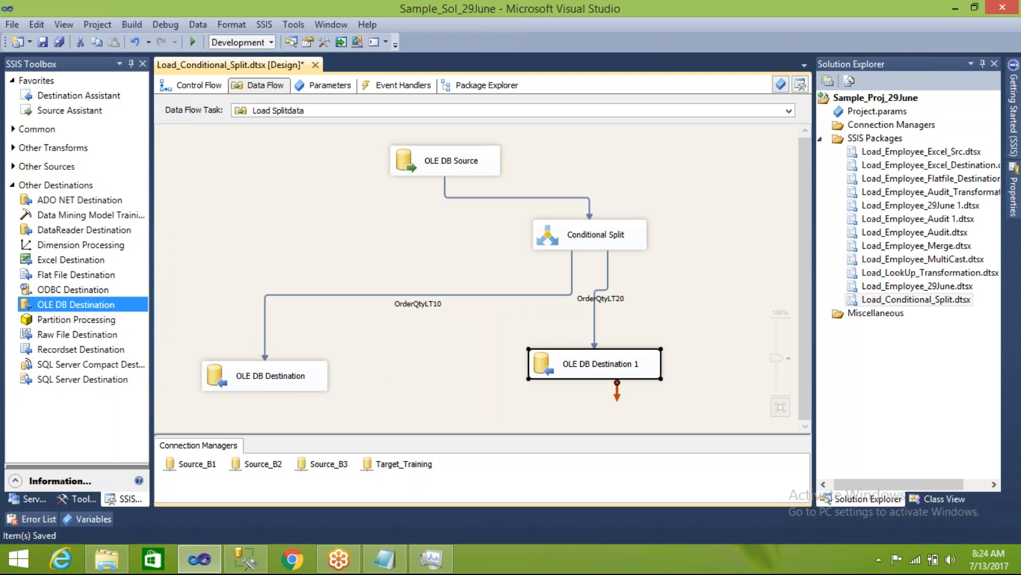
pyautogui.moveTo(558, 364); pyautogui.dragTo(427, 372)
pyautogui.click(555, 237)
pyautogui.moveTo(554, 237); pyautogui.dragTo(453, 233)
pyautogui.click(372, 238)
# - Add a third OLE DB Destination beside the second and connect the Conditional Split Default Output to it
pyautogui.moveTo(89, 307); pyautogui.dragTo(531, 371)
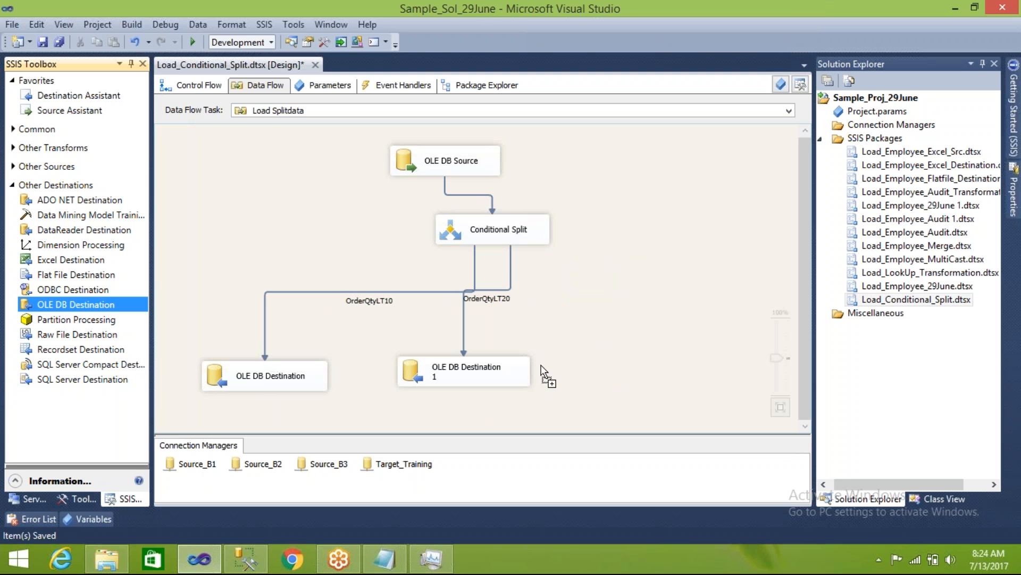
pyautogui.moveTo(593, 364); pyautogui.dragTo(594, 364)
pyautogui.click(525, 231)
pyautogui.moveTo(500, 254); pyautogui.dragTo(649, 376)
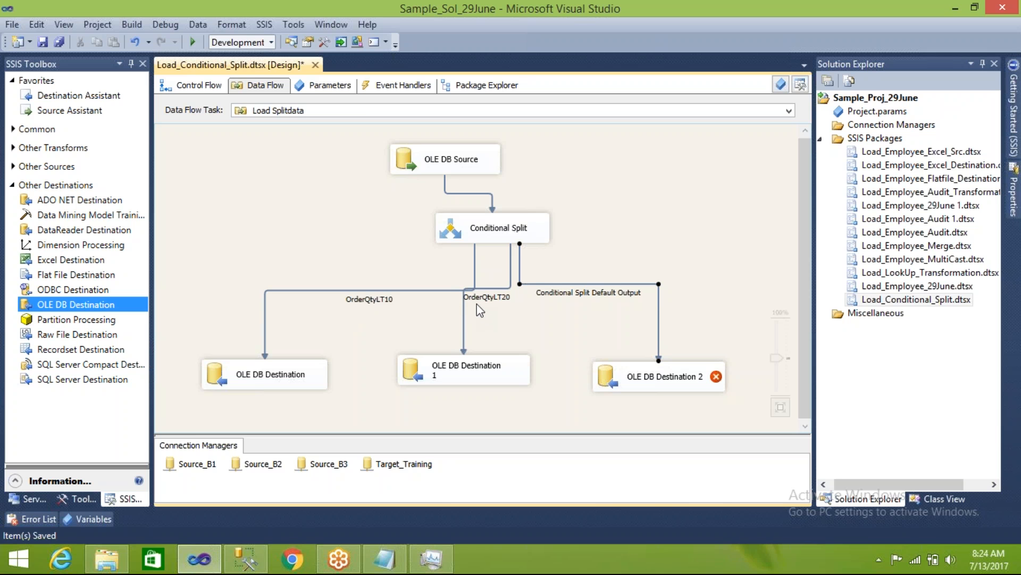
pyautogui.click(608, 350)
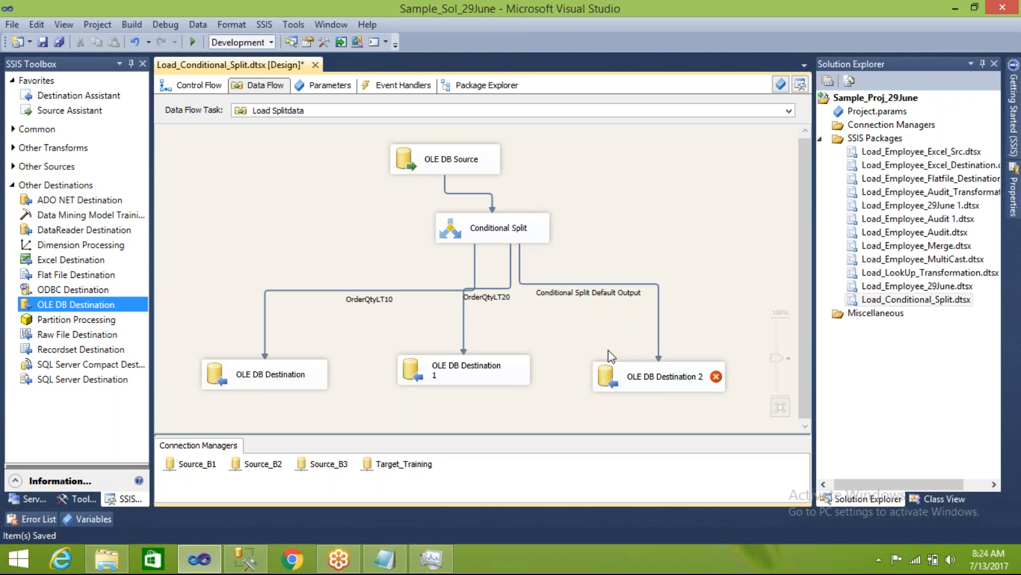
# - Rename the Conditional Split's default output to RestofData
pyautogui.doubleClick(448, 233)
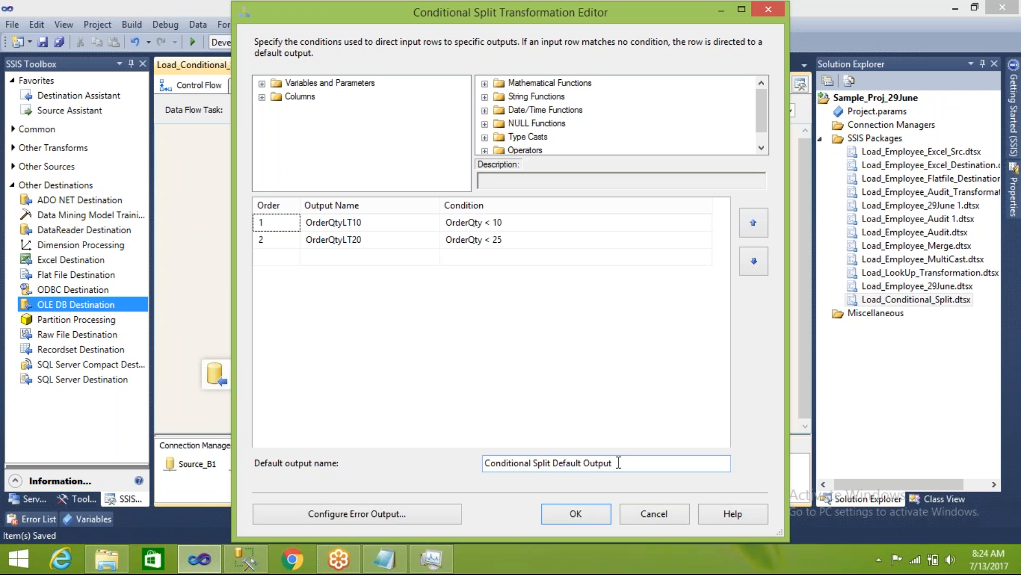
pyautogui.moveTo(619, 462); pyautogui.dragTo(480, 463)
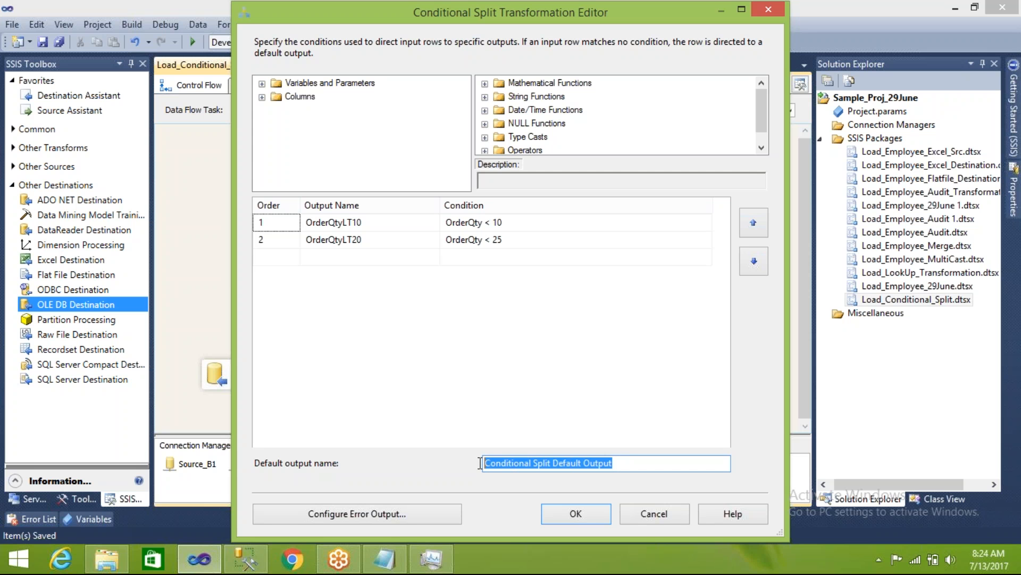
pyautogui.write('Re')
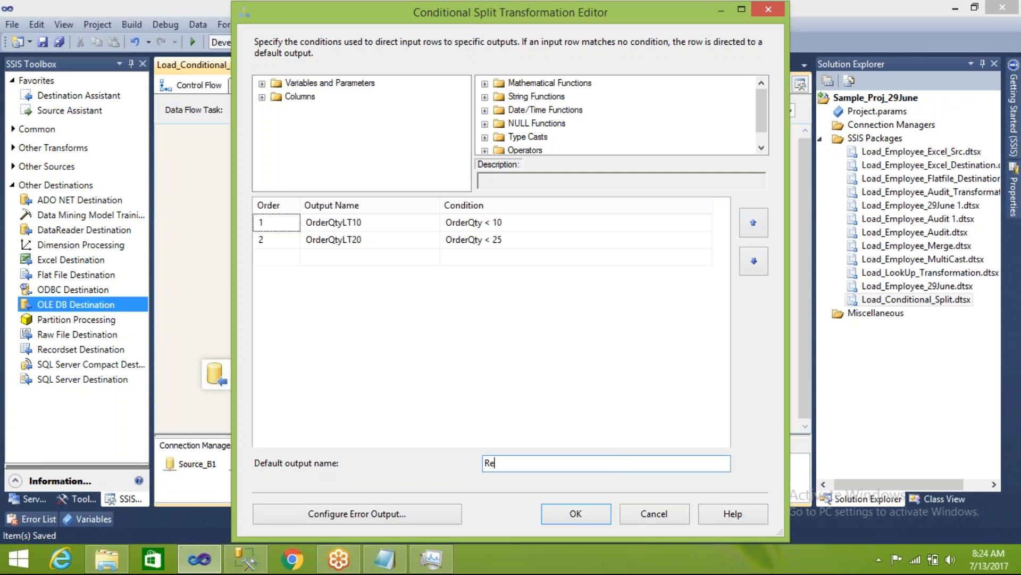
pyautogui.write('stofData')
pyautogui.click(558, 508)
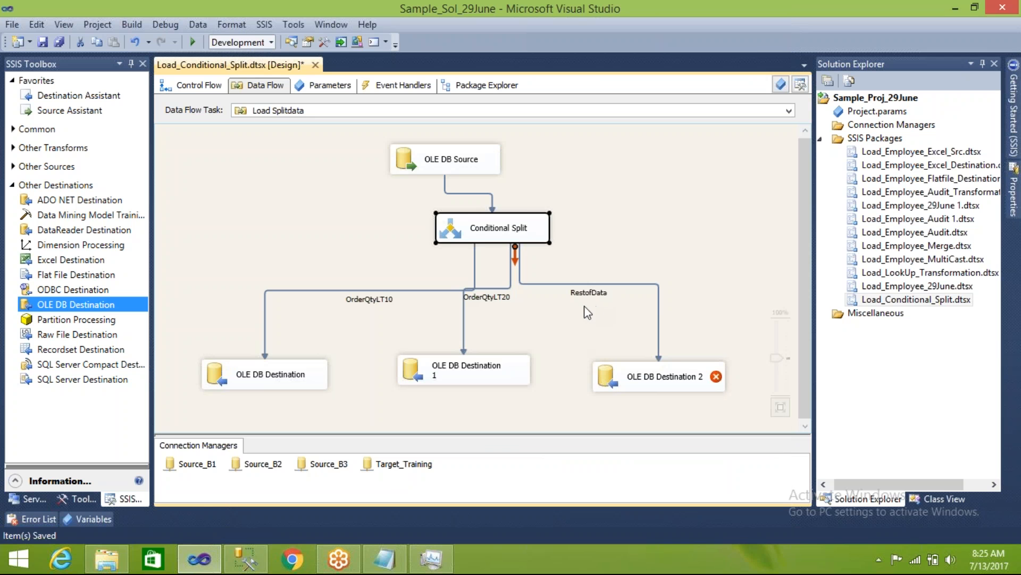
# - Set the third OLE DB Destination's connection manager to Target_Training
pyautogui.doubleClick(613, 384)
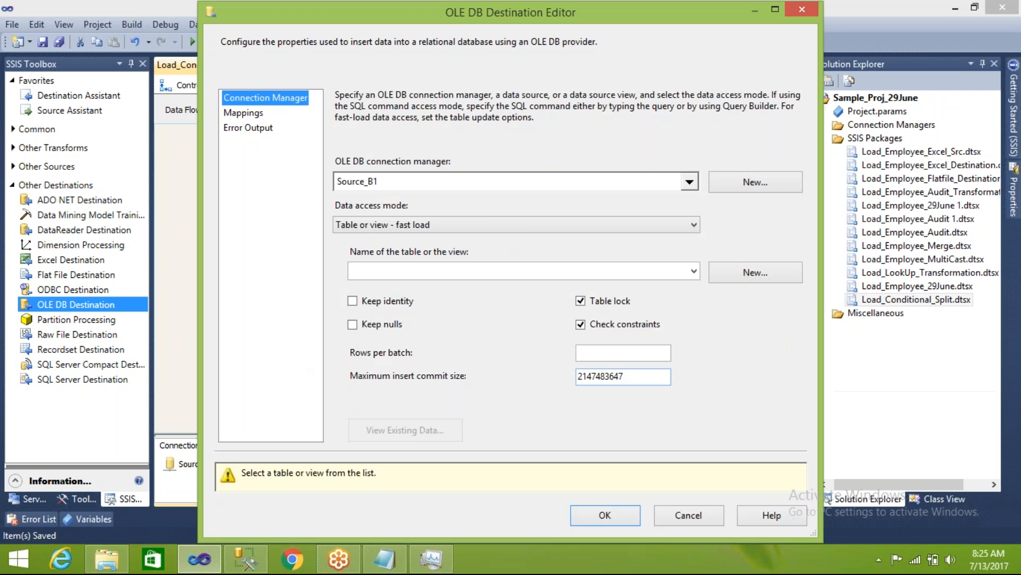
pyautogui.click(691, 181)
pyautogui.click(418, 253)
pyautogui.click(563, 337)
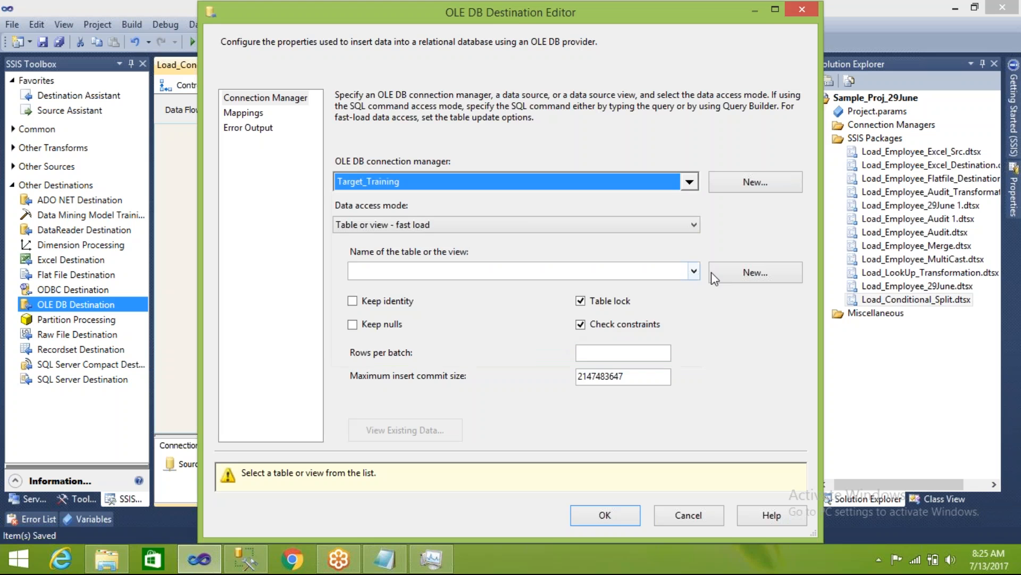
# - Create a new table named SalesOrderDetailsROD as the third OLE DB Destination's target table
pyautogui.click(739, 273)
pyautogui.click(492, 146)
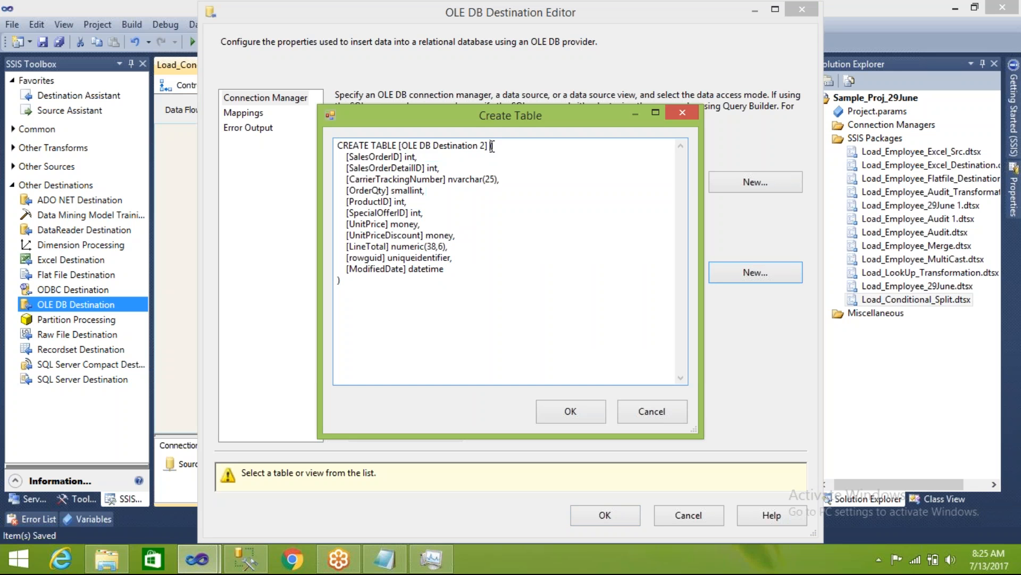
pyautogui.press('Return')
pyautogui.moveTo(402, 145); pyautogui.dragTo(481, 144)
pyautogui.write('Sale')
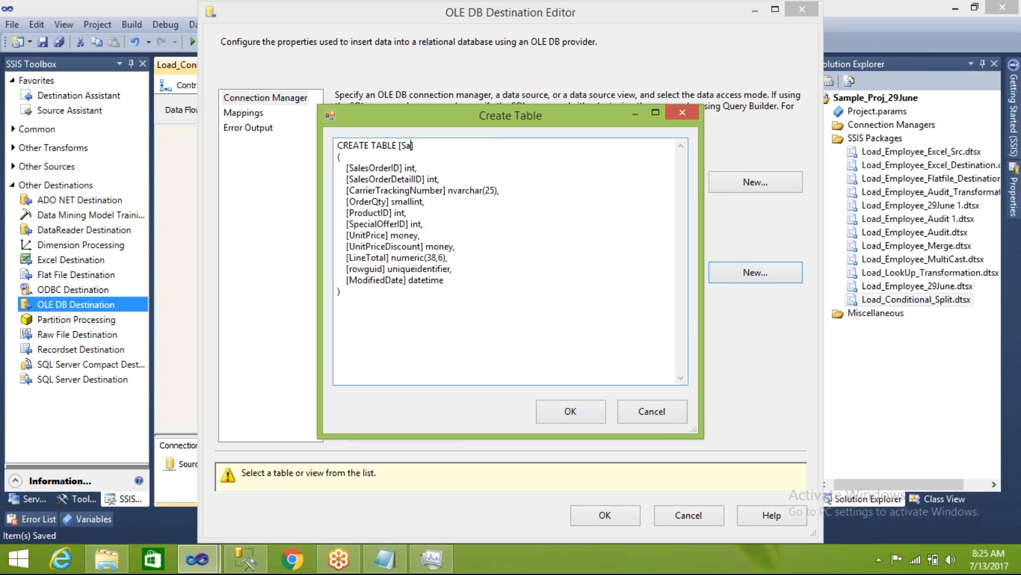
pyautogui.write('sOrderDetailsROD')
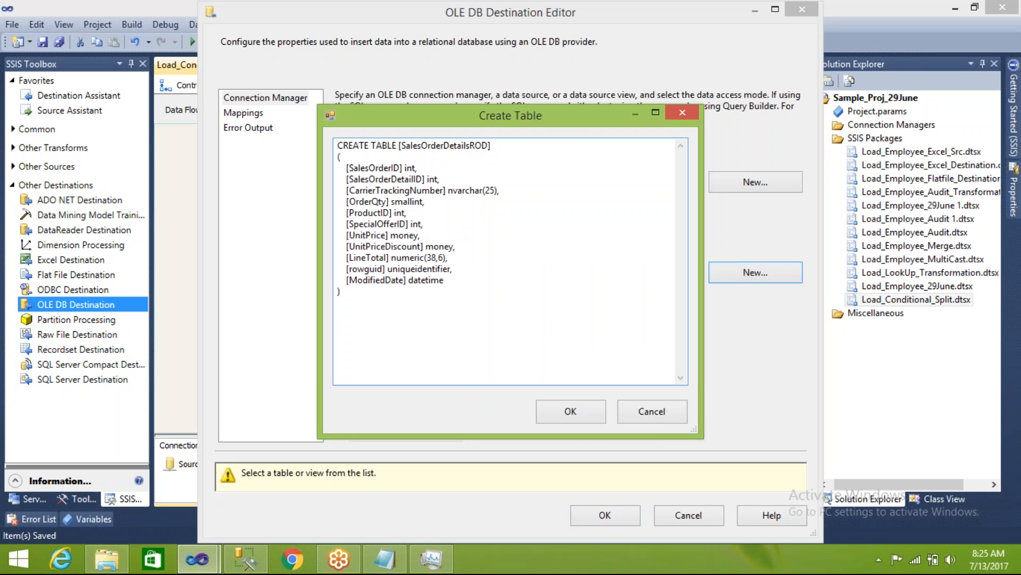
pyautogui.click(559, 419)
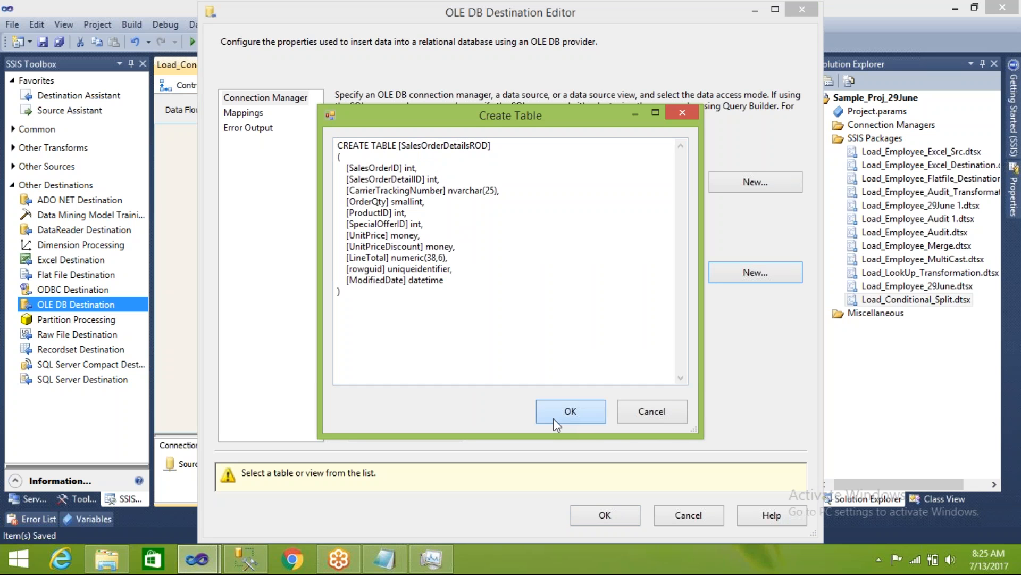
# - Review the third destination's column mappings, accept its configuration and save the package
pyautogui.click(244, 113)
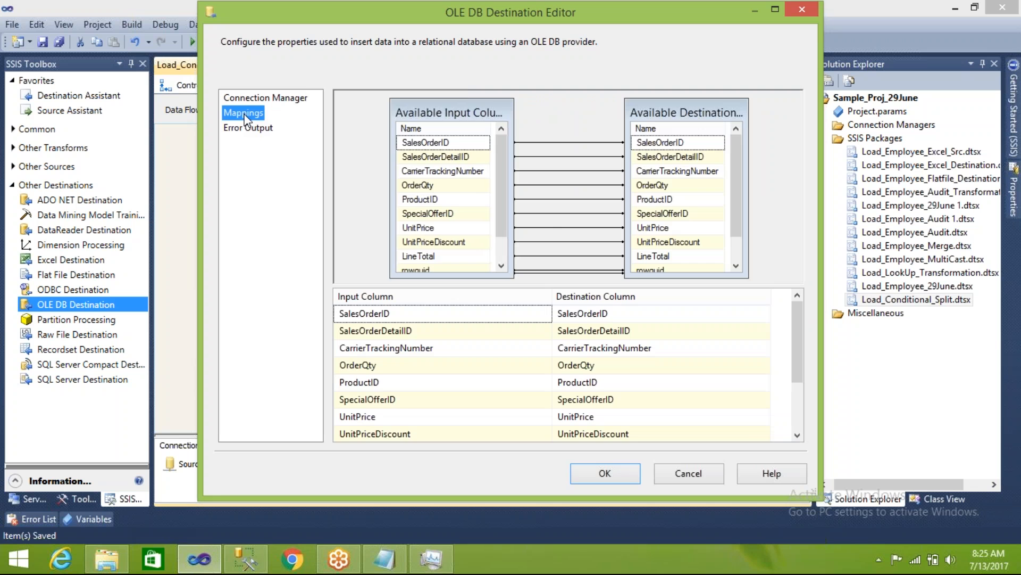
pyautogui.scroll(-2, 801, 428)
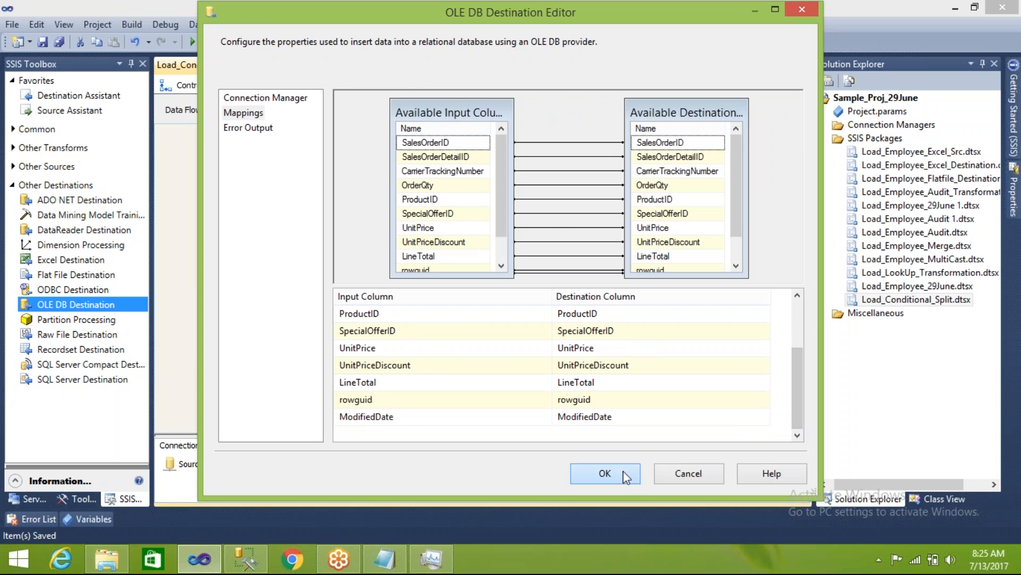
pyautogui.click(624, 471)
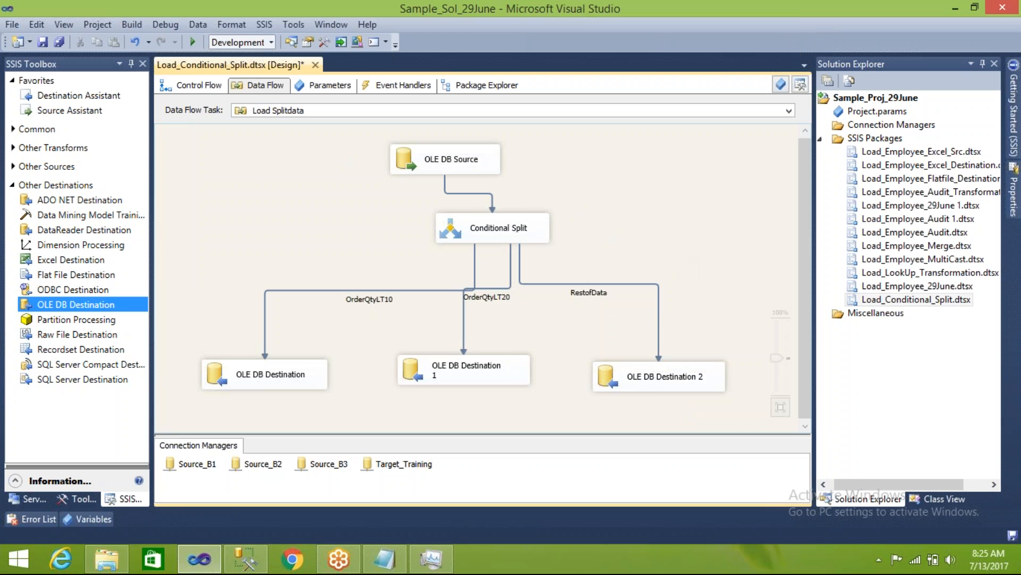
pyautogui.hotkey('ctrl', 's')
# - Autosize all data flow components and arrange them with the Diagram auto layout
pyautogui.hotkey('ctrl', 'a')
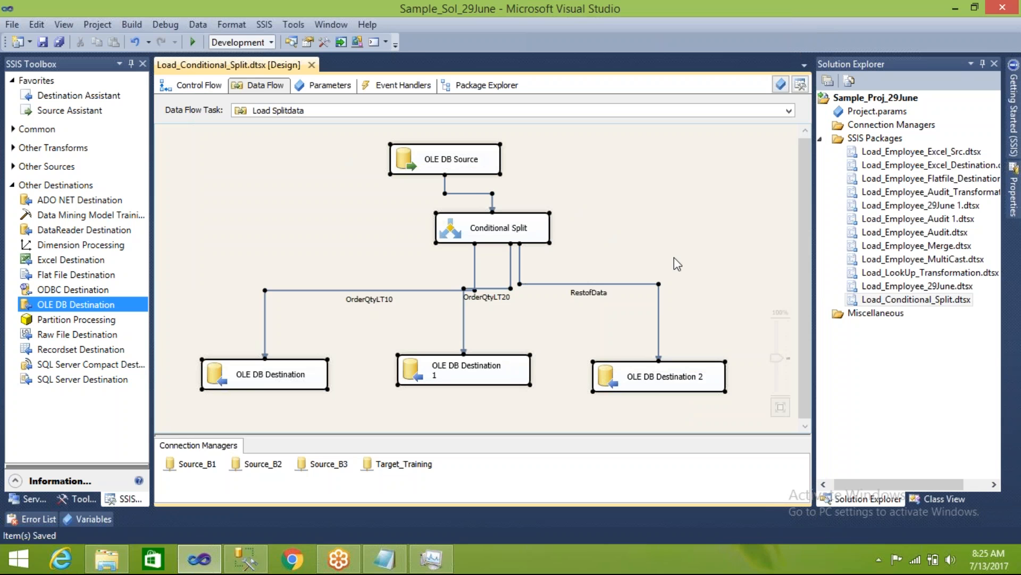
pyautogui.click(226, 21)
pyautogui.click(234, 40)
pyautogui.click(228, 26)
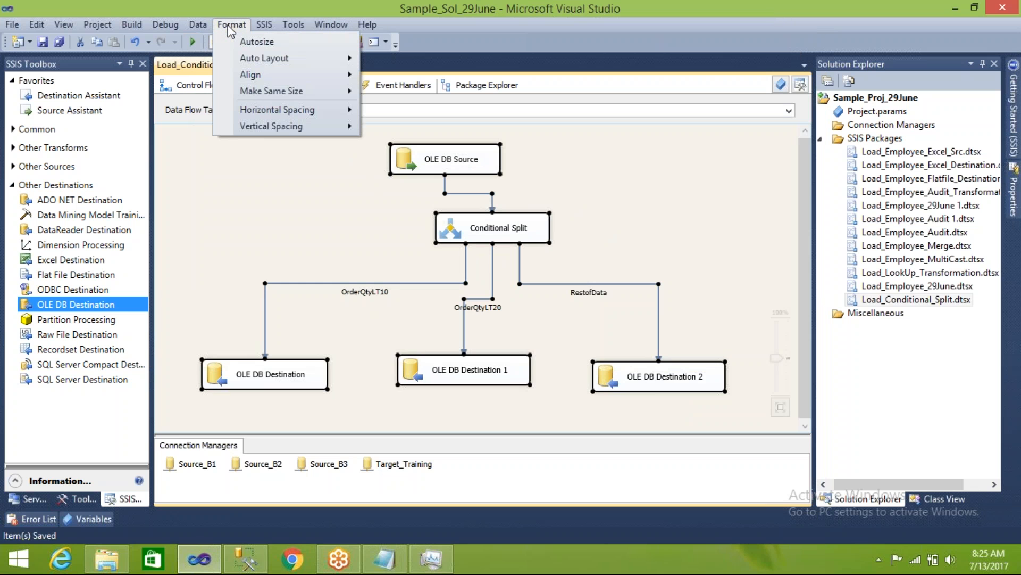
pyautogui.moveTo(261, 58)
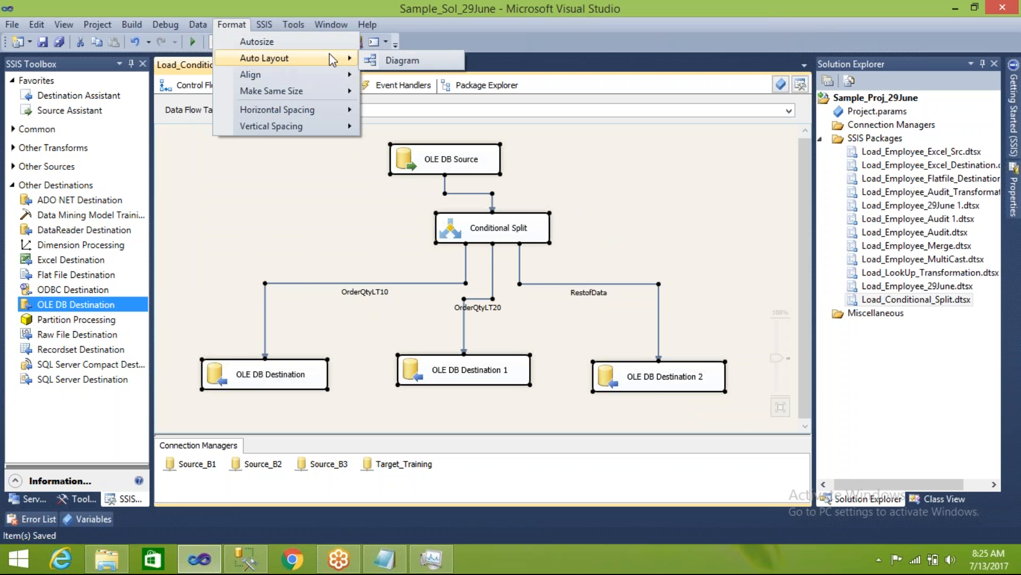
pyautogui.click(379, 61)
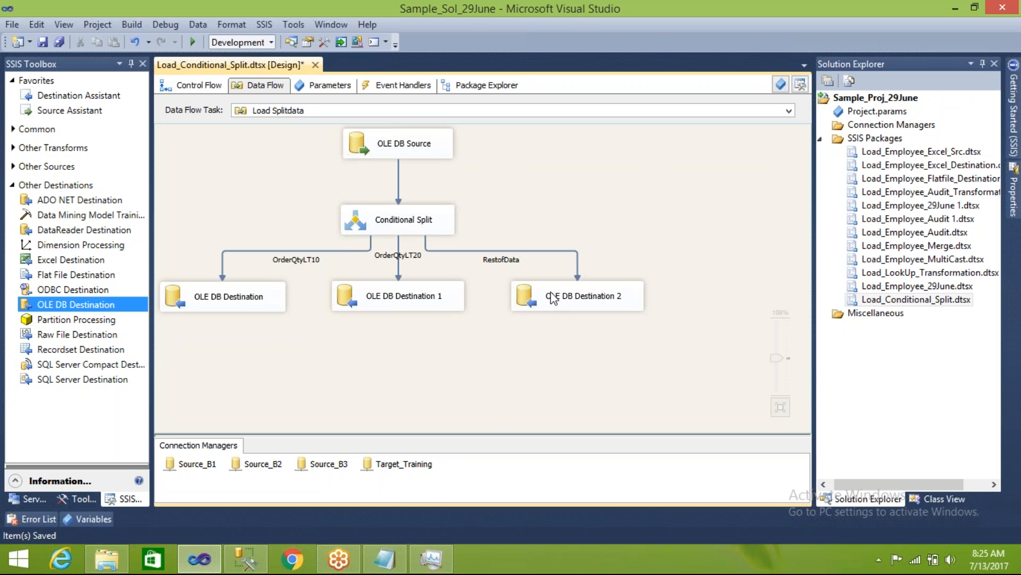
# - Scatter the three OLE DB Destinations and the Conditional Split to uneven positions on the data flow canvas
pyautogui.hotkey('ctrl', 'a')
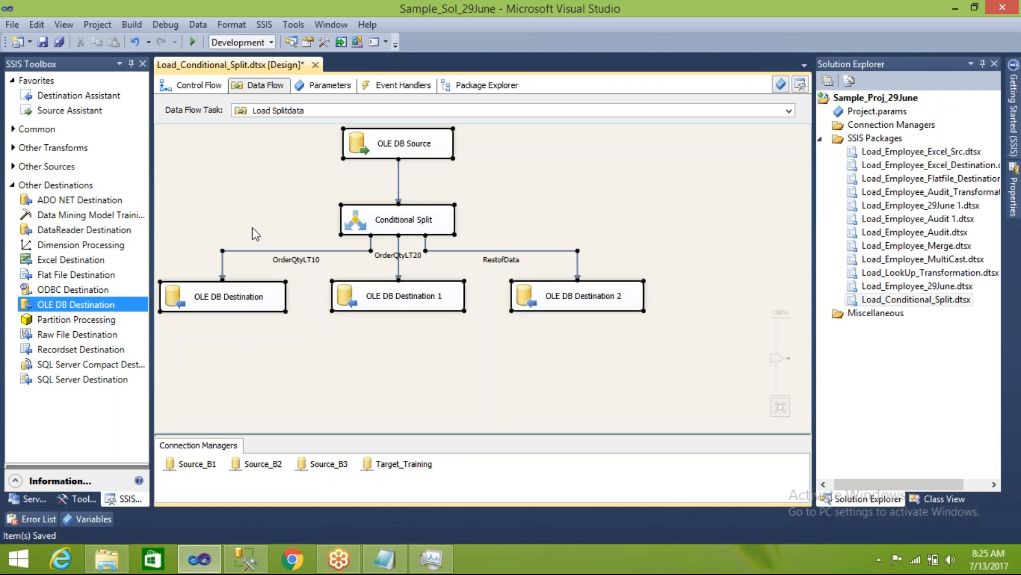
pyautogui.click(248, 175)
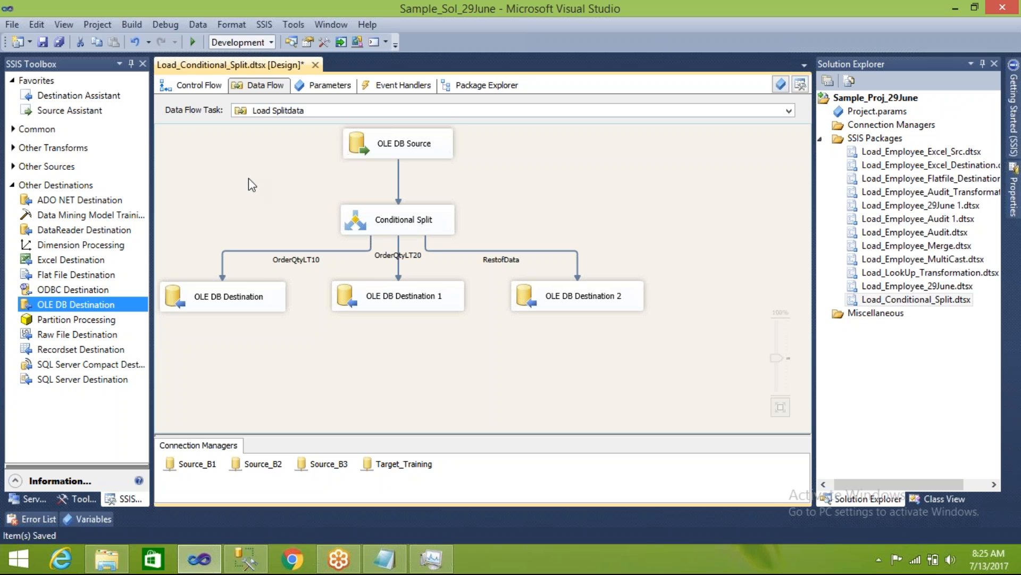
pyautogui.moveTo(349, 308); pyautogui.dragTo(442, 360)
pyautogui.moveTo(532, 298); pyautogui.dragTo(601, 207)
pyautogui.moveTo(231, 301); pyautogui.dragTo(324, 324)
pyautogui.click(356, 224)
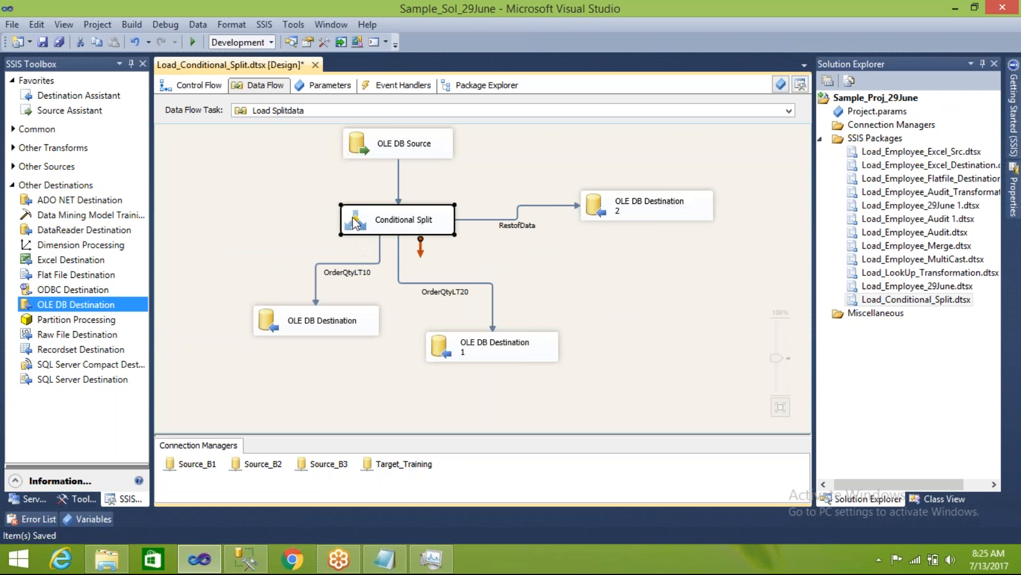
pyautogui.moveTo(355, 224); pyautogui.dragTo(291, 228)
pyautogui.click(258, 199)
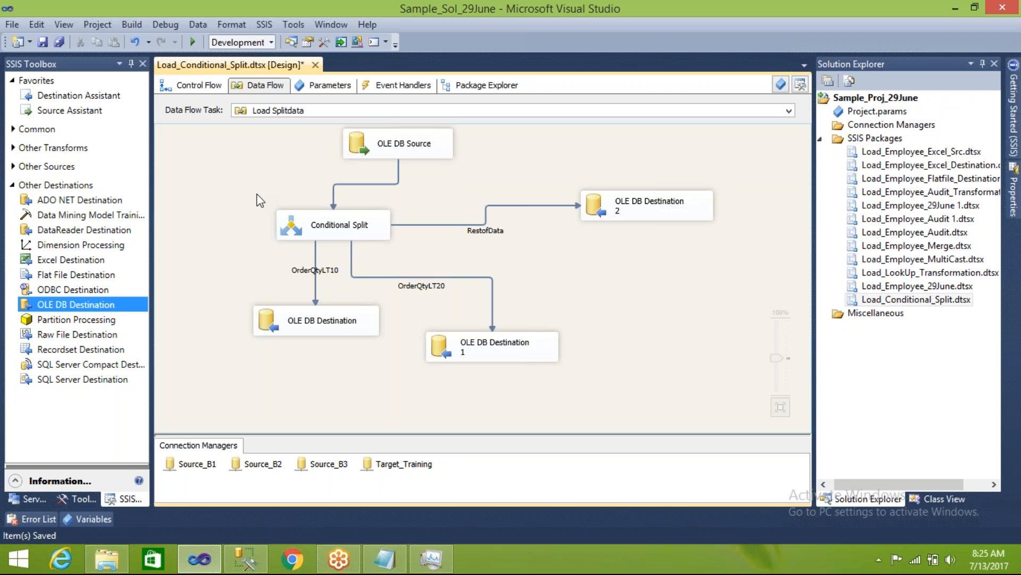
# - Rearrange all data flow components with the Diagram auto layout and move the whole group to the middle of the canvas
pyautogui.hotkey('ctrl', 'a')
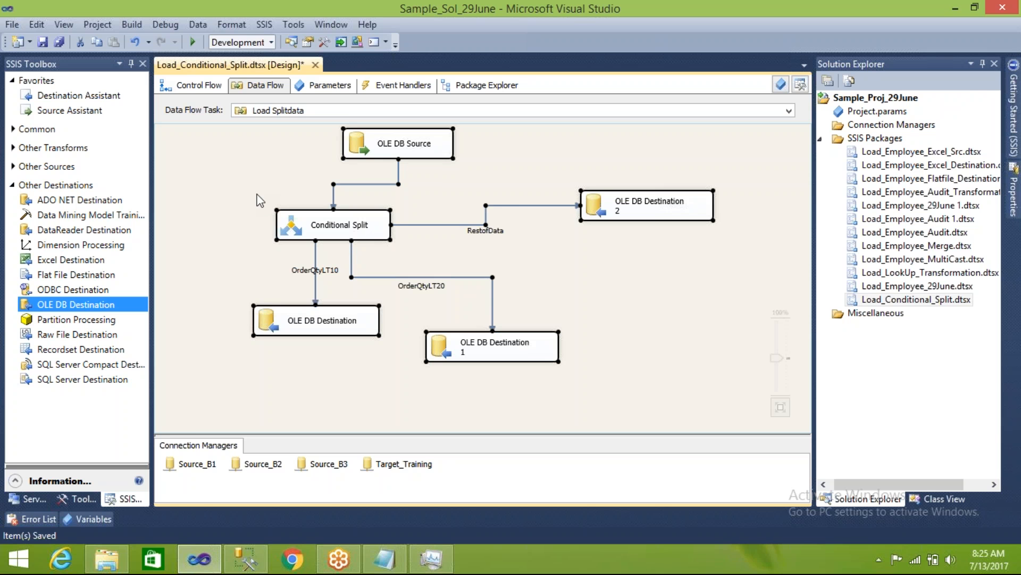
pyautogui.click(232, 25)
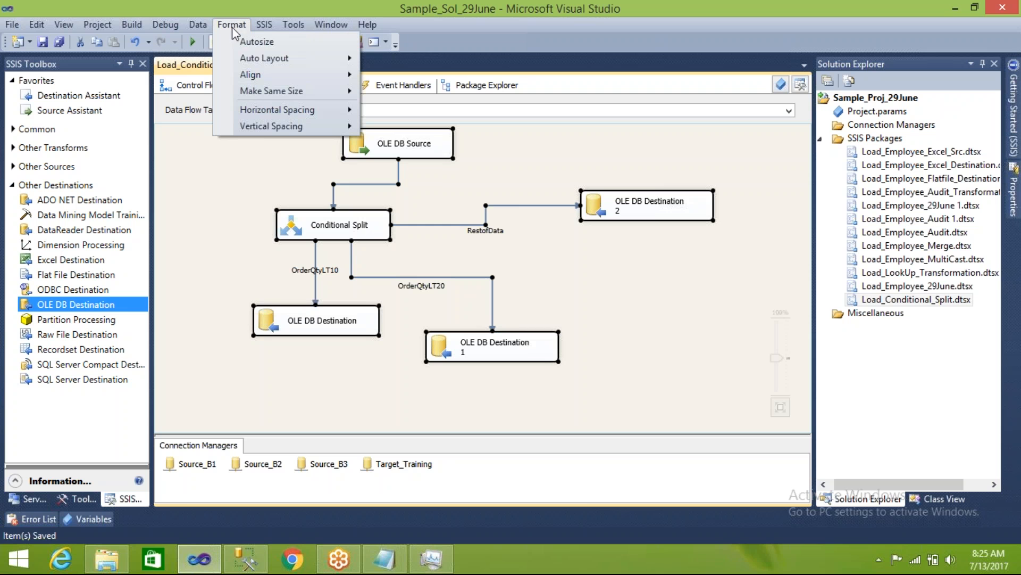
pyautogui.moveTo(309, 59)
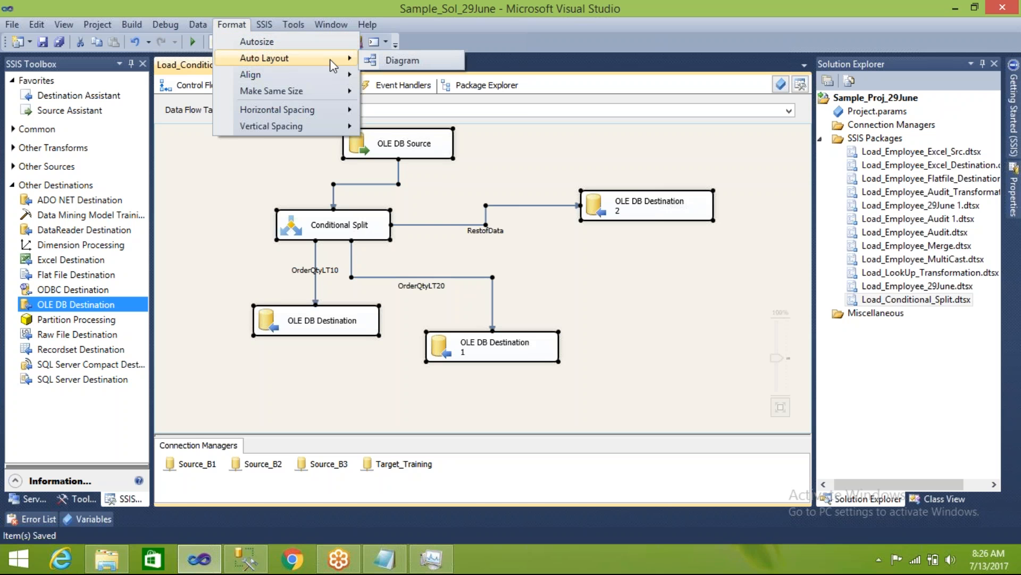
pyautogui.click(394, 61)
pyautogui.moveTo(180, 139); pyautogui.dragTo(538, 301)
pyautogui.moveTo(353, 151); pyautogui.dragTo(409, 186)
pyautogui.click(339, 192)
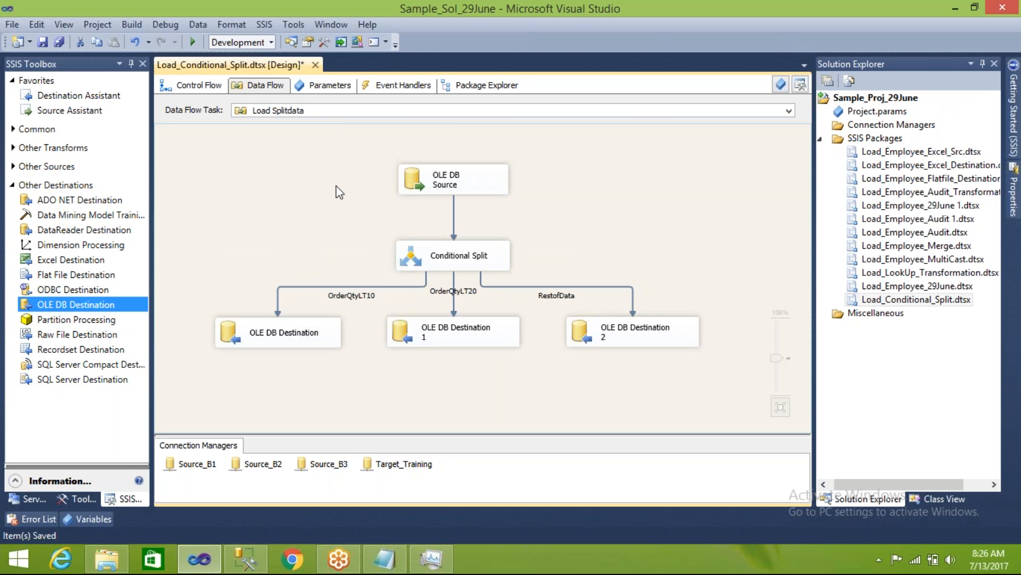
# - Save the Load_Conditional_Split package, run it, and stop debugging once execution completes
pyautogui.hotkey('ctrl', 's')
pyautogui.click(190, 47)
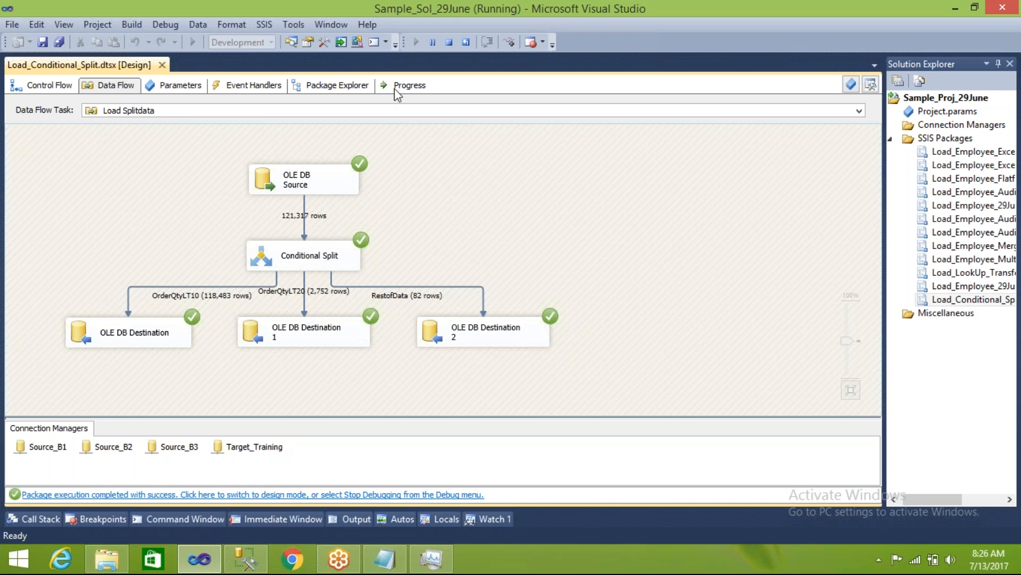
pyautogui.click(452, 43)
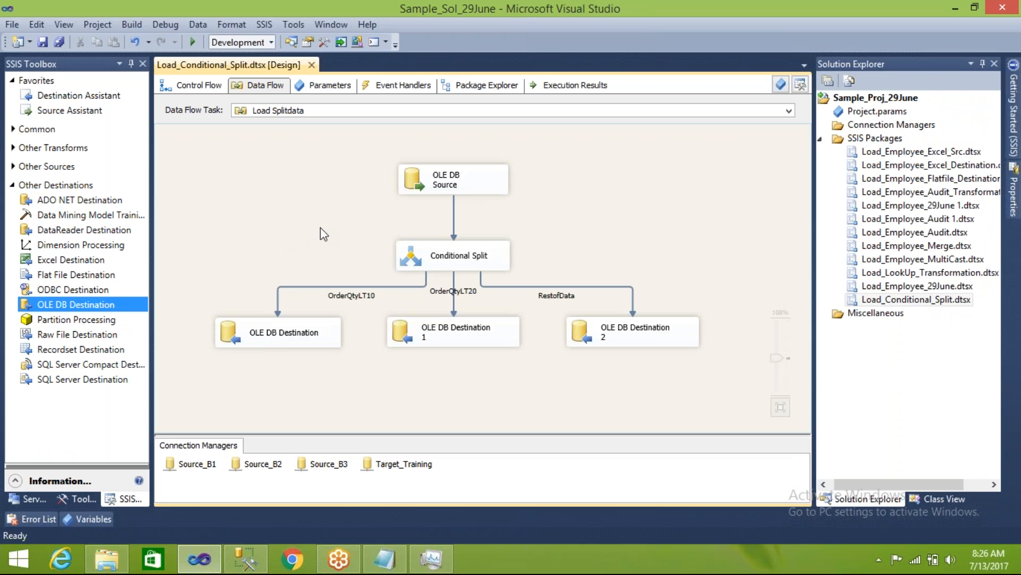
# - Review the Conditional Split conditions, then switch to SQL Server Management Studio and highlight the OrderQty results from 1 to 10
pyautogui.doubleClick(410, 258)
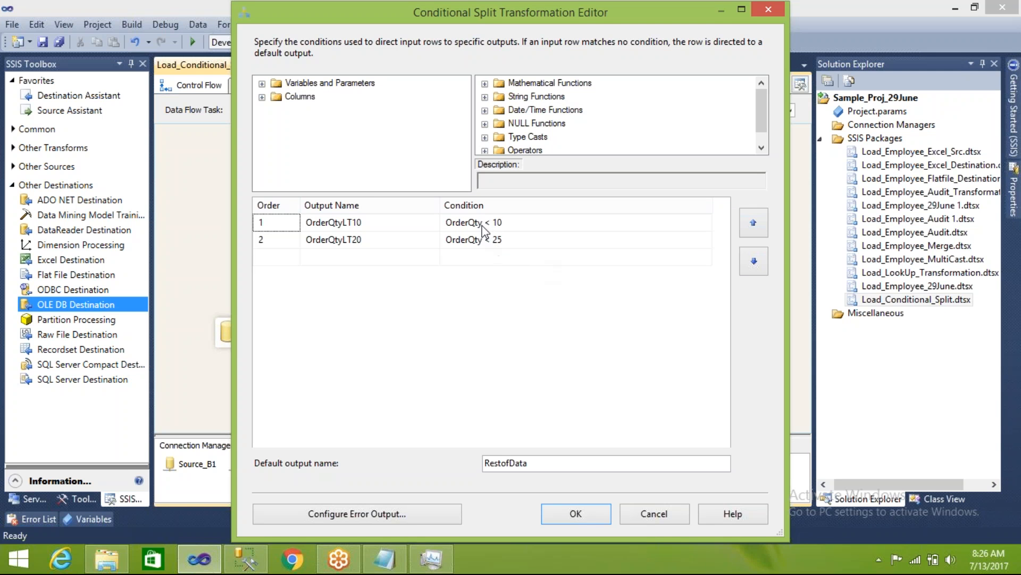
pyautogui.click(245, 559)
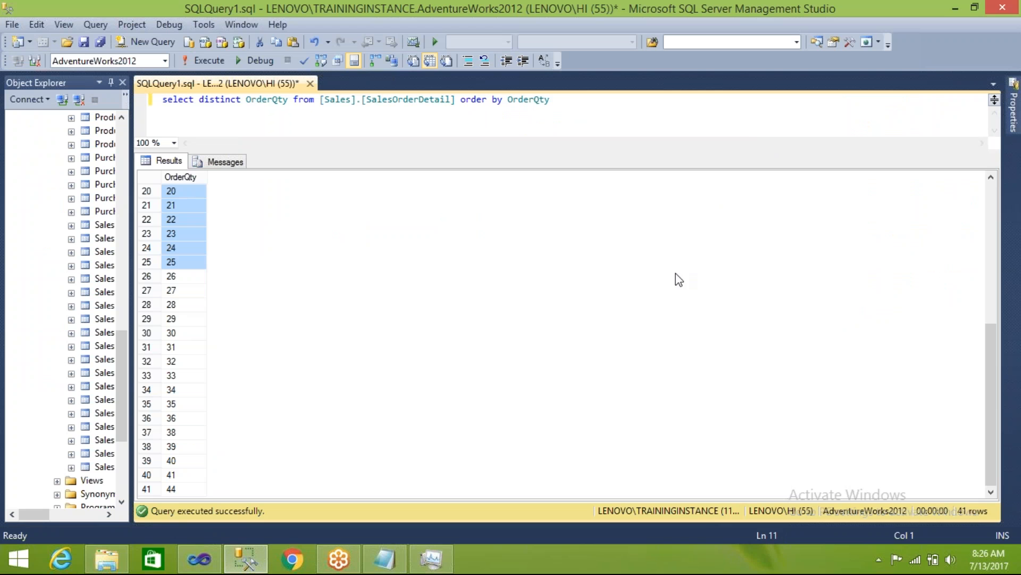
pyautogui.click(992, 261)
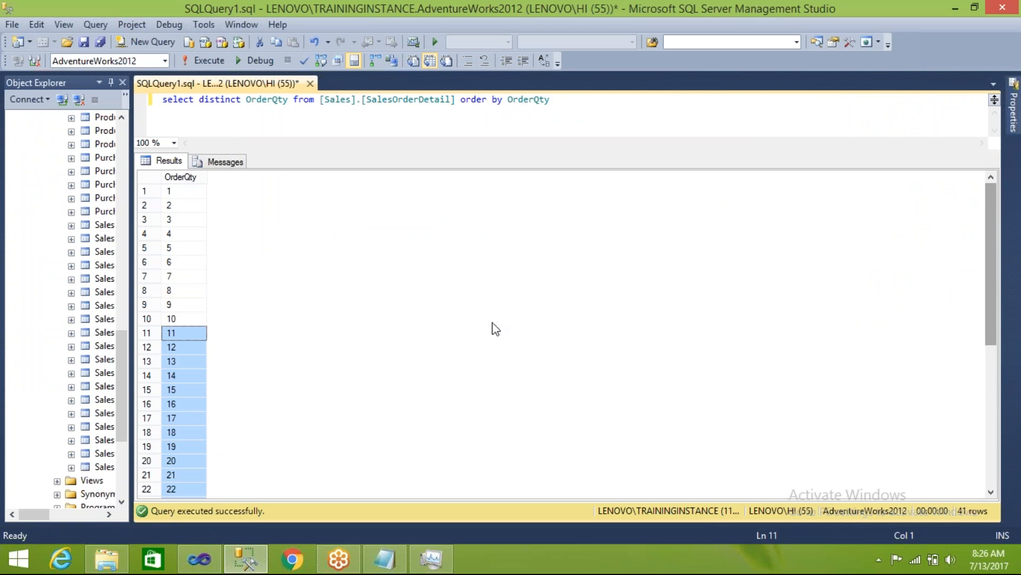
pyautogui.click(168, 321)
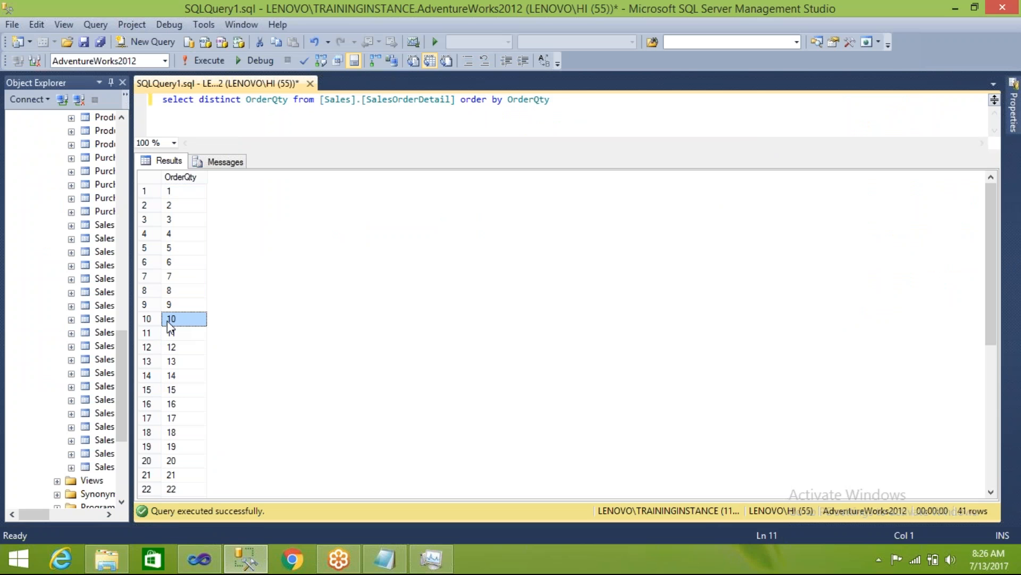
pyautogui.hotkey('shift', 'Up')
pyautogui.hotkey('shift', 'Up')
pyautogui.hotkey('shift', 'Up')
pyautogui.hotkey('shift', 'Up')
pyautogui.hotkey('shift', 'Up')
pyautogui.hotkey('shift', 'Up')
pyautogui.hotkey('shift', 'Up')
pyautogui.hotkey('shift', 'Up')
pyautogui.hotkey('shift', 'Up')
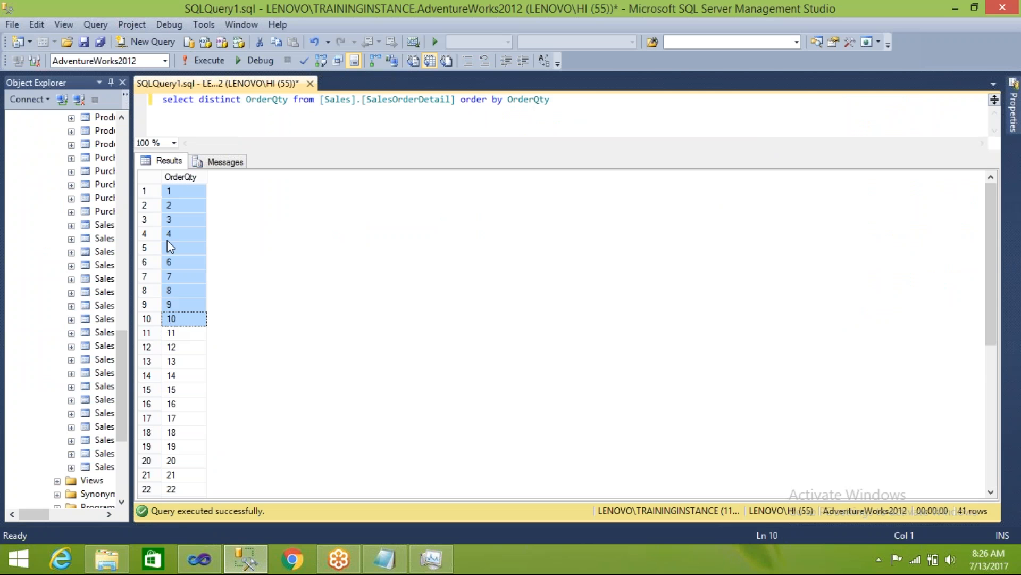
# - Enlarge the query area, switch the query to the Training database and replace its text with "select from"
pyautogui.moveTo(176, 150); pyautogui.dragTo(220, 323)
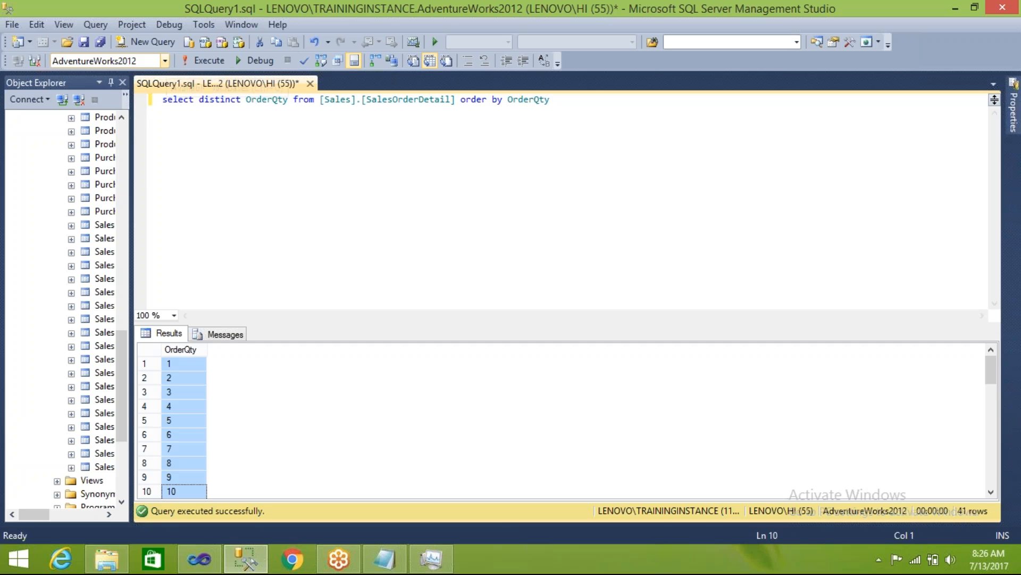
pyautogui.click(165, 61)
pyautogui.click(75, 175)
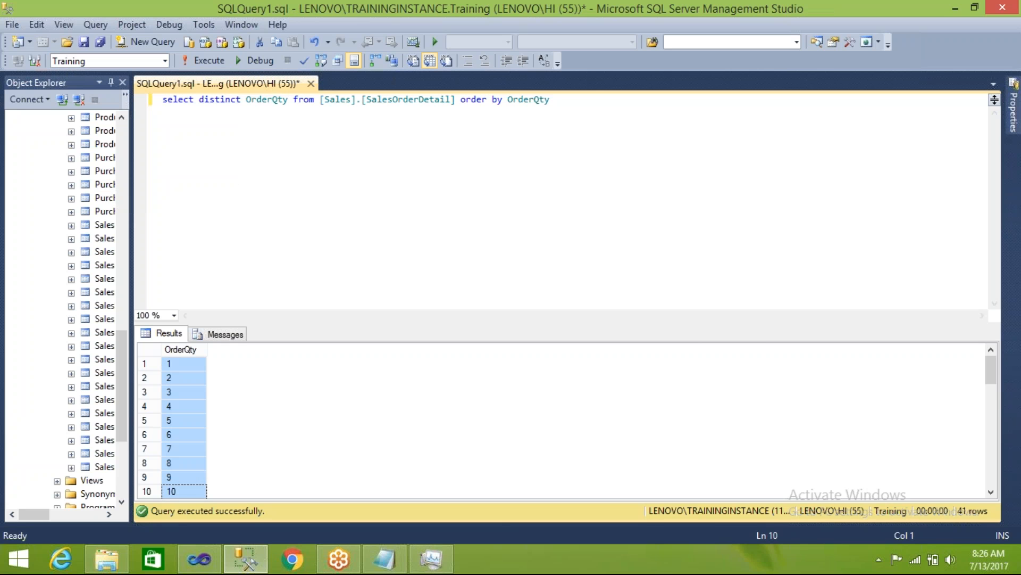
pyautogui.click(346, 152)
pyautogui.hotkey('ctrl', 'a')
pyautogui.write('select from')
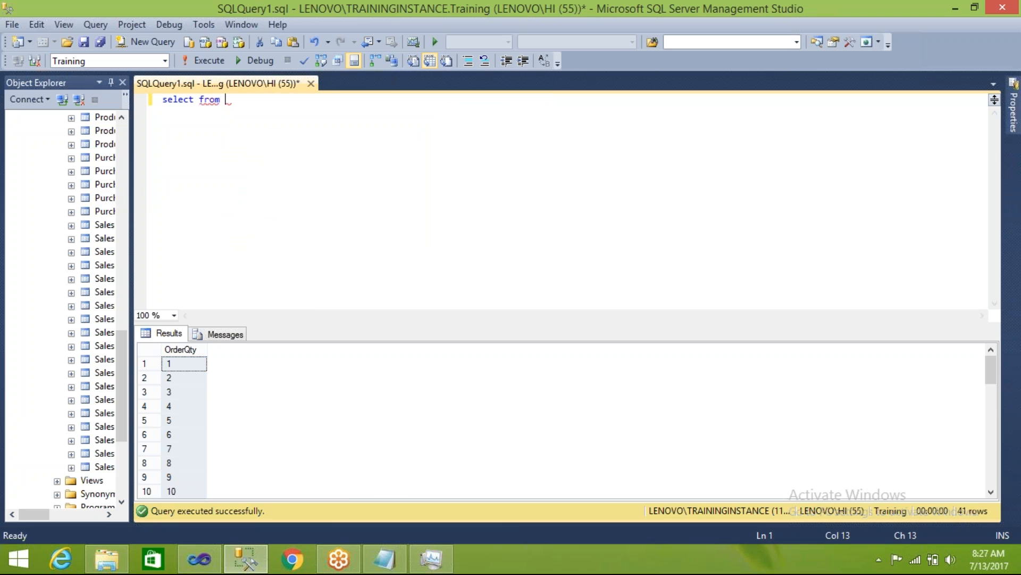
# - Widen Object Explorer, expand the Training database's tables and insert [dbo].[SalesOrderDetailLT10] after "select from" in the query
pyautogui.moveTo(132, 190); pyautogui.dragTo(331, 177)
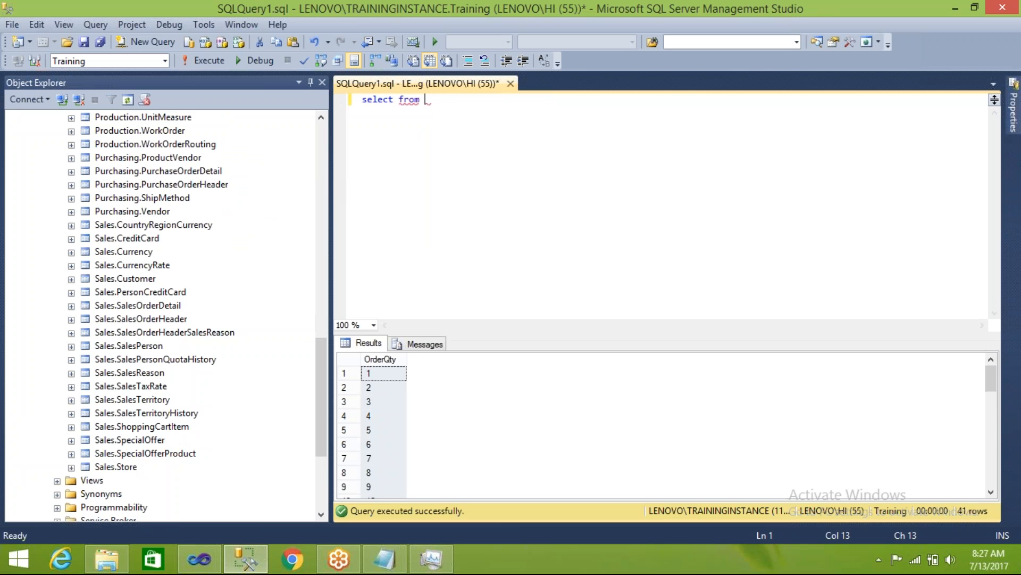
pyautogui.click(156, 227)
pyautogui.press('a')
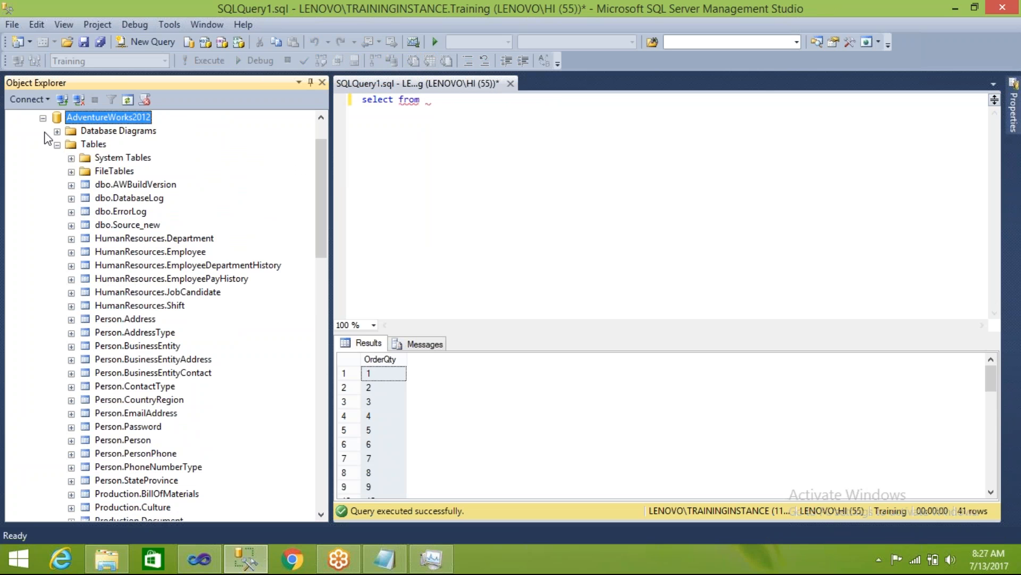
pyautogui.click(42, 118)
pyautogui.click(85, 212)
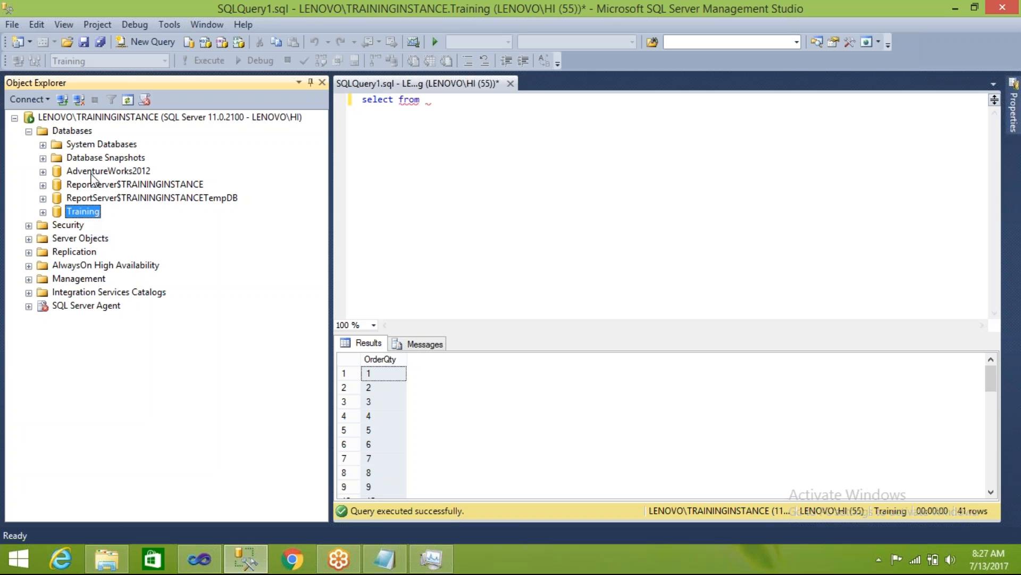
pyautogui.click(42, 212)
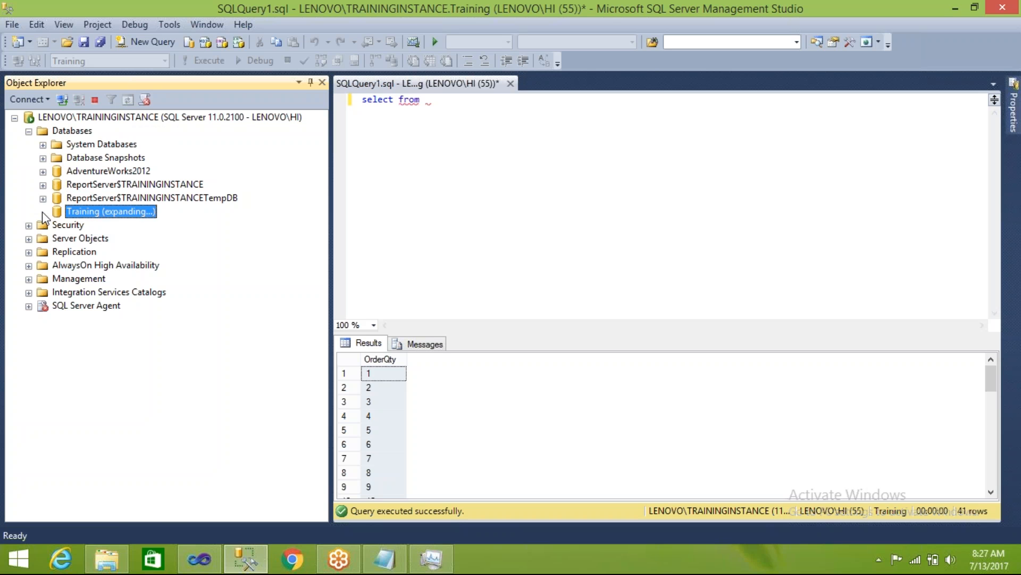
pyautogui.click(57, 239)
pyautogui.moveTo(319, 201); pyautogui.dragTo(322, 330)
pyautogui.moveTo(178, 265); pyautogui.dragTo(425, 121)
pyautogui.click(422, 126)
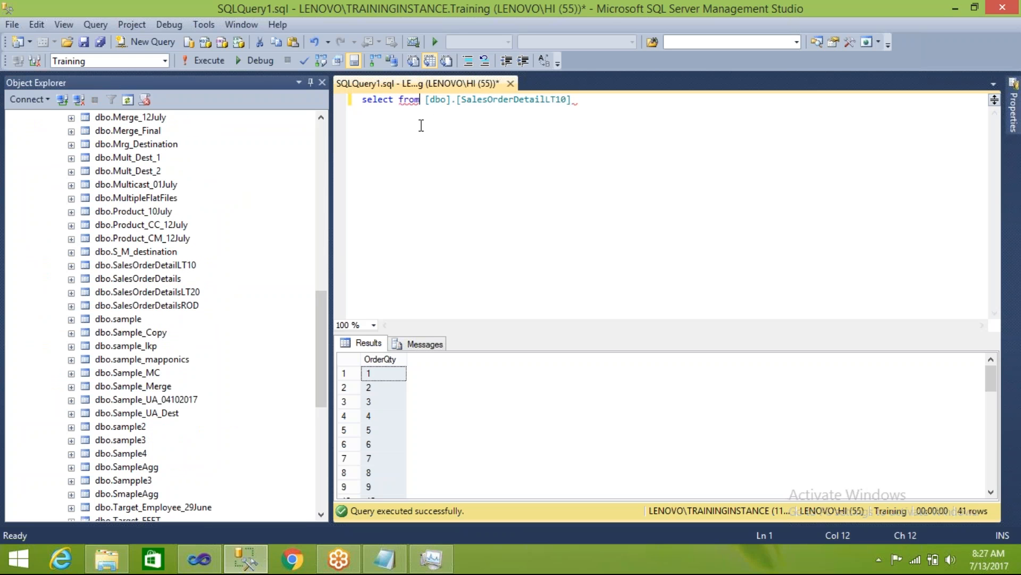
# - Complete the query to select distinct OrderQty from SalesOrderDetailLT10, execute it and enlarge the results area
pyautogui.click(393, 99)
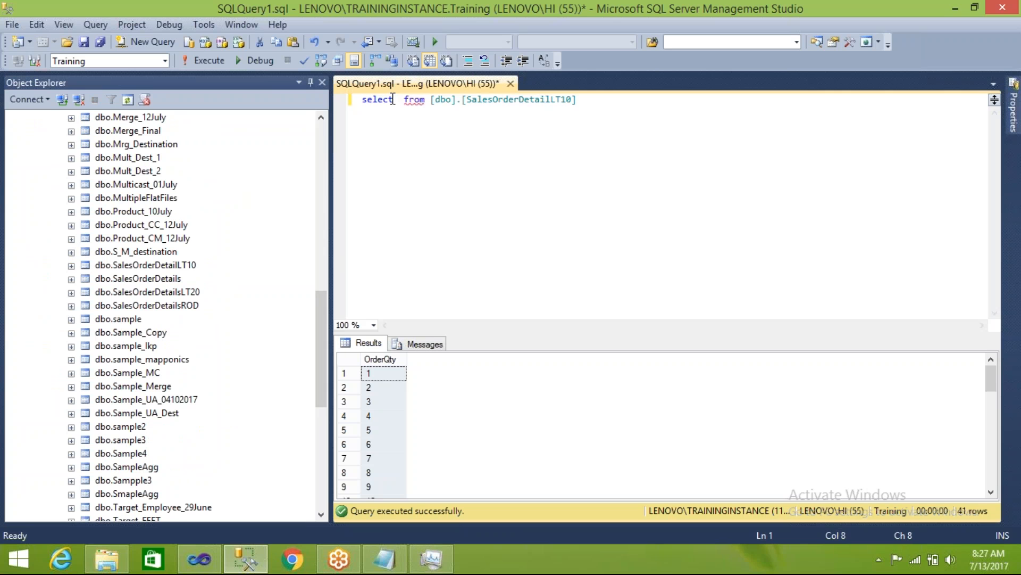
pyautogui.write('distinct o')
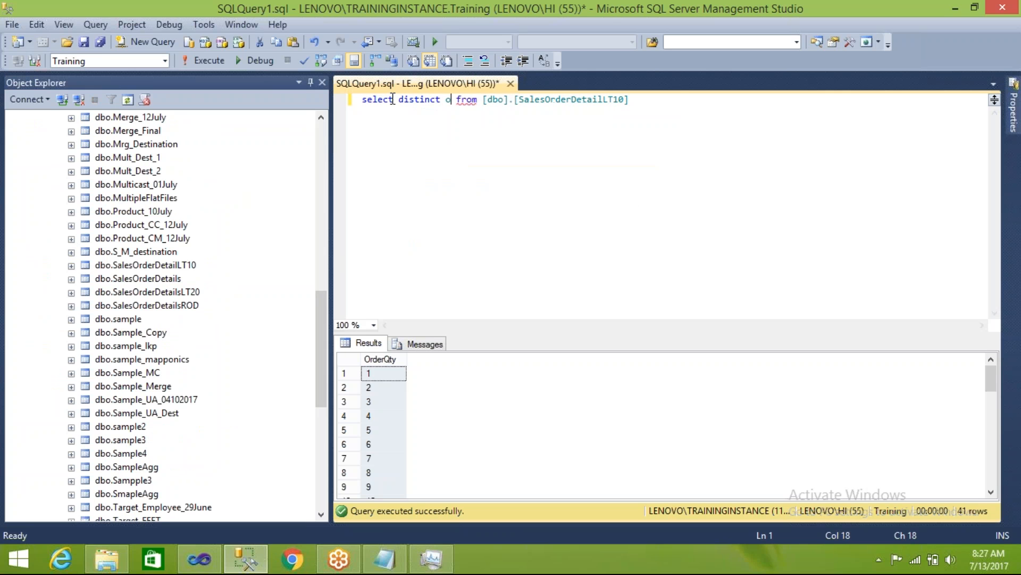
pyautogui.write('rder')
pyautogui.press('Tab')
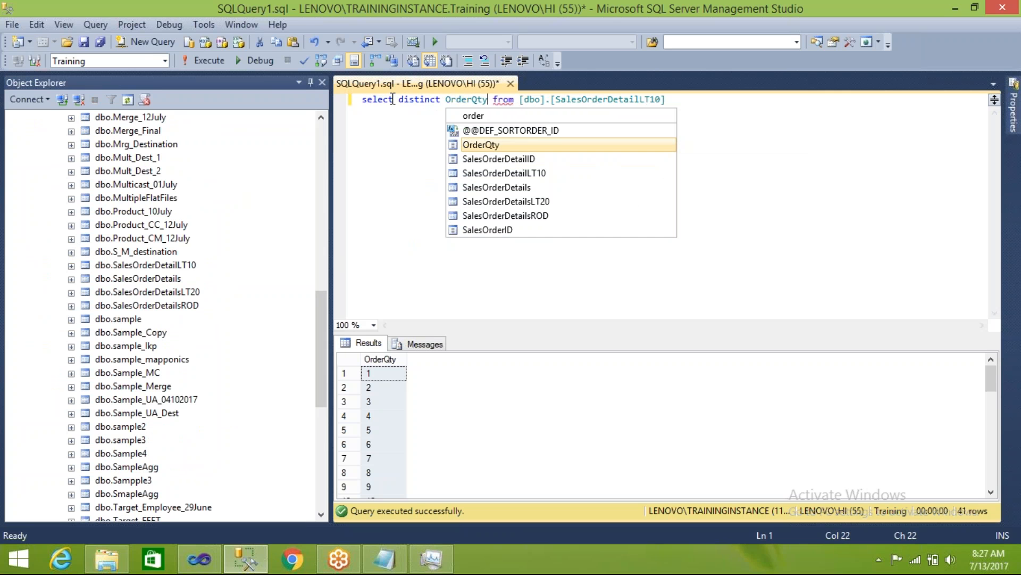
pyautogui.press('F5')
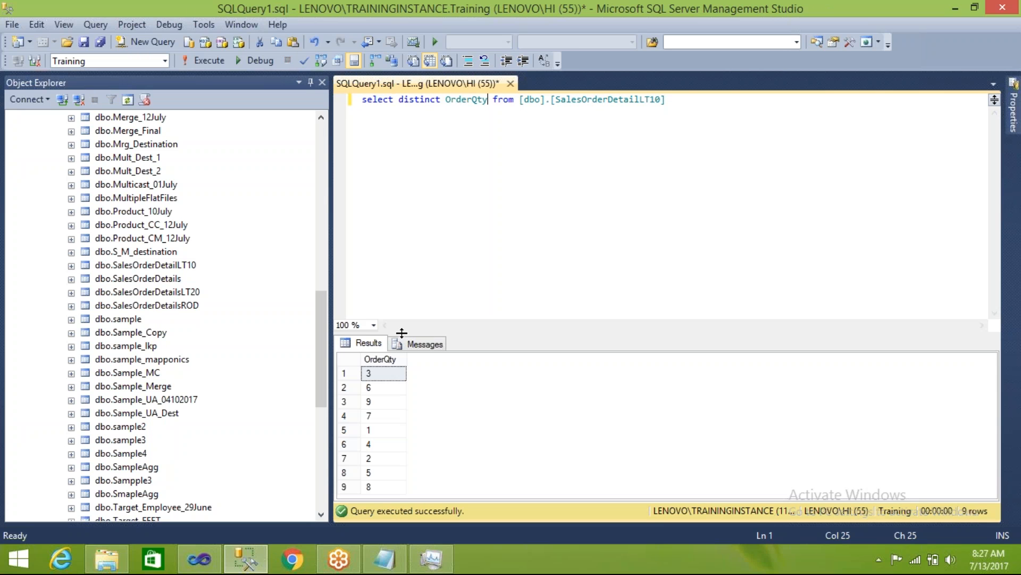
pyautogui.moveTo(402, 333); pyautogui.dragTo(404, 276)
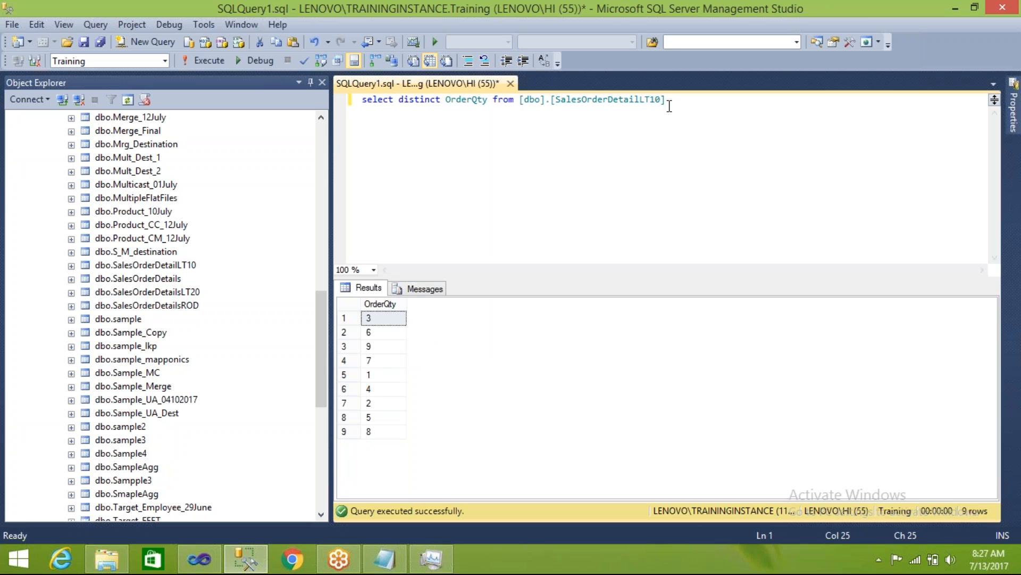
# - Duplicate the SalesOrderDetailLT10 query below the original, separated by a blank line
pyautogui.moveTo(680, 101); pyautogui.dragTo(363, 102)
pyautogui.hotkey('ctrl', 'c')
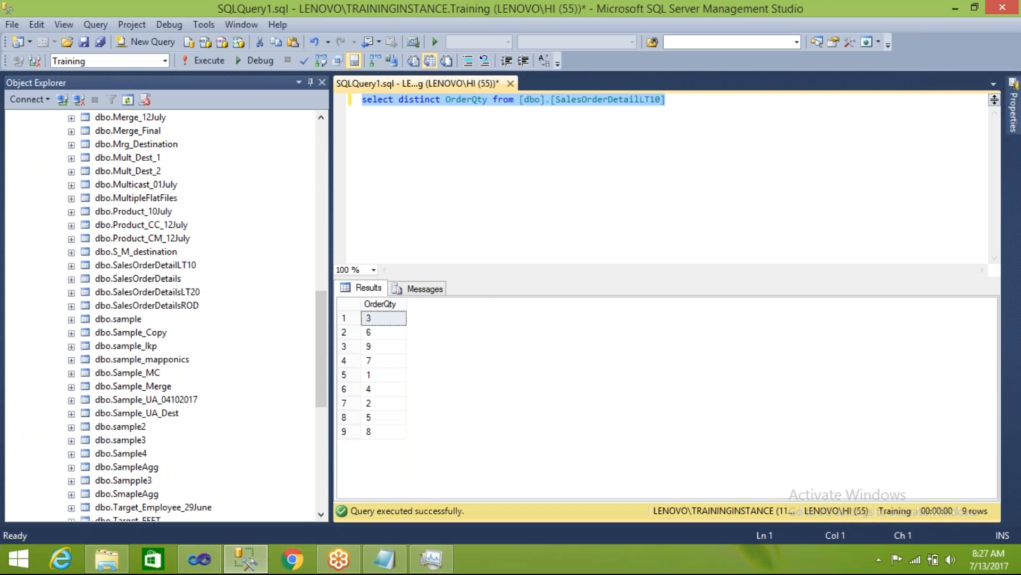
pyautogui.click(689, 98)
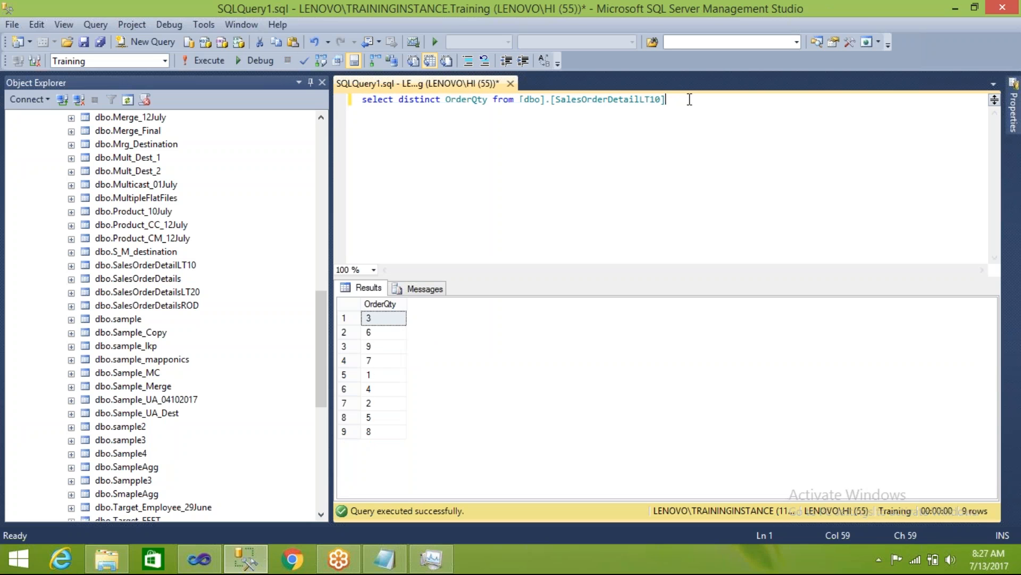
pyautogui.press('Return')
pyautogui.press('Return')
pyautogui.hotkey('ctrl', 'v')
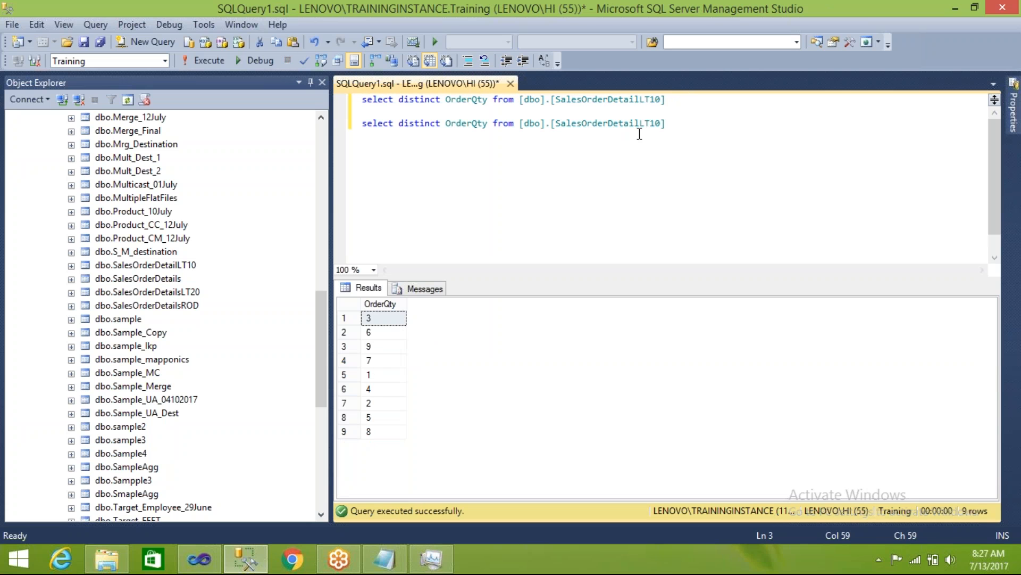
# - Try to run the duplicated query against [dbo].[SalesOrderDetailLT20]
pyautogui.click(653, 124)
pyautogui.press('BackSpace')
pyautogui.write('2')
pyautogui.press('End')
pyautogui.hotkey('shift', 'Home')
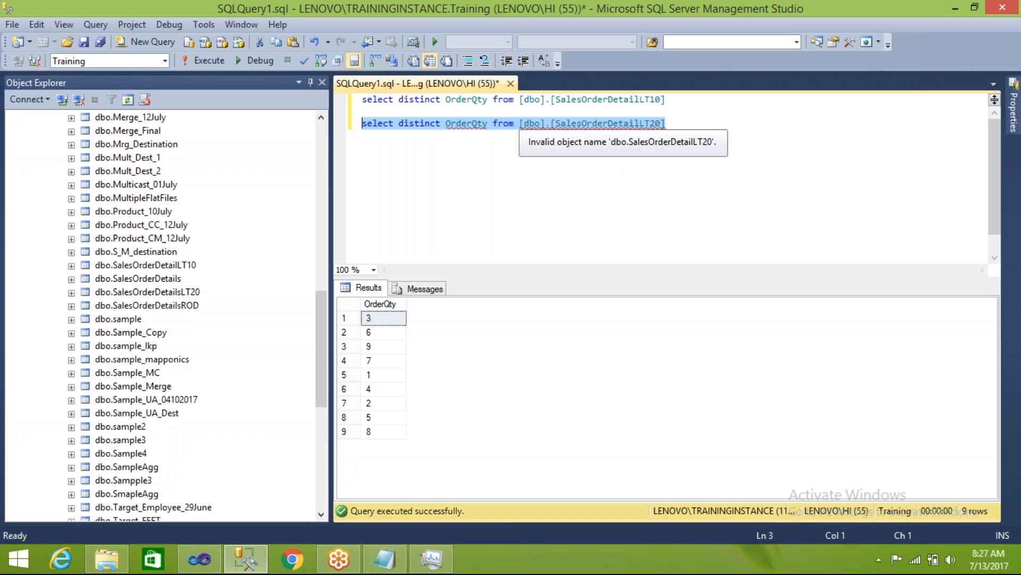
pyautogui.press('F5')
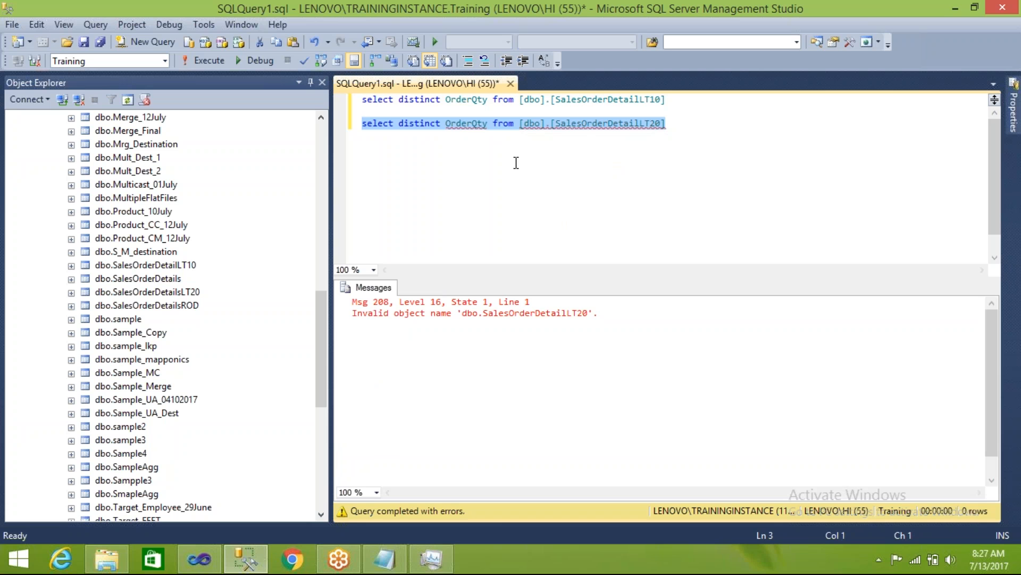
# - Replace the second query's table with [dbo].[SalesOrderDetailsLT20] from Object Explorer and execute only that query
pyautogui.click(516, 163)
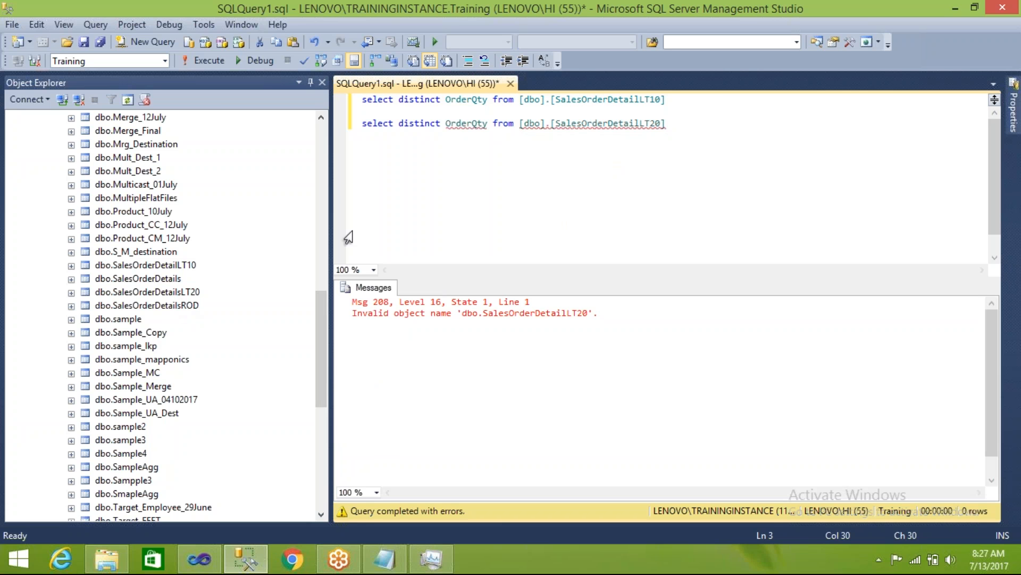
pyautogui.hotkey('shift', 'Home')
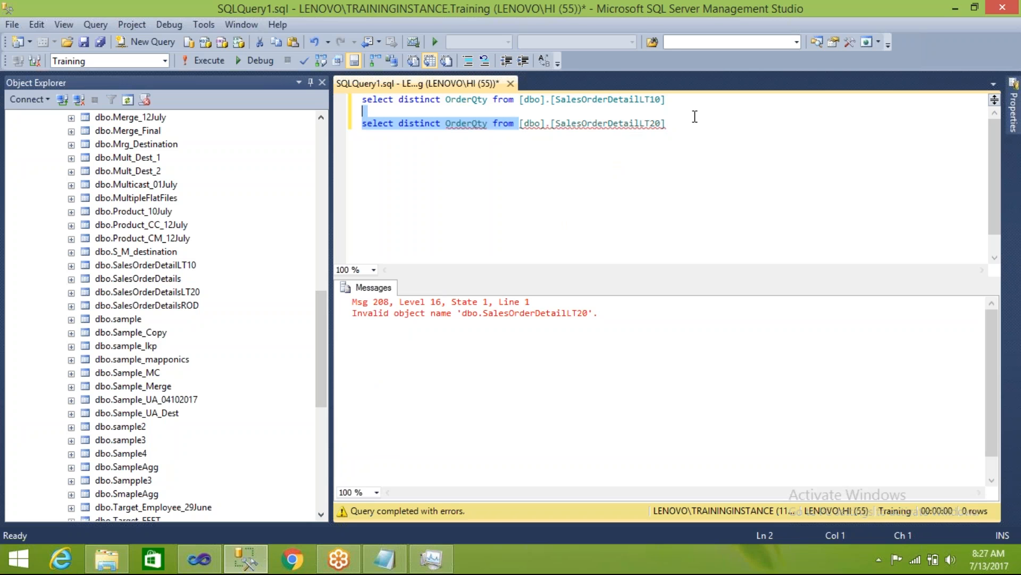
pyautogui.hotkey('shift', 'End')
pyautogui.press('Delete')
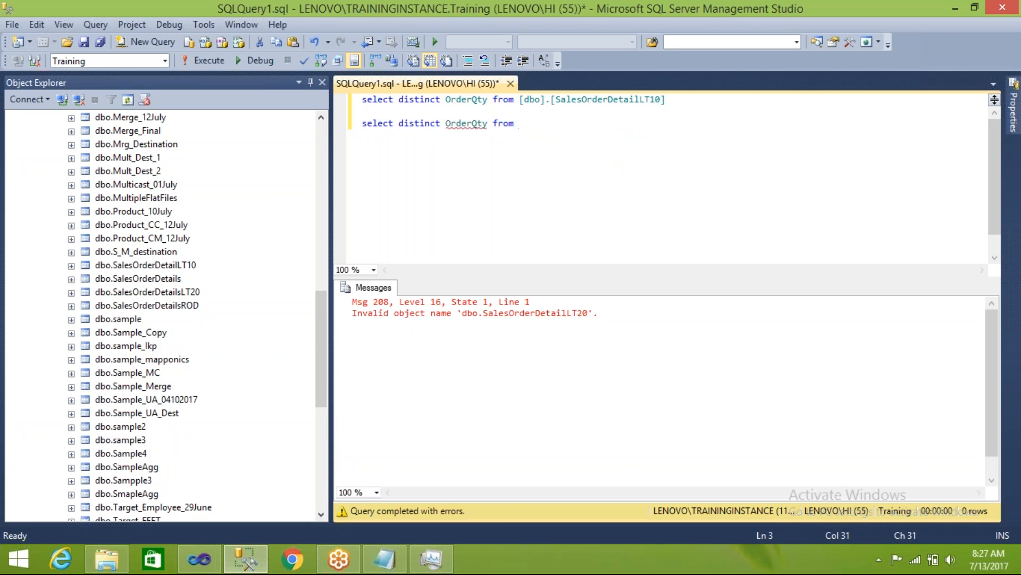
pyautogui.click(188, 294)
pyautogui.moveTo(189, 298); pyautogui.dragTo(557, 136)
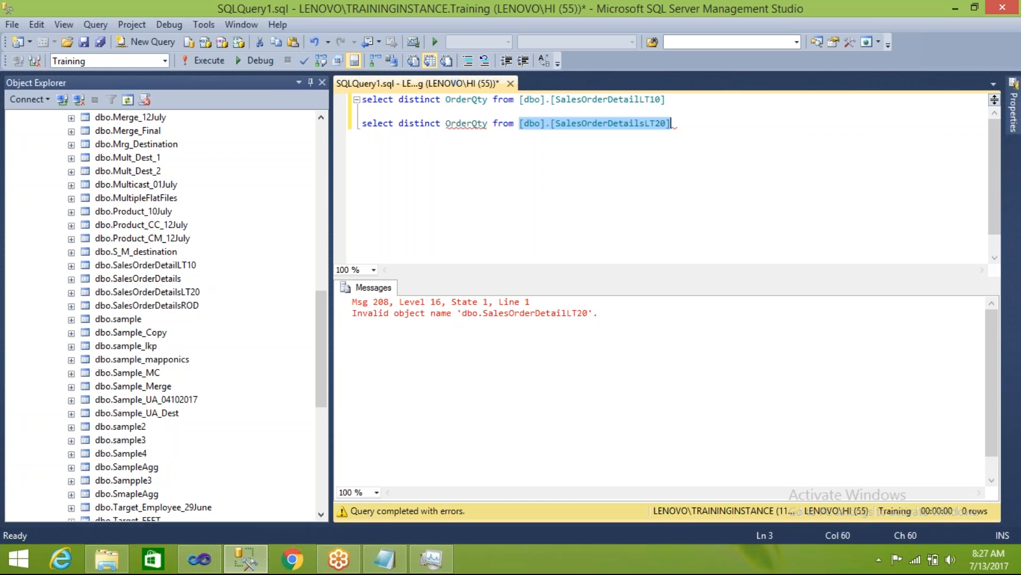
pyautogui.press('End')
pyautogui.hotkey('shift', 'Home')
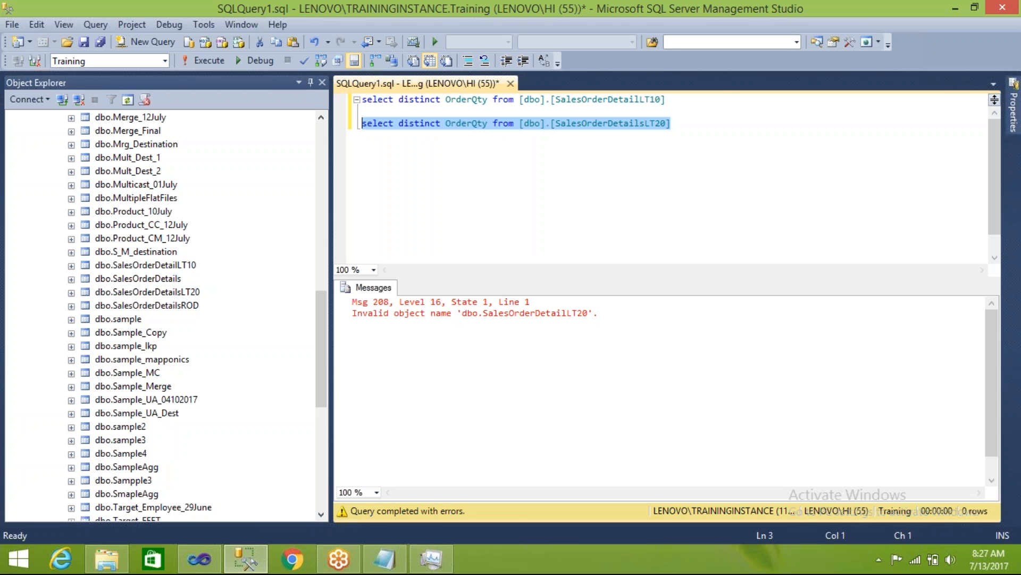
pyautogui.press('F5')
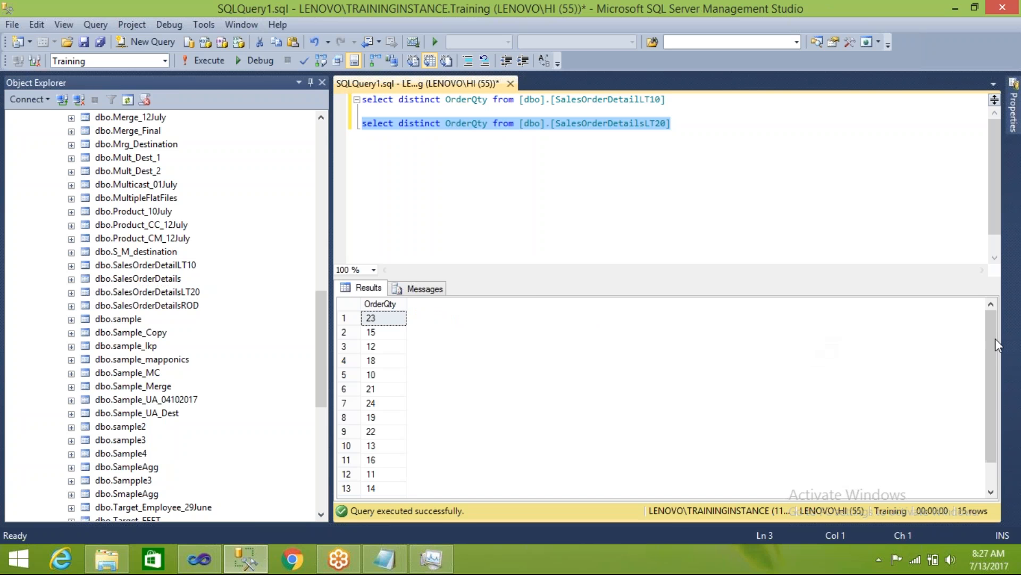
# - Enlarge the results area so all rows of the SalesOrderDetailsLT20 query are in view
pyautogui.moveTo(989, 355); pyautogui.dragTo(984, 321)
pyautogui.click(419, 230)
pyautogui.moveTo(387, 278); pyautogui.dragTo(380, 207)
# - Duplicate the SalesOrderDetailsLT20 query below the original, separated by a blank line
pyautogui.click(676, 123)
pyautogui.press('Return')
pyautogui.press('Return')
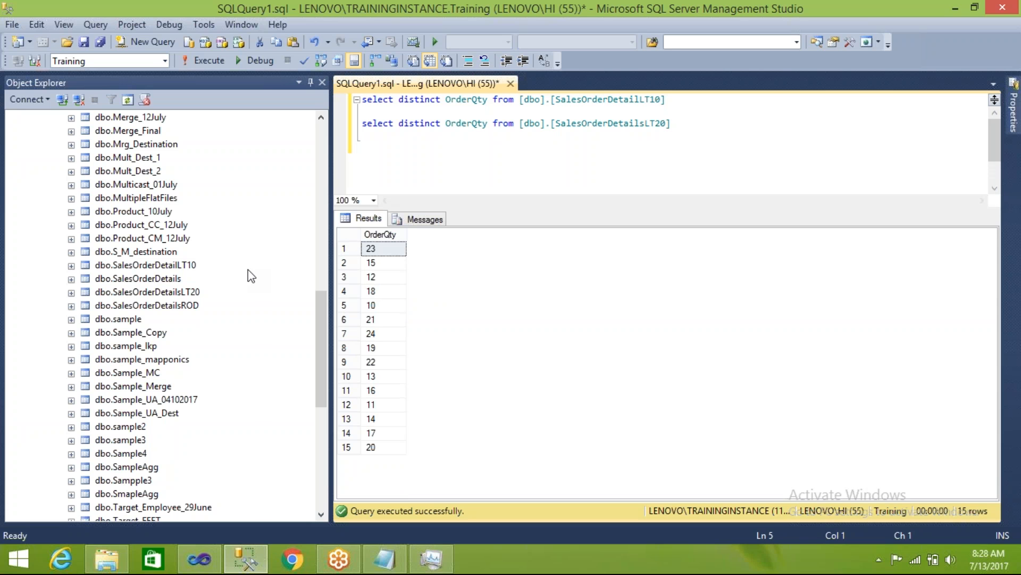
pyautogui.click(493, 124)
pyautogui.tripleClick(493, 124)
pyautogui.press('BackSpace')
pyautogui.write('c')
pyautogui.hotkey('ctrl', 'z')
pyautogui.hotkey('ctrl', 'z')
pyautogui.hotkey('ctrl', 'c')
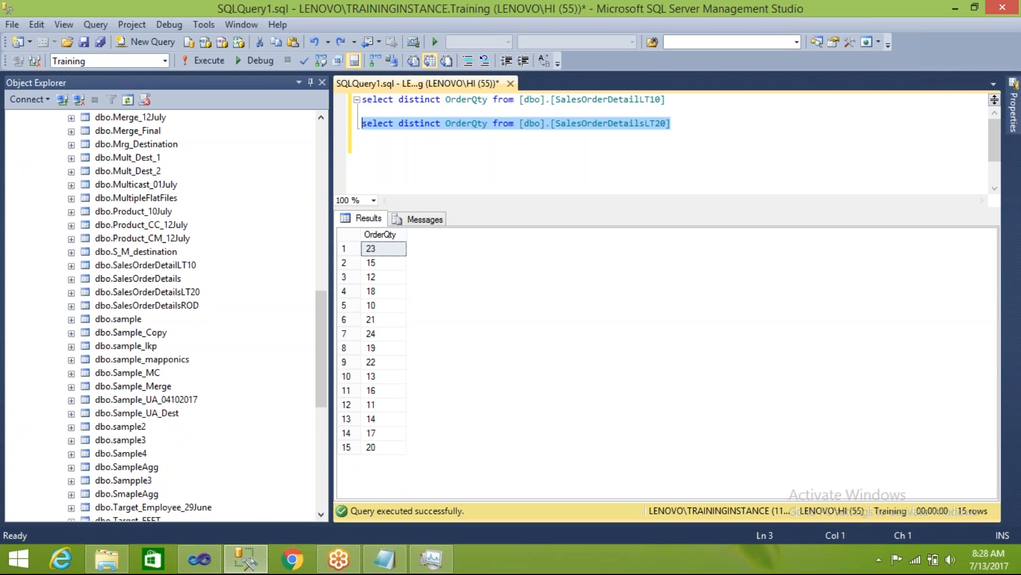
pyautogui.click(689, 122)
pyautogui.press('Down')
pyautogui.press('Return')
pyautogui.hotkey('ctrl', 'v')
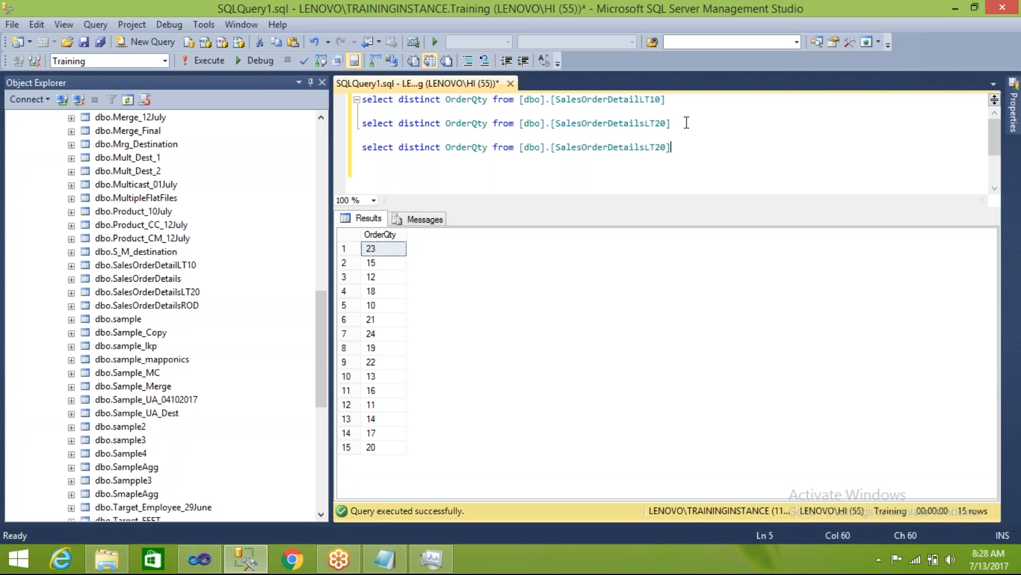
# - Replace the third query's table with [dbo].[SalesOrderDetailsROD] from Object Explorer and execute only that query
pyautogui.moveTo(522, 148); pyautogui.dragTo(670, 149)
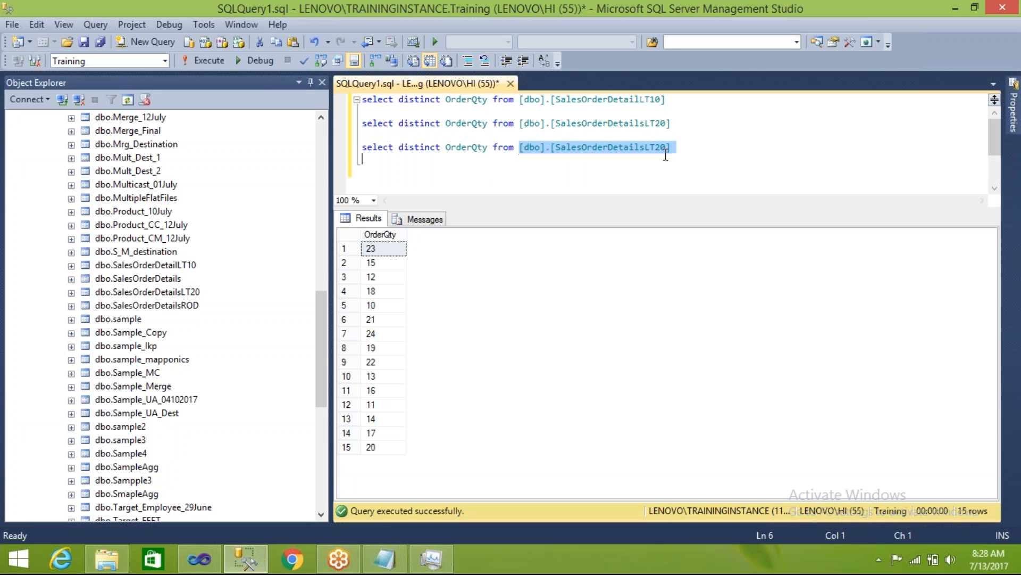
pyautogui.press('Delete')
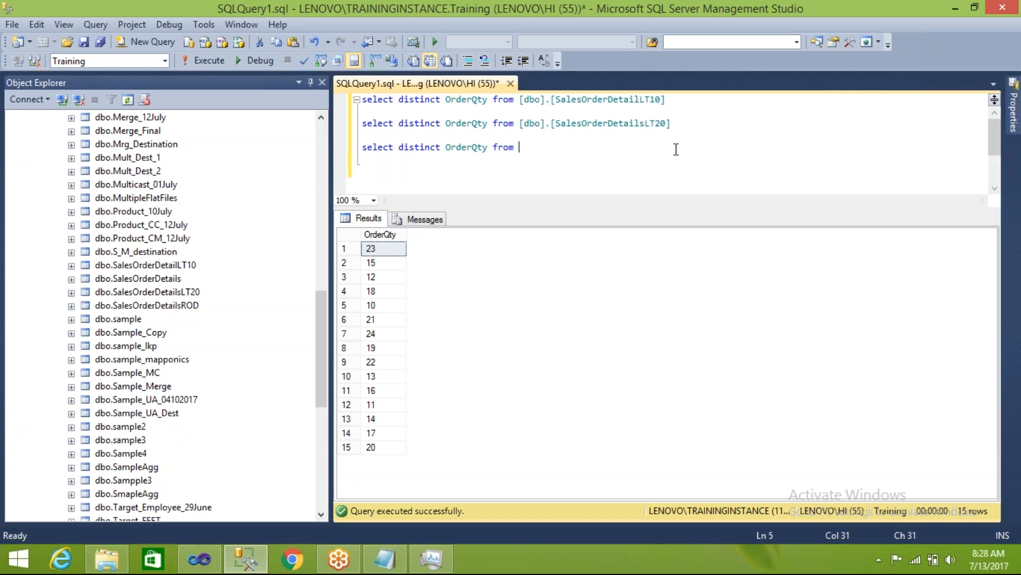
pyautogui.moveTo(169, 307); pyautogui.dragTo(554, 157)
pyautogui.press('End')
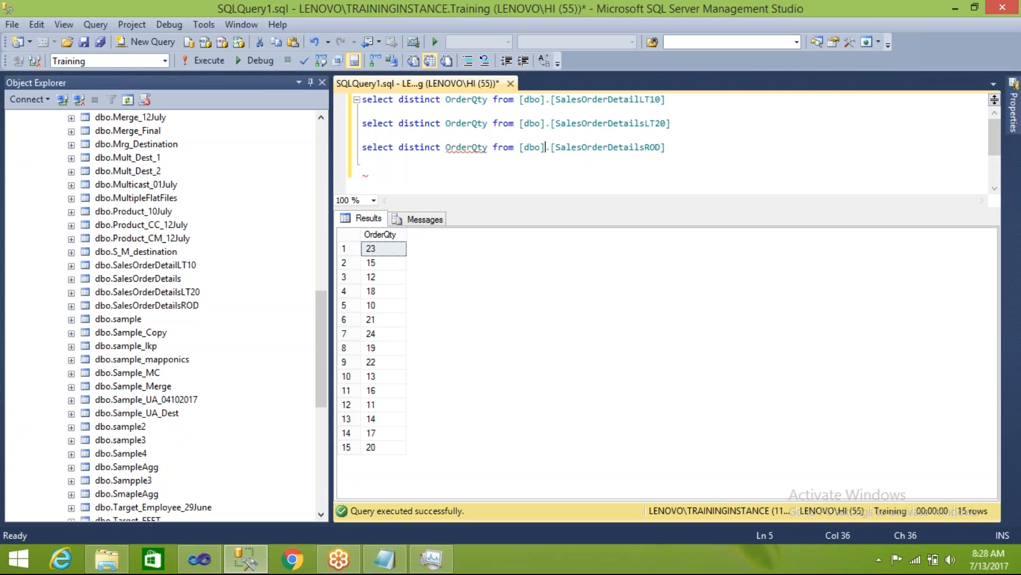
pyautogui.hotkey('shift', 'Home')
pyautogui.press('F5')
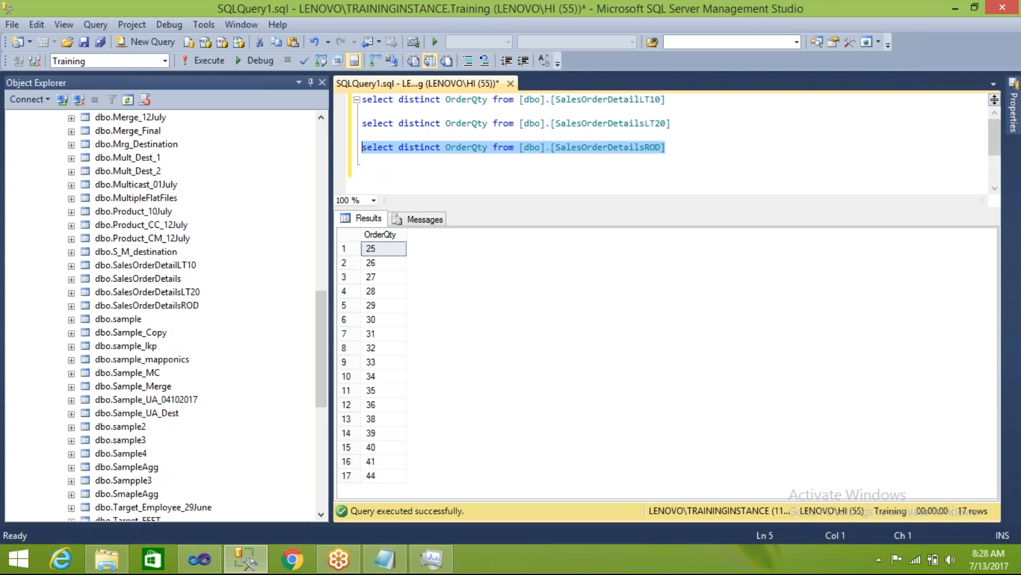
# - Check the split conditions in Visual Studio's Conditional Split Transformation Editor, and rerun only the SalesOrderDetailLT10 query in SQL Server Management Studio
pyautogui.moveTo(551, 147); pyautogui.dragTo(665, 148)
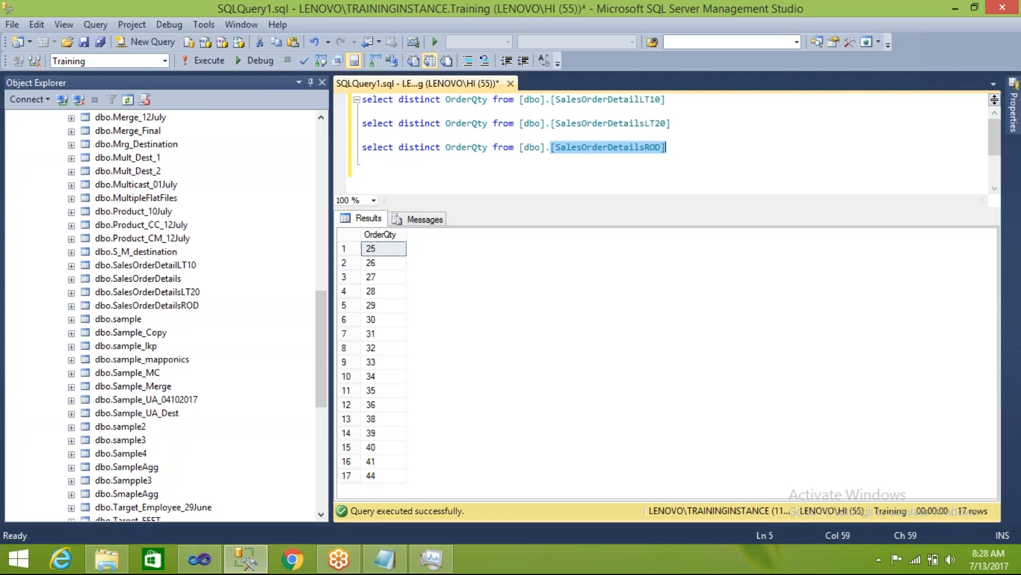
pyautogui.click(200, 558)
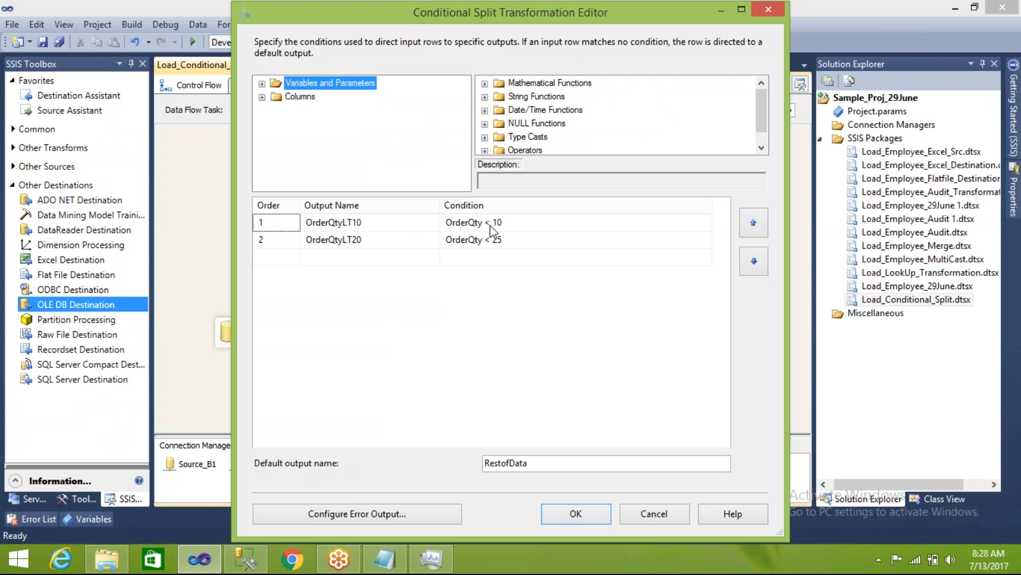
pyautogui.click(245, 558)
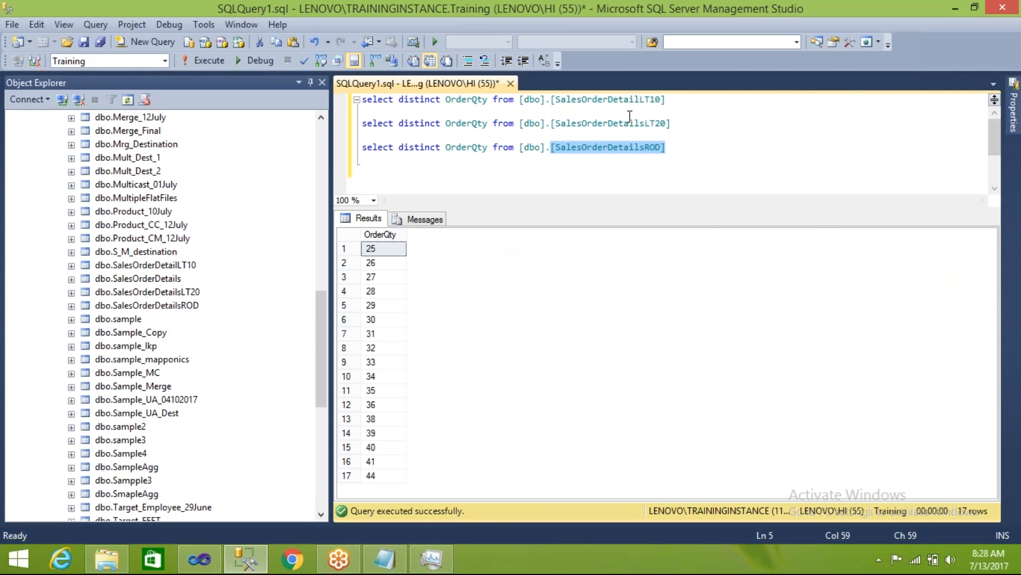
pyautogui.moveTo(679, 100); pyautogui.dragTo(361, 99)
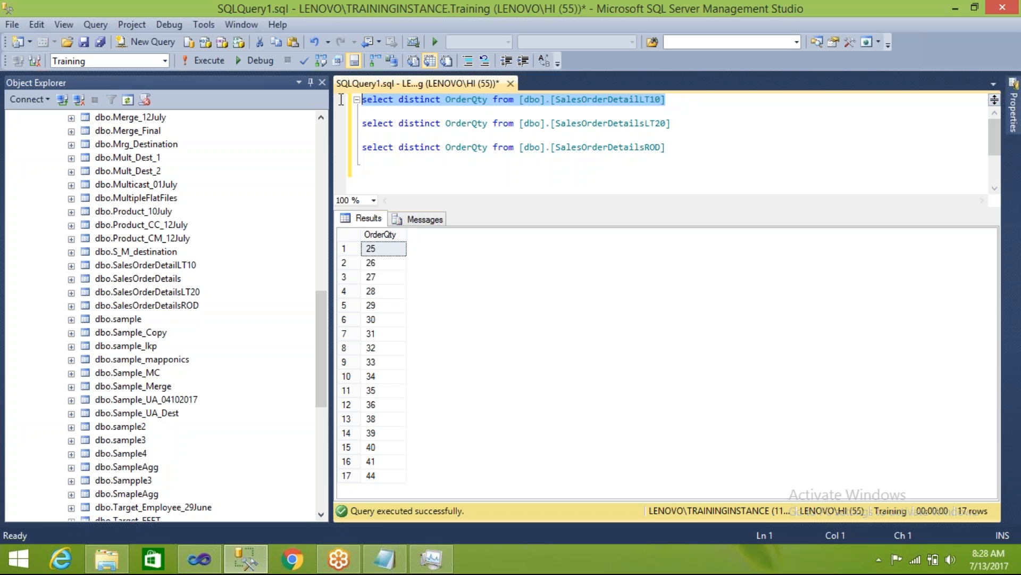
pyautogui.press('F5')
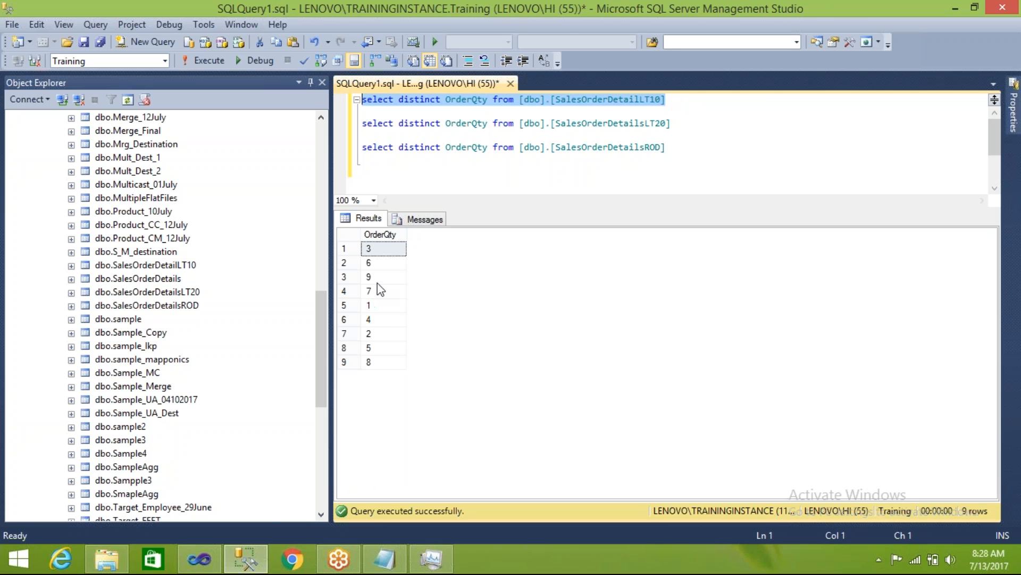
# - Check the OrderQtyLT20 condition in Visual Studio's Conditional Split Transformation Editor, and rerun only the SalesOrderDetailsLT20 query in SQL Server Management Studio
pyautogui.click(199, 558)
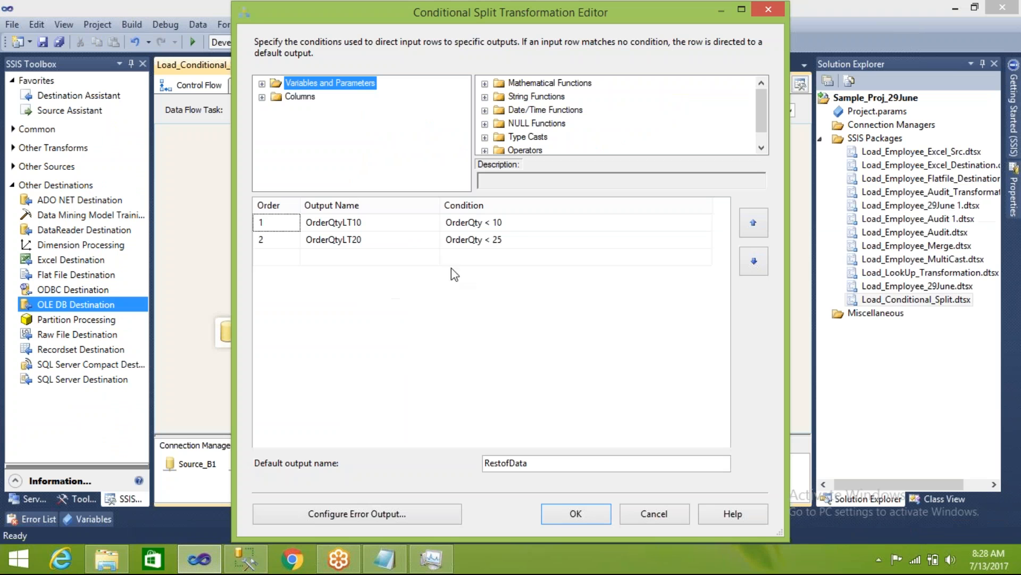
pyautogui.click(514, 241)
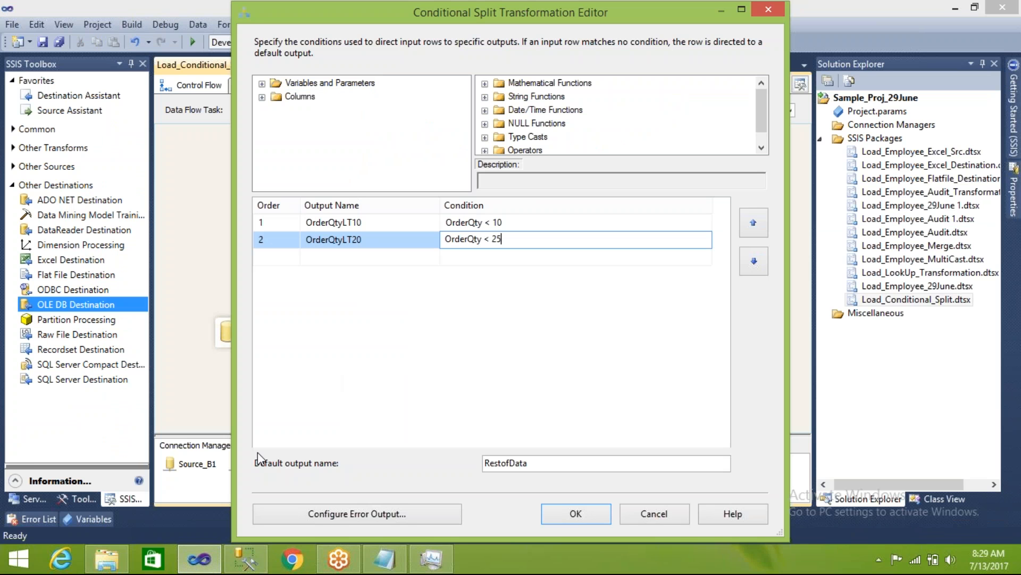
pyautogui.click(245, 558)
pyautogui.moveTo(679, 127); pyautogui.dragTo(362, 123)
pyautogui.press('F5')
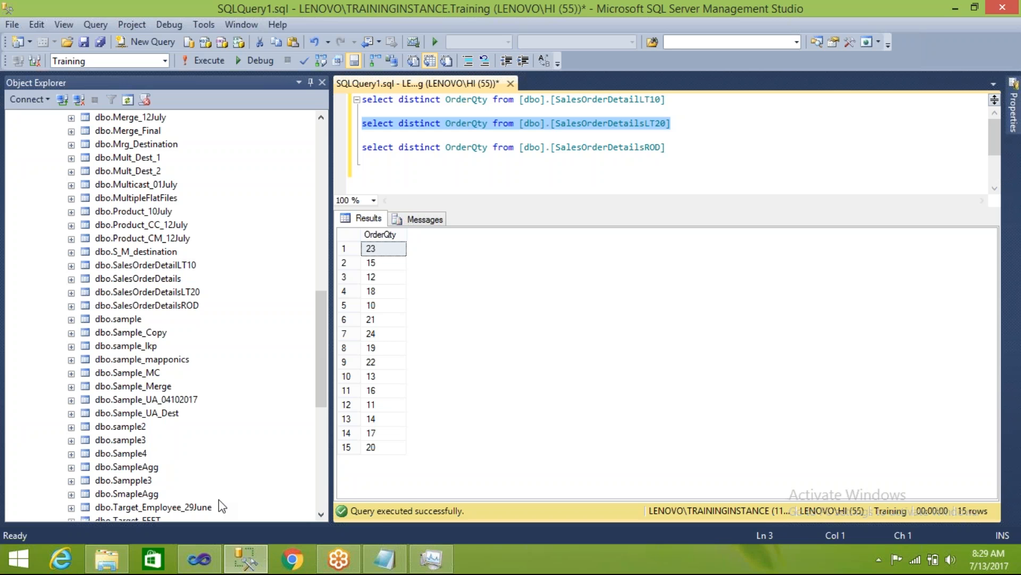
# - Compare the SalesOrderDetailsLT20 query results in SQL Server Management Studio with the split conditions in Visual Studio
pyautogui.click(218, 559)
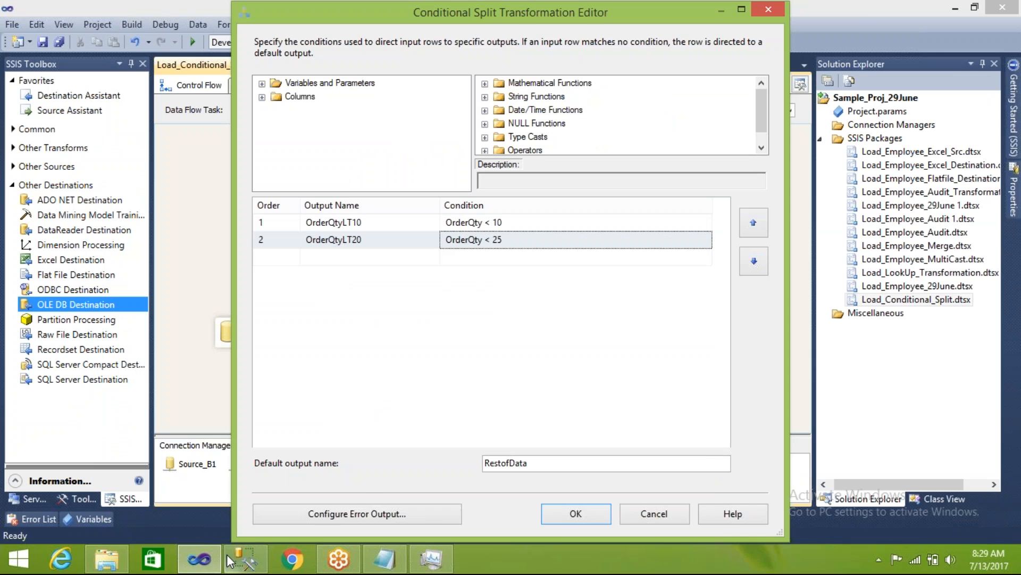
pyautogui.click(245, 559)
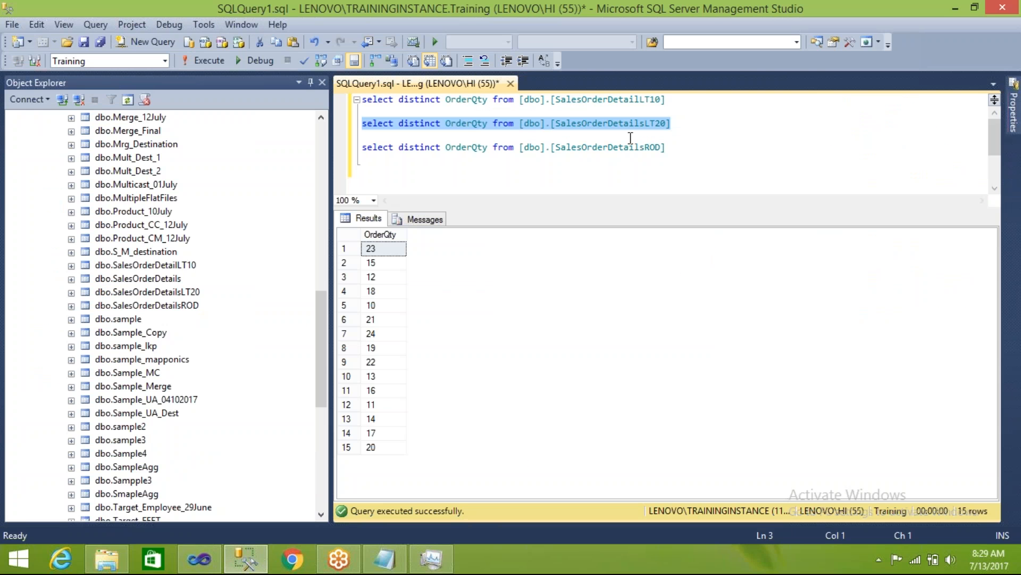
pyautogui.click(207, 566)
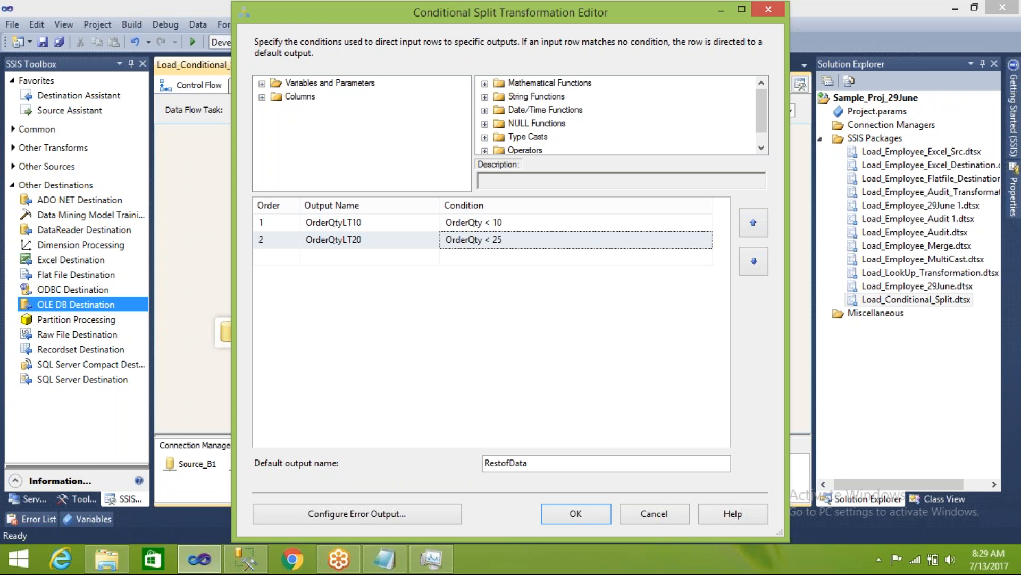
pyautogui.click(244, 566)
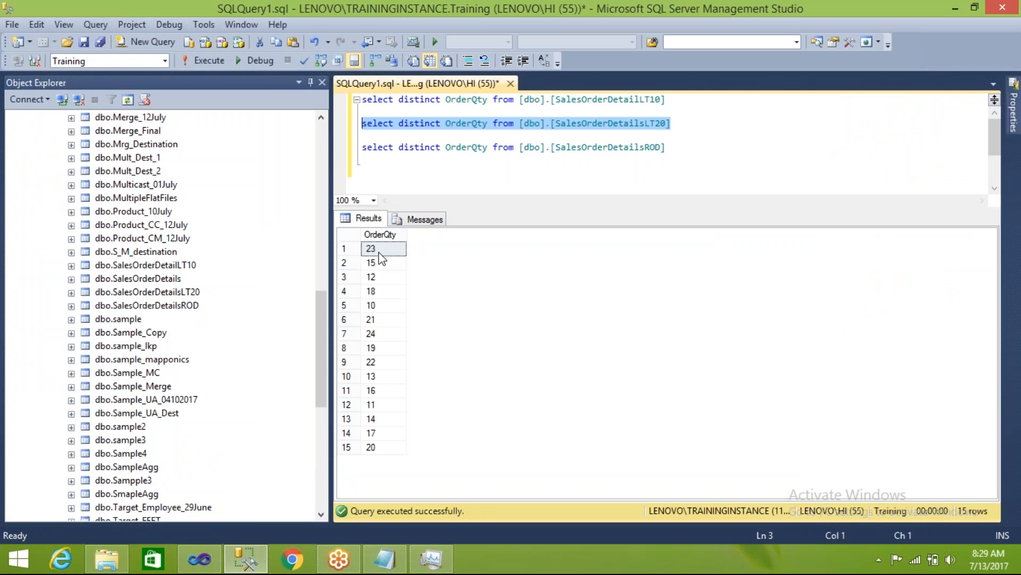
pyautogui.click(378, 306)
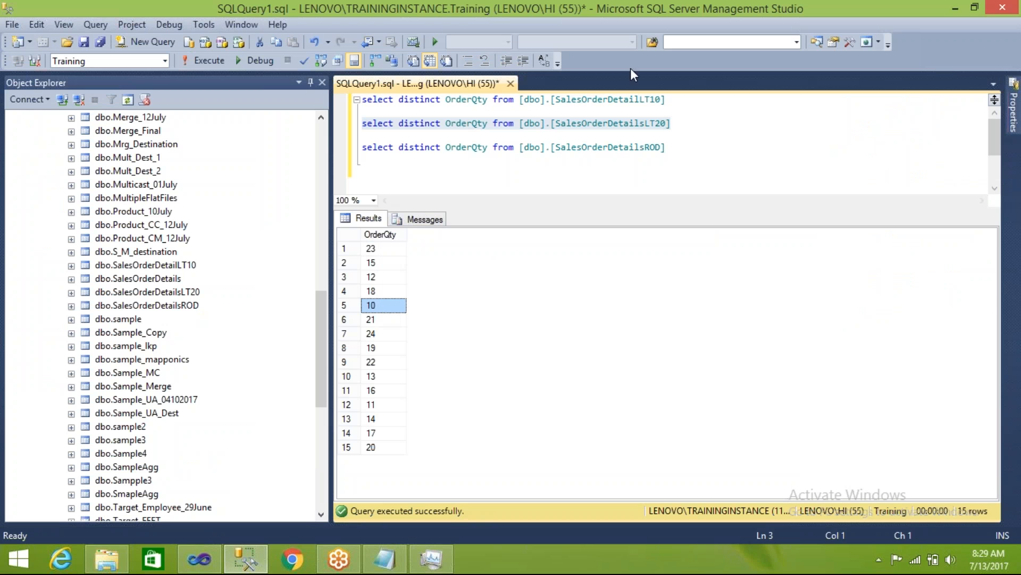
# - Append "order by OrderQty" to the SalesOrderDetailsLT20 query and execute only that query
pyautogui.click(679, 130)
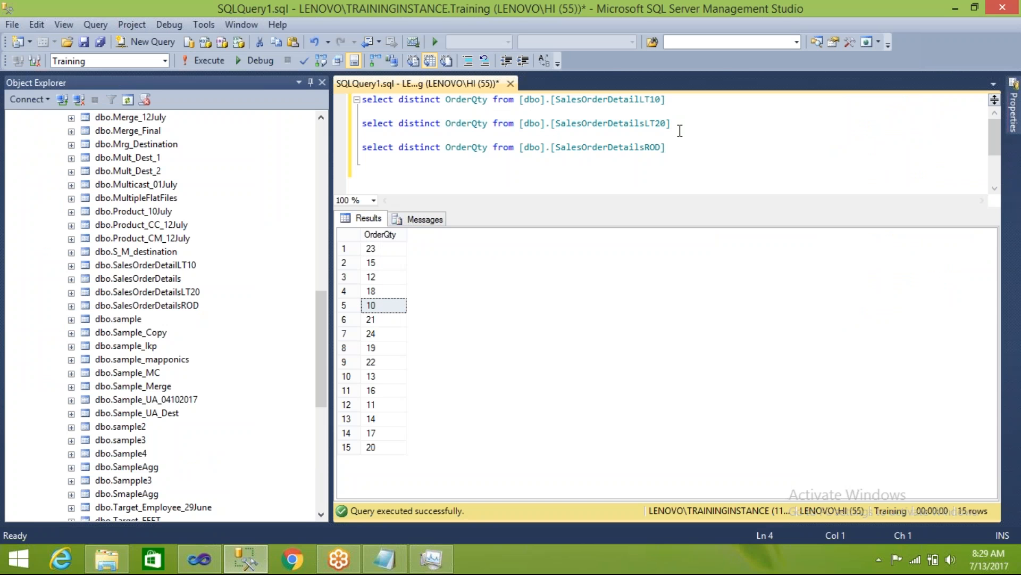
pyautogui.click(680, 125)
pyautogui.write('order by orde')
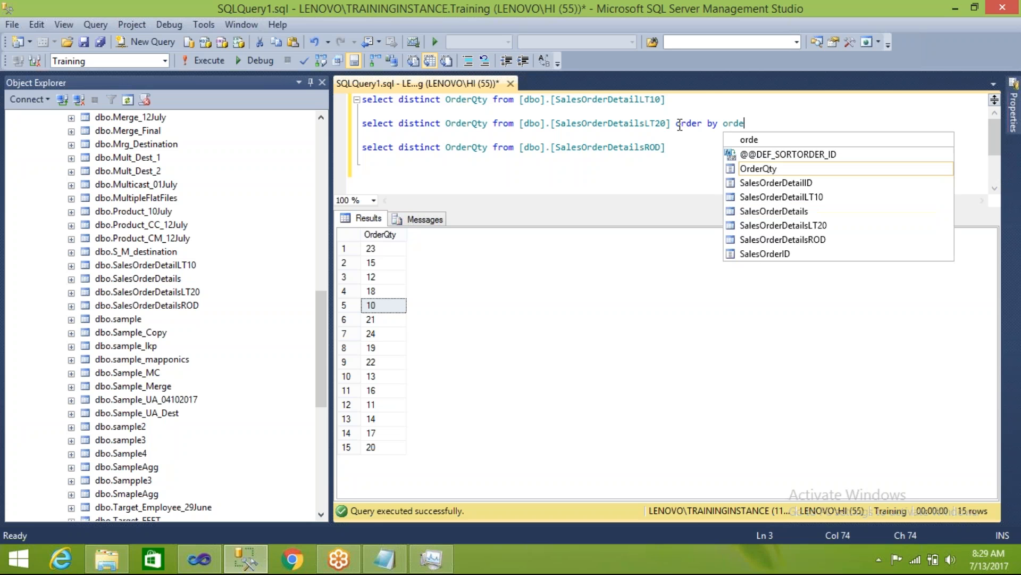
pyautogui.press('Tab')
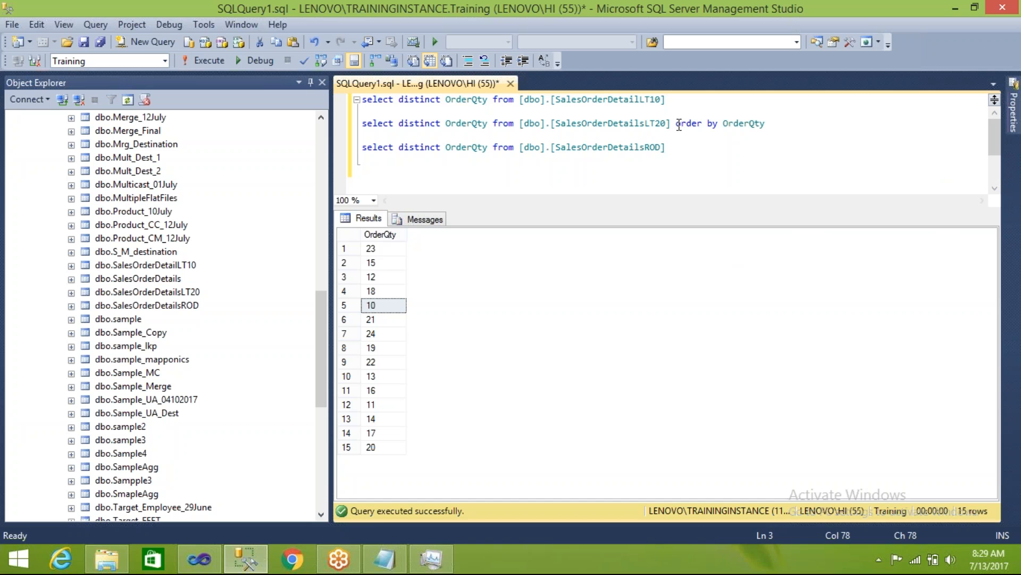
pyautogui.hotkey('shift', 'Home')
pyautogui.press('F5')
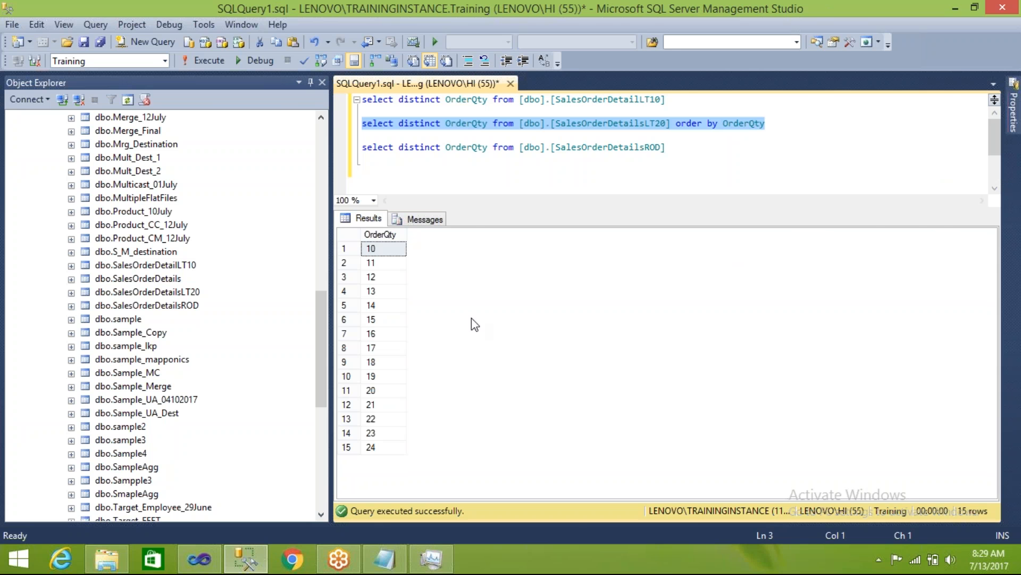
# - Examine the order and conditions of OrderQtyLT10 and OrderQtyLT20 in Visual Studio's Conditional Split Transformation Editor, against the sorted query results
pyautogui.click(202, 560)
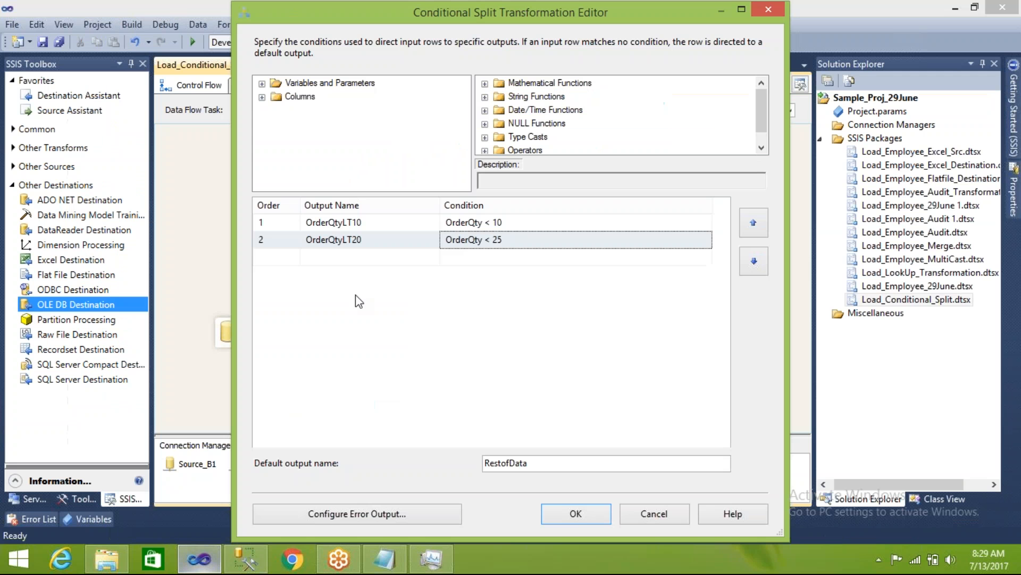
pyautogui.click(258, 224)
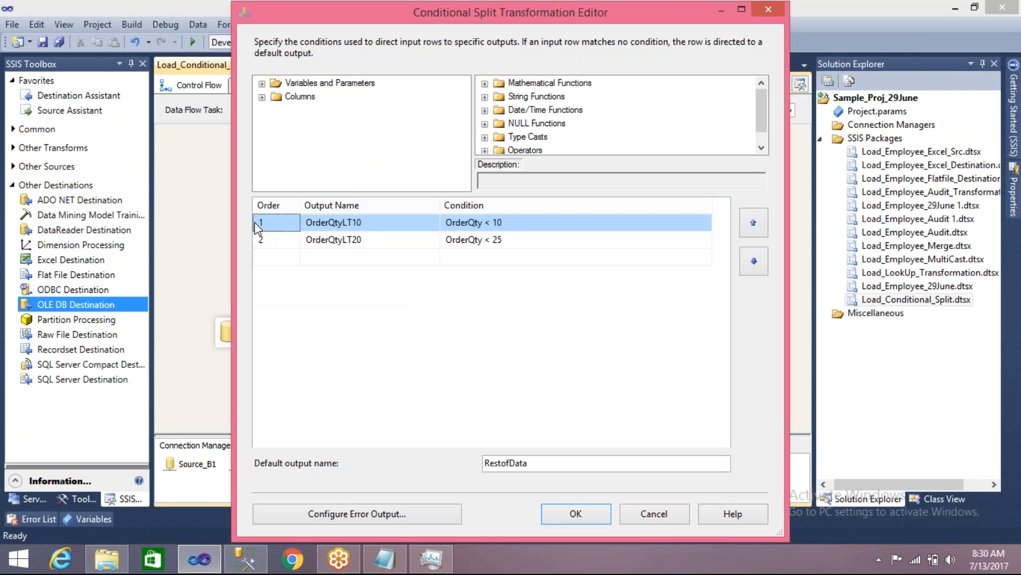
pyautogui.click(245, 558)
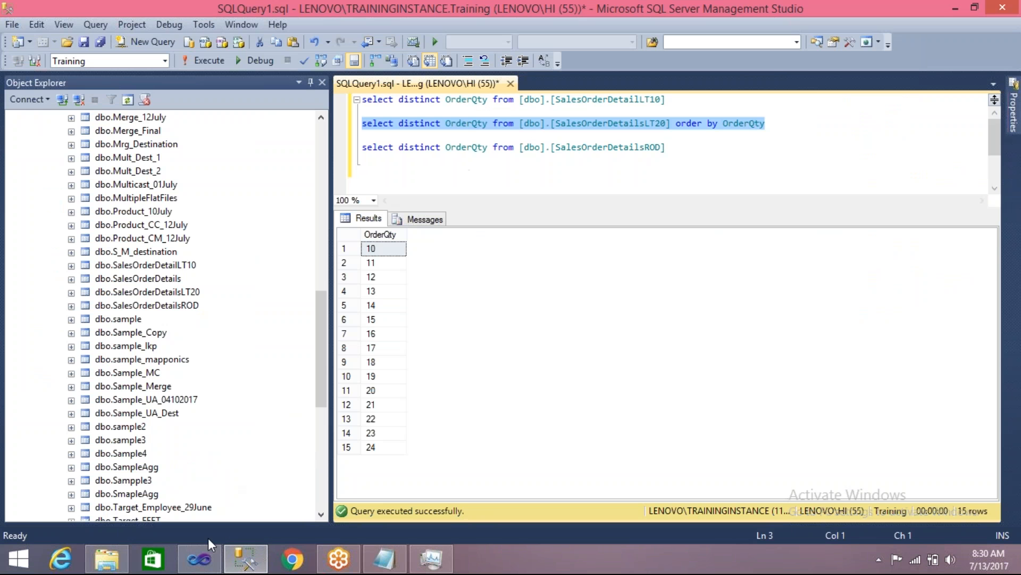
pyautogui.click(199, 559)
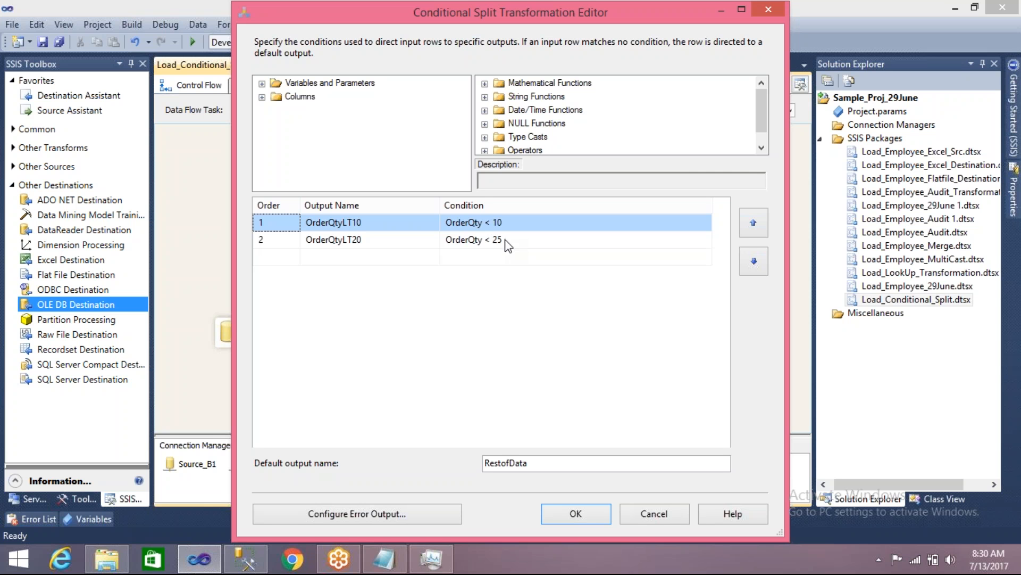
pyautogui.click(505, 240)
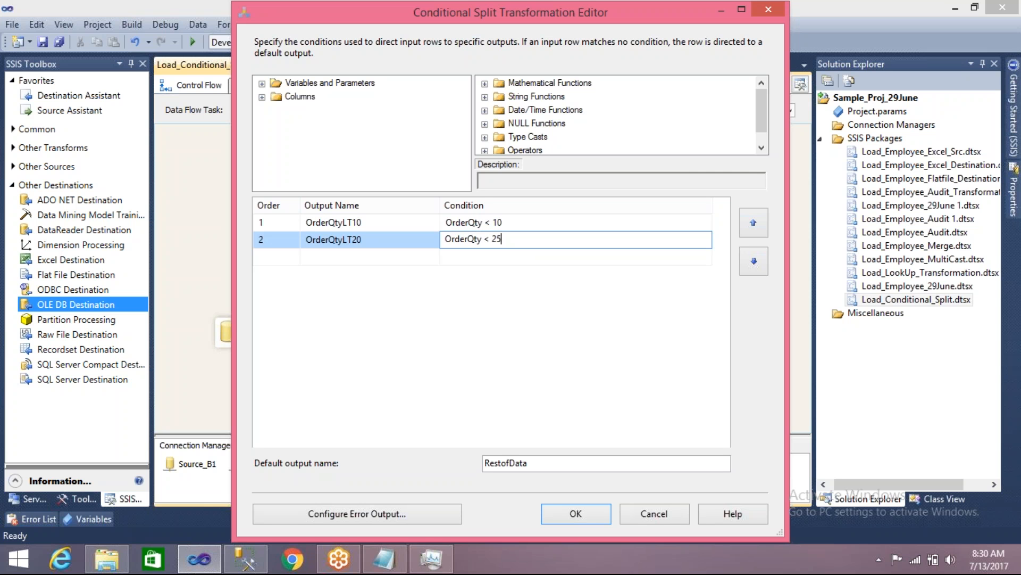
pyautogui.moveTo(510, 238); pyautogui.dragTo(440, 238)
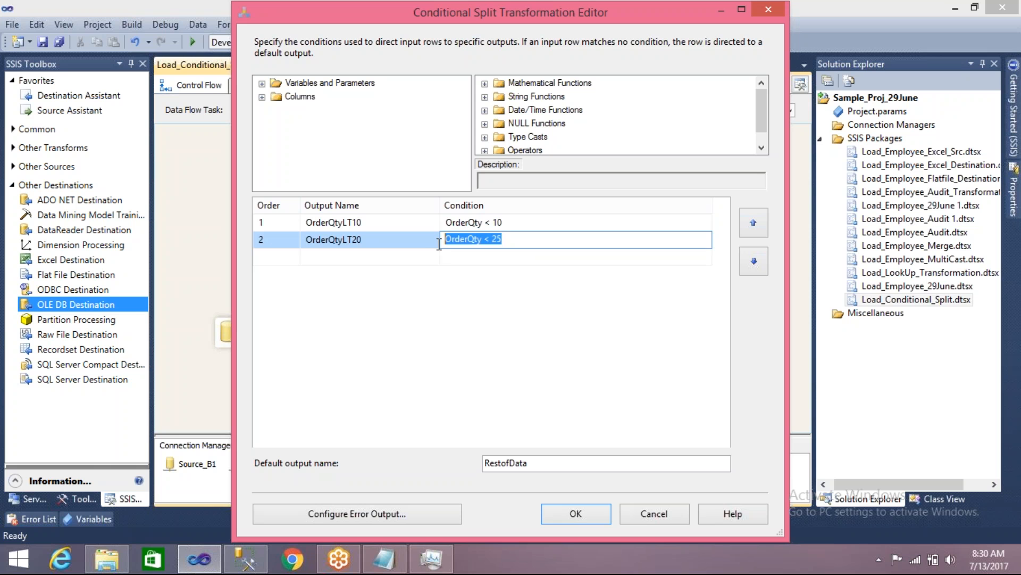
pyautogui.click(414, 288)
# - Switch to SQL Server Management Studio and check the first and last OrderQty values in the sorted SalesOrderDetailsLT20 results
pyautogui.click(246, 559)
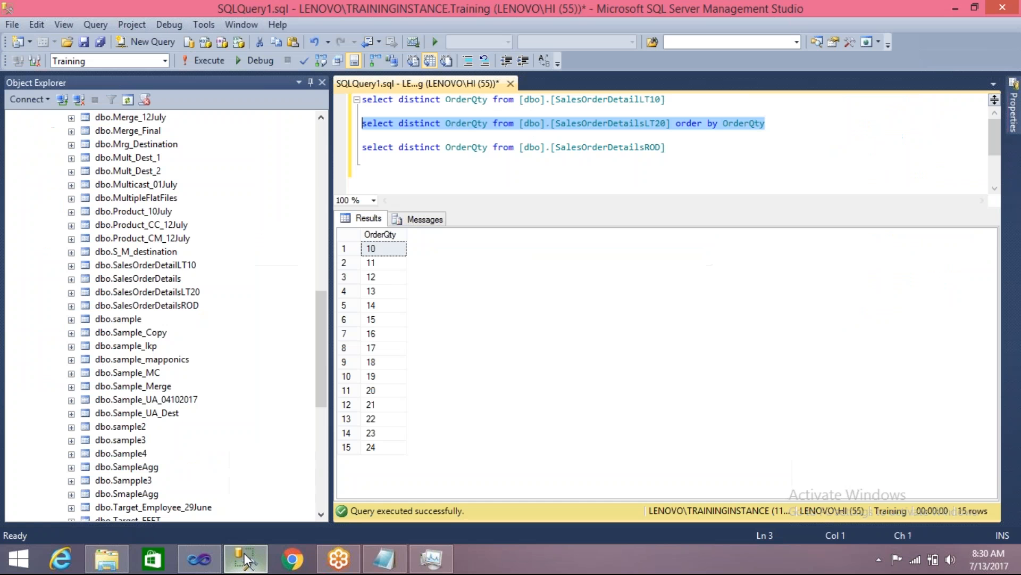
pyautogui.click(391, 250)
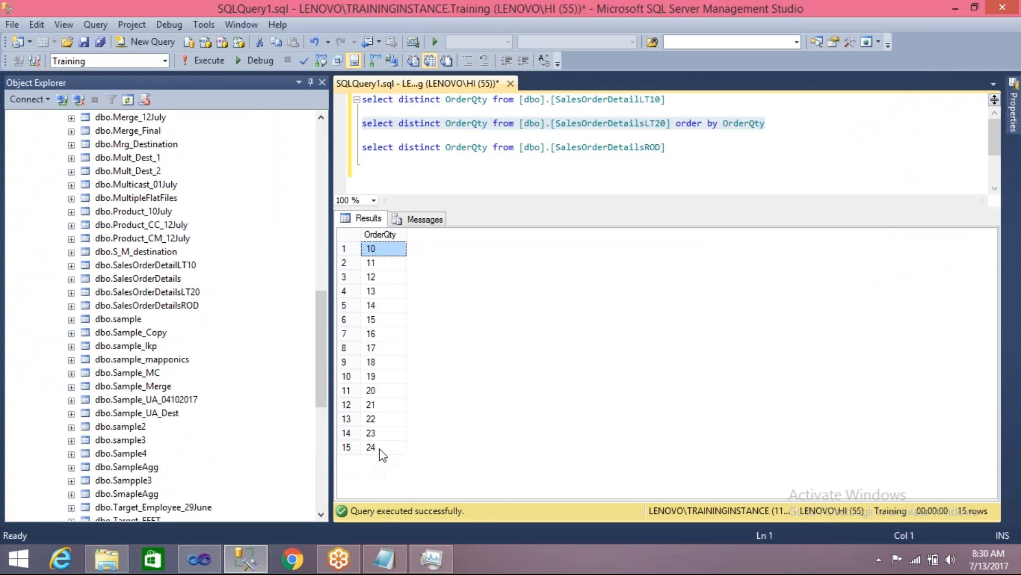
pyautogui.click(379, 448)
# - Check the default output name RestofData in Visual Studio's Conditional Split Transformation Editor, and return to SQL Server Management Studio
pyautogui.click(199, 558)
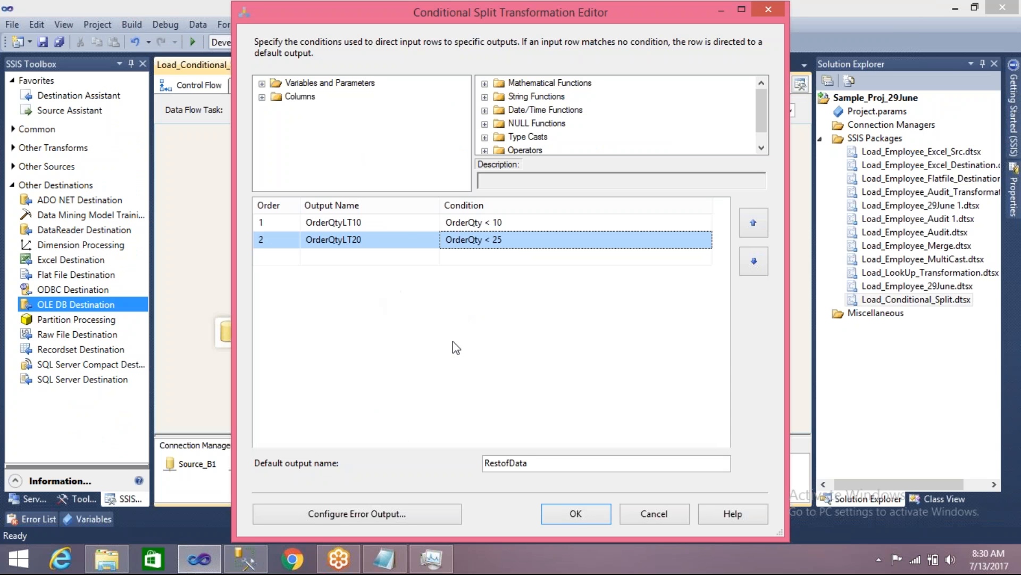
pyautogui.click(534, 462)
pyautogui.moveTo(533, 463); pyautogui.dragTo(472, 463)
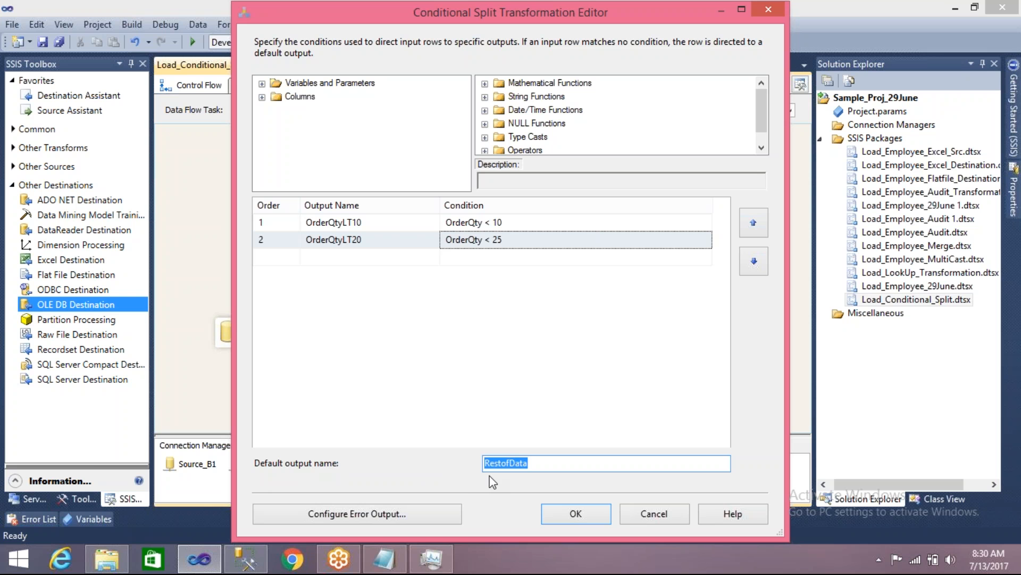
pyautogui.click(252, 559)
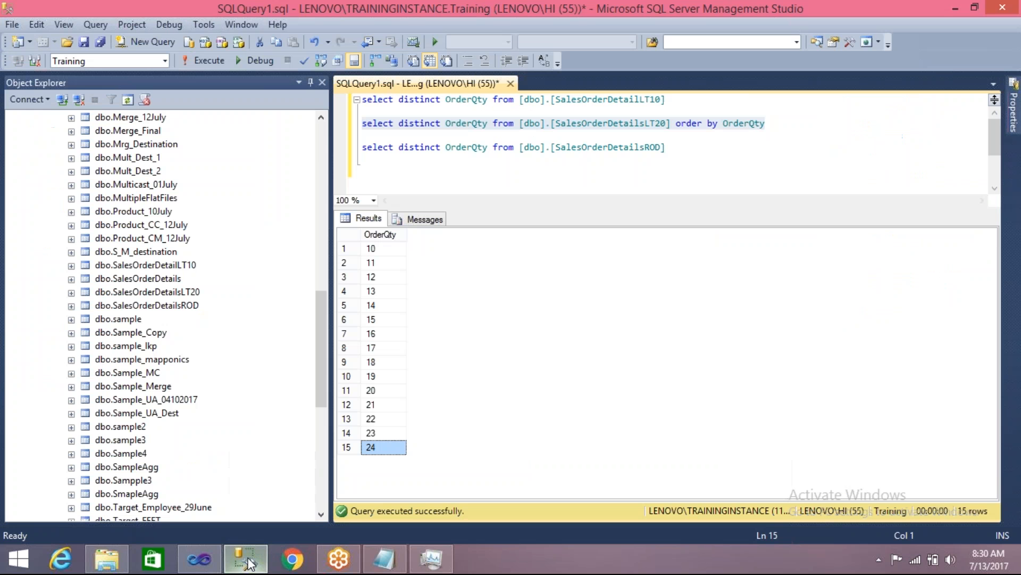
# - Execute only the SalesOrderDetailsROD query and check the first and last OrderQty values in its results
pyautogui.moveTo(674, 148); pyautogui.dragTo(362, 149)
pyautogui.press('F5')
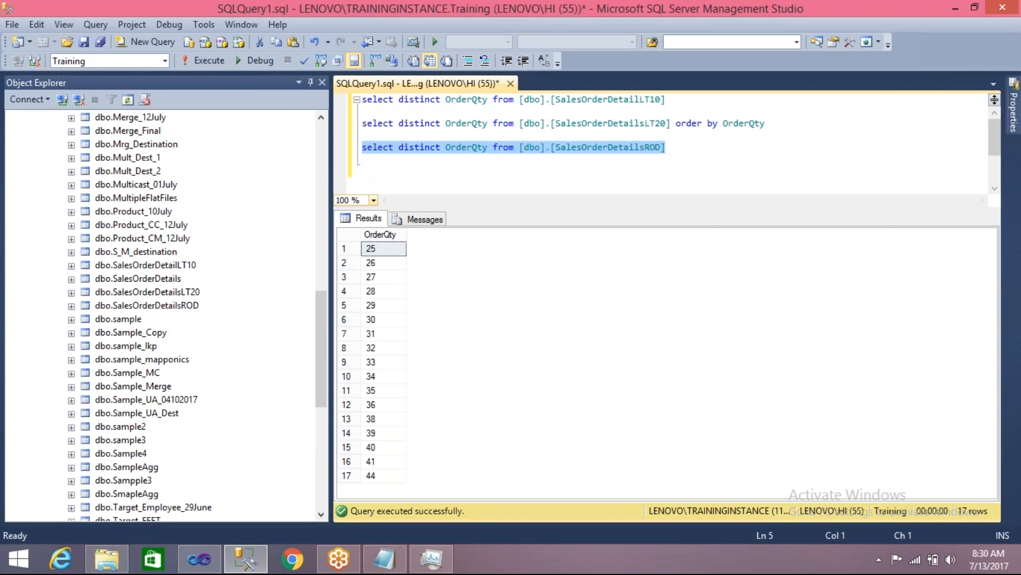
pyautogui.click(371, 252)
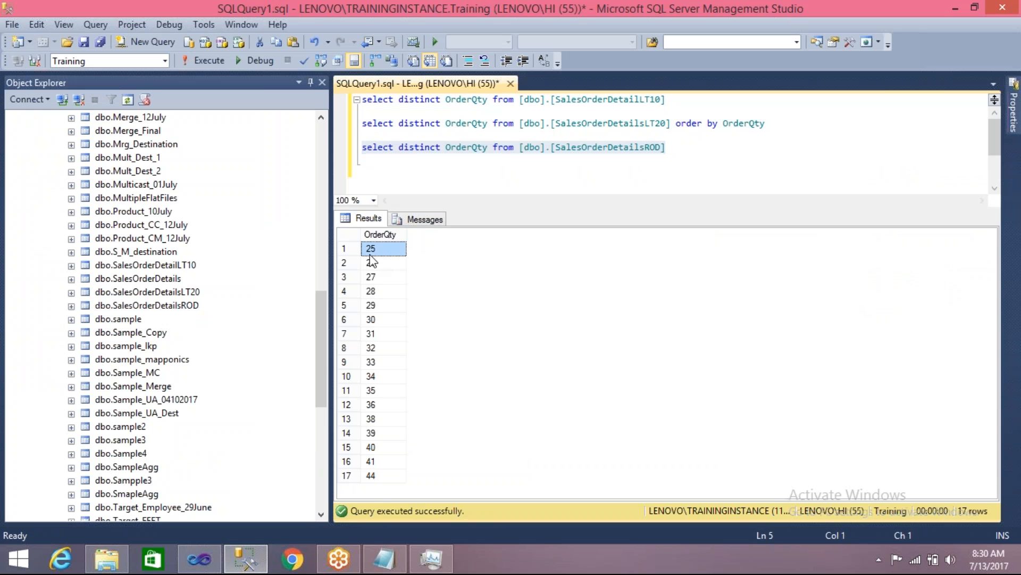
pyautogui.click(381, 477)
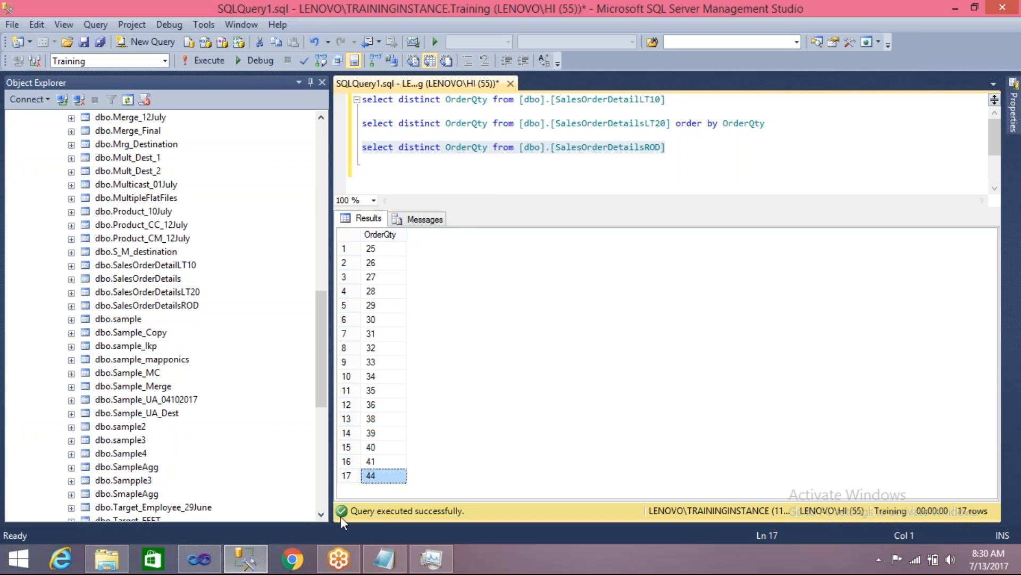
# - Switch to Visual Studio, accept the Conditional Split editor, and align the OLE DB Source and Conditional Split closer together in the data flow
pyautogui.click(202, 568)
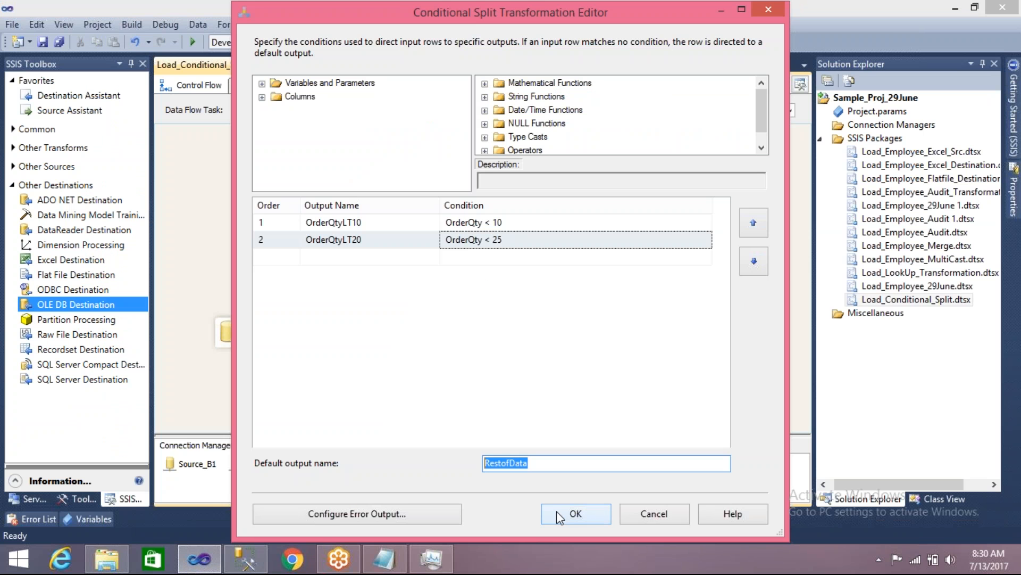
pyautogui.click(572, 513)
pyautogui.moveTo(445, 263); pyautogui.dragTo(441, 250)
pyautogui.click(427, 186)
pyautogui.moveTo(427, 186); pyautogui.dragTo(408, 168)
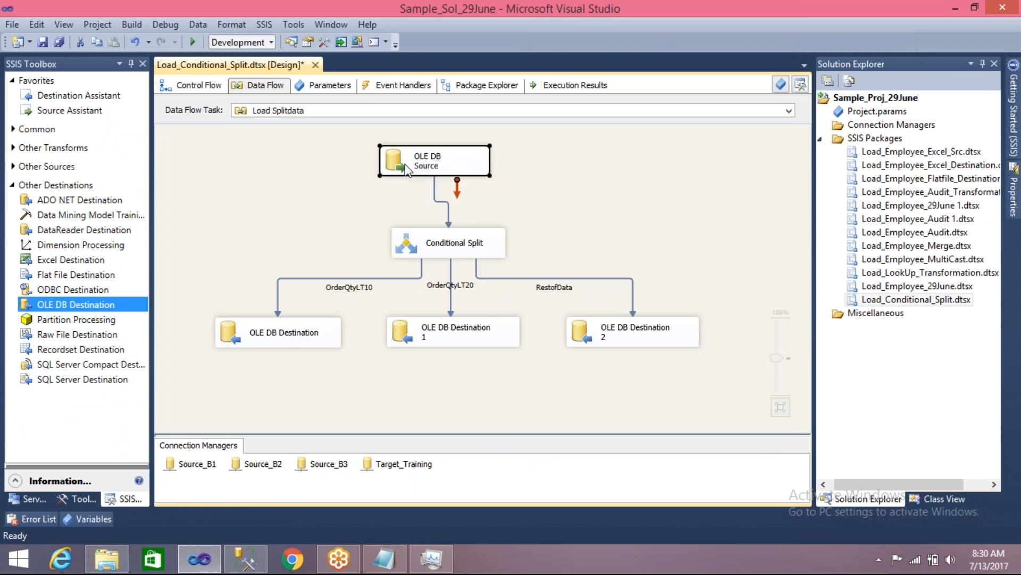
pyautogui.moveTo(418, 249); pyautogui.dragTo(399, 223)
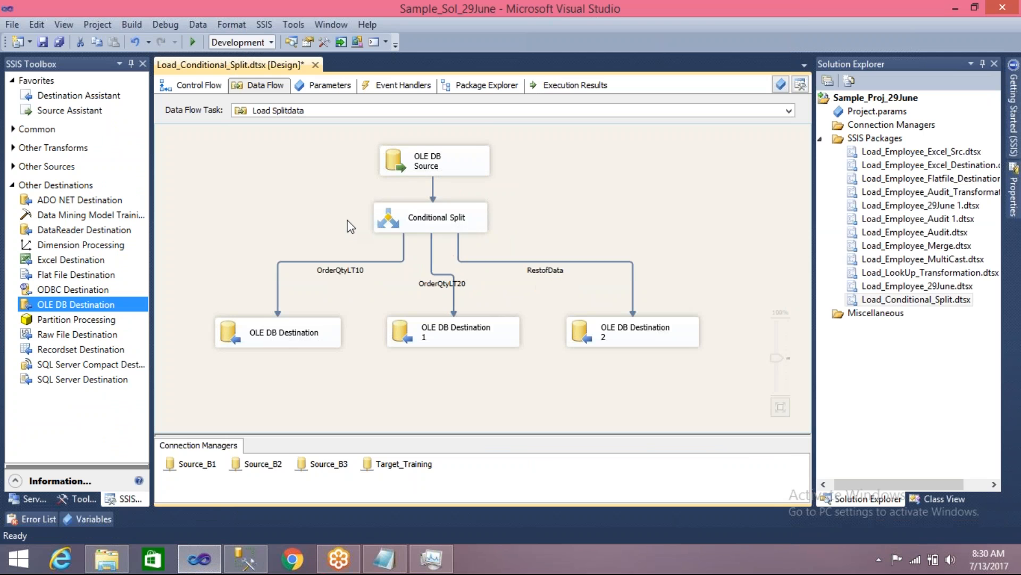
# - Reopen the Conditional Split editor to review its output conditions and default output name, and leave it without changes
pyautogui.doubleClick(387, 223)
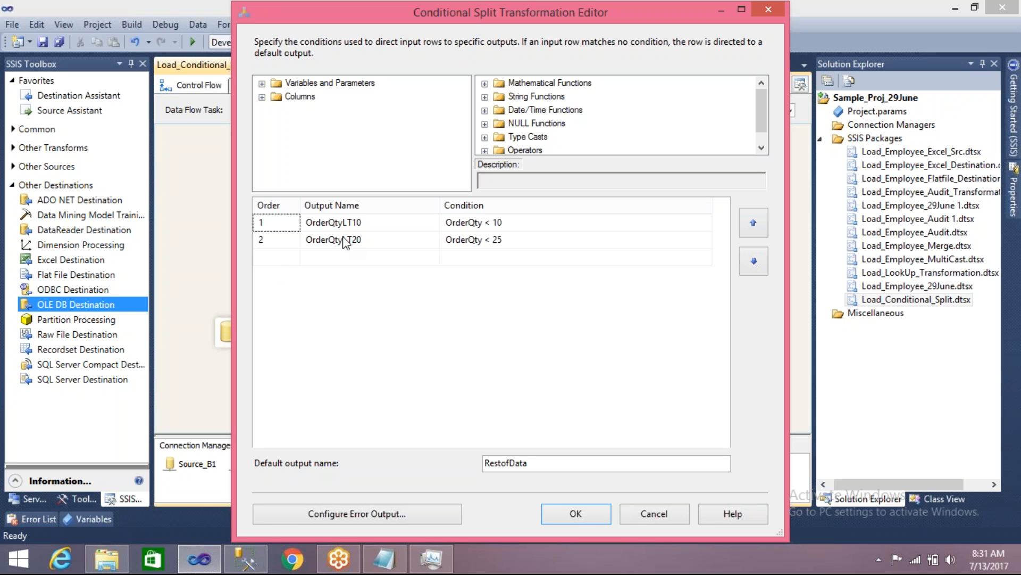
pyautogui.moveTo(529, 464); pyautogui.dragTo(464, 468)
pyautogui.click(390, 354)
pyautogui.click(647, 519)
# - Reposition the three OLE DB destinations so they sit evenly beneath the Conditional Split
pyautogui.moveTo(414, 349); pyautogui.dragTo(389, 350)
pyautogui.moveTo(315, 336); pyautogui.dragTo(298, 335)
pyautogui.moveTo(590, 326); pyautogui.dragTo(540, 324)
pyautogui.click(487, 299)
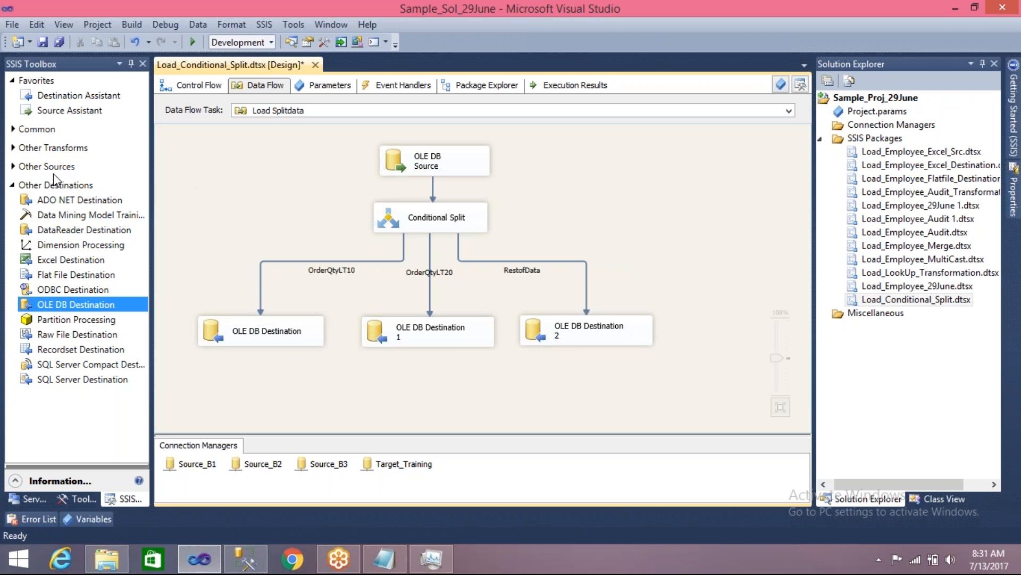
# - Examine the Multicast and Conditional Split transformations among the common data flow components, alongside the Conditional Split in the data flow
pyautogui.click(12, 186)
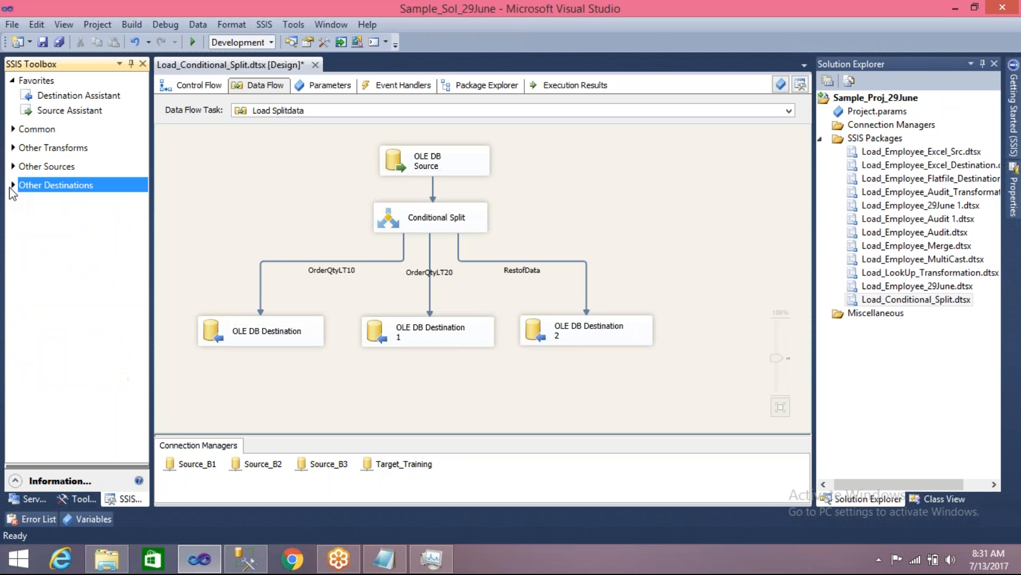
pyautogui.click(13, 148)
pyautogui.click(13, 148)
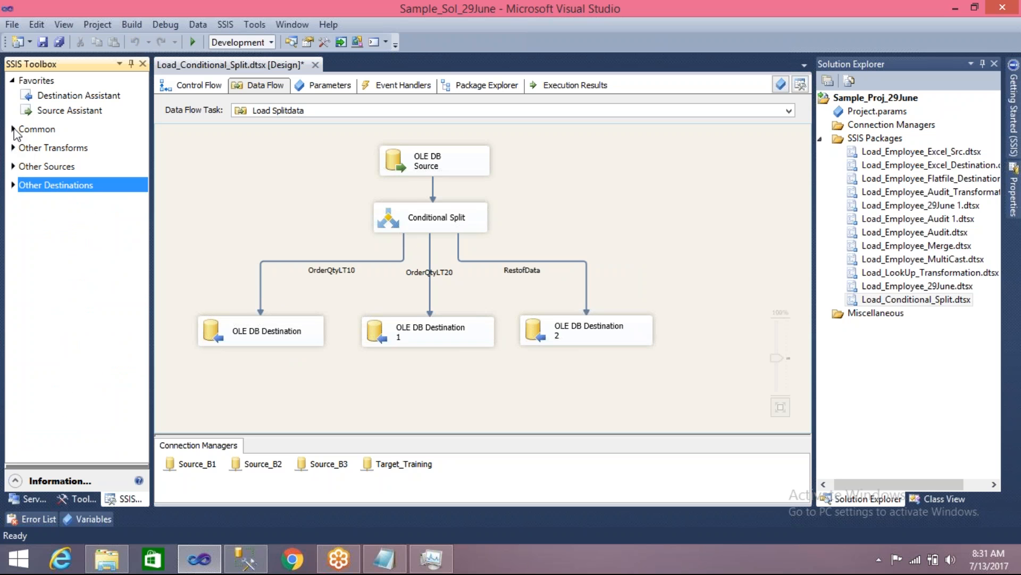
pyautogui.click(13, 130)
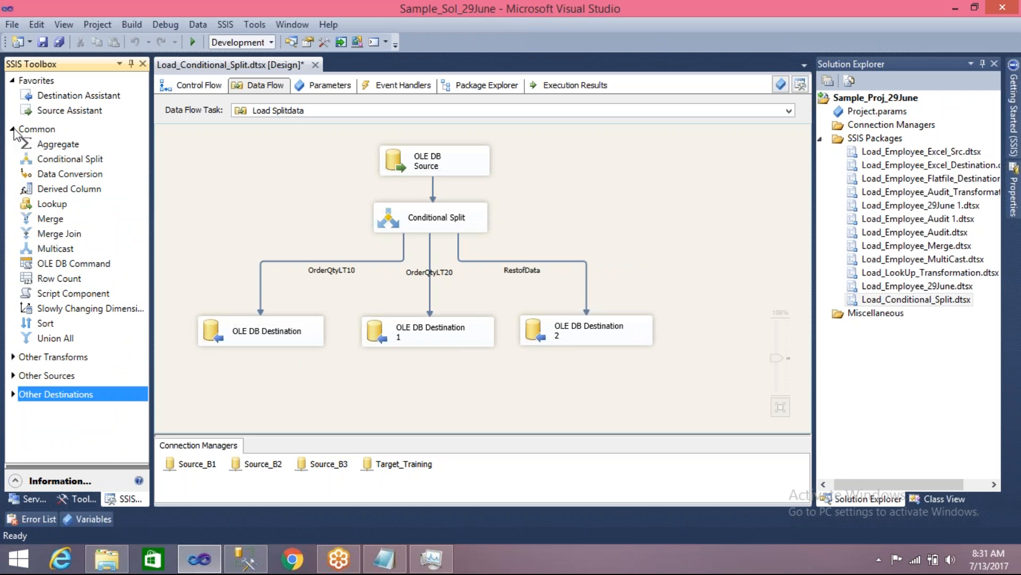
pyautogui.click(55, 248)
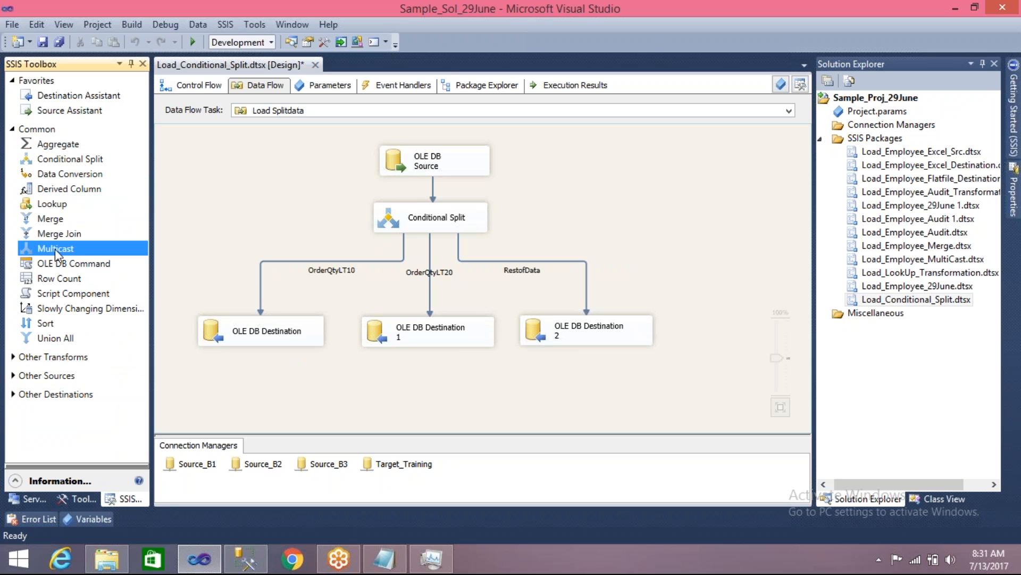
pyautogui.click(432, 219)
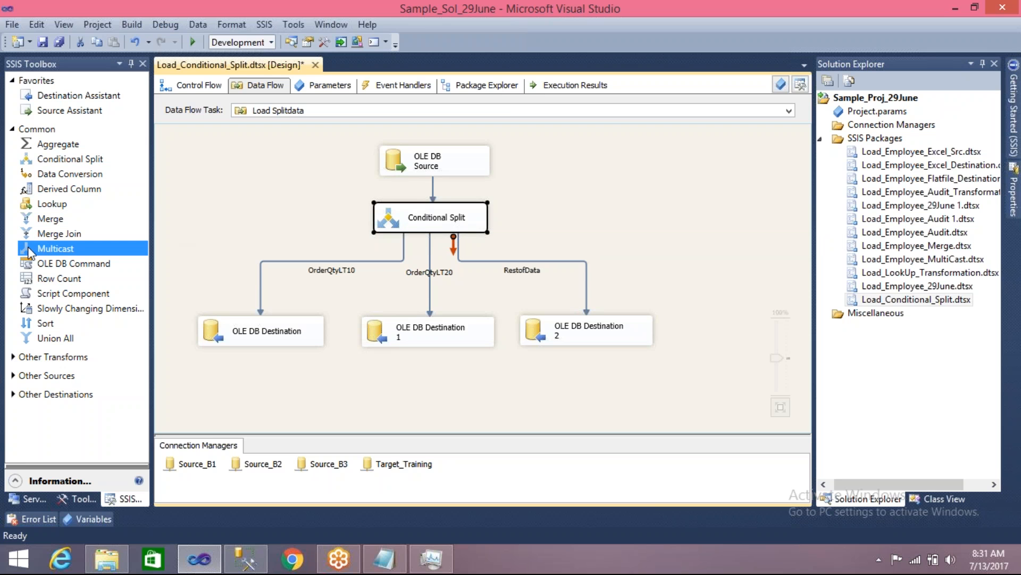
pyautogui.click(33, 159)
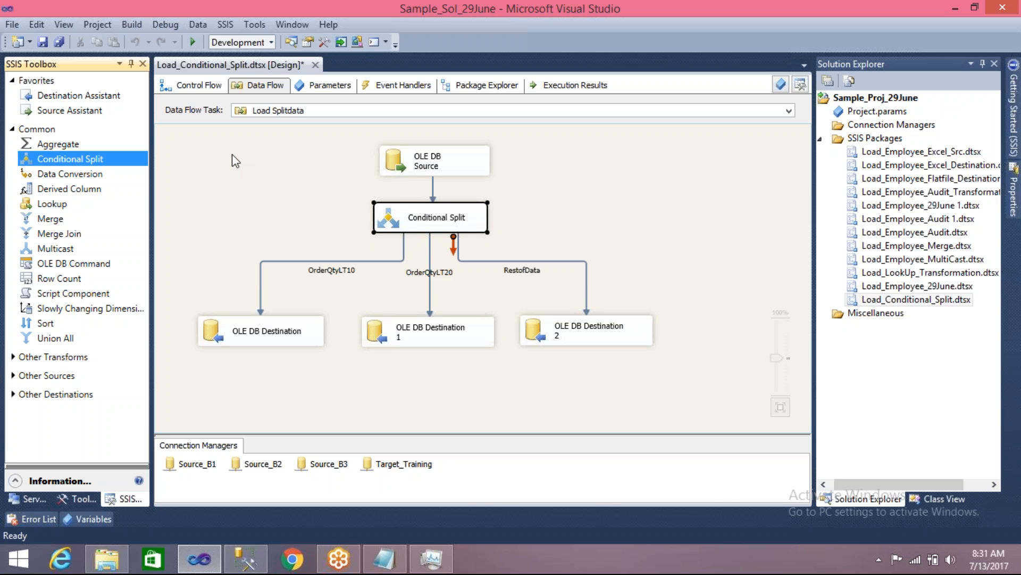
# - Return to the control flow and save the Load_Conditional_Split package
pyautogui.click(200, 91)
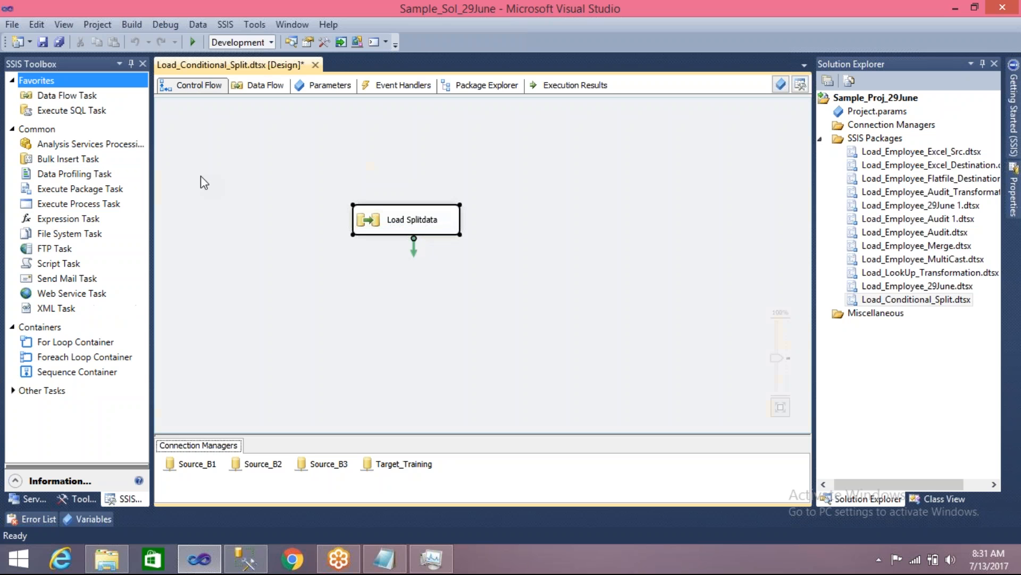
pyautogui.hotkey('ctrl', 's')
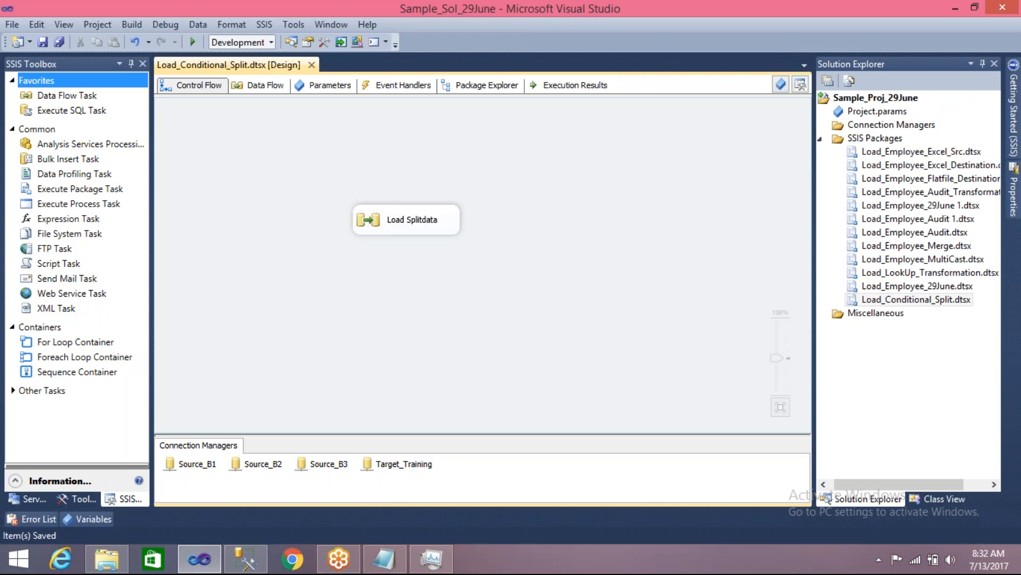
# - Switch to Notepad and add a dashed separator followed by the lines "union all/ merge" and "merge / merge join"
pyautogui.click(384, 558)
pyautogui.press('Return')
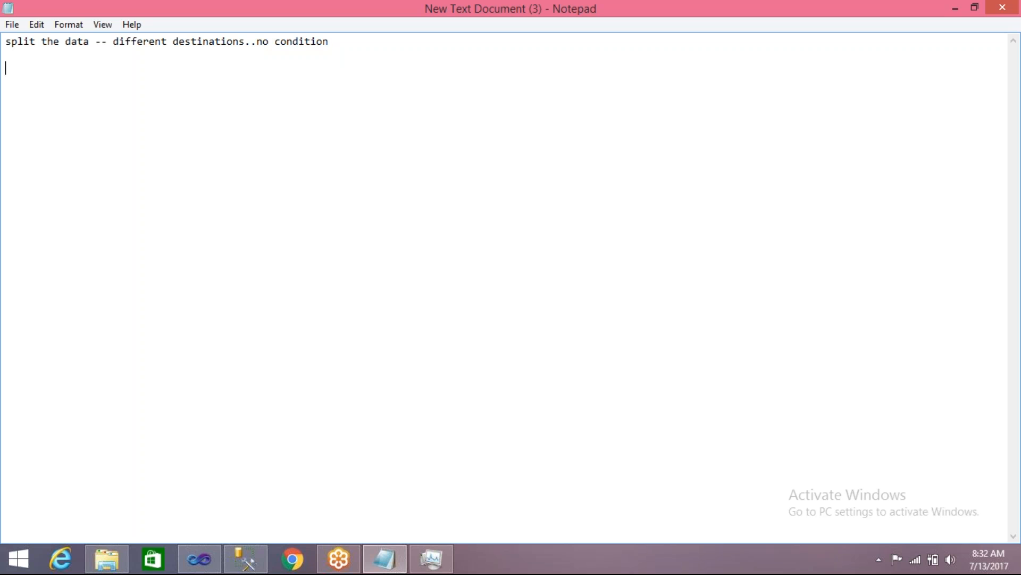
pyautogui.write('----------------')
pyautogui.press('Return')
pyautogui.write('union all/ merge')
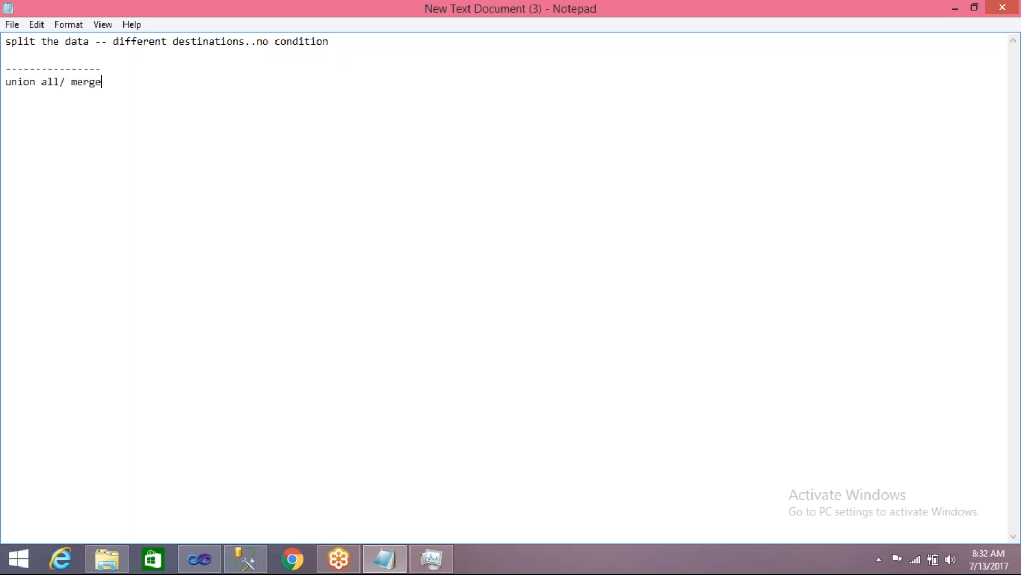
pyautogui.press('Return')
pyautogui.write('merge / merge join')
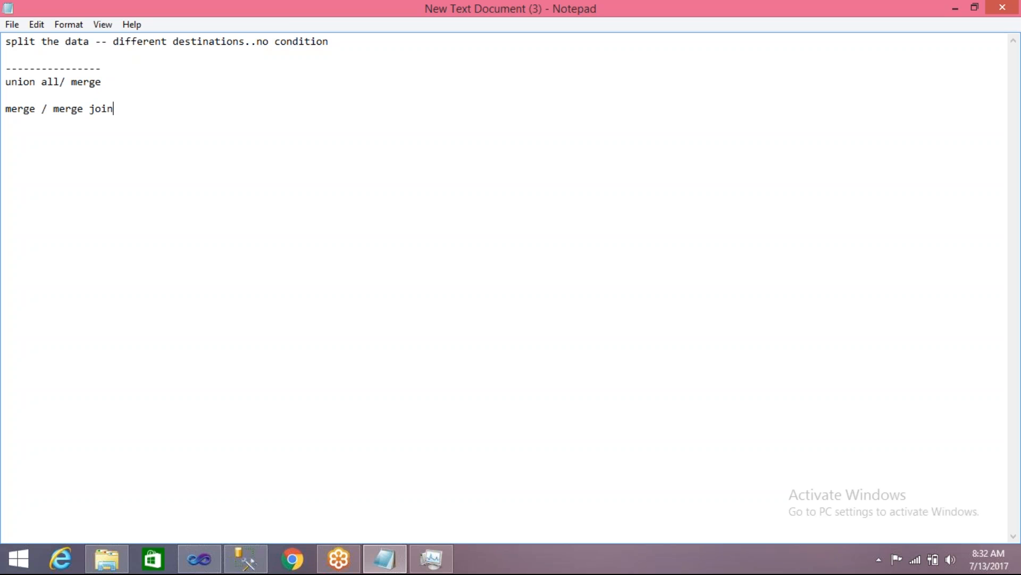
# - Add the line "conditional split / multicast" below the merge join note
pyautogui.press('Return')
pyautogui.press('Return')
pyautogui.write('conditional split/')
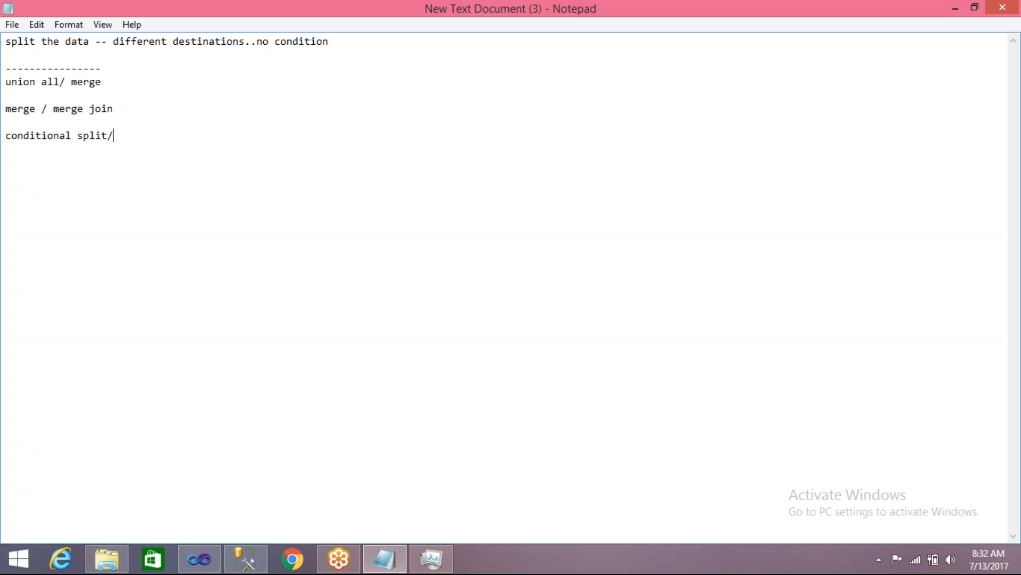
pyautogui.press('Left')
pyautogui.write('/ multicast')
pyautogui.click(323, 171)
# - Switch to Visual Studio, close the Load_Conditional_Split designer, and duplicate Load_Conditional_Split.dtsx in the project
pyautogui.click(199, 558)
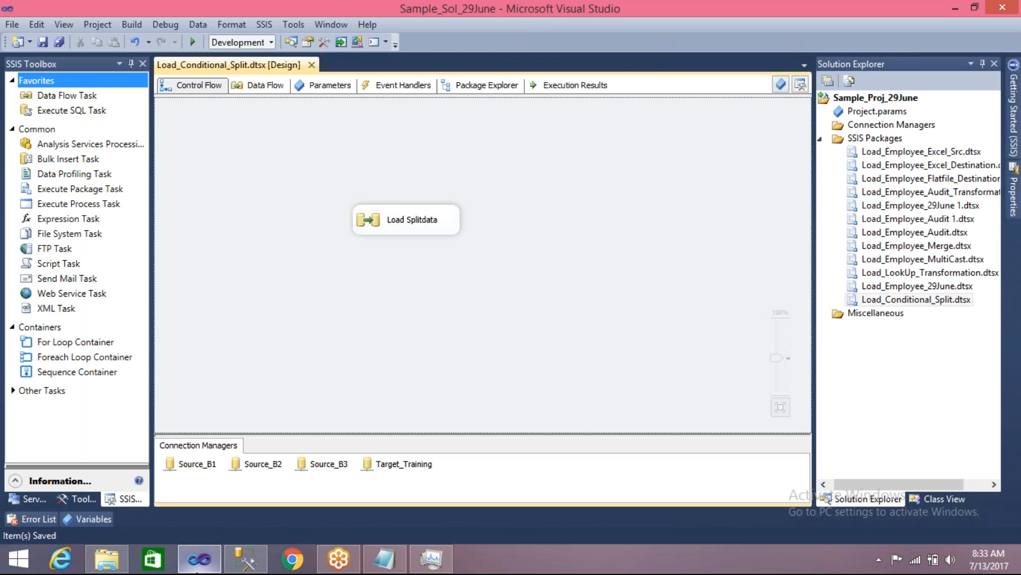
pyautogui.click(311, 66)
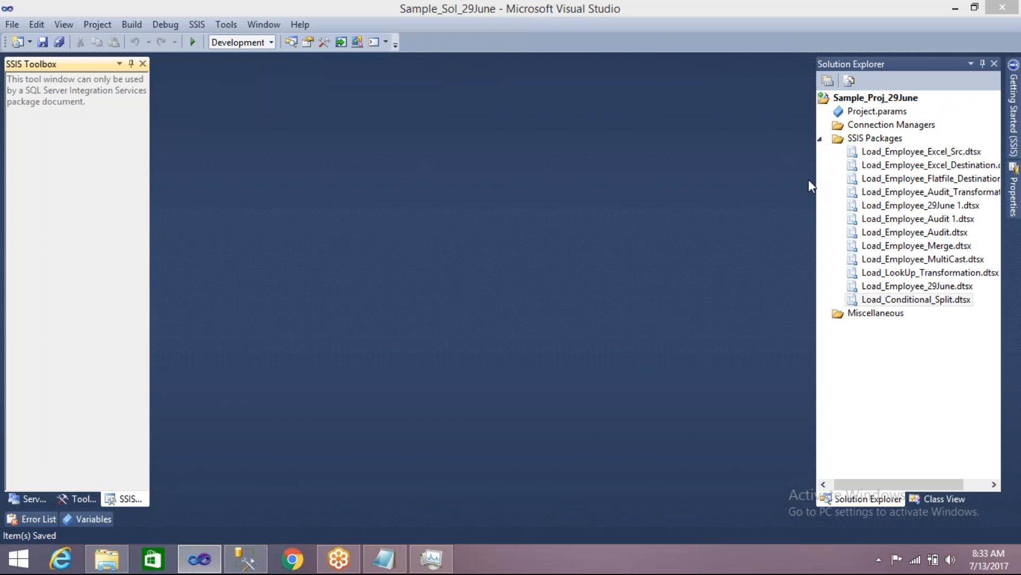
pyautogui.click(856, 300)
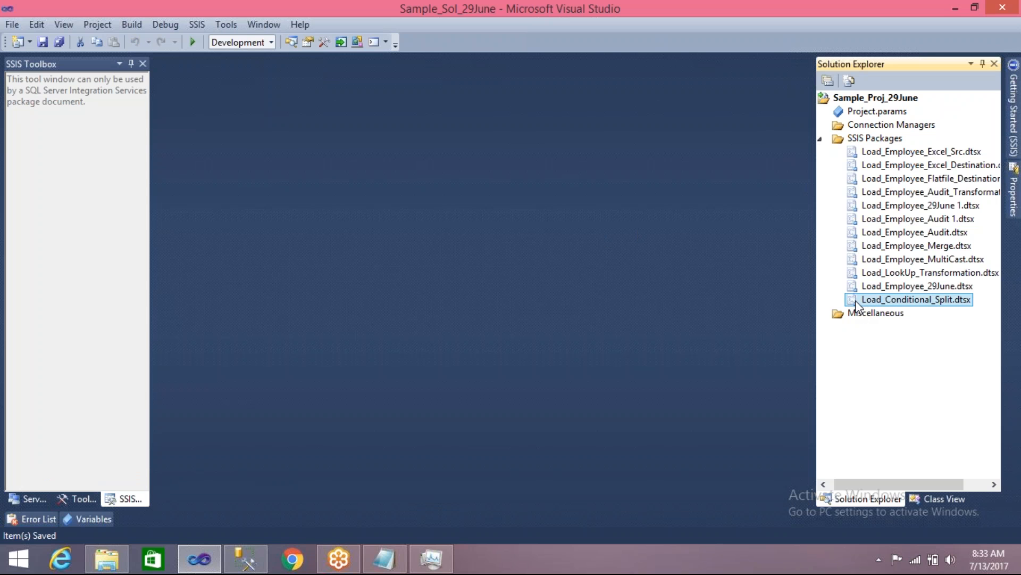
pyautogui.hotkey('ctrl', 'c')
pyautogui.hotkey('ctrl', 'v')
# - Rename the copied package as Load_Multi_Flat_files.dtsx
pyautogui.click(932, 315)
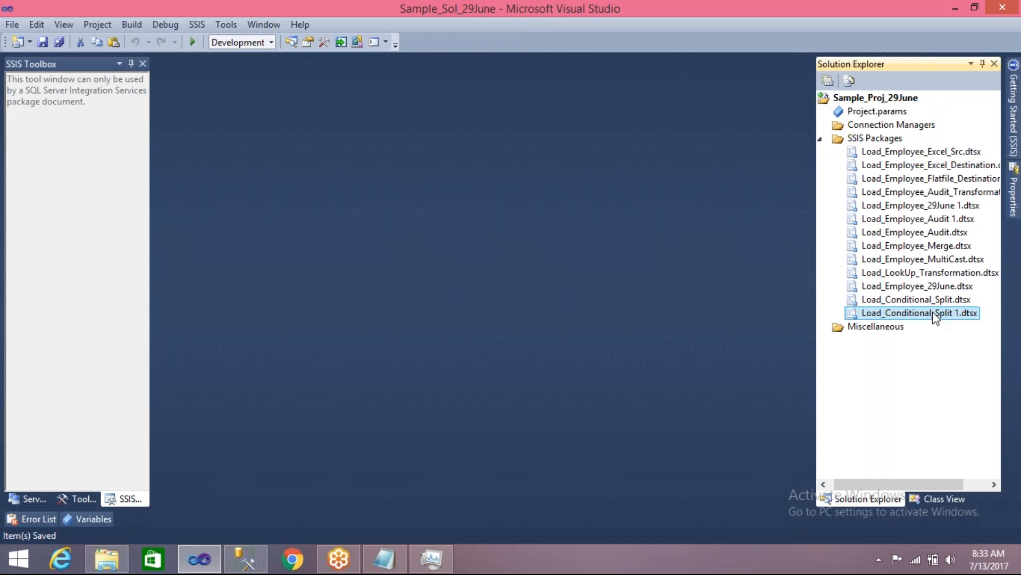
pyautogui.click(960, 315)
pyautogui.click(960, 315)
pyautogui.press('BackSpace')
pyautogui.press('BackSpace')
pyautogui.press('BackSpace')
pyautogui.press('BackSpace')
pyautogui.press('BackSpace')
pyautogui.press('BackSpace')
pyautogui.press('BackSpace')
pyautogui.press('BackSpace')
pyautogui.press('BackSpace')
pyautogui.press('BackSpace')
pyautogui.press('BackSpace')
pyautogui.press('BackSpace')
pyautogui.press('BackSpace')
pyautogui.press('BackSpace')
pyautogui.press('BackSpace')
pyautogui.press('BackSpace')
pyautogui.press('BackSpace')
pyautogui.press('BackSpace')
pyautogui.press('BackSpace')
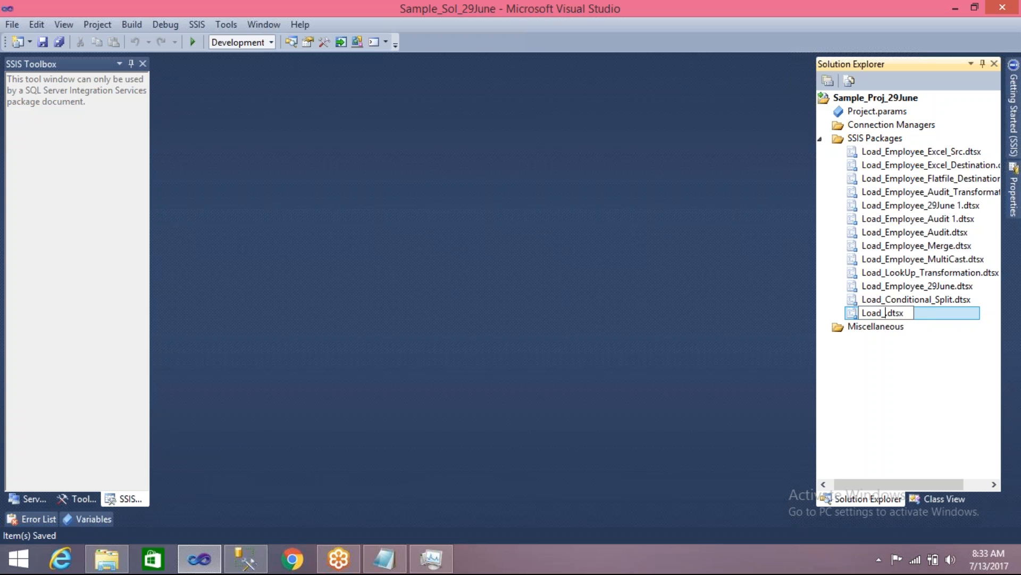
pyautogui.write('Multi_Flat')
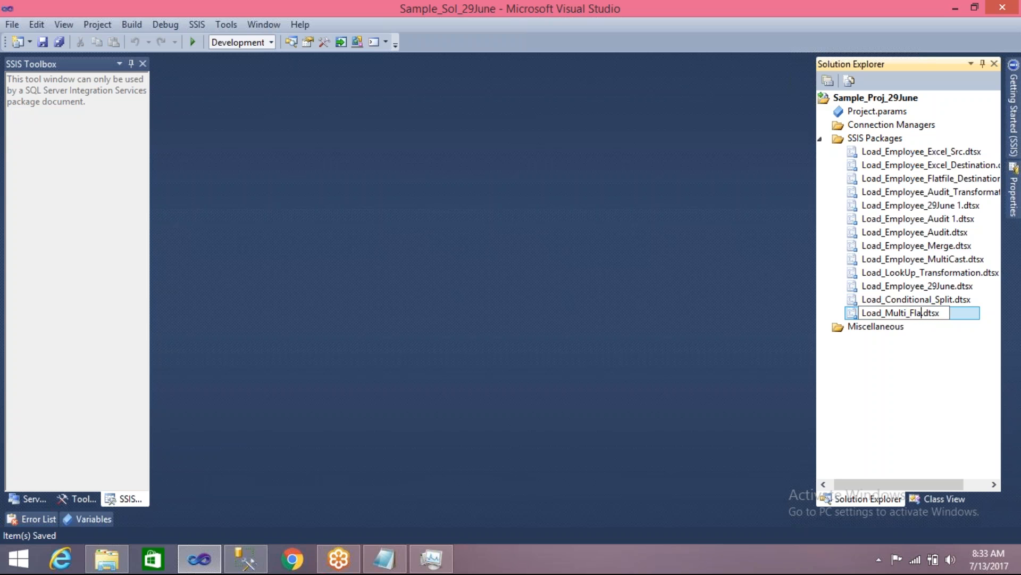
pyautogui.write('_files')
pyautogui.press('Escape')
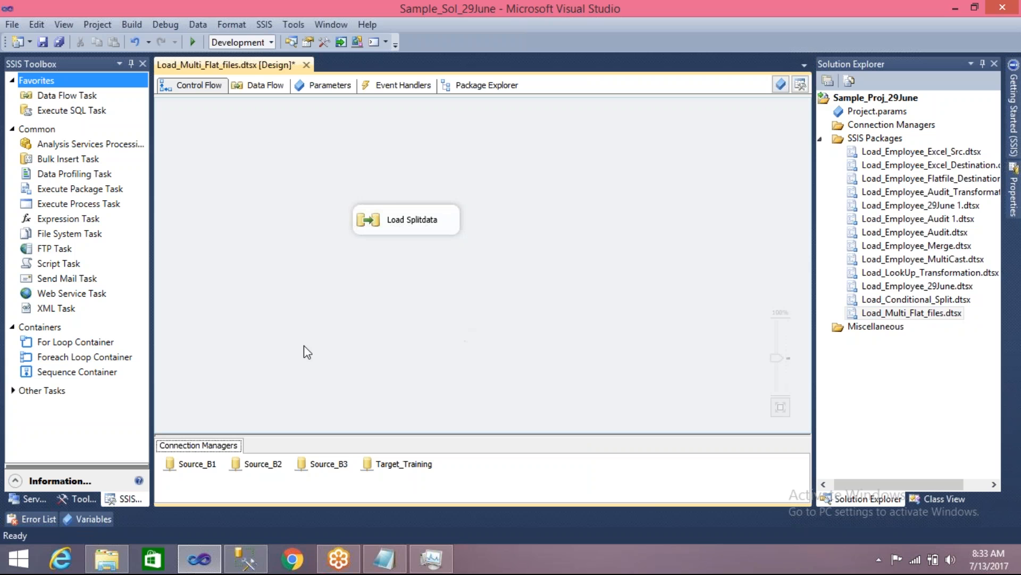
# - Save Load_Multi_Flat_files and delete its Load Splitdata task from the control flow
pyautogui.hotkey('ctrl', 's')
pyautogui.click(371, 226)
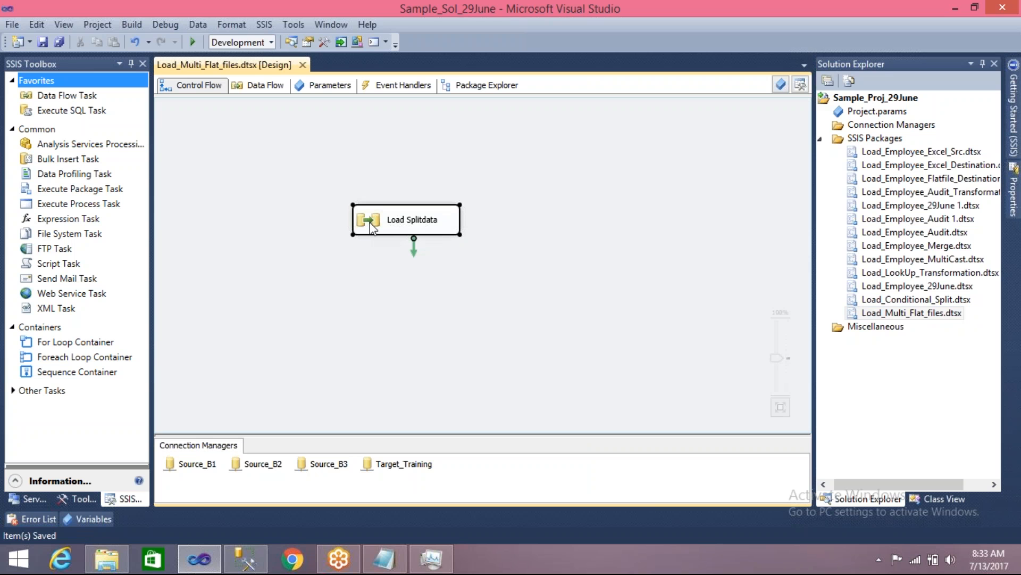
pyautogui.press('Delete')
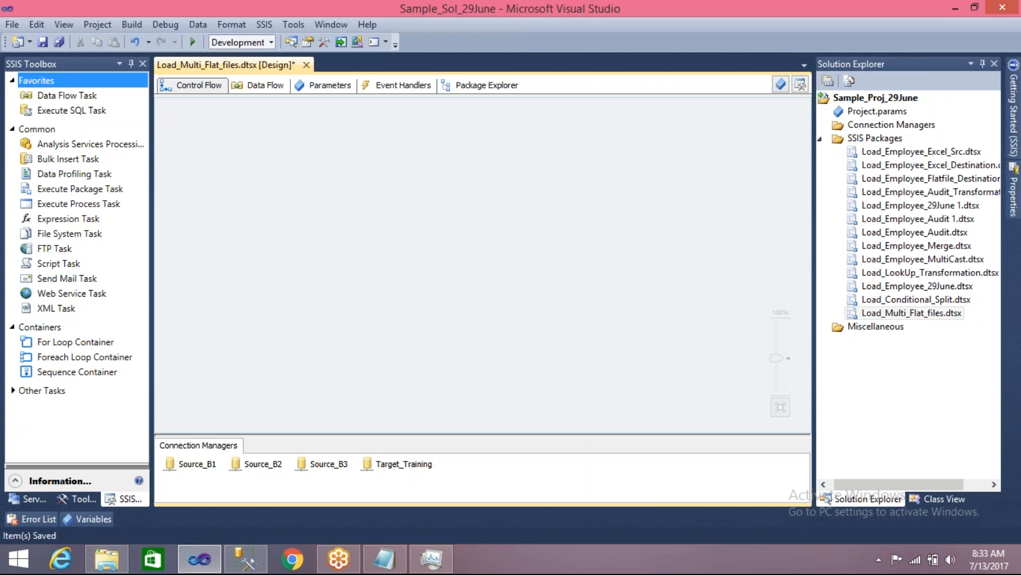
# - Switch to Notepad and add the heading "Loading Multiple Flatfiles" with a dashed line beneath it
pyautogui.click(392, 565)
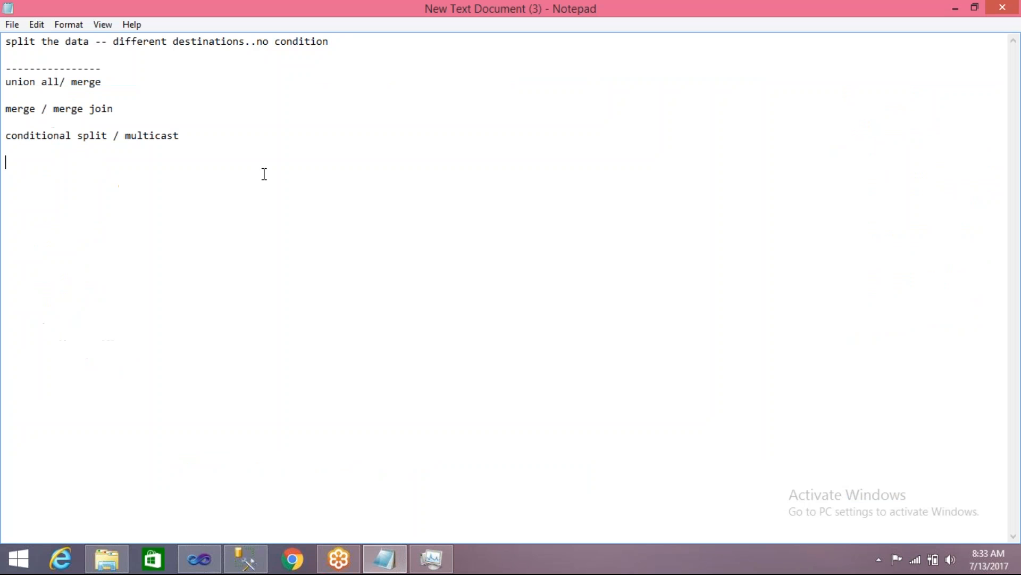
pyautogui.write('Loading Multipl')
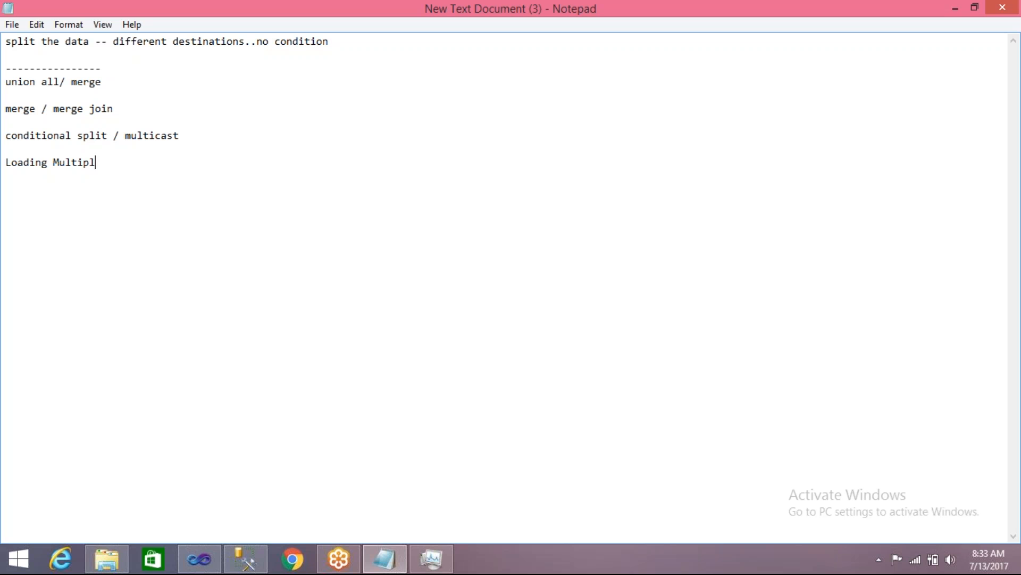
pyautogui.write('e Flatfiles')
pyautogui.press('Return')
pyautogui.write('-------------------')
# - Switch to Visual Studio, add a Data Flow Task to the Load_Multi_Flat_files control flow, and open its data flow
pyautogui.click(199, 560)
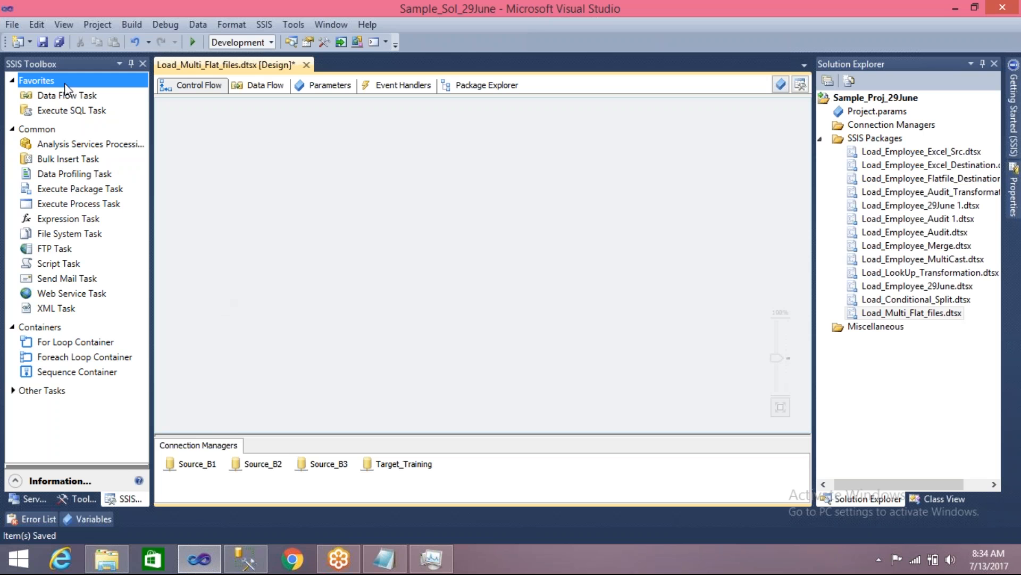
pyautogui.moveTo(68, 101); pyautogui.dragTo(330, 209)
pyautogui.doubleClick(356, 231)
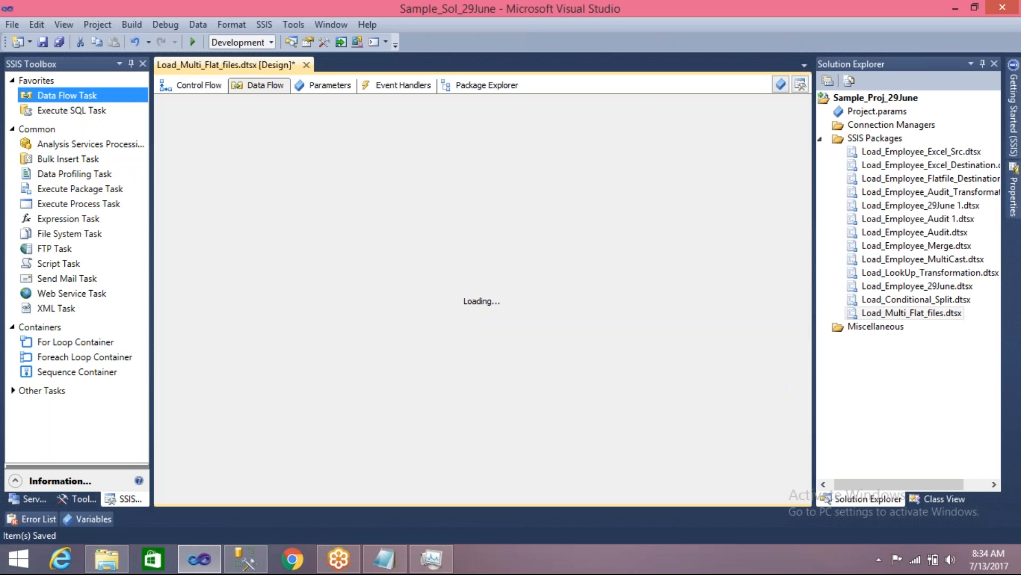
# - Add a Flat File Source to the empty data flow
pyautogui.click(12, 129)
pyautogui.click(12, 166)
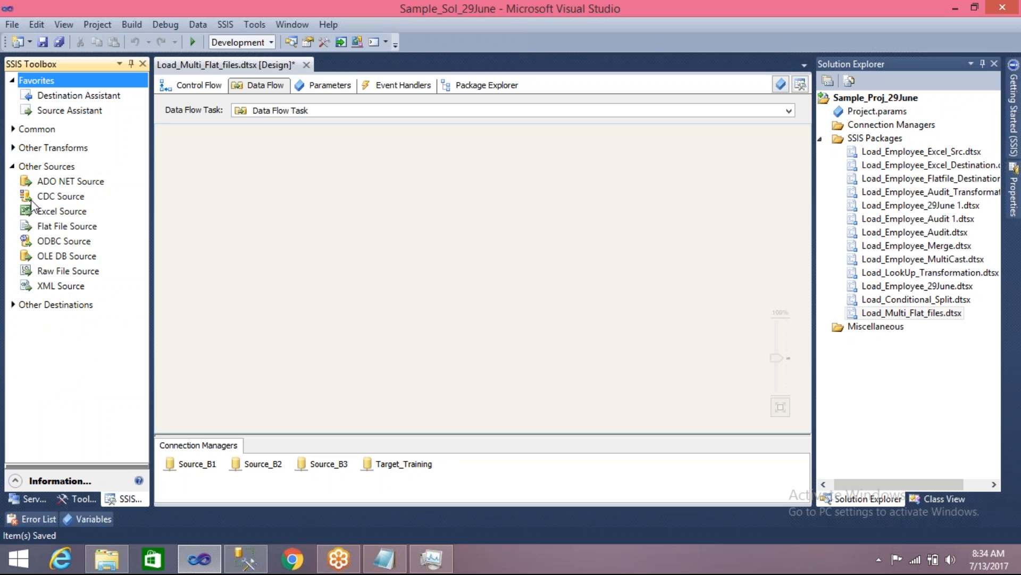
pyautogui.moveTo(47, 227); pyautogui.dragTo(333, 178)
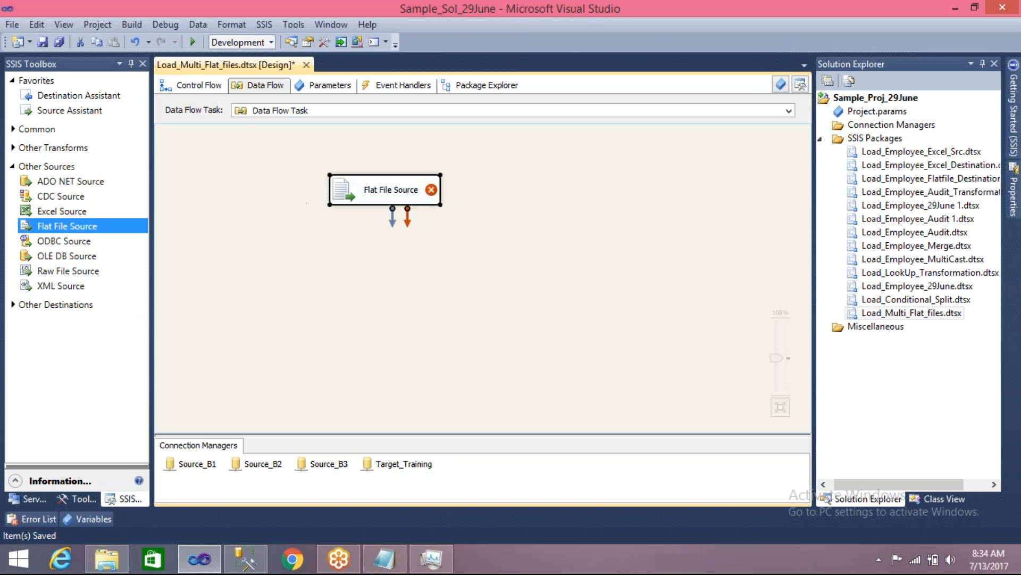
# - Add an OLE DB Destination below the Flat File Source and roughly align the two components
pyautogui.click(14, 166)
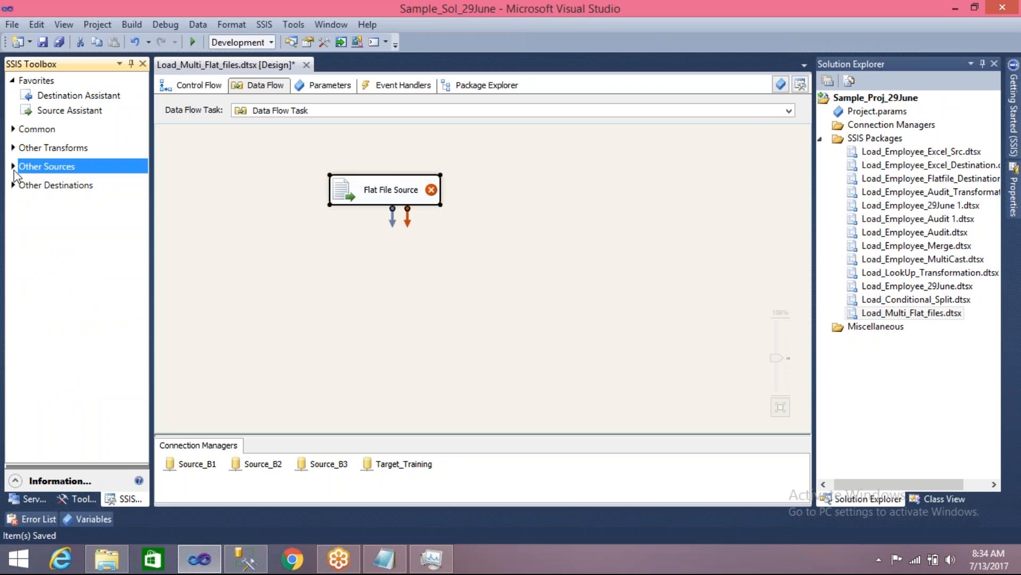
pyautogui.click(13, 185)
pyautogui.click(56, 309)
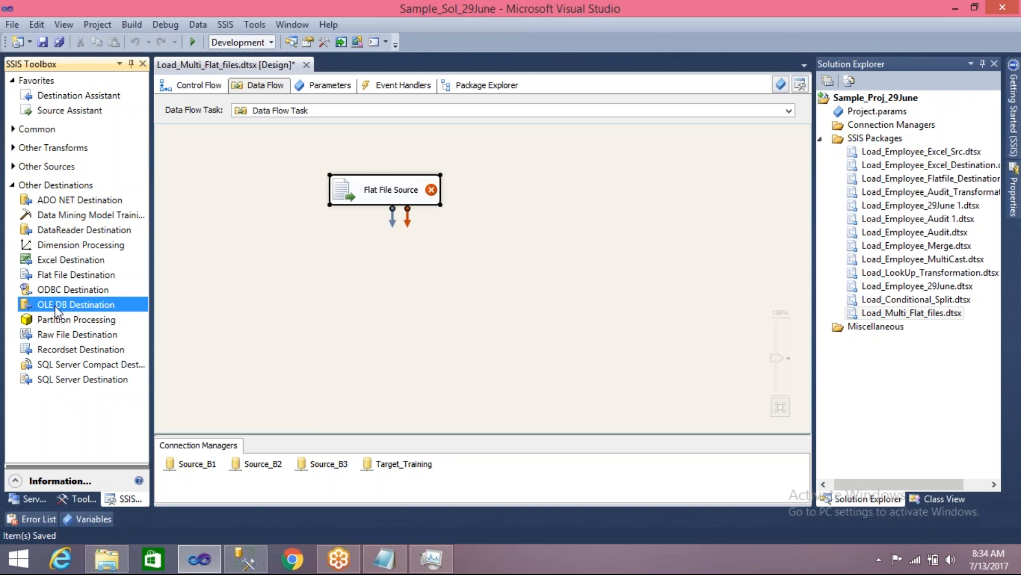
pyautogui.moveTo(57, 312); pyautogui.dragTo(345, 330)
pyautogui.click(382, 298)
pyautogui.click(368, 355)
pyautogui.moveTo(367, 353); pyautogui.dragTo(353, 344)
pyautogui.click(348, 202)
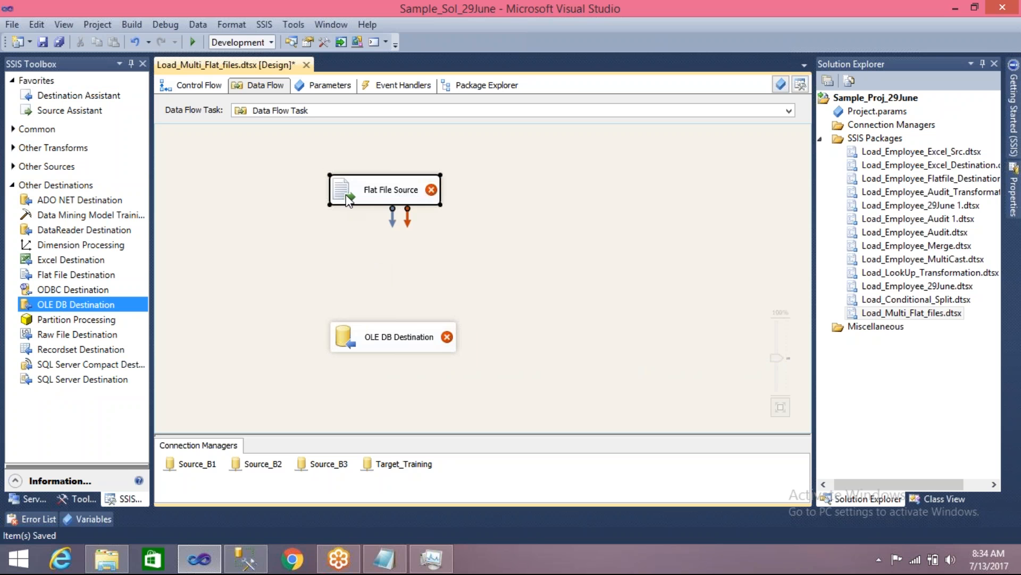
pyautogui.moveTo(346, 196); pyautogui.dragTo(341, 197)
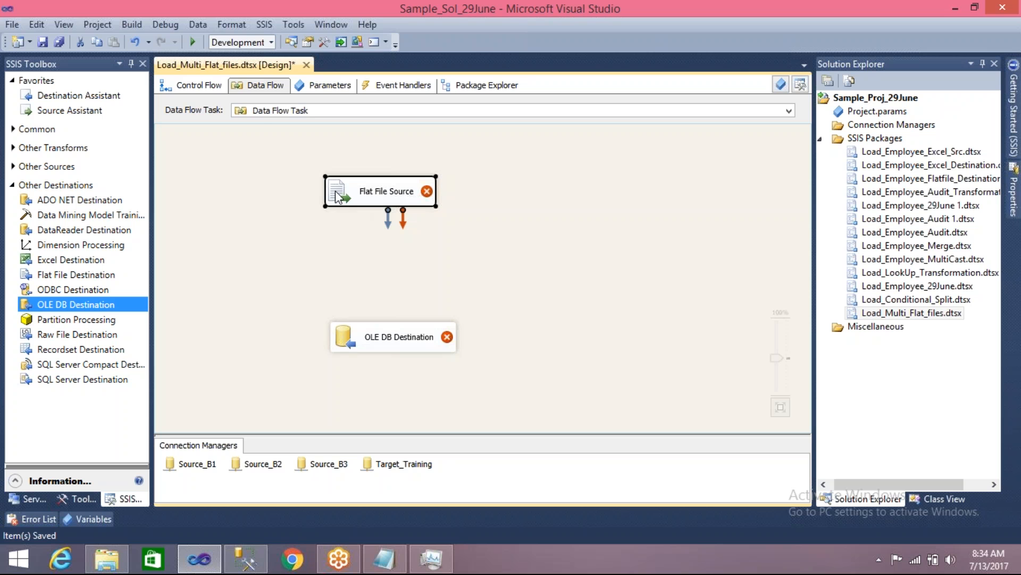
# - Open the Flat File Source for editing and start a new flat file connection manager named FF_product
pyautogui.doubleClick(335, 190)
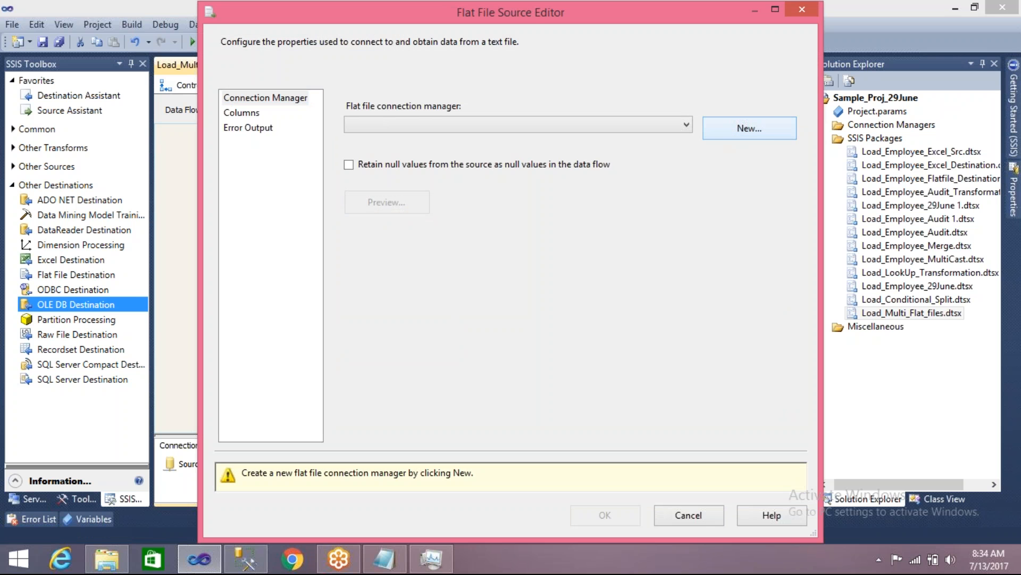
pyautogui.click(749, 129)
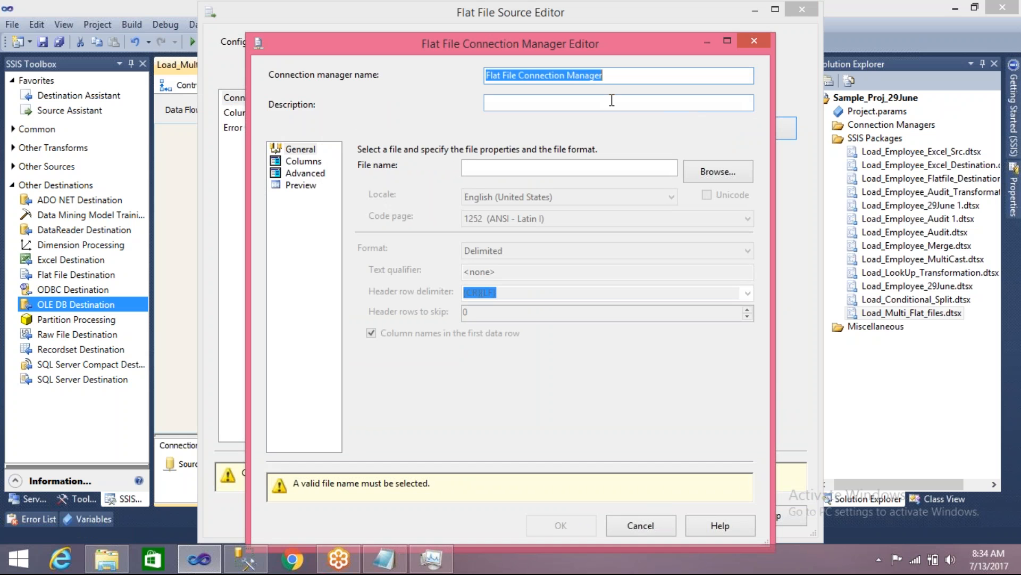
pyautogui.write('FF_product')
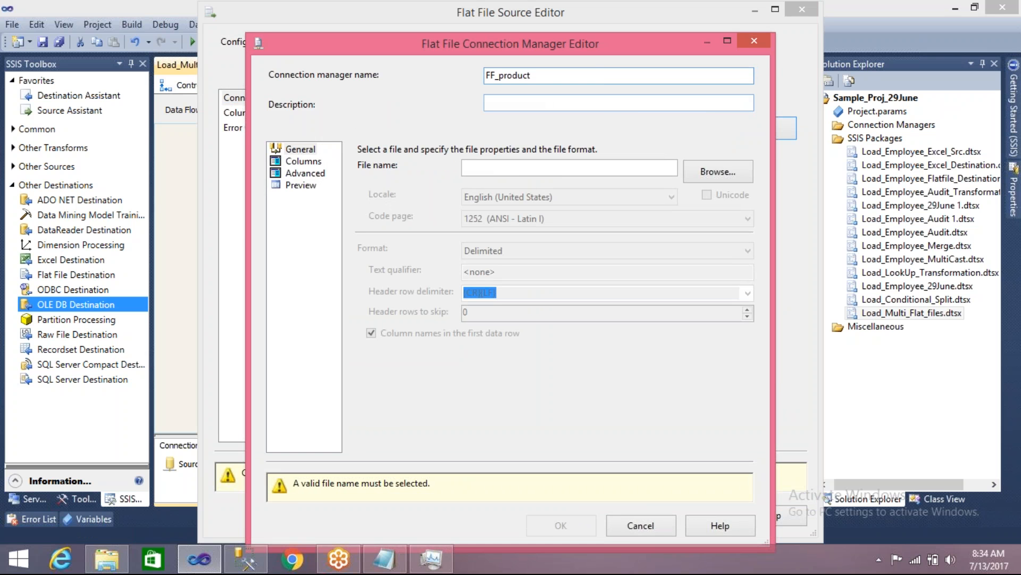
# - Choose FF_Product.txt from the E:\Test folder as the connection manager's source file
pyautogui.click(706, 174)
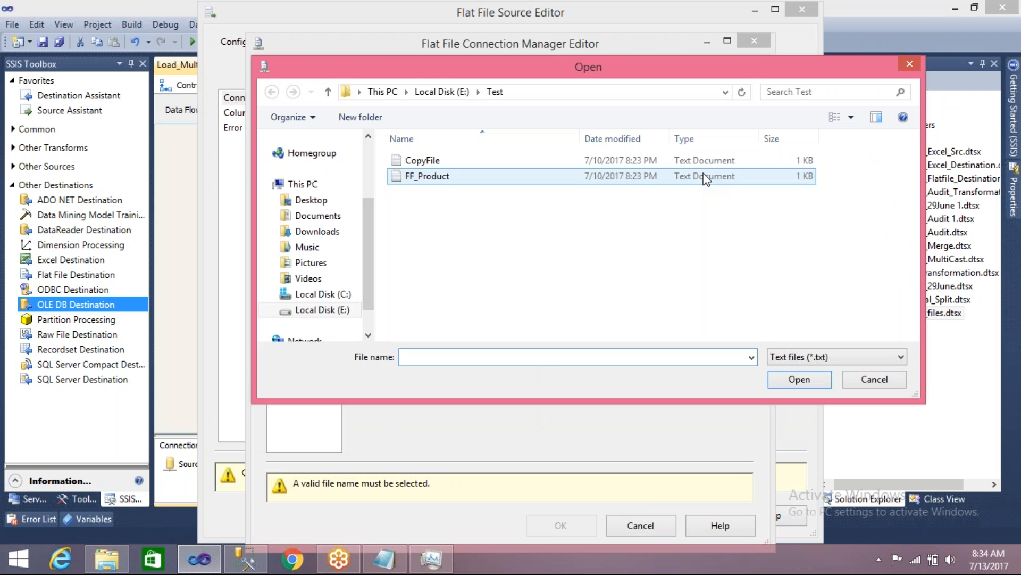
pyautogui.click(442, 92)
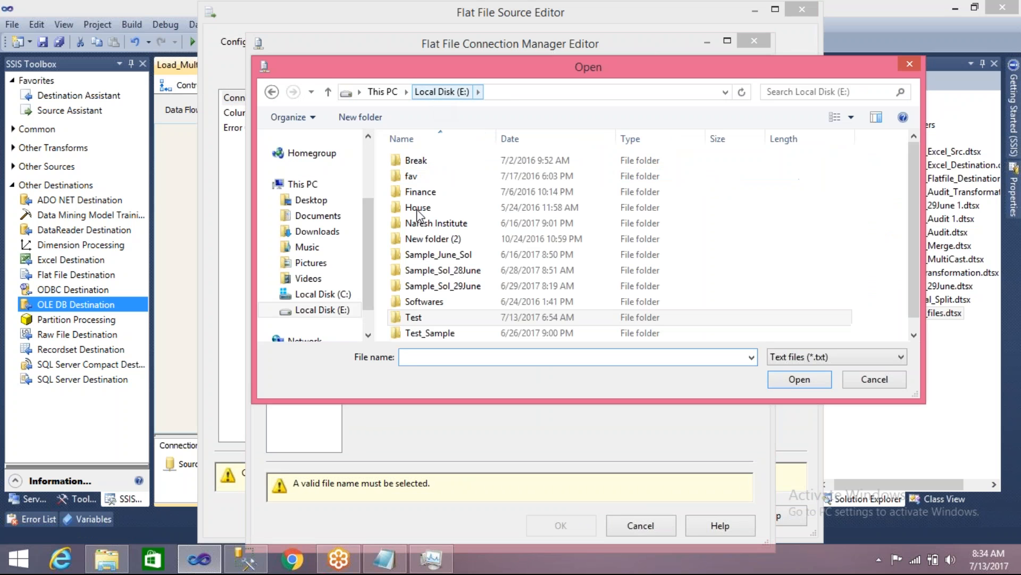
pyautogui.doubleClick(420, 317)
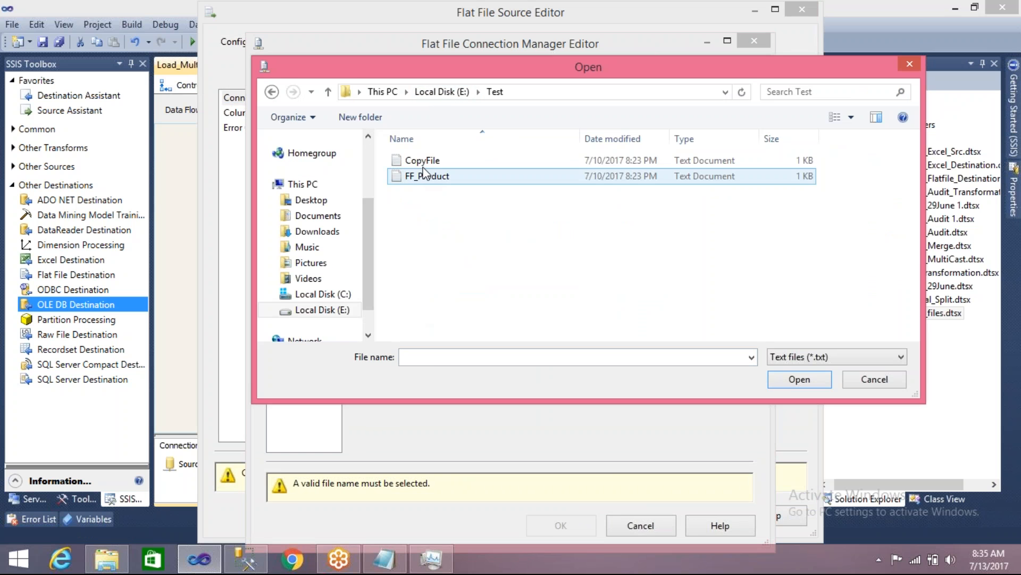
pyautogui.click(423, 165)
pyautogui.click(428, 178)
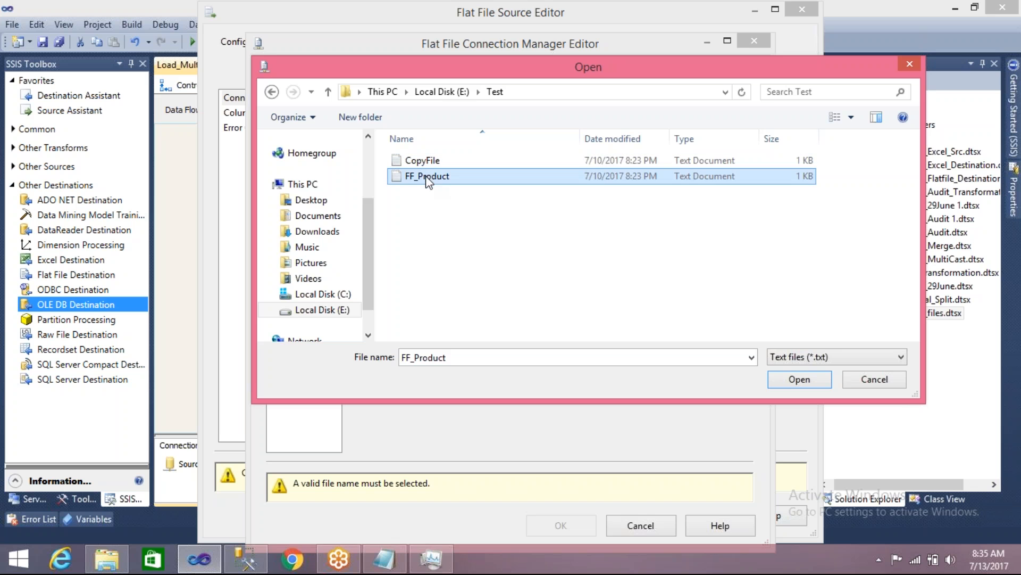
pyautogui.click(809, 377)
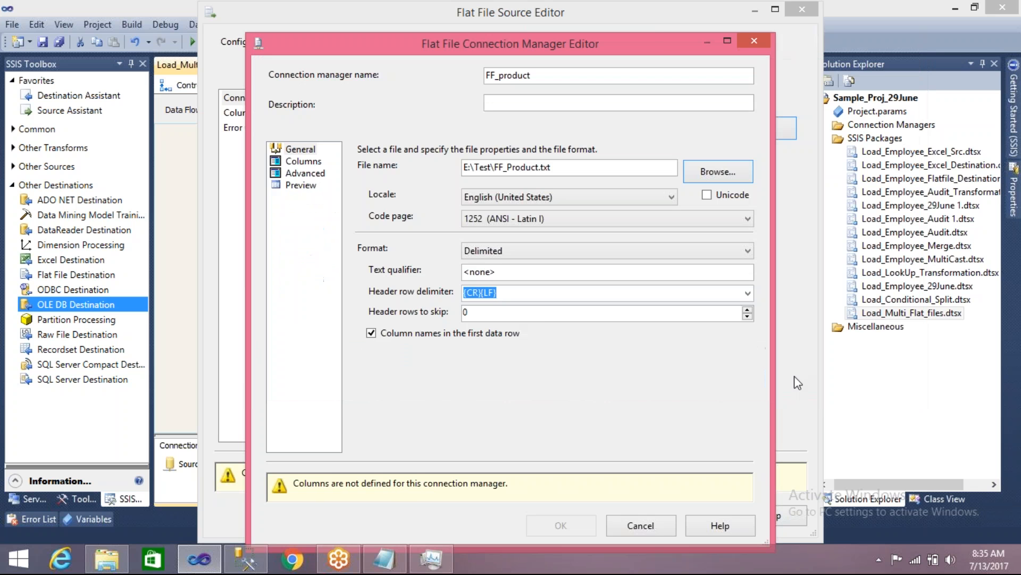
# - Define the file's columns in the FF_product connection, save it, and check the Flat File Source's column mapping
pyautogui.click(304, 161)
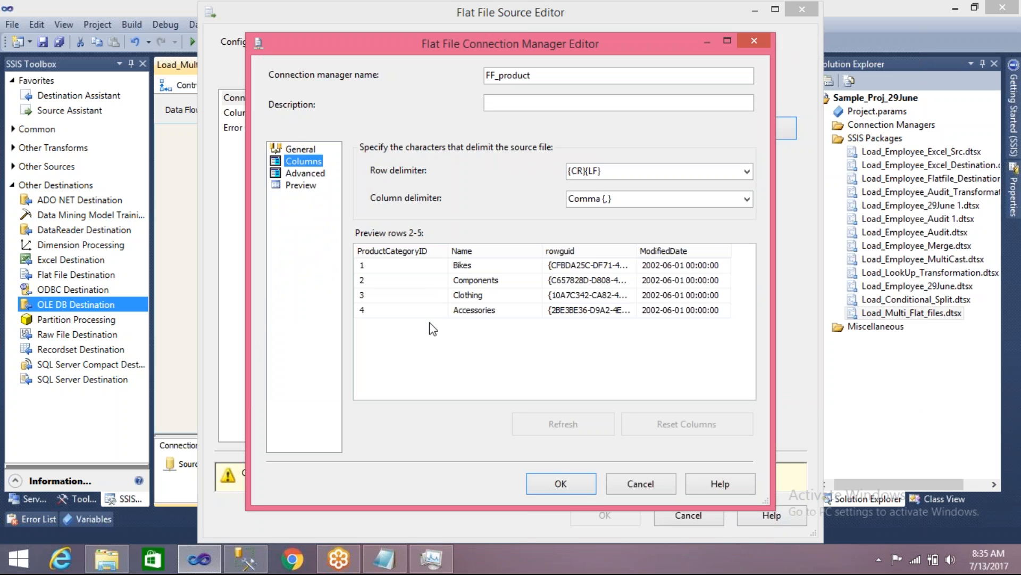
pyautogui.click(567, 485)
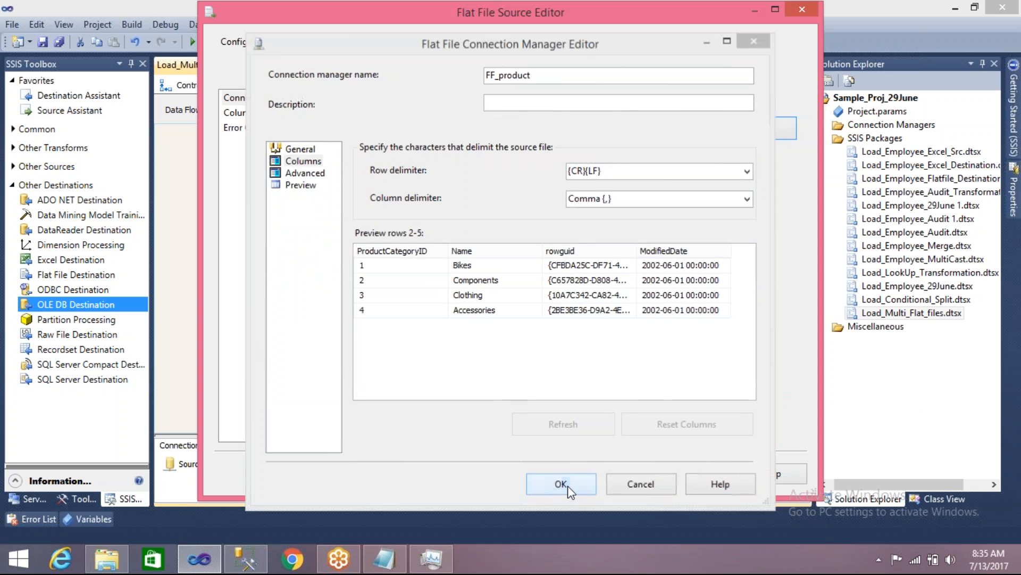
pyautogui.click(250, 110)
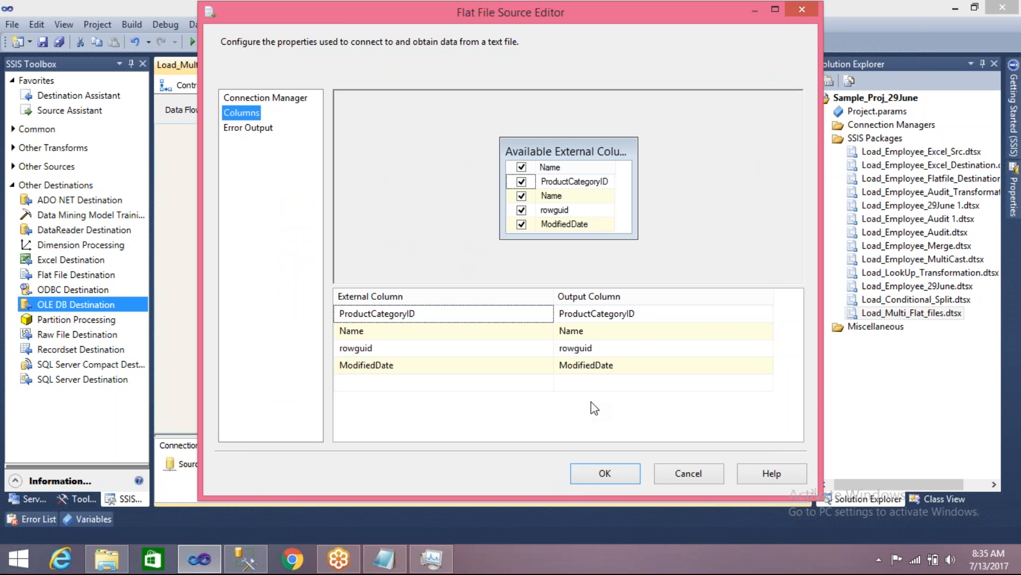
# - Confirm the flat file source's columns and connect the Flat File Source output to the OLE DB Destination
pyautogui.click(604, 471)
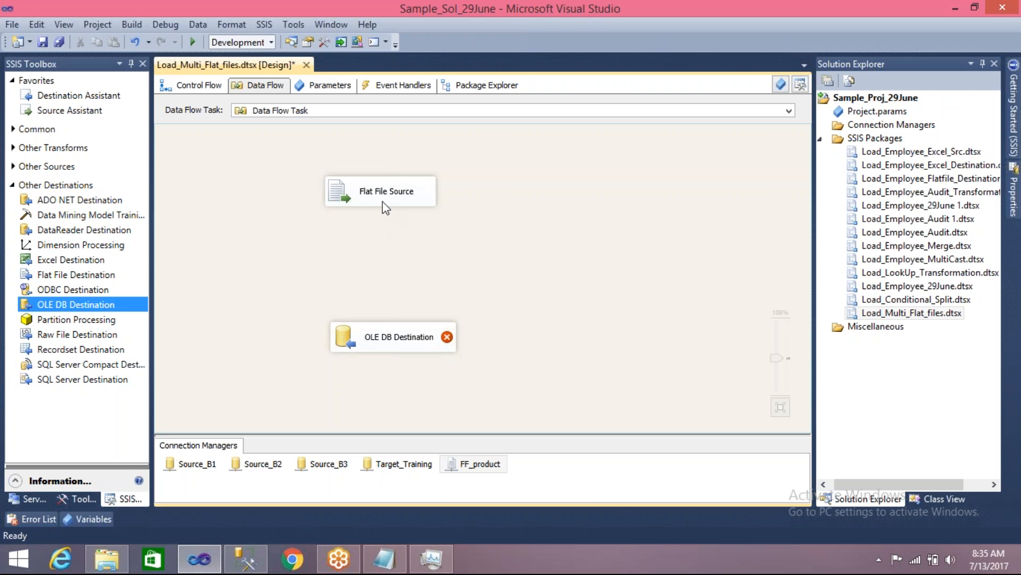
pyautogui.click(384, 202)
pyautogui.moveTo(389, 227); pyautogui.dragTo(349, 338)
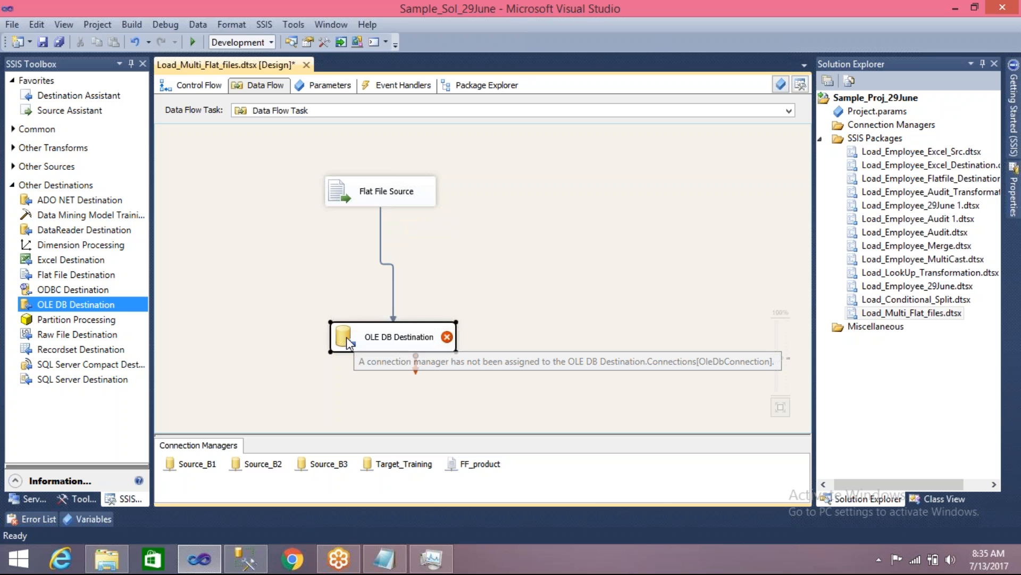
# - Set the OLE DB Destination's connection manager to Target_Training
pyautogui.doubleClick(346, 337)
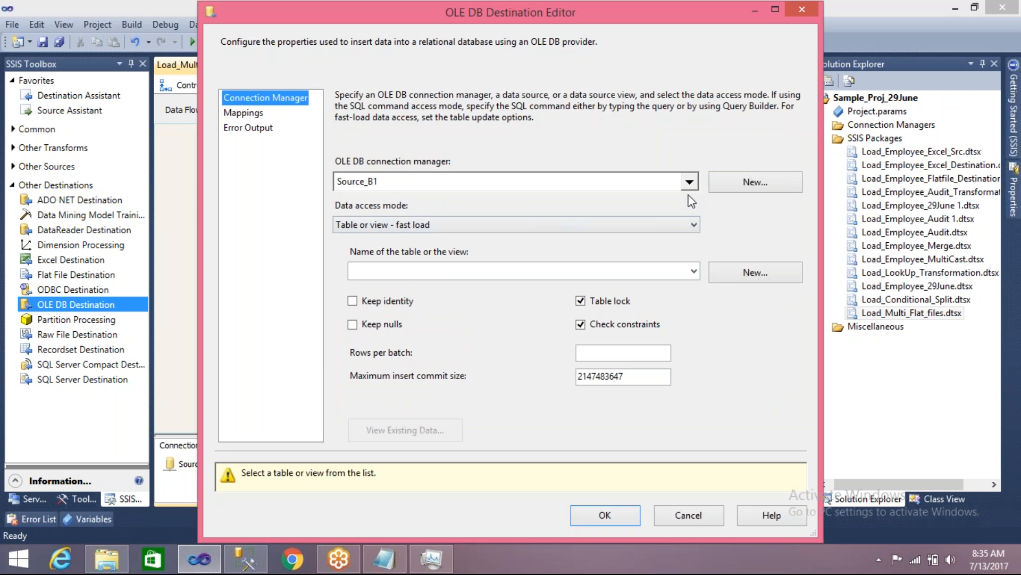
pyautogui.click(691, 181)
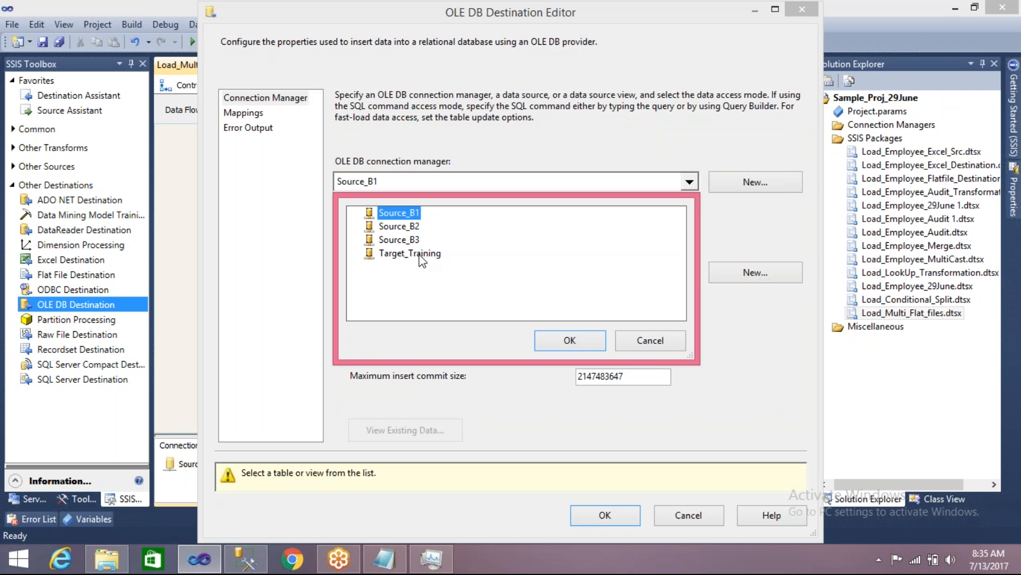
pyautogui.click(422, 254)
pyautogui.click(545, 339)
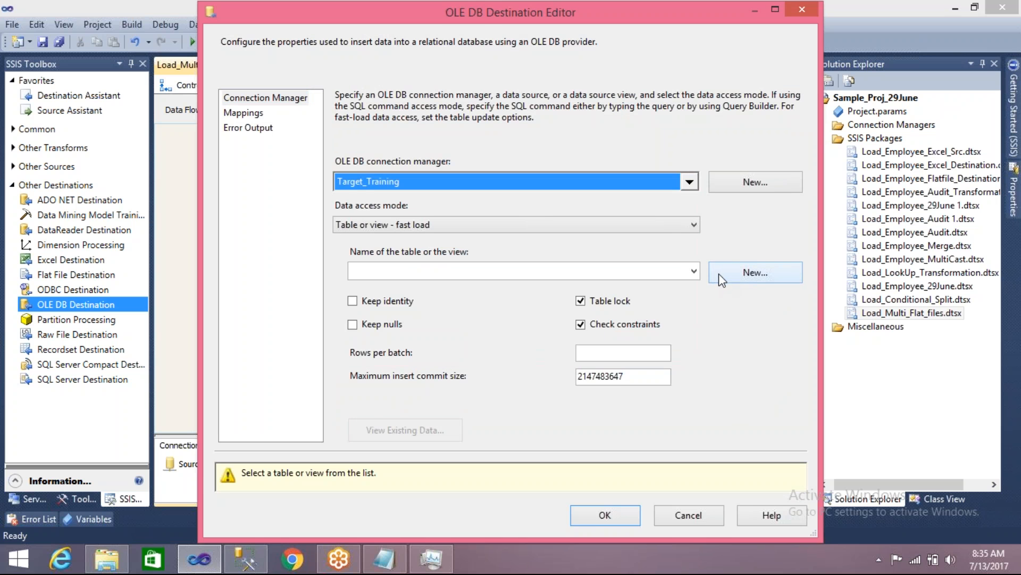
# - Create a new destination table named Multiple_FF_13July for the OLE DB Destination and accept the column mappings
pyautogui.click(719, 273)
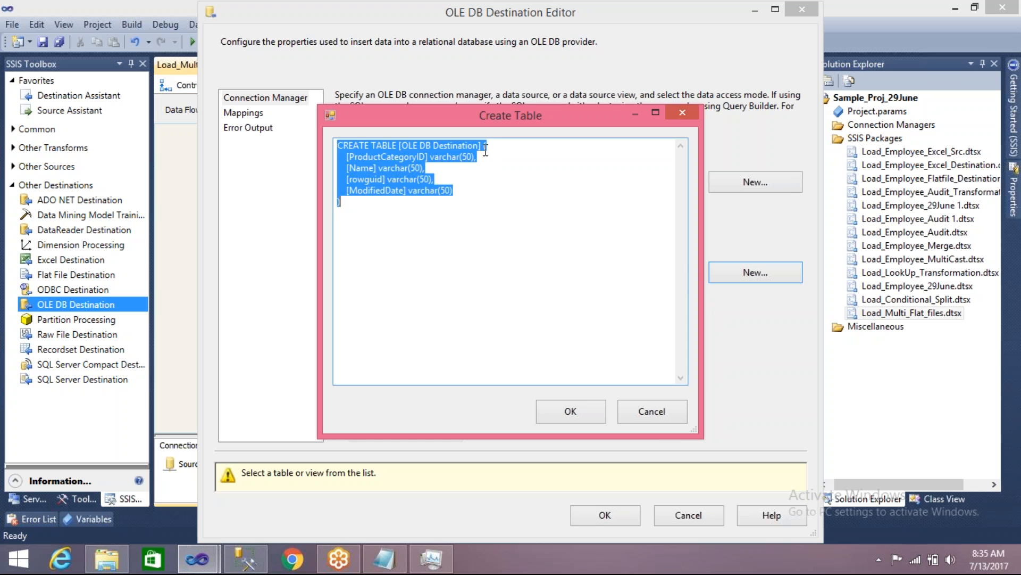
pyautogui.click(482, 144)
pyautogui.press('Return')
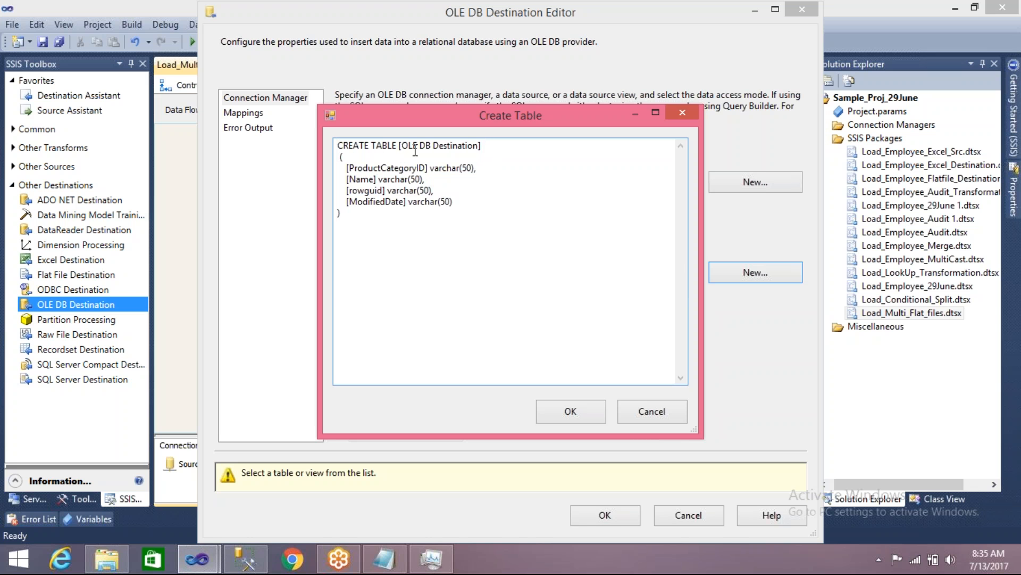
pyautogui.moveTo(401, 147); pyautogui.dragTo(478, 151)
pyautogui.write('Multip')
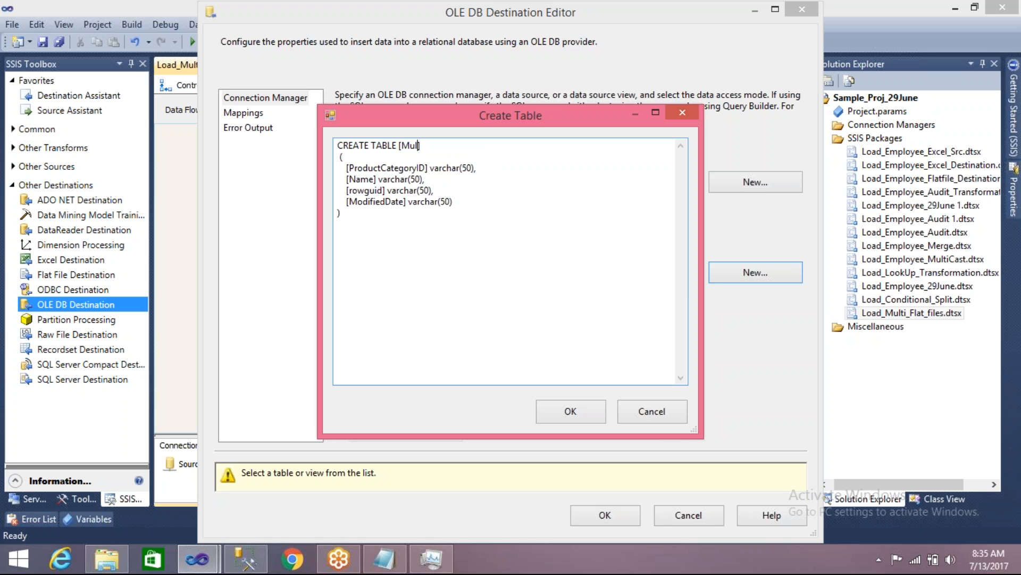
pyautogui.write('le_FF_13July')
pyautogui.click(573, 417)
pyautogui.click(235, 116)
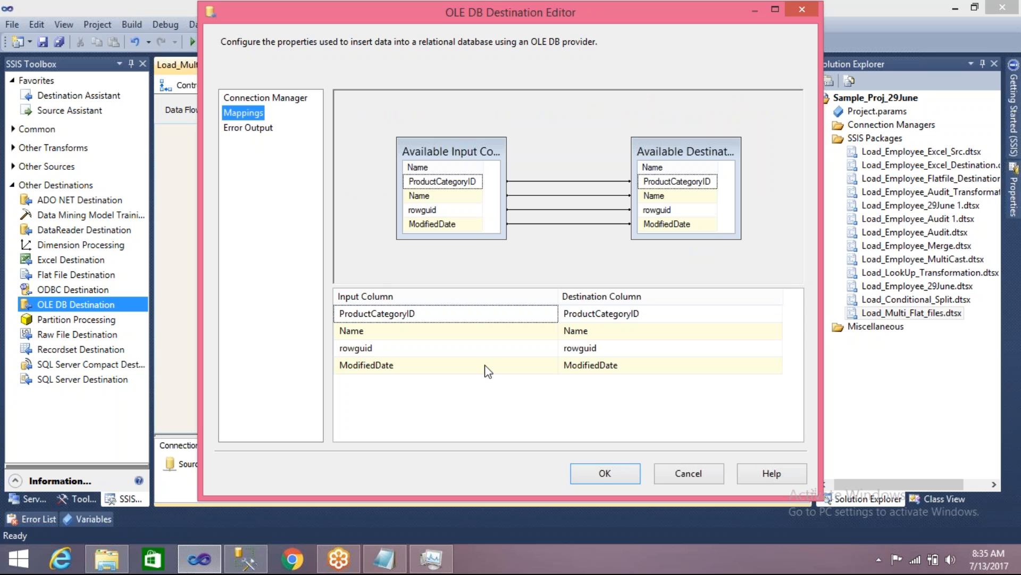
pyautogui.click(599, 474)
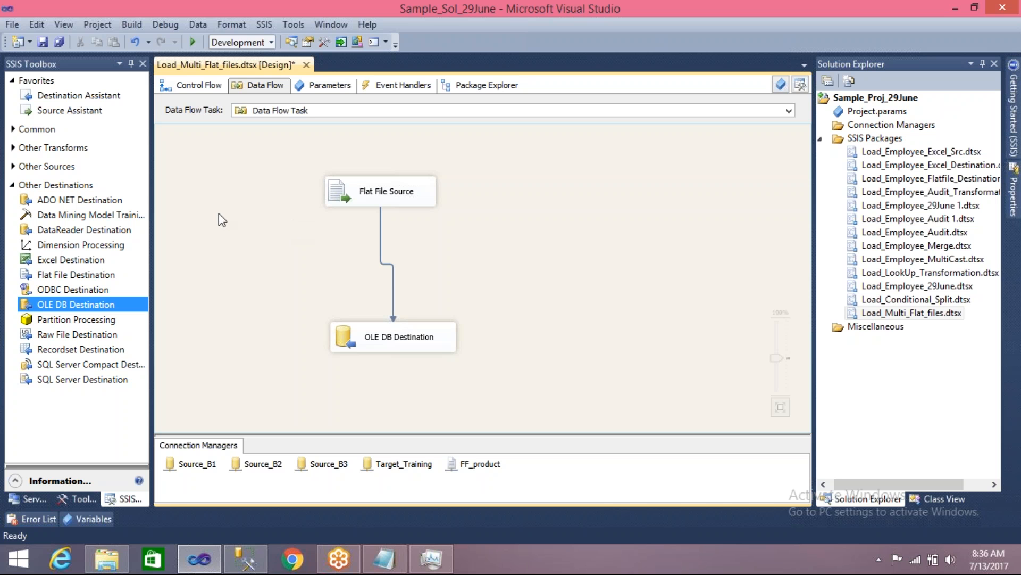
# - Add a second Flat File Source to the data flow beside the existing one
pyautogui.click(14, 167)
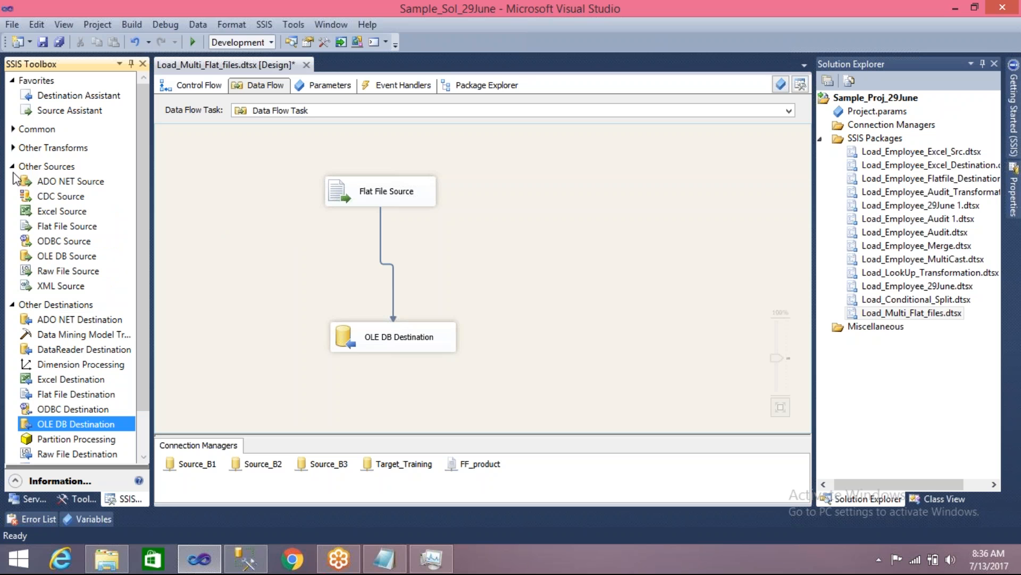
pyautogui.click(60, 230)
pyautogui.moveTo(61, 230); pyautogui.dragTo(498, 175)
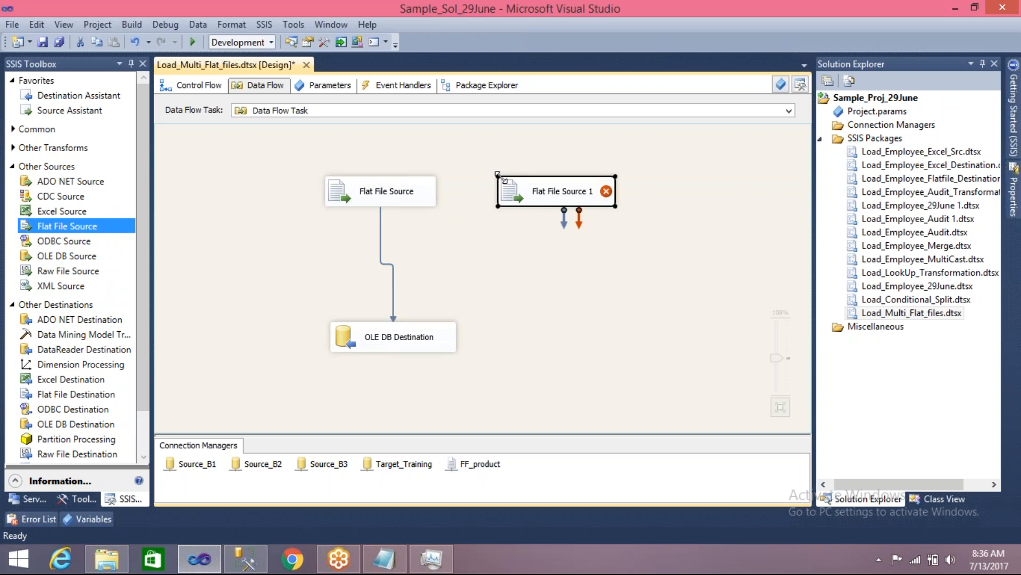
# - Start a new flat file connection manager for Flat File Source 1 and name it FF_Product2
pyautogui.doubleClick(524, 193)
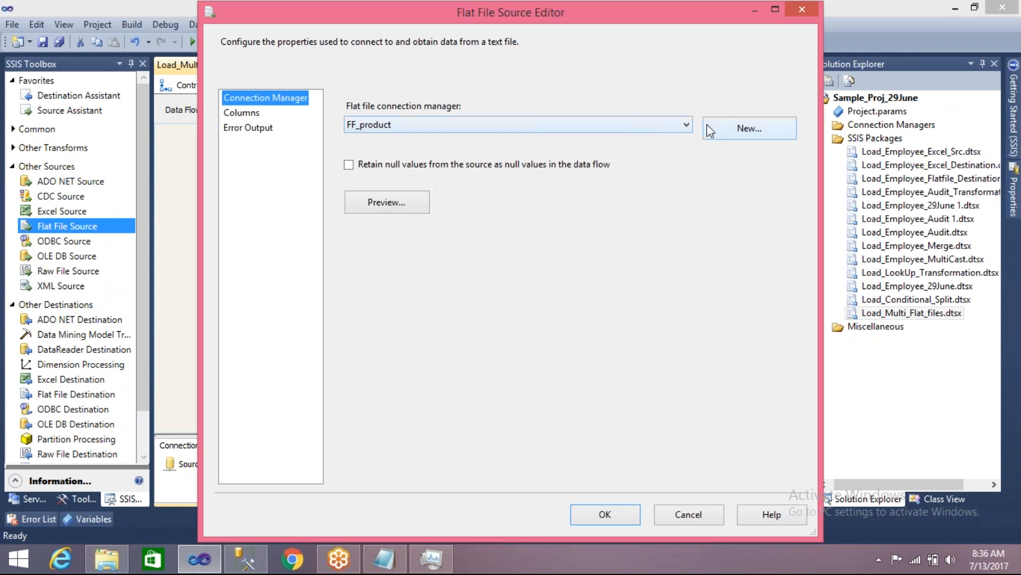
pyautogui.click(716, 129)
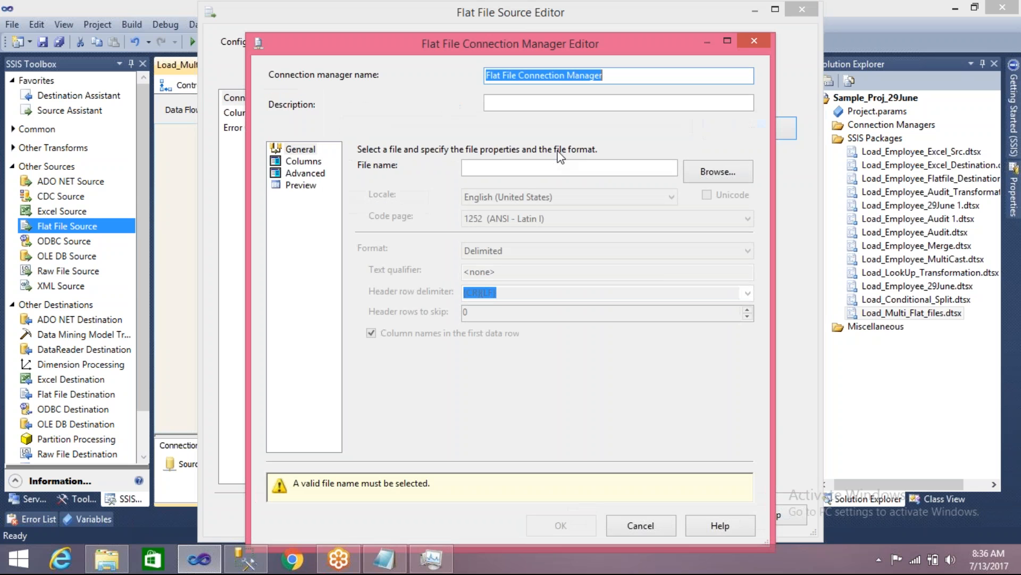
pyautogui.write('FF')
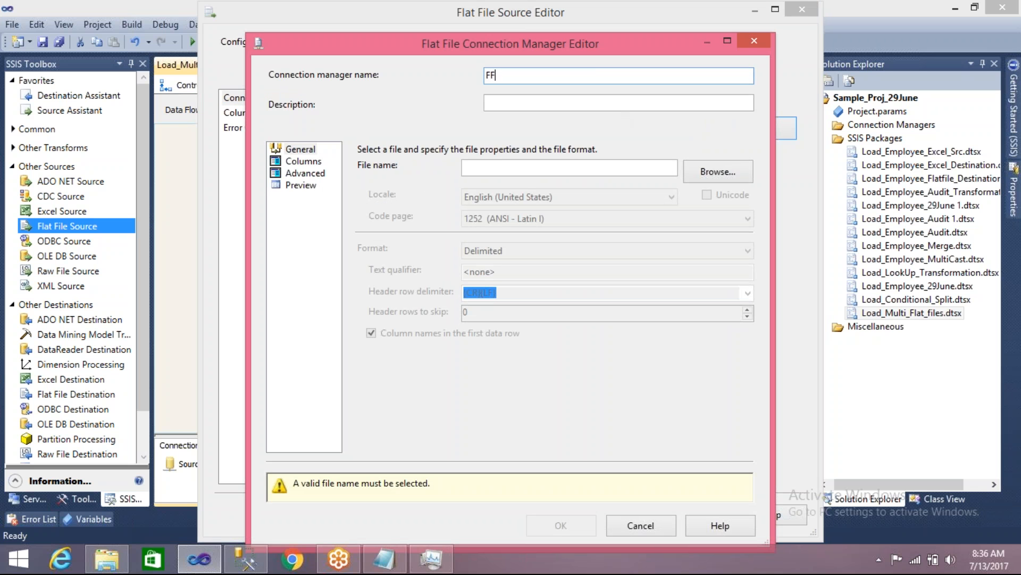
pyautogui.write('_Product2')
# - Use E:\Test\CopyFile.txt as the file for FF_Product2, load its columns and save the connection manager
pyautogui.click(723, 178)
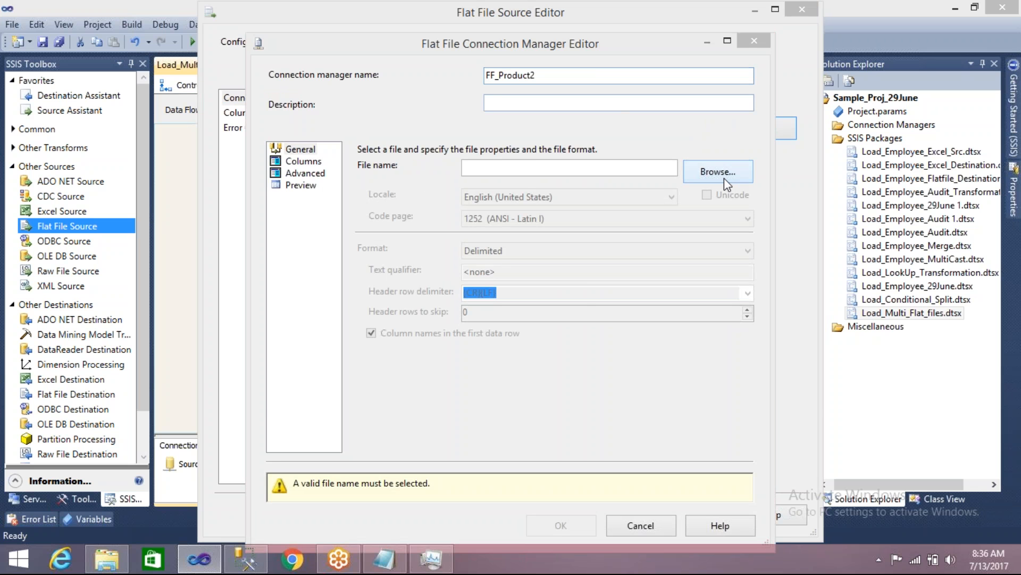
pyautogui.click(493, 159)
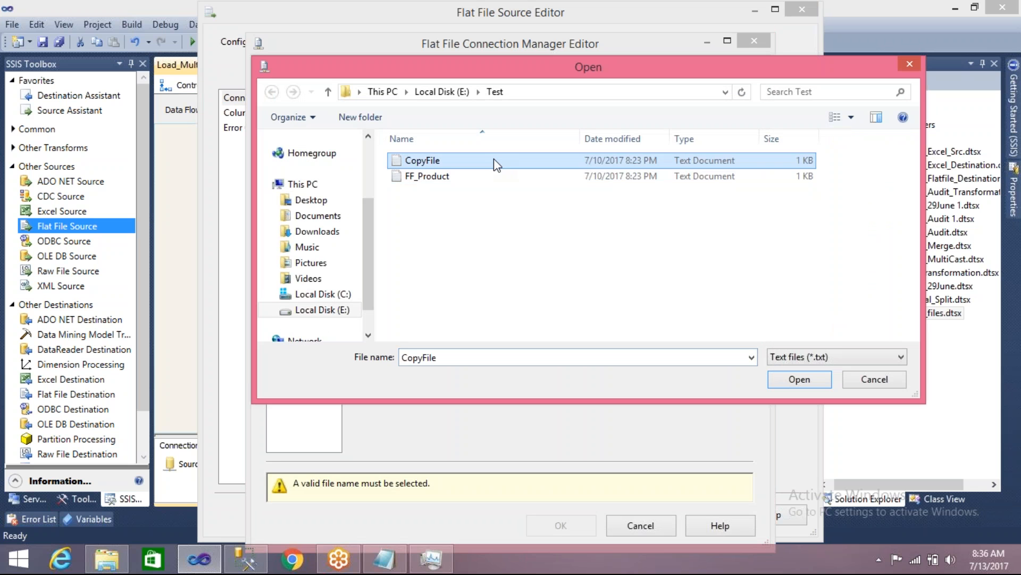
pyautogui.click(785, 379)
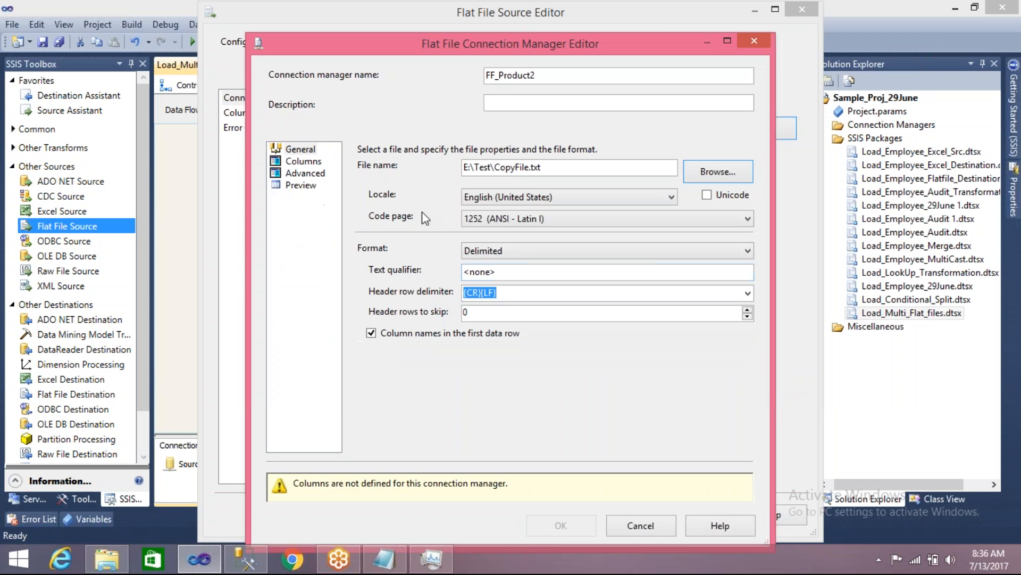
pyautogui.click(308, 163)
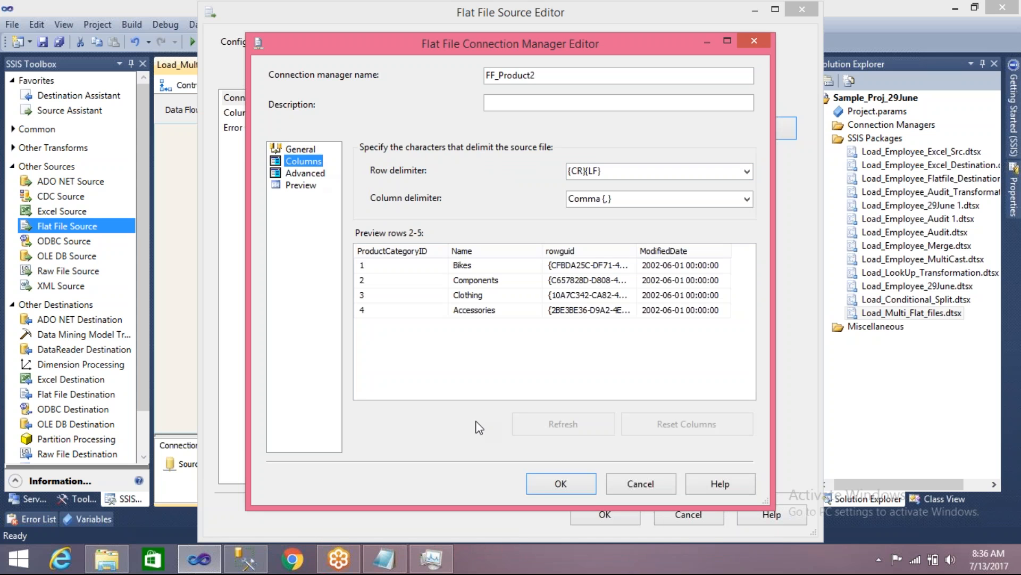
pyautogui.click(536, 482)
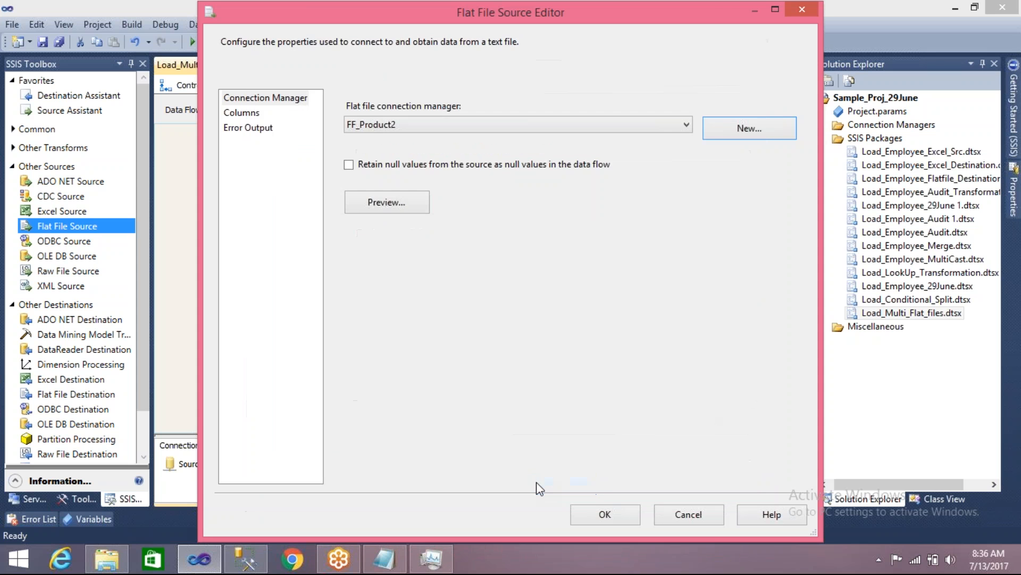
# - Load the columns in Flat File Source 1 and confirm the source's settings
pyautogui.click(243, 113)
pyautogui.click(612, 513)
pyautogui.click(542, 261)
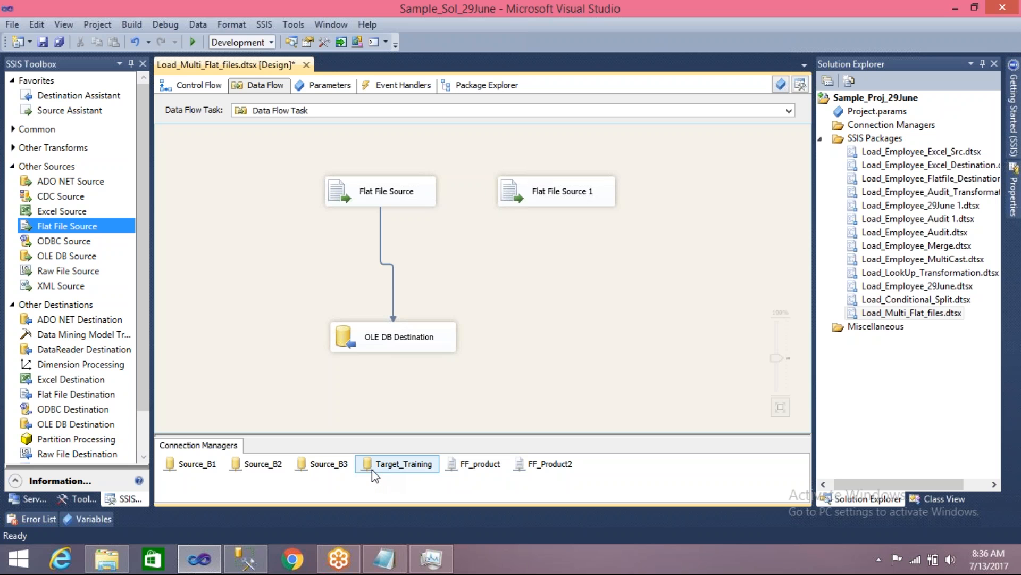
pyautogui.click(326, 469)
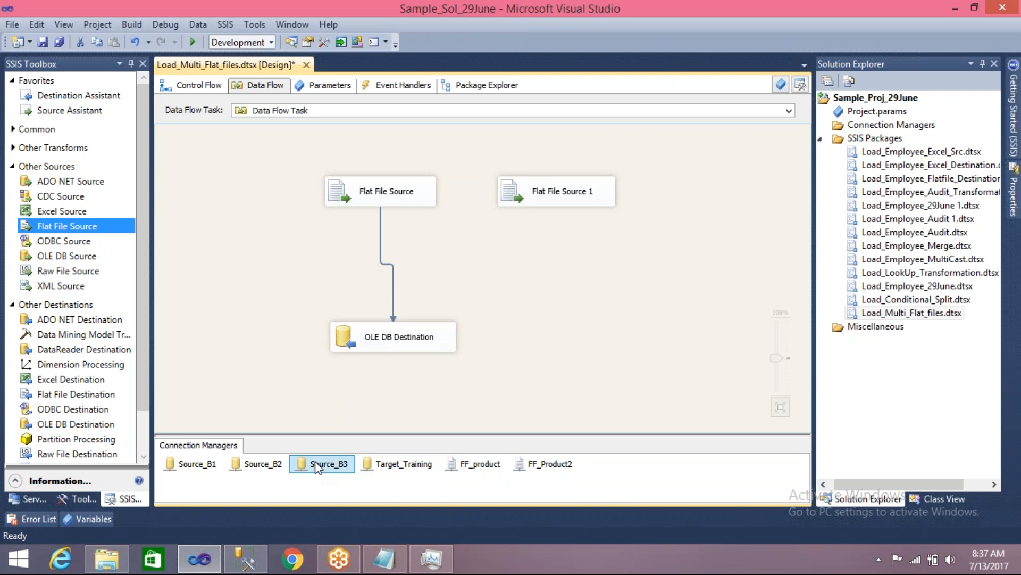
pyautogui.click(322, 408)
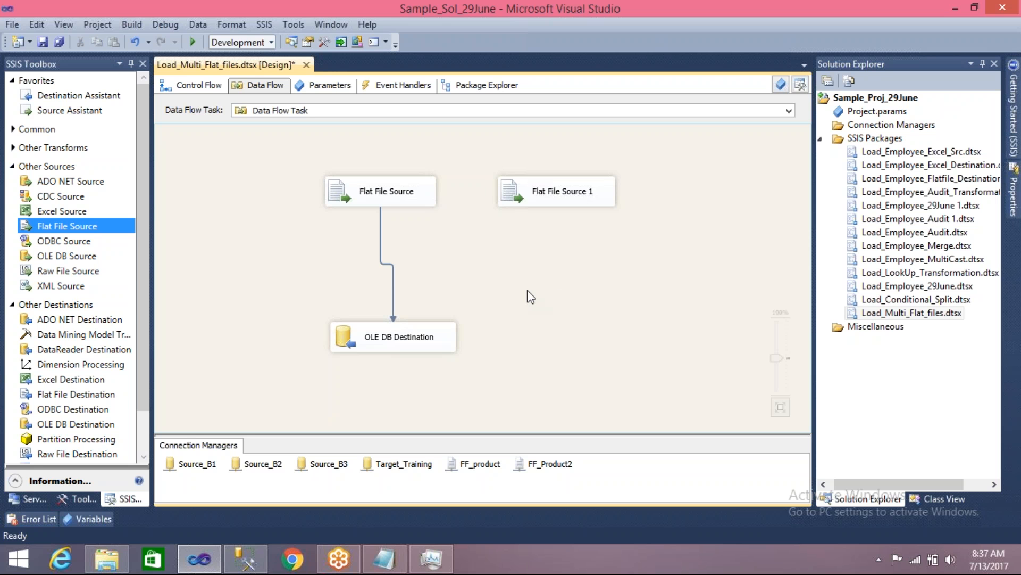
pyautogui.click(487, 467)
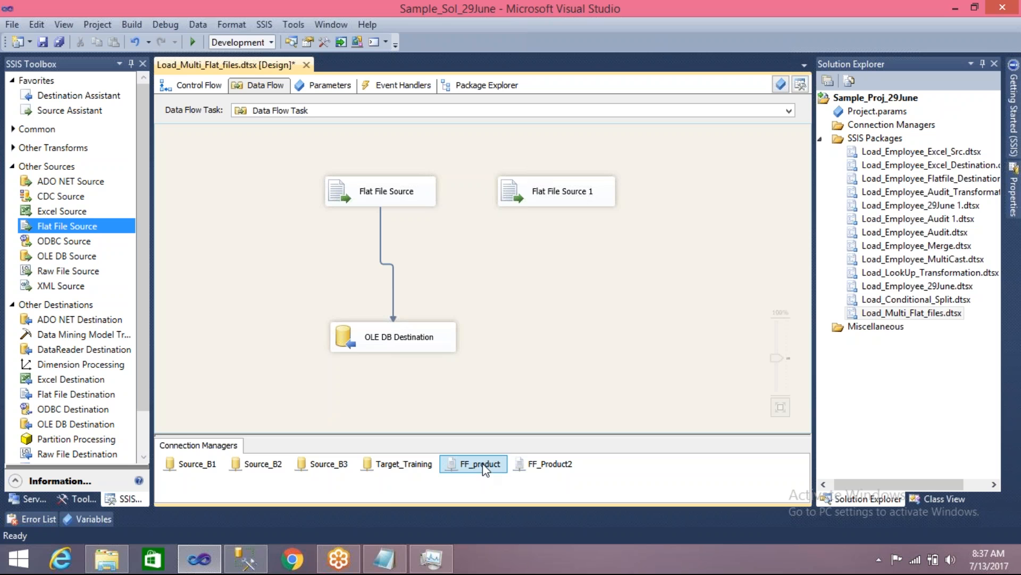
pyautogui.click(532, 467)
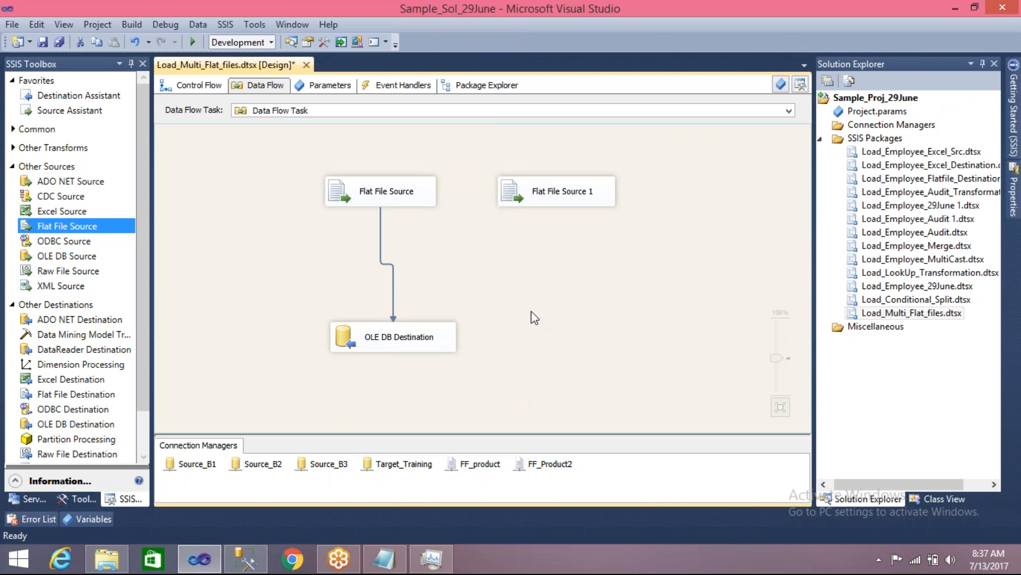
# - Try to connect the output of Flat File Source 1 to the OLE DB Destination
pyautogui.click(552, 196)
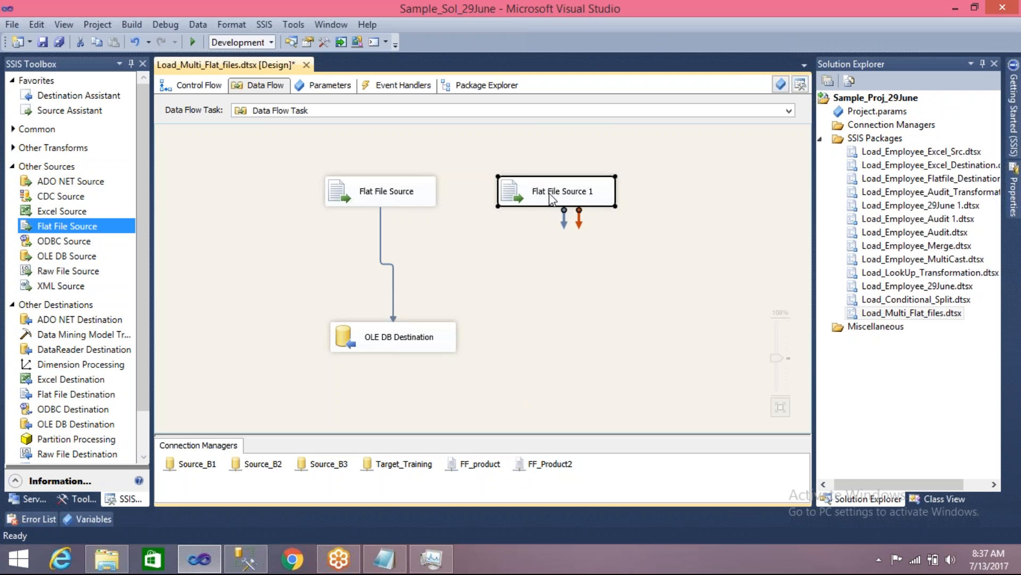
pyautogui.click(561, 225)
pyautogui.click(560, 202)
pyautogui.moveTo(565, 222); pyautogui.dragTo(419, 335)
pyautogui.click(652, 332)
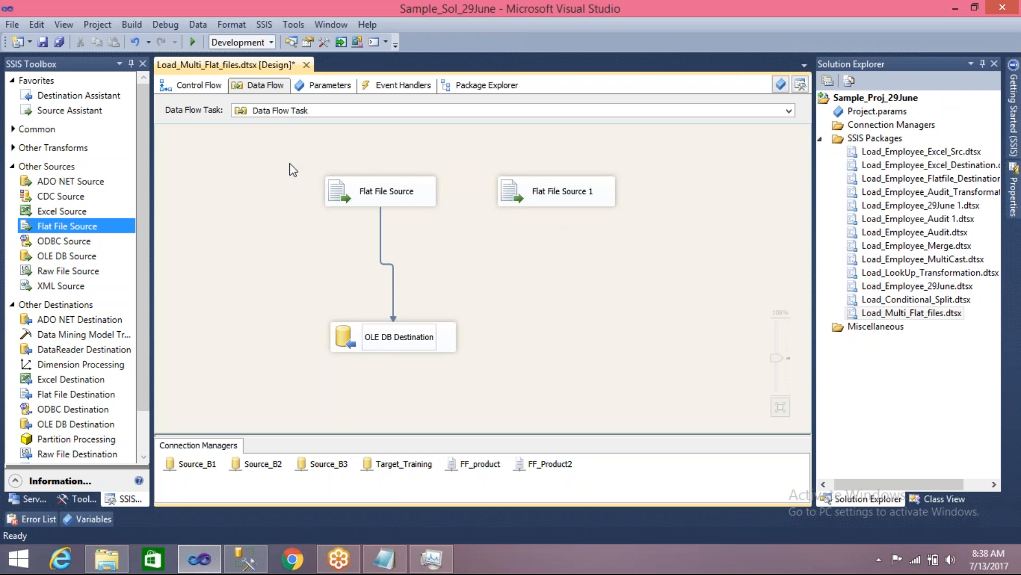
pyautogui.moveTo(277, 164); pyautogui.dragTo(398, 166)
pyautogui.moveTo(305, 171); pyautogui.dragTo(708, 194)
pyautogui.click(609, 279)
# - Delete Flat File Source 1 from the data flow
pyautogui.click(512, 192)
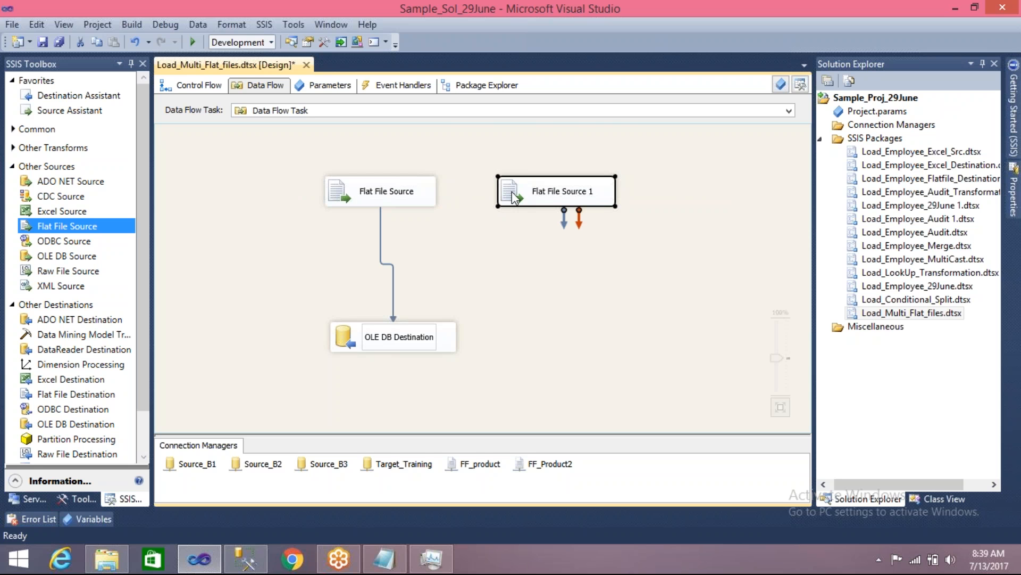
pyautogui.press('Delete')
pyautogui.moveTo(283, 169); pyautogui.dragTo(366, 324)
pyautogui.click(247, 229)
# - Check the control flow, return to the data flow and move the OLE DB Destination closer, directly below the Flat File Source
pyautogui.click(191, 86)
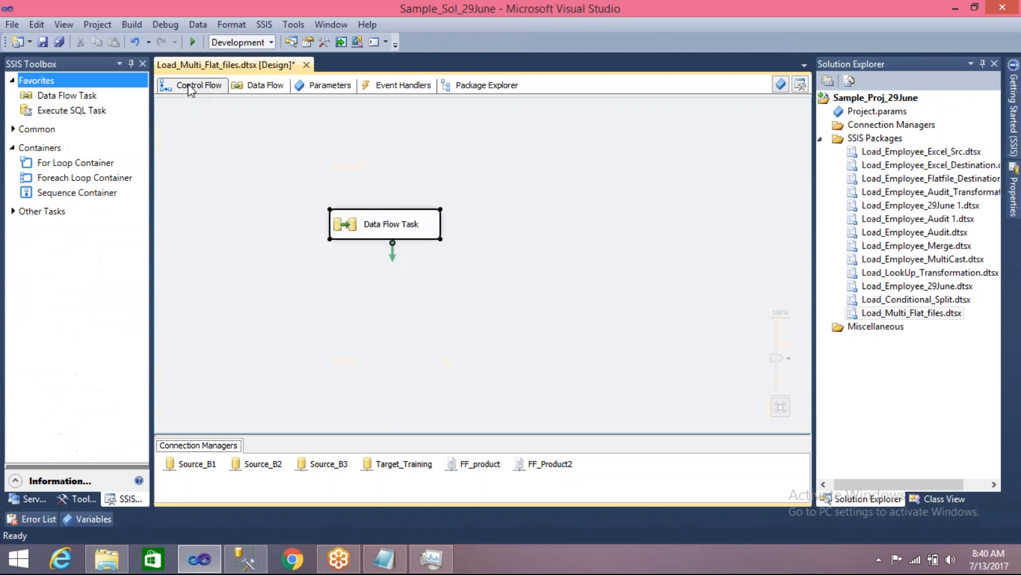
pyautogui.doubleClick(343, 228)
pyautogui.click(335, 199)
pyautogui.click(347, 347)
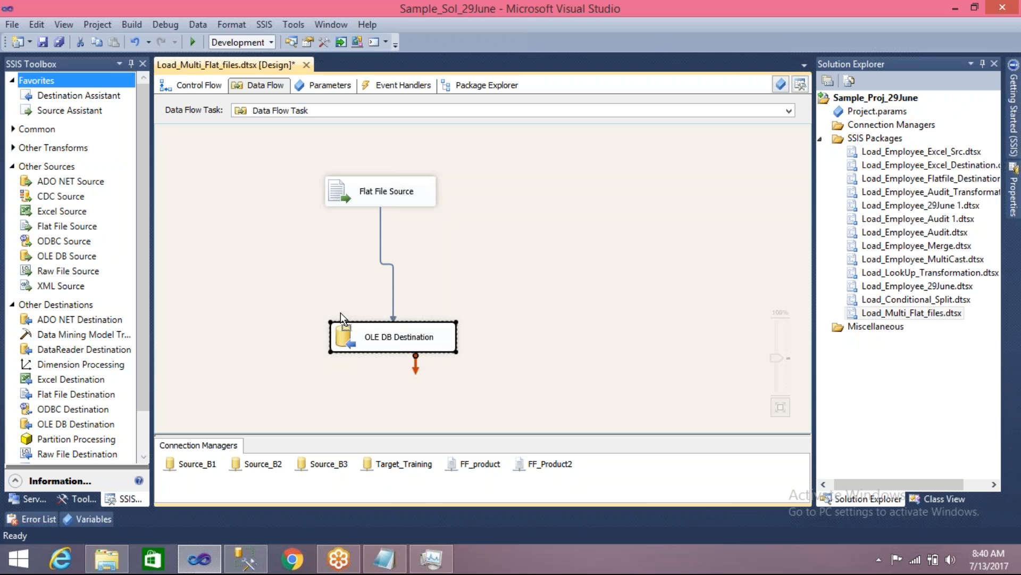
pyautogui.moveTo(350, 338); pyautogui.dragTo(335, 309)
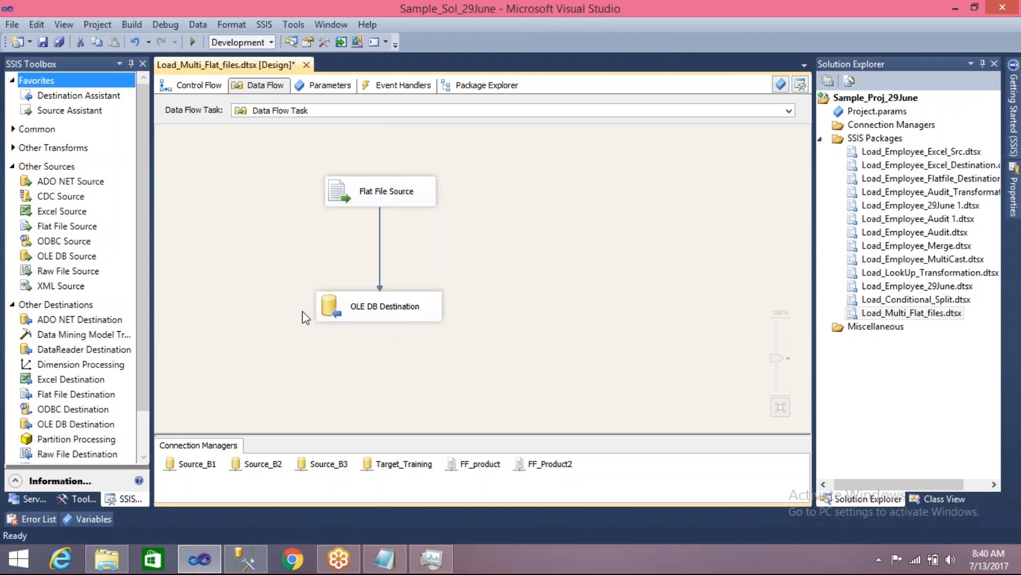
# - Switch to File Explorer, go to the Test folder on drive E: and examine the contents of CopyFile
pyautogui.click(107, 558)
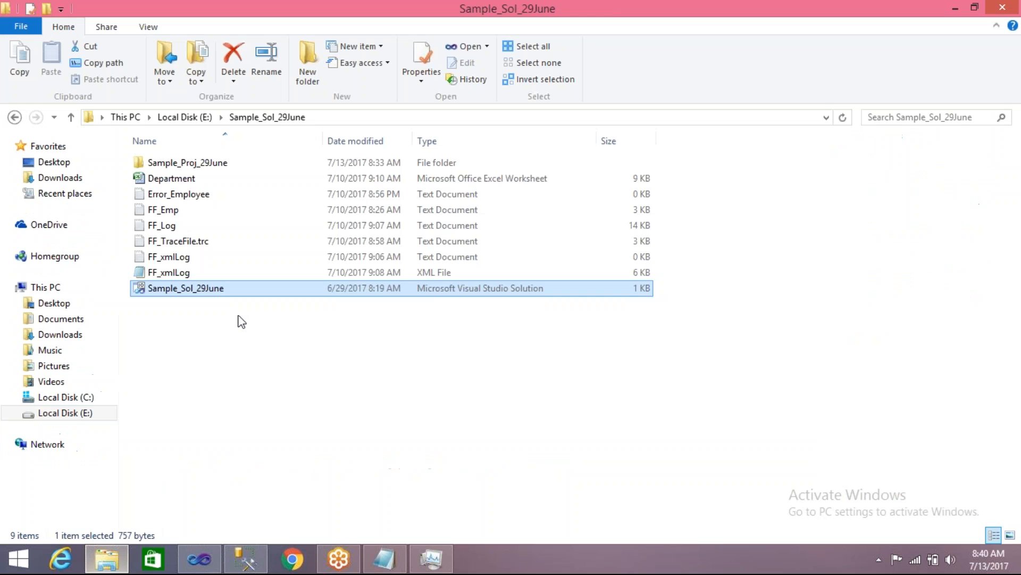
pyautogui.press('BackSpace')
pyautogui.doubleClick(159, 300)
pyautogui.press('BackSpace')
pyautogui.doubleClick(161, 300)
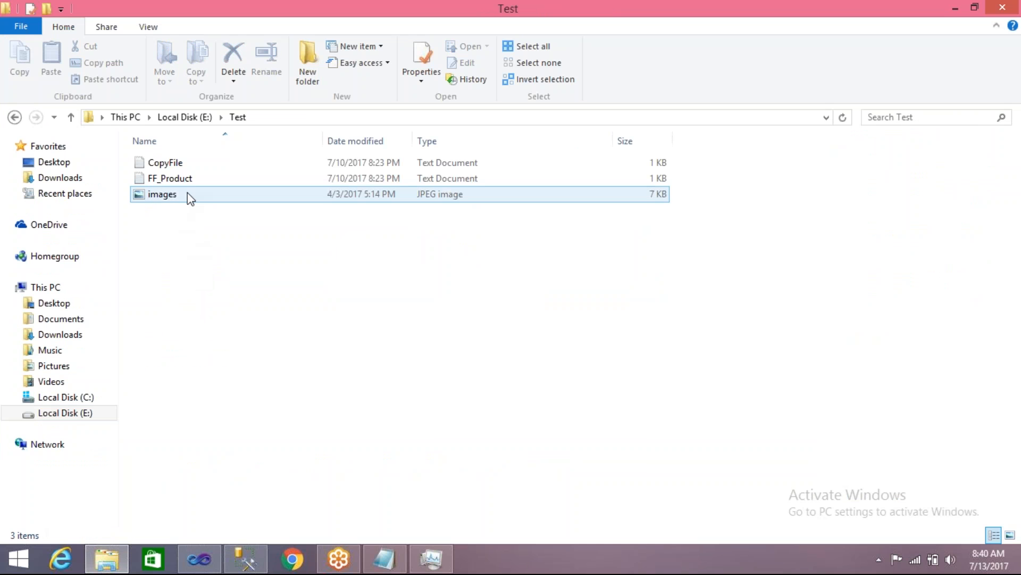
pyautogui.click(171, 160)
pyautogui.press('Return')
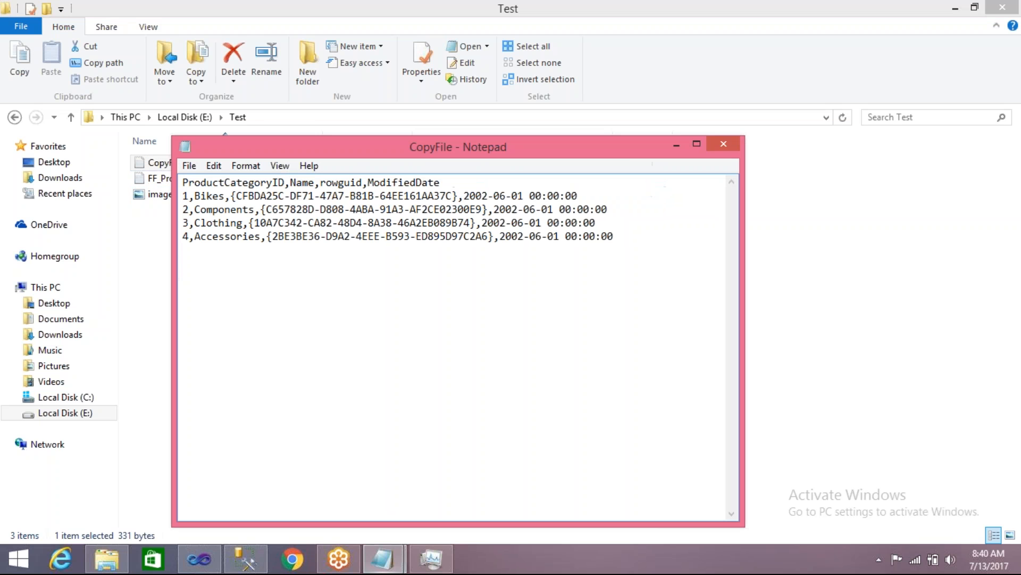
pyautogui.click(724, 142)
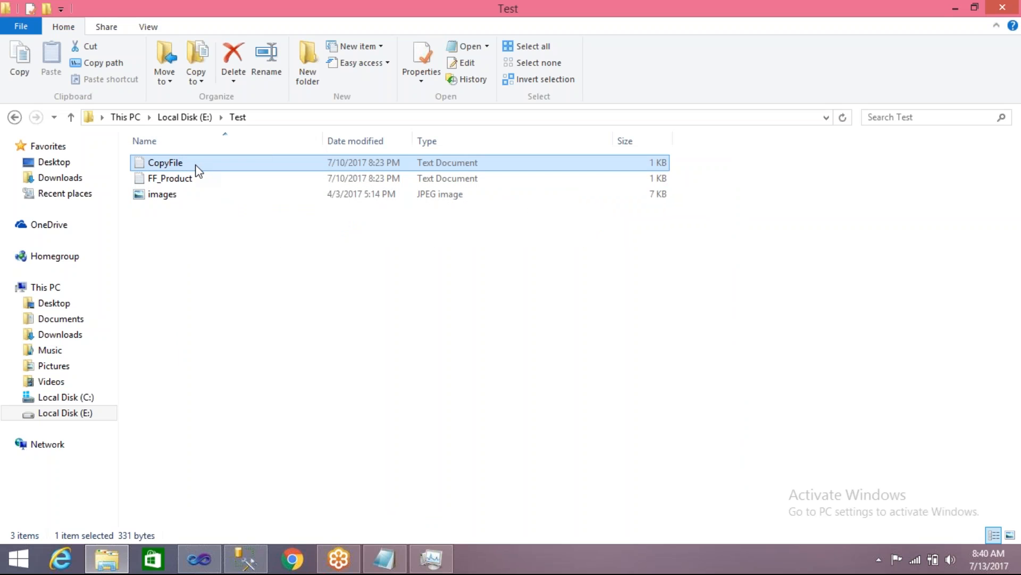
# - Rename the CopyFile text document in the Test folder as Product_B1
pyautogui.press('F2')
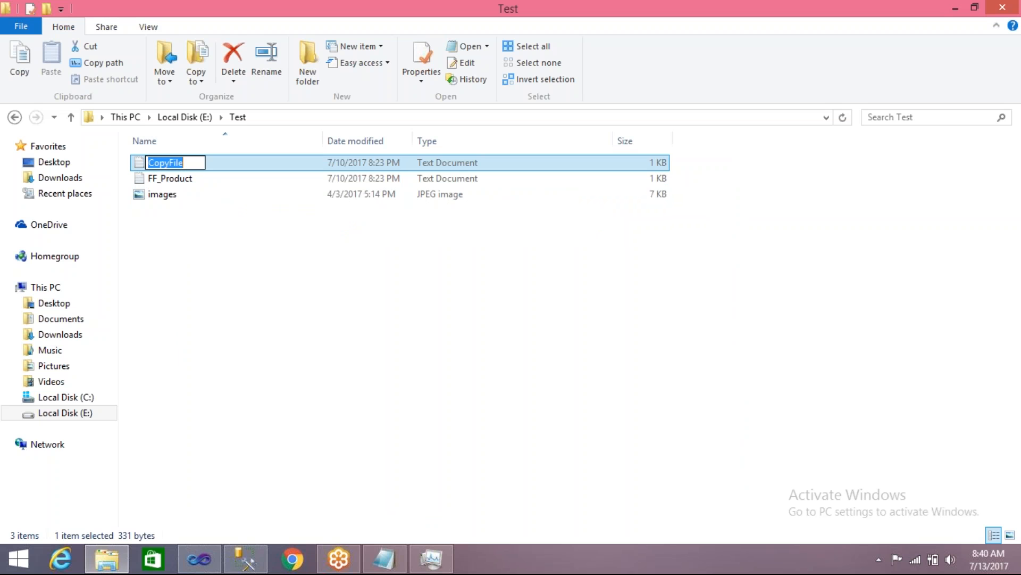
pyautogui.write('Product_B1')
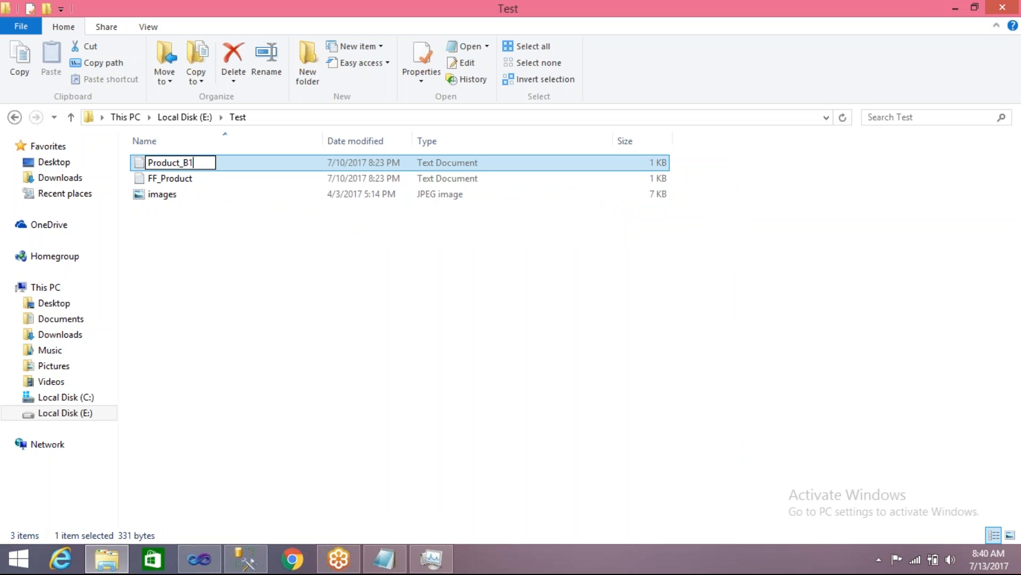
pyautogui.press('Return')
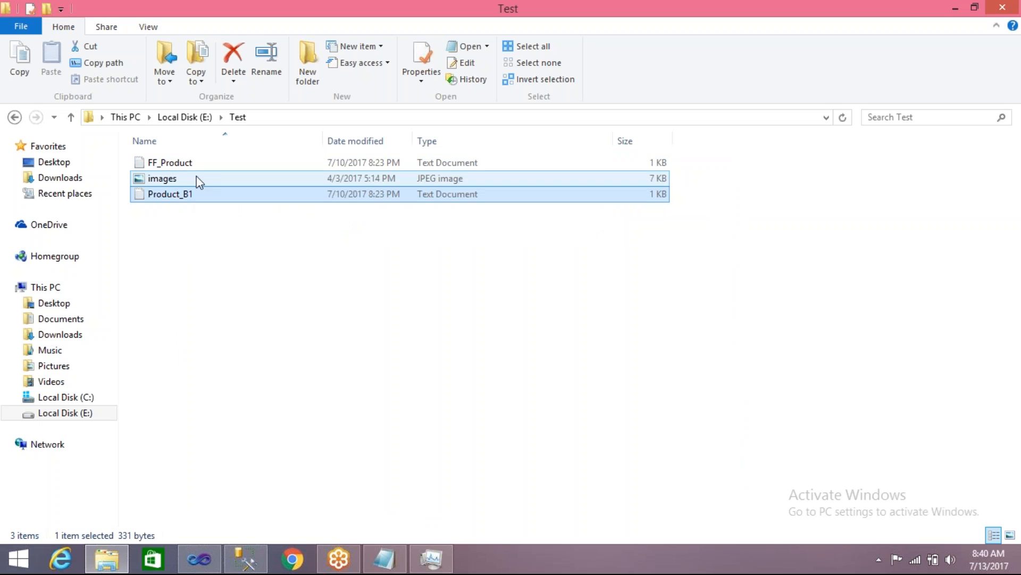
# - Check the contents of FF_Product, close it and rename the file as Product_B2
pyautogui.doubleClick(203, 163)
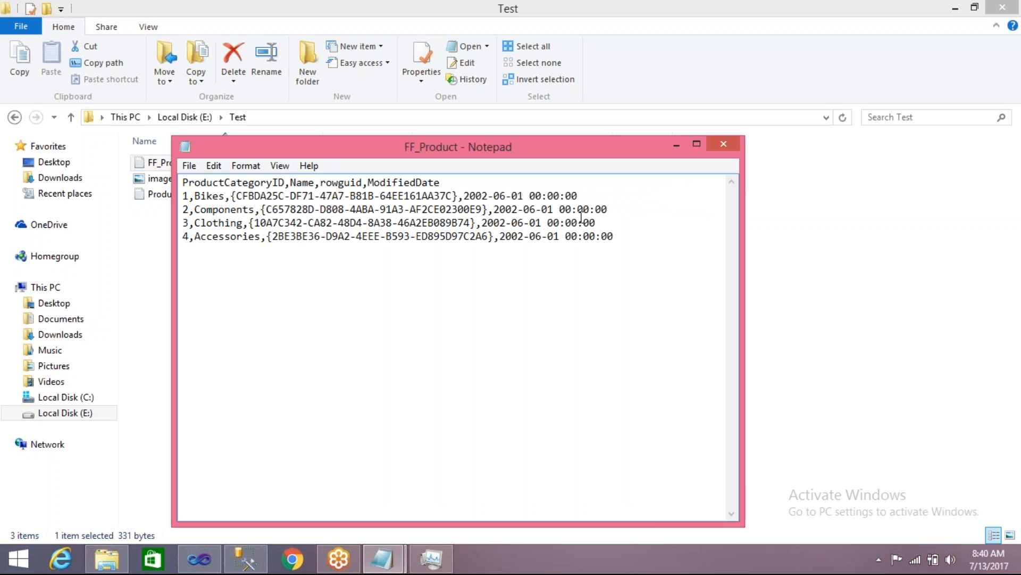
pyautogui.click(721, 145)
pyautogui.click(201, 163)
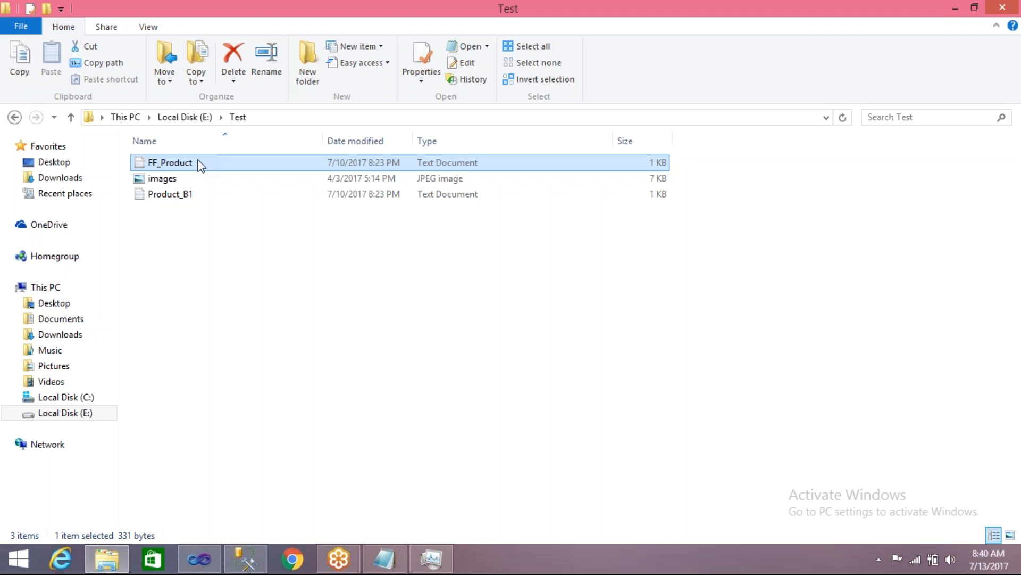
pyautogui.write('P')
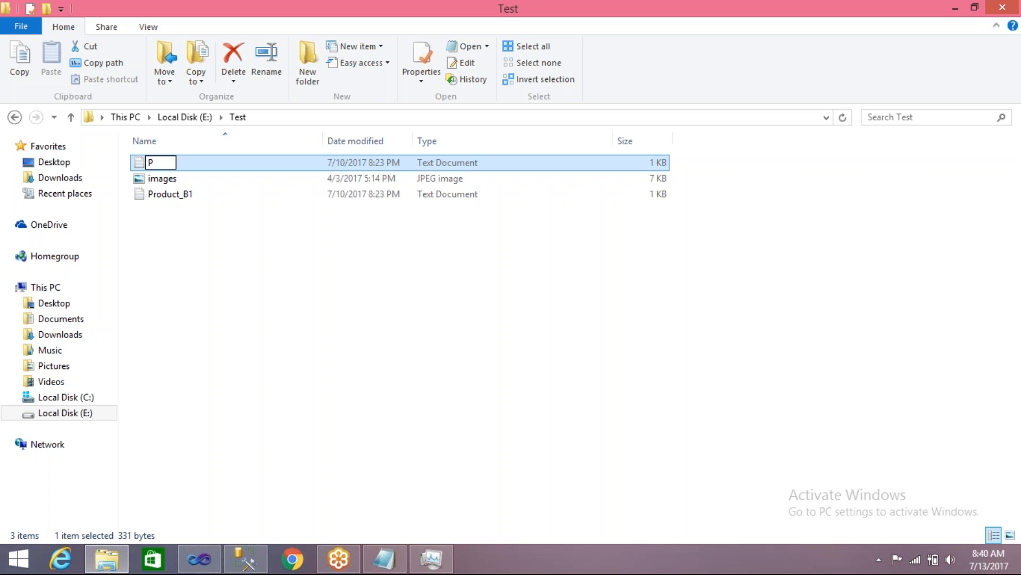
pyautogui.write('roduct_B2')
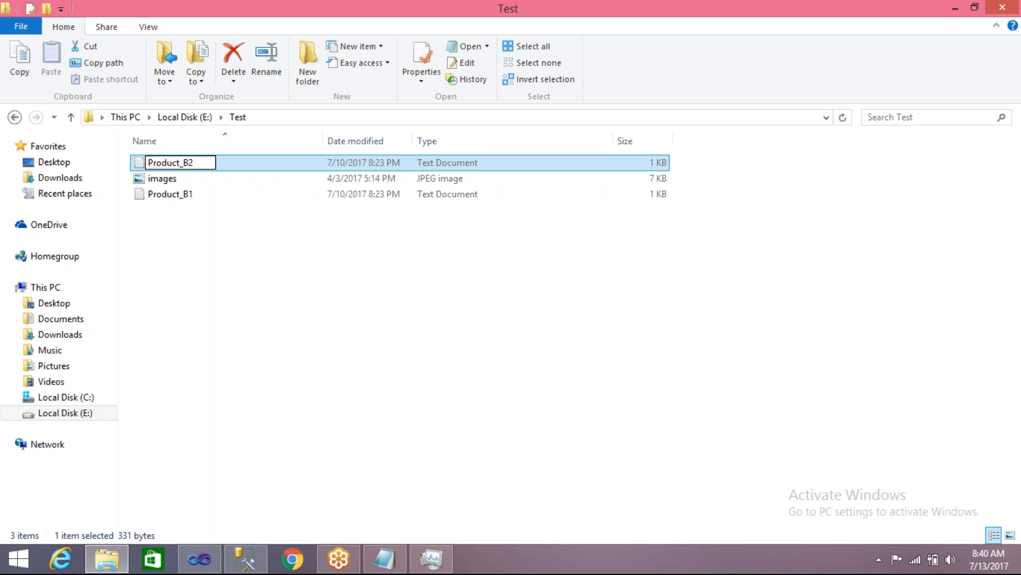
pyautogui.press('Return')
# - Duplicate Product_B2 in the same folder and name the copy Product_B3
pyautogui.hotkey('ctrl', 'c')
pyautogui.hotkey('ctrl', 'v')
pyautogui.press('F2')
pyautogui.press('End')
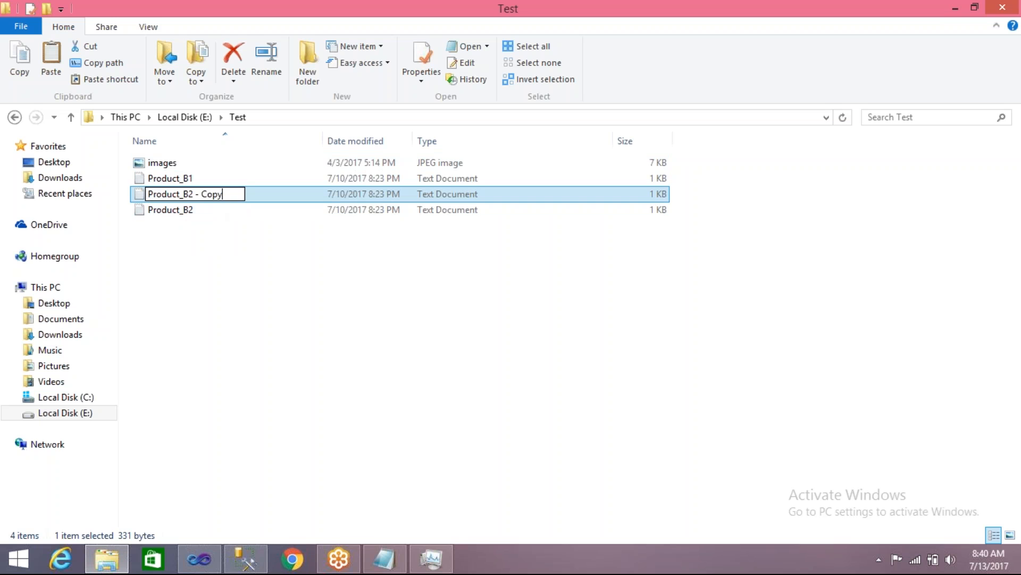
pyautogui.press('BackSpace')
pyautogui.press('BackSpace')
pyautogui.press('BackSpace')
pyautogui.press('BackSpace')
pyautogui.press('BackSpace')
pyautogui.press('BackSpace')
pyautogui.press('BackSpace')
pyautogui.press('BackSpace')
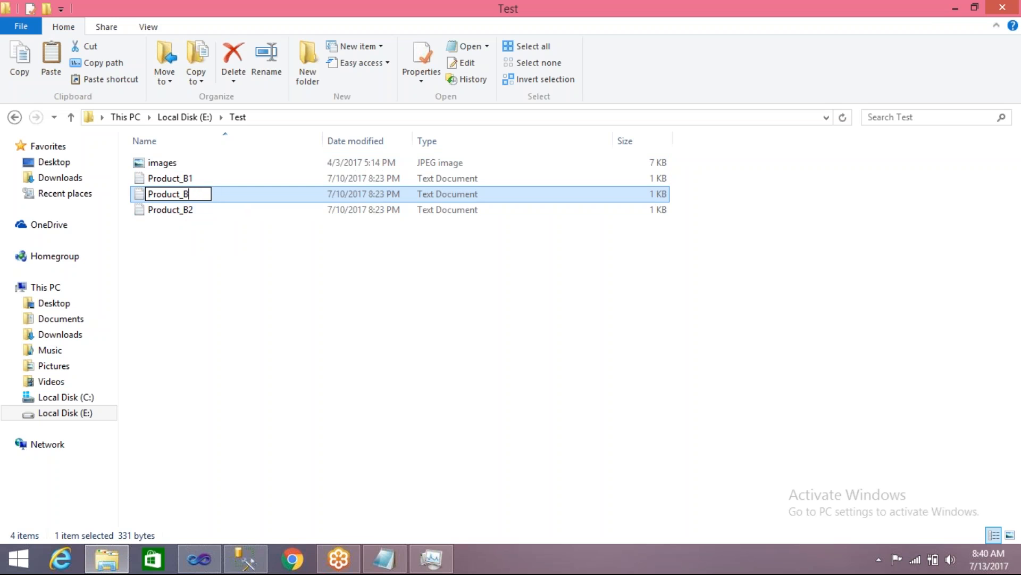
pyautogui.write('3')
pyautogui.press('Return')
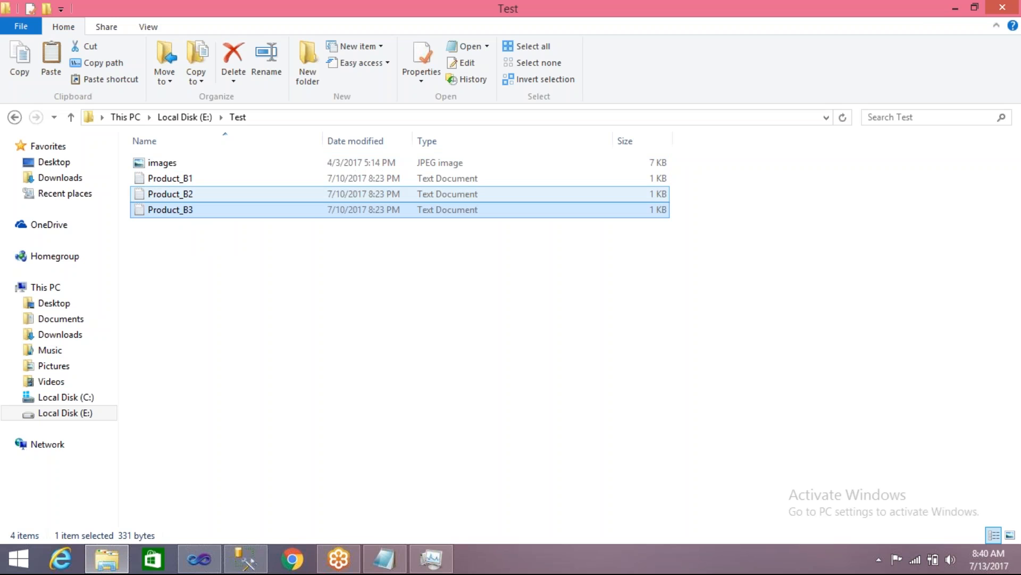
# - Delete the images JPEG file from the Test folder
pyautogui.click(187, 242)
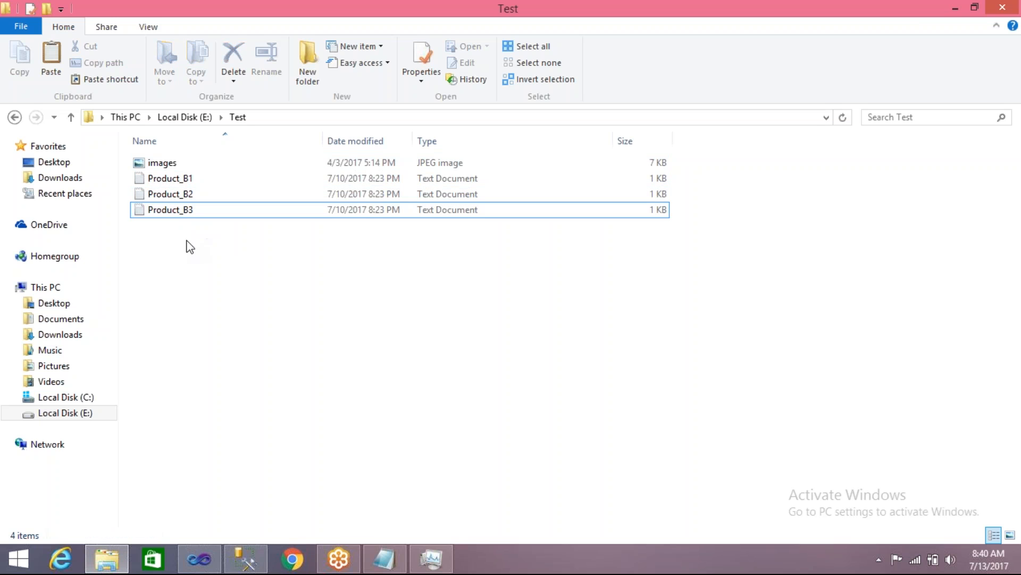
pyautogui.click(160, 166)
pyautogui.press('Delete')
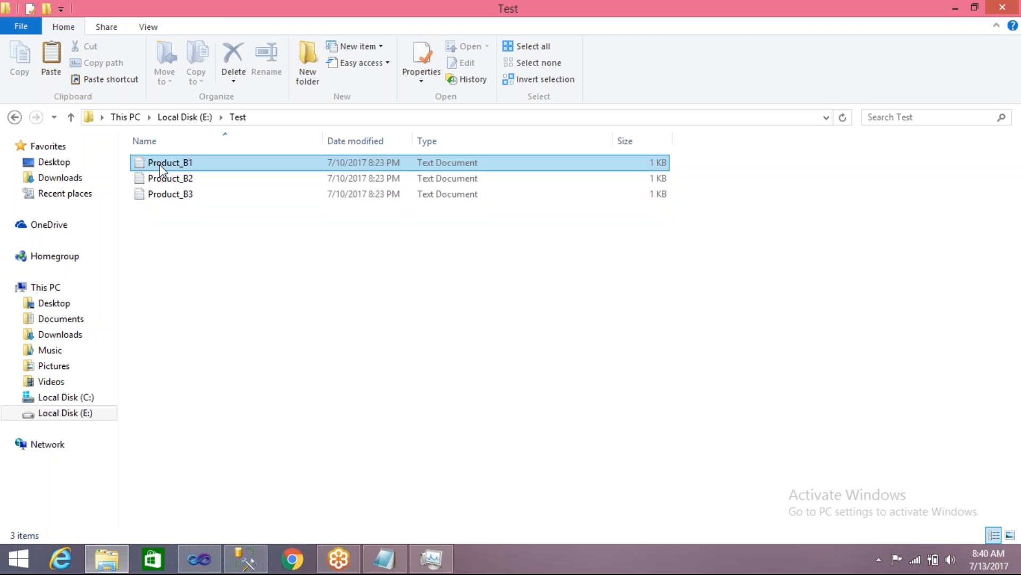
pyautogui.click(196, 370)
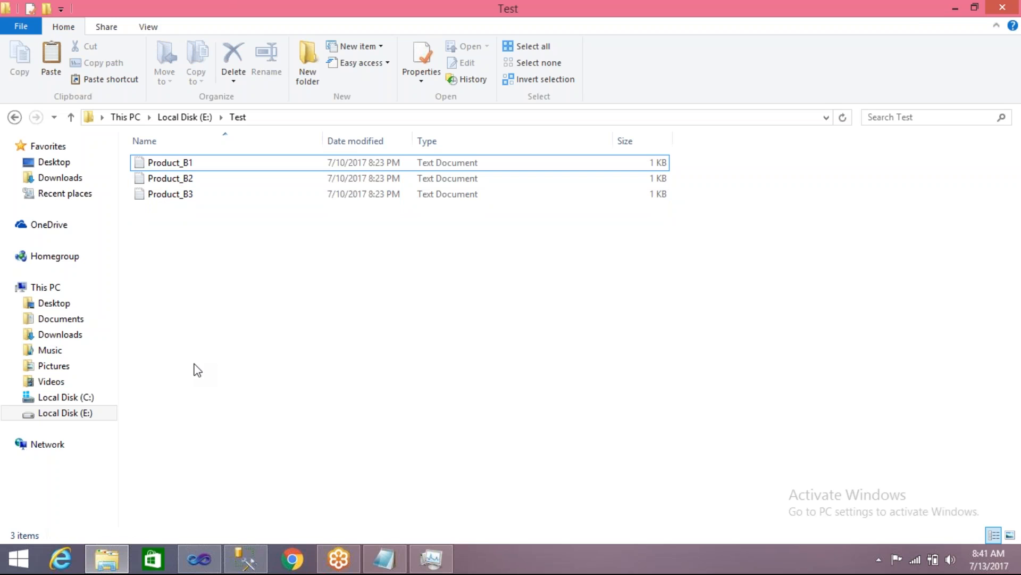
# - Switch to Visual Studio and shift the Data Flow Task aside in the package's control flow
pyautogui.click(211, 562)
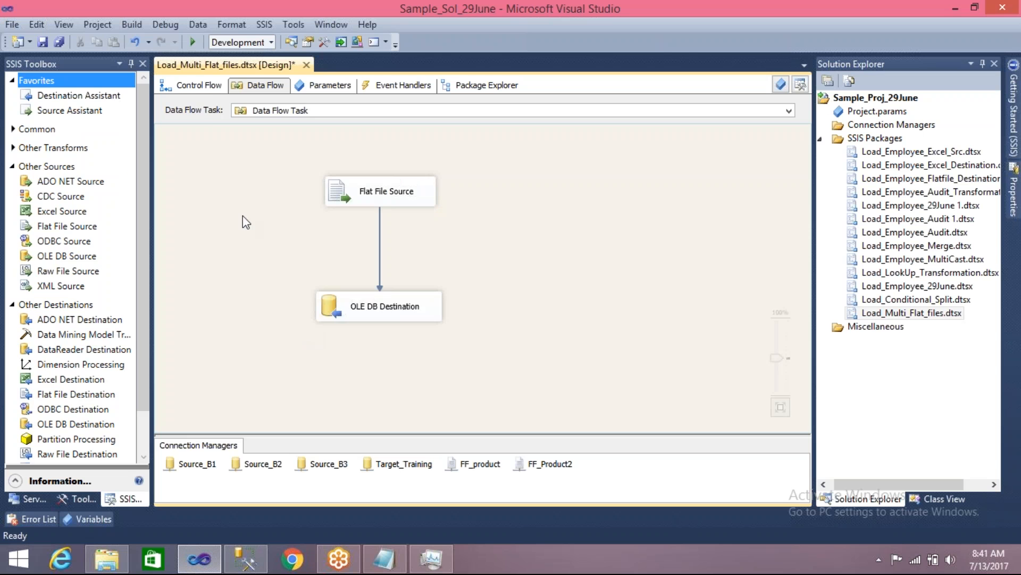
pyautogui.click(200, 86)
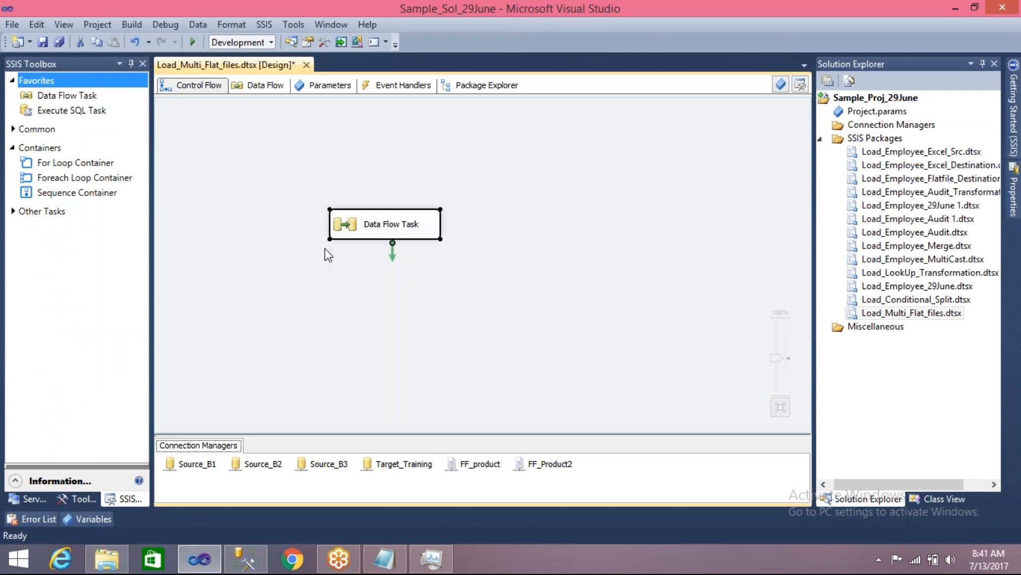
pyautogui.moveTo(347, 226); pyautogui.dragTo(290, 233)
pyautogui.click(230, 182)
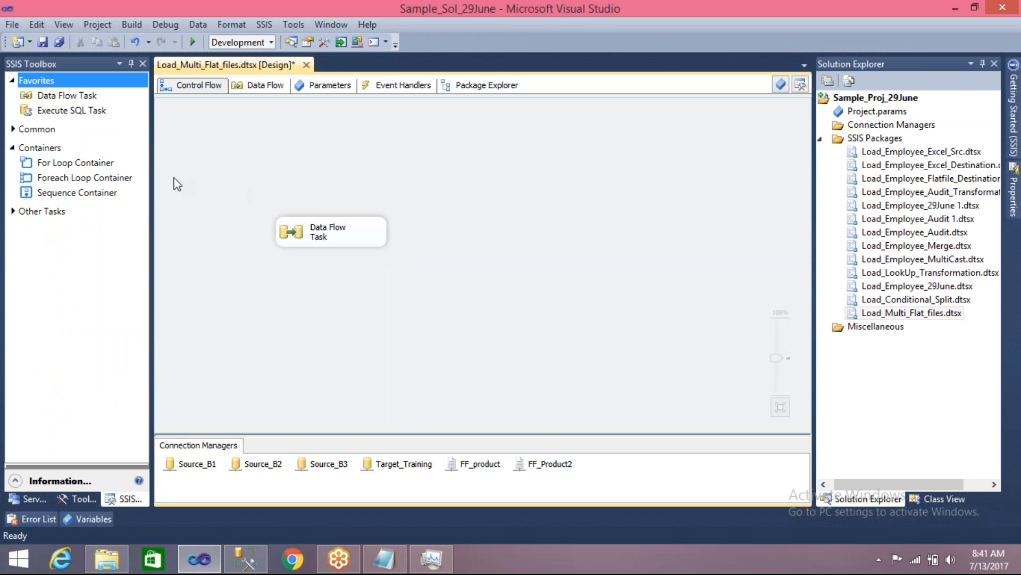
# - Add a Foreach Loop Container beside the Data Flow Task and stretch it downward to make it taller
pyautogui.click(65, 179)
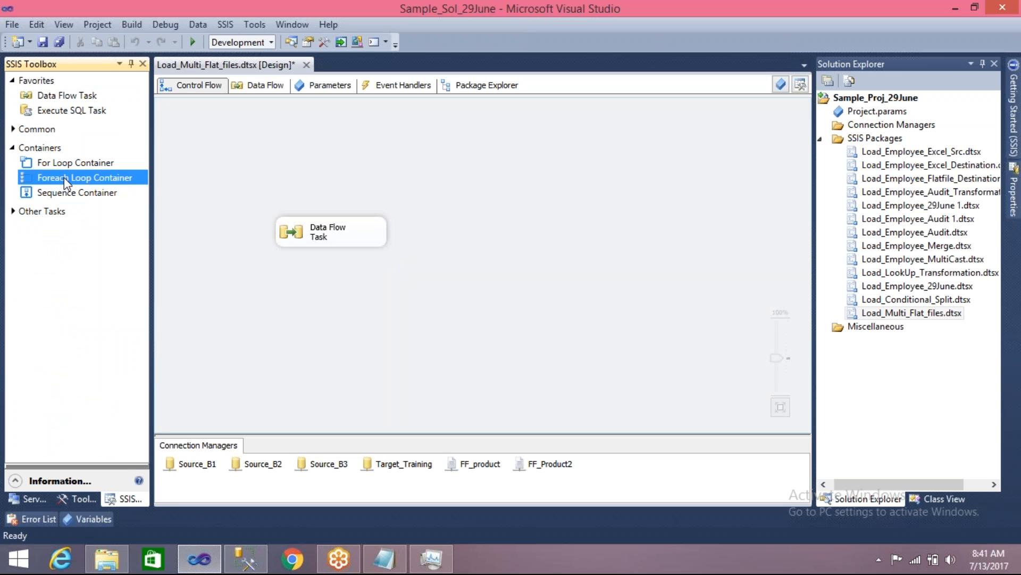
pyautogui.moveTo(65, 180); pyautogui.dragTo(465, 164)
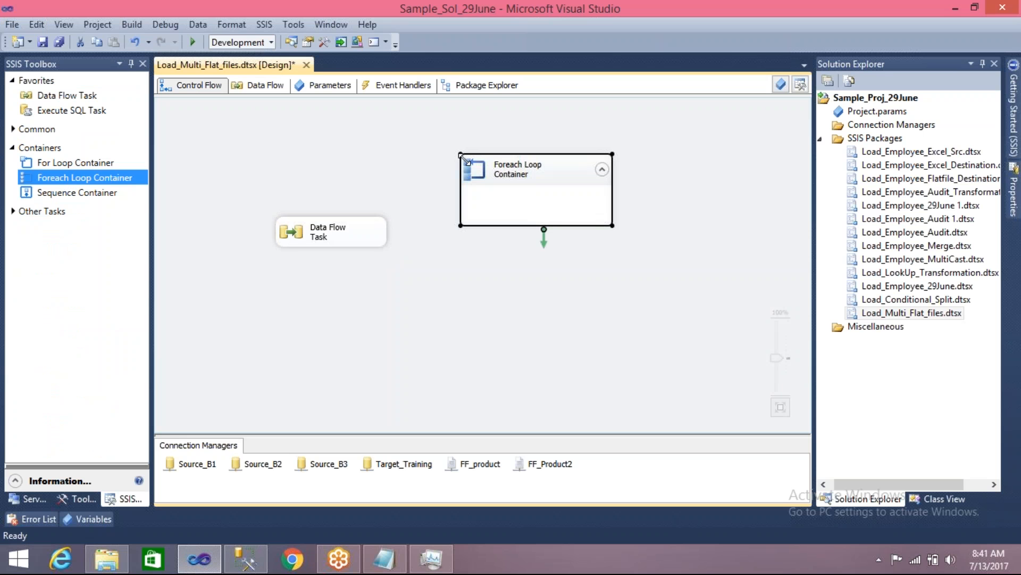
pyautogui.moveTo(544, 237); pyautogui.dragTo(542, 216)
pyautogui.click(548, 228)
pyautogui.moveTo(550, 224); pyautogui.dragTo(550, 334)
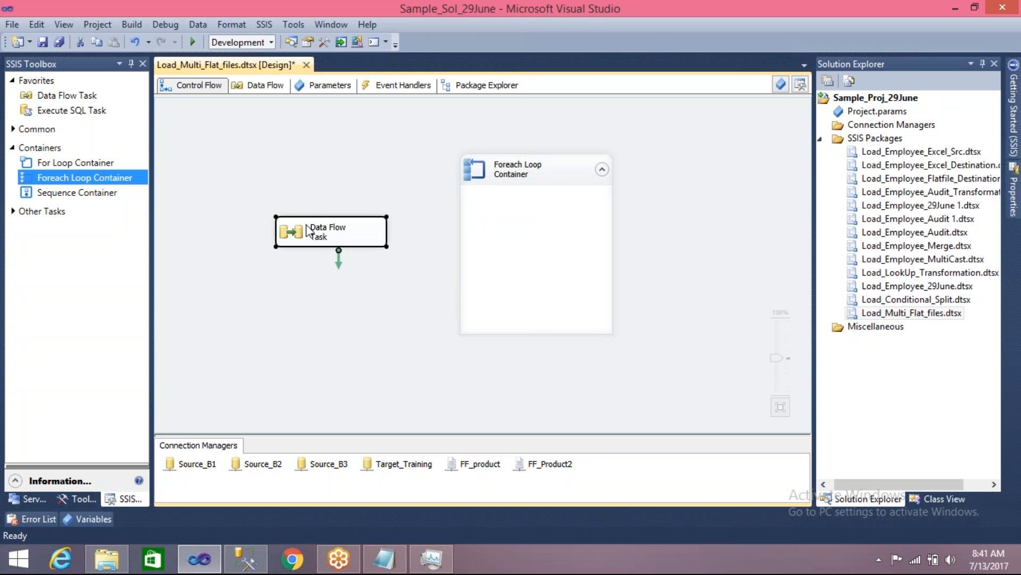
# - Replace the standalone Data Flow Task with a new one inside the Foreach Loop Container, and move the container toward the middle of the canvas
pyautogui.moveTo(307, 228); pyautogui.dragTo(500, 239)
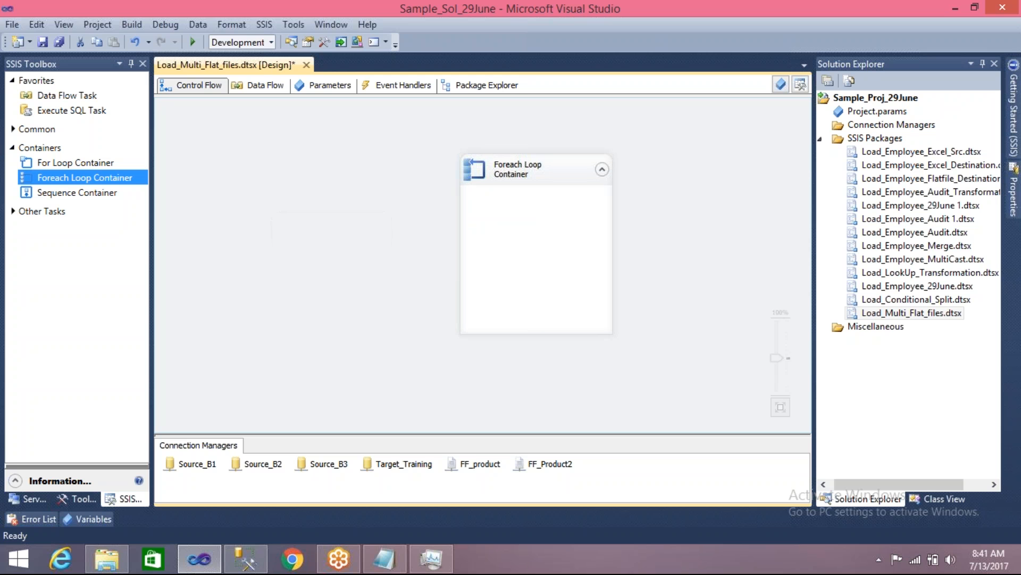
pyautogui.click(73, 97)
pyautogui.moveTo(73, 97); pyautogui.dragTo(490, 229)
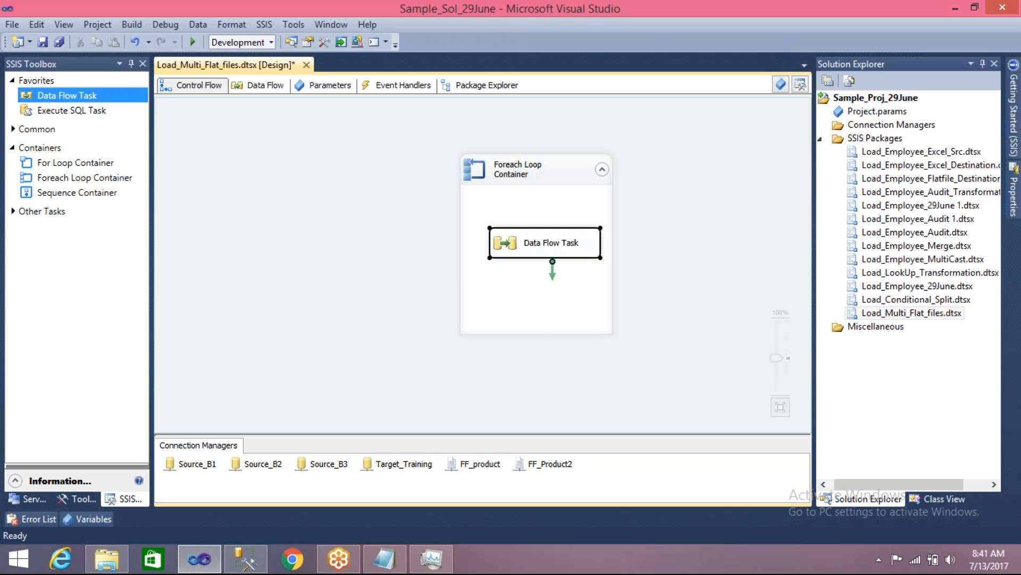
pyautogui.click(490, 174)
pyautogui.moveTo(490, 173); pyautogui.dragTo(345, 165)
pyautogui.click(235, 199)
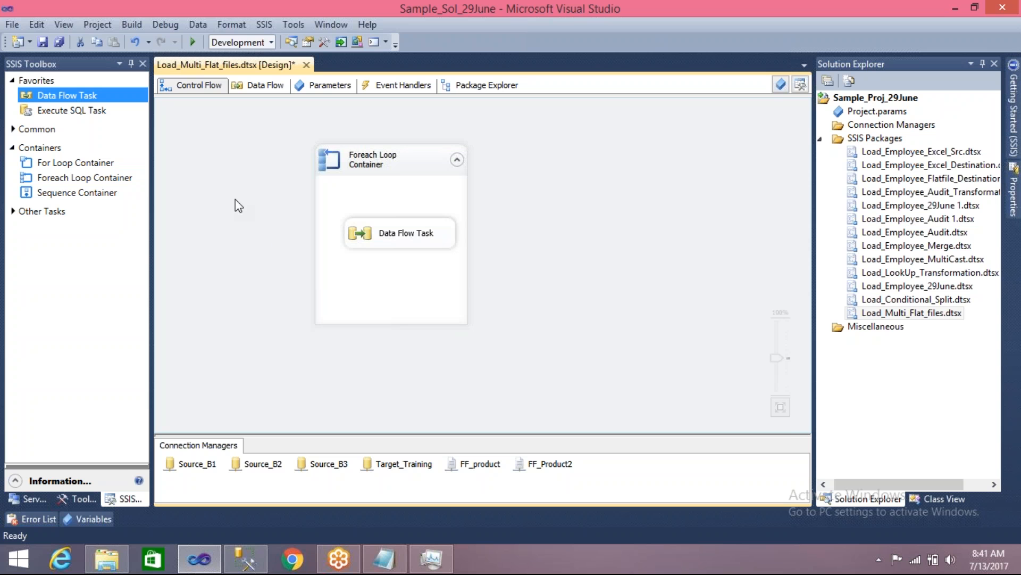
# - Set the Foreach Loop Container's enumerator folder to E:\Test, using the folder path copied from File Explorer
pyautogui.doubleClick(343, 165)
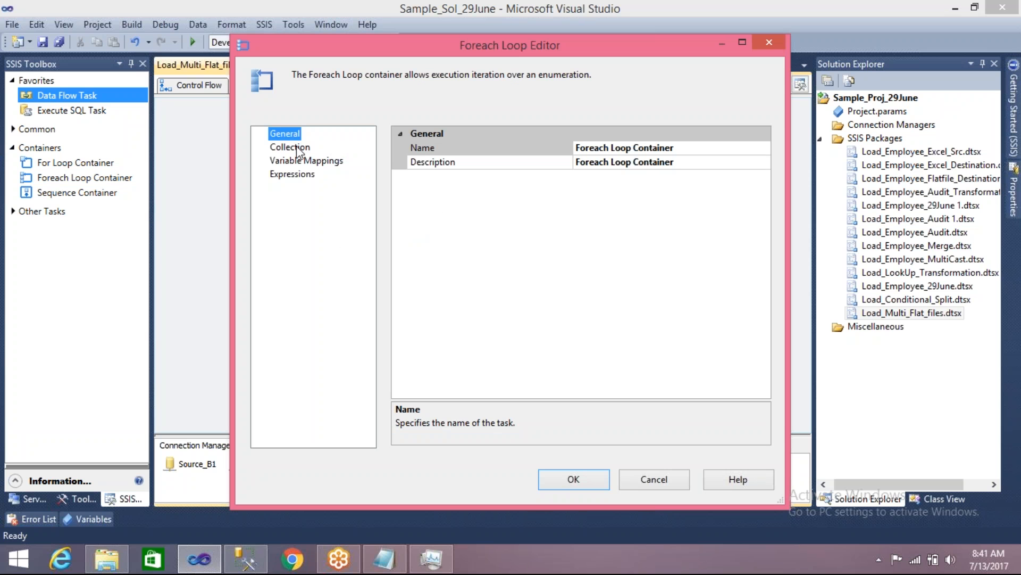
pyautogui.click(293, 151)
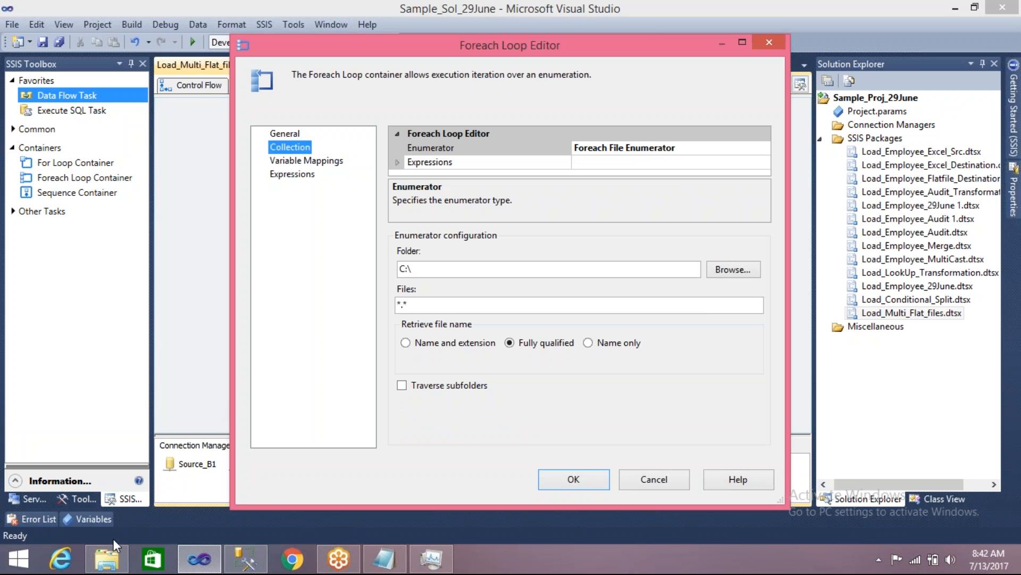
pyautogui.click(108, 558)
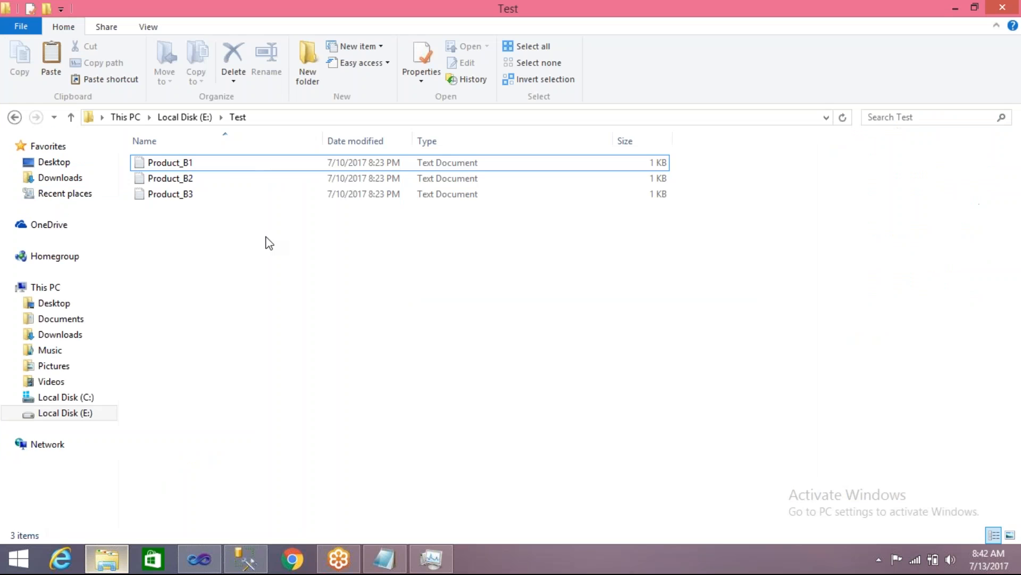
pyautogui.click(260, 116)
pyautogui.hotkey('ctrl', 'c')
pyautogui.press('Tab')
pyautogui.click(199, 558)
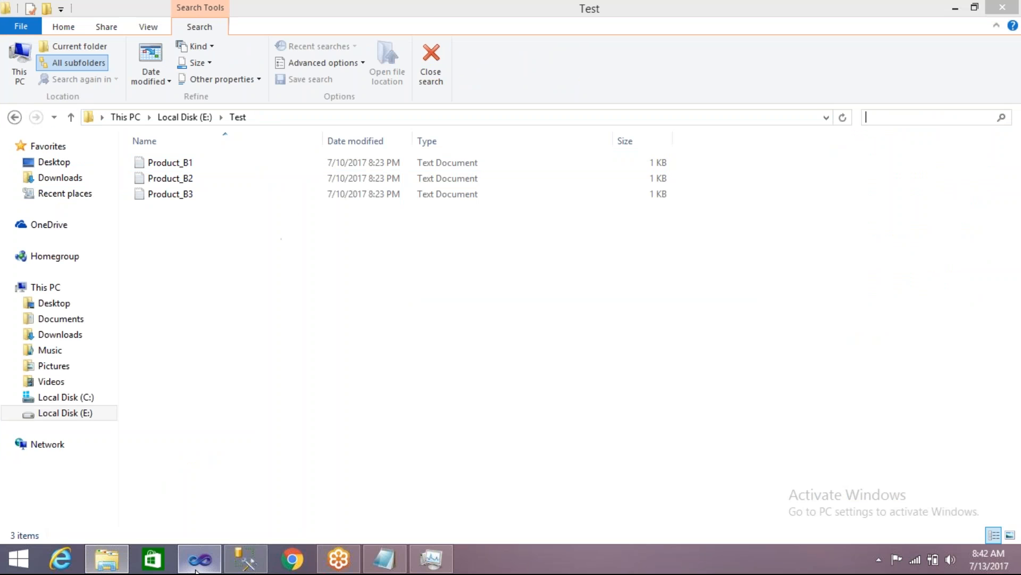
pyautogui.click(427, 269)
pyautogui.moveTo(427, 270); pyautogui.dragTo(369, 267)
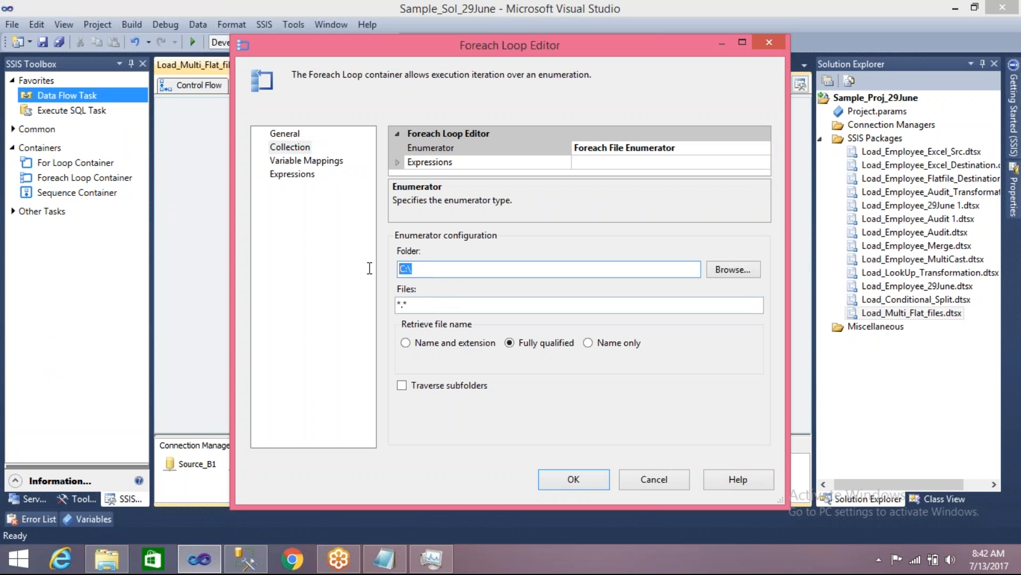
pyautogui.hotkey('ctrl', 'v')
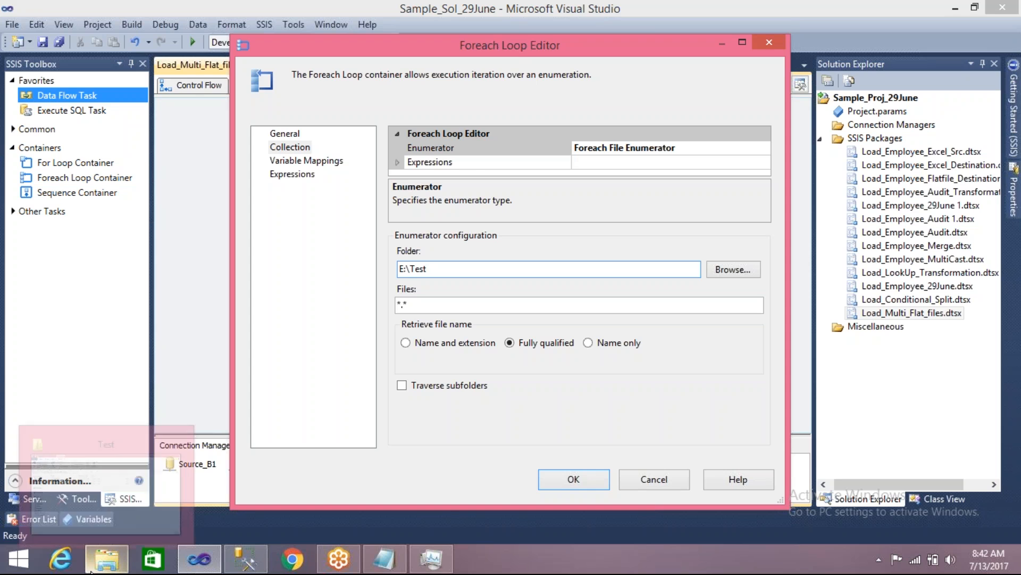
# - Review the names of the product text files in the Test folder in File Explorer
pyautogui.click(107, 558)
pyautogui.click(256, 238)
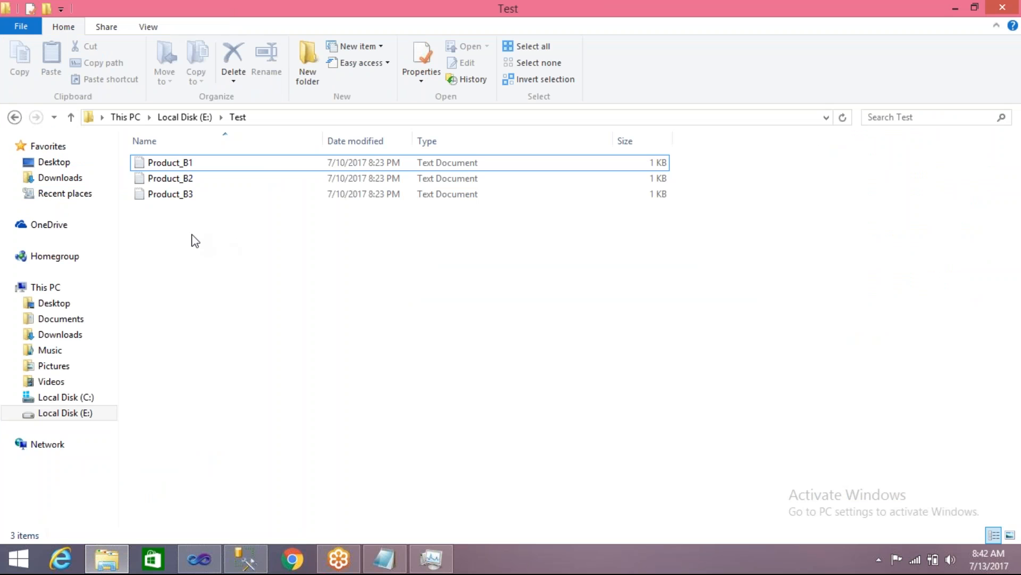
pyautogui.click(174, 196)
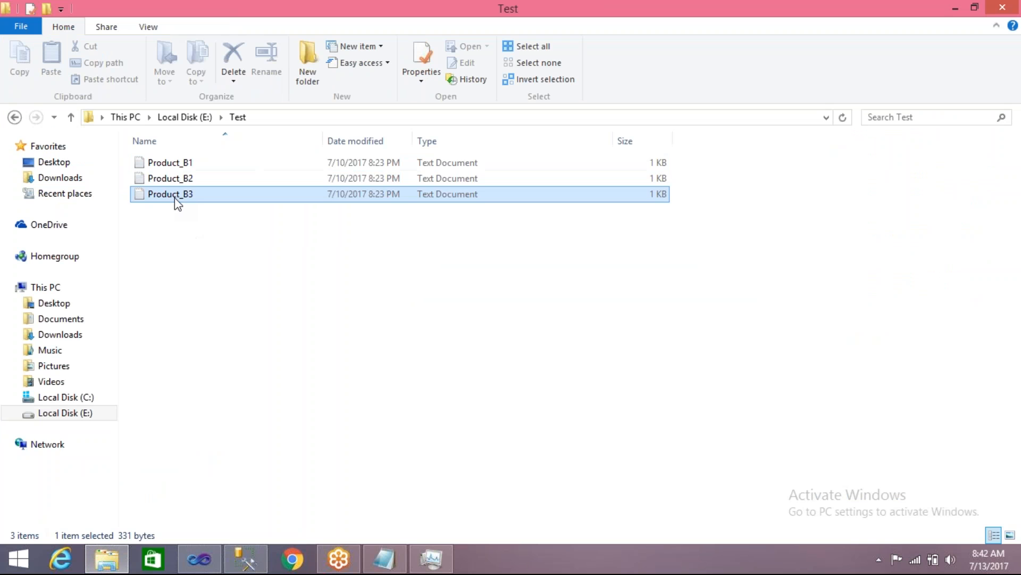
pyautogui.click(178, 180)
pyautogui.click(179, 163)
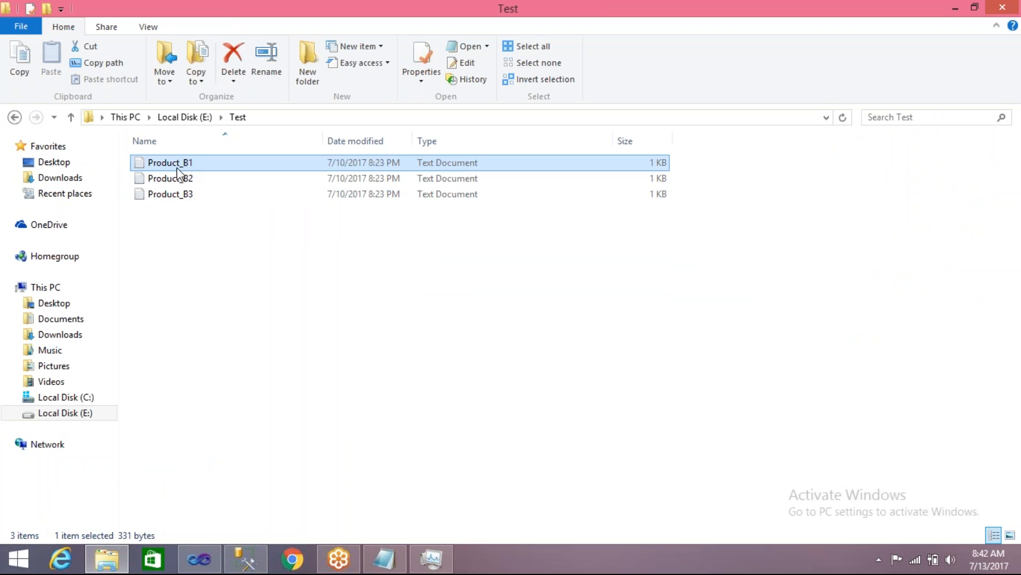
pyautogui.click(175, 248)
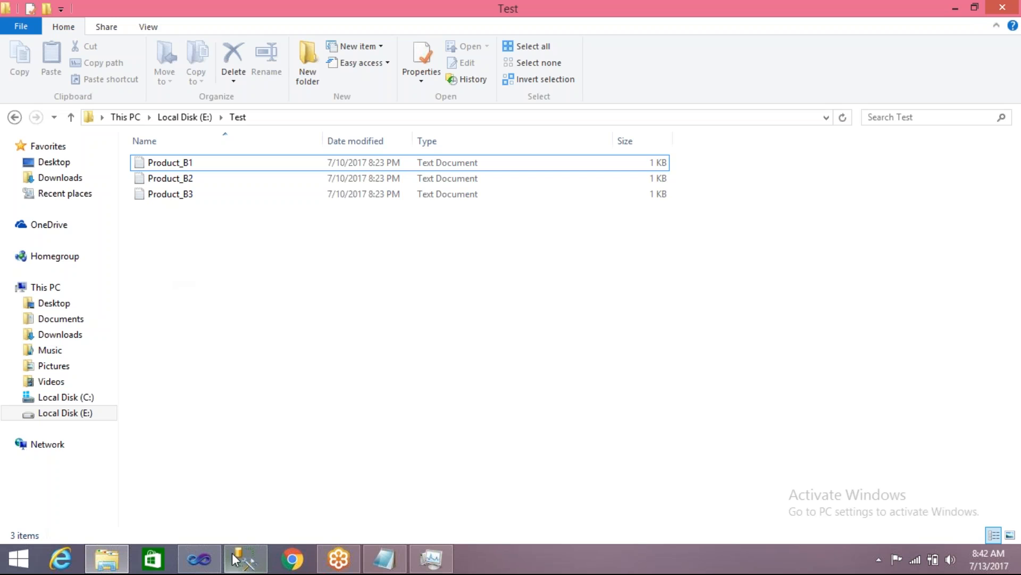
# - Set the Foreach Loop enumerator's file filter to *.txt for the E:\Test folder
pyautogui.click(199, 558)
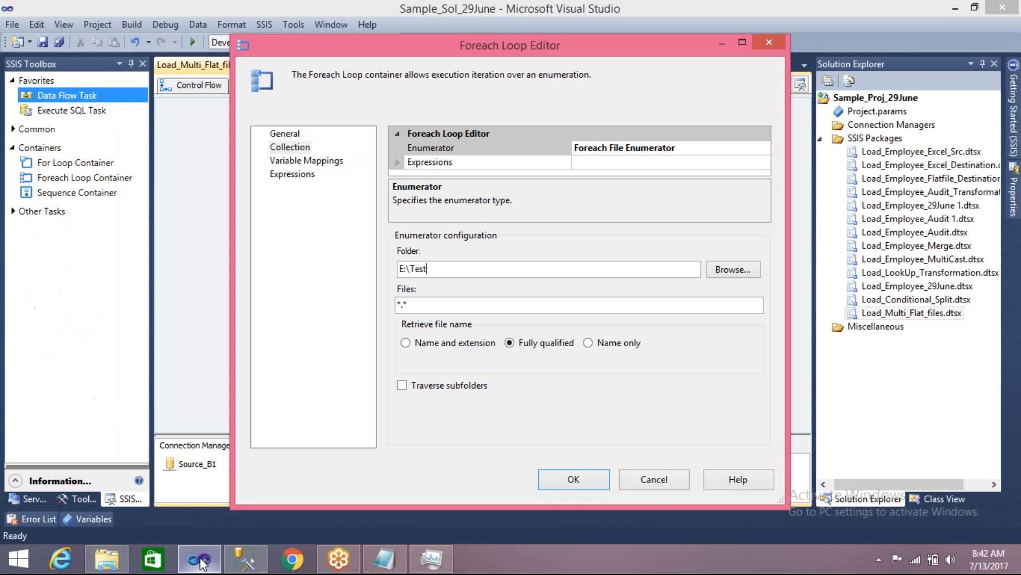
pyautogui.click(404, 304)
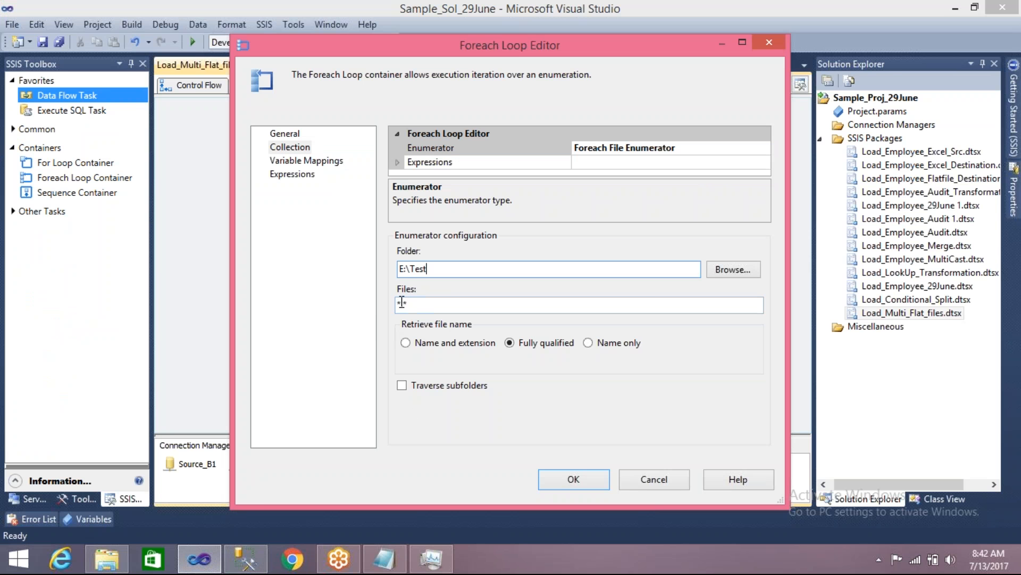
pyautogui.moveTo(403, 304); pyautogui.dragTo(399, 304)
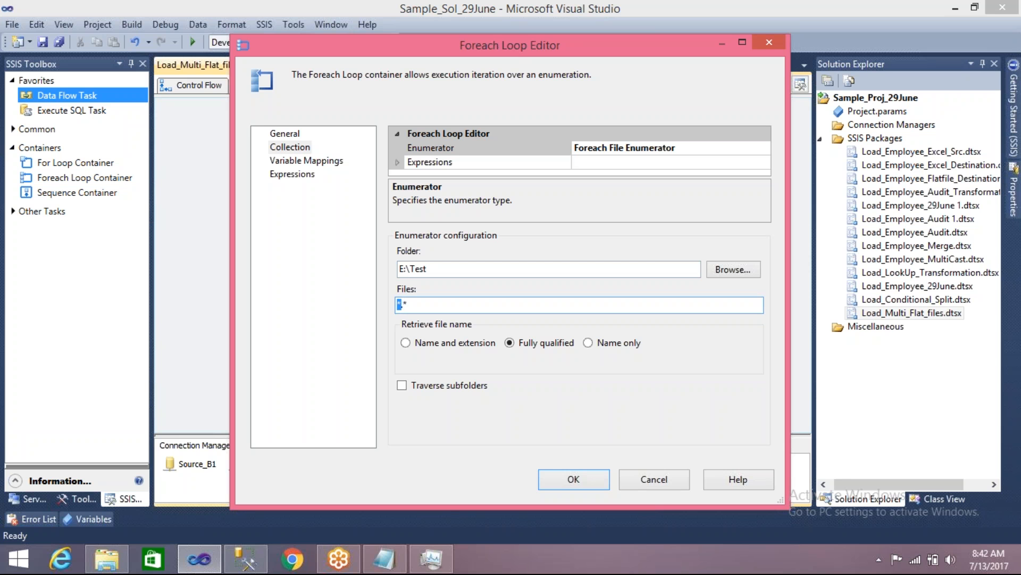
pyautogui.click(407, 305)
pyautogui.moveTo(408, 304); pyautogui.dragTo(404, 304)
pyautogui.write('txt')
pyautogui.moveTo(418, 304); pyautogui.dragTo(406, 304)
pyautogui.press('BackSpace')
pyautogui.write('txt')
pyautogui.click(400, 305)
pyautogui.moveTo(399, 305); pyautogui.dragTo(404, 305)
pyautogui.click(415, 305)
# - Check the Product_B1 file in File Explorer against the file filter, and accept the Foreach Loop settings
pyautogui.click(107, 558)
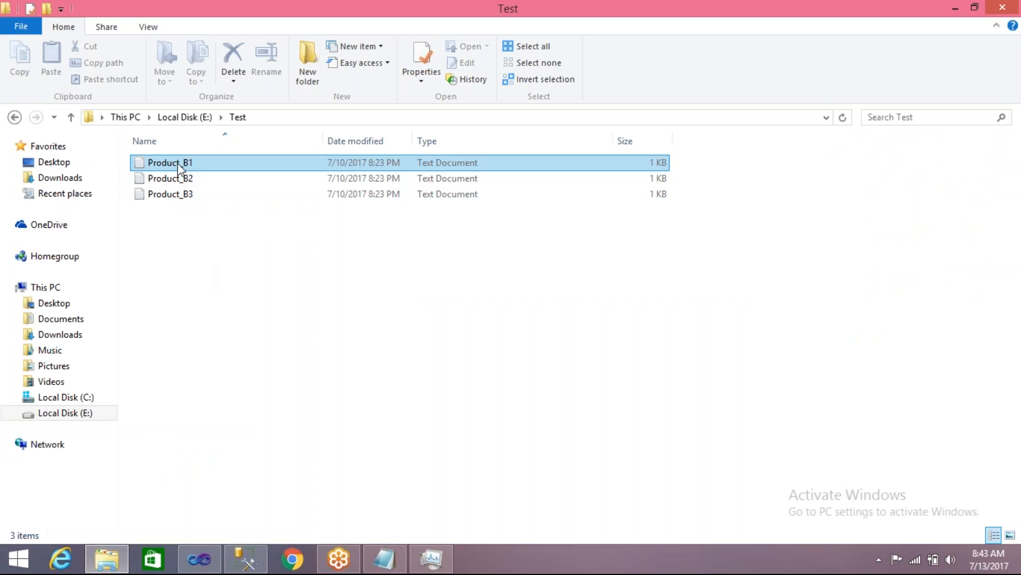
pyautogui.click(199, 559)
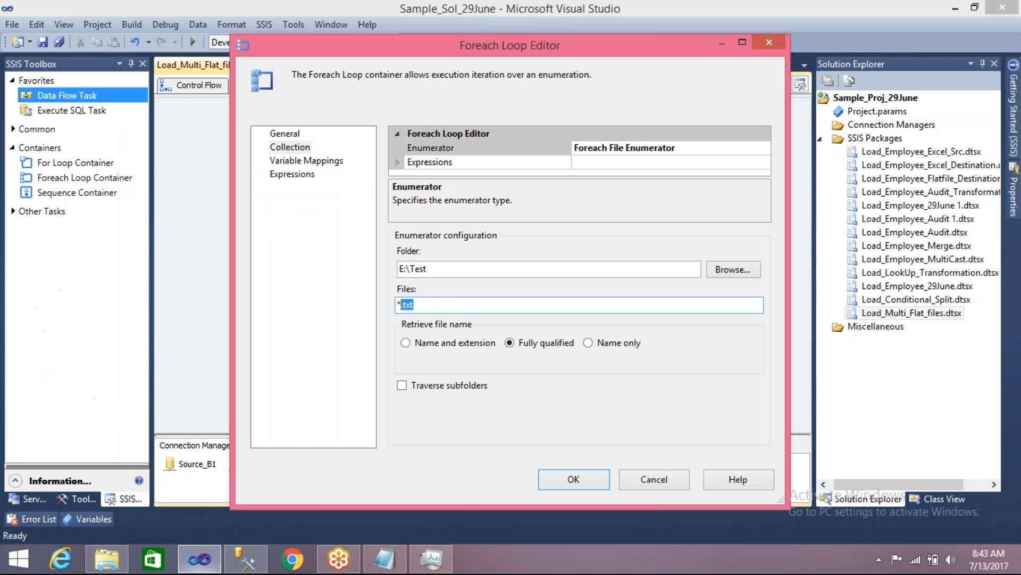
pyautogui.click(404, 305)
pyautogui.moveTo(401, 304); pyautogui.dragTo(395, 305)
pyautogui.press('End')
pyautogui.click(573, 479)
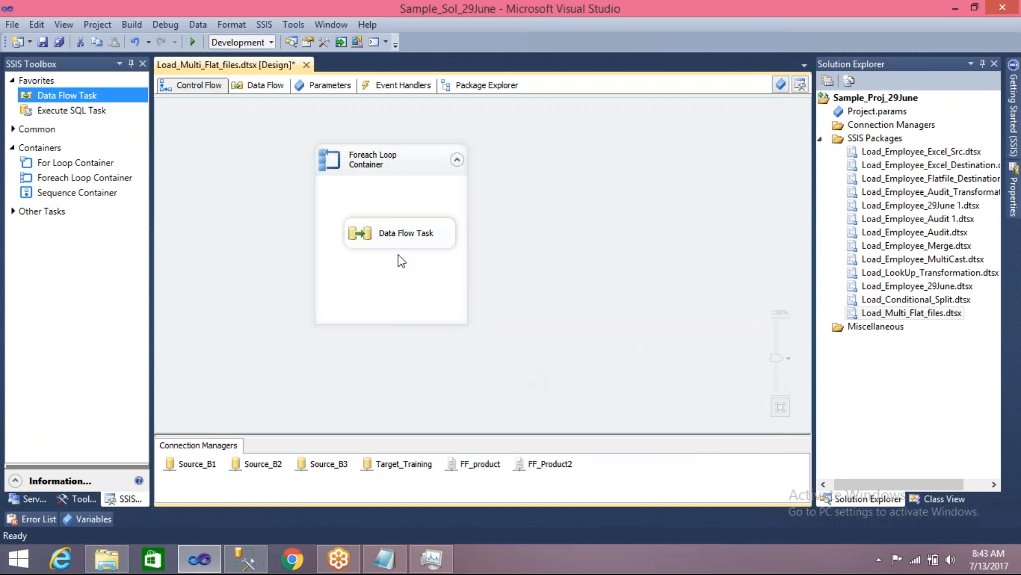
# - Open the Data Flow Task inside the Foreach Loop Container and add an OLE DB Source with an OLE DB Destination below it
pyautogui.doubleClick(357, 235)
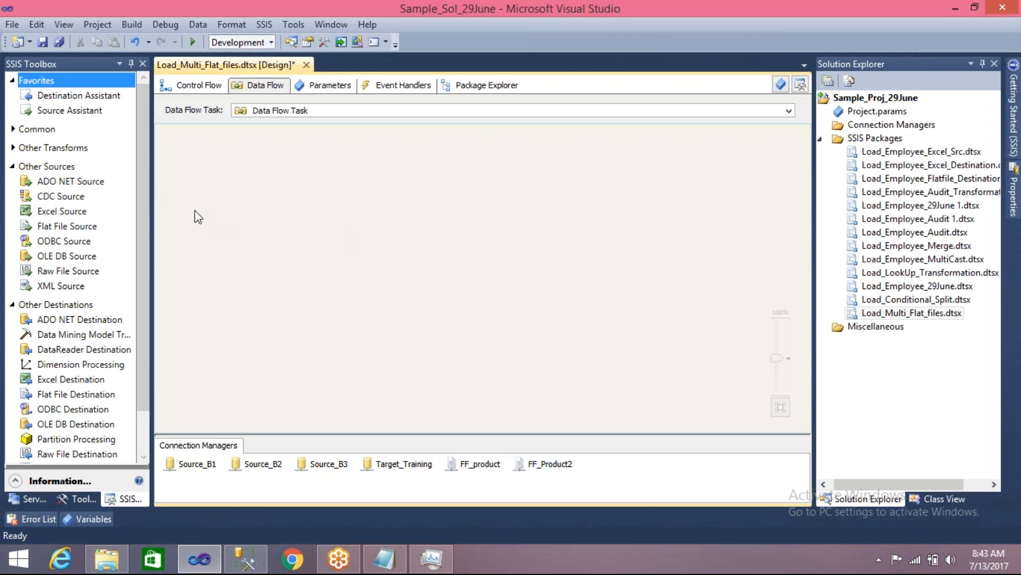
pyautogui.click(12, 305)
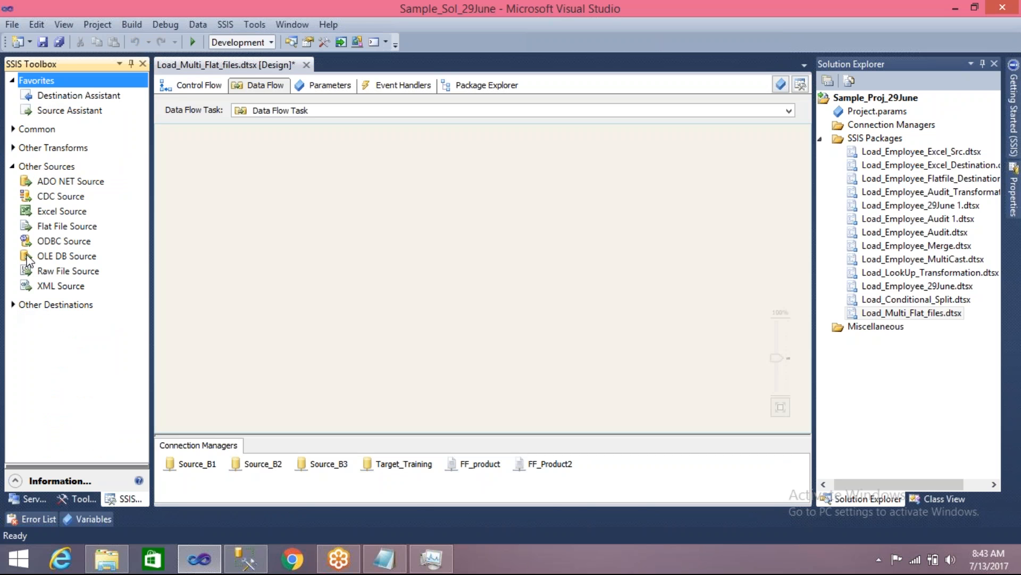
pyautogui.click(58, 257)
pyautogui.doubleClick(59, 257)
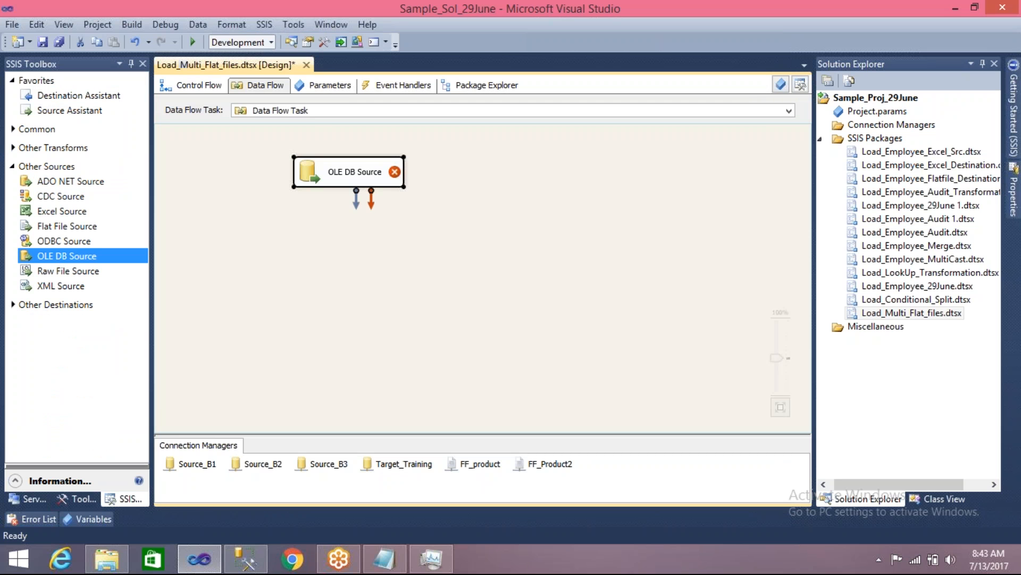
pyautogui.click(13, 166)
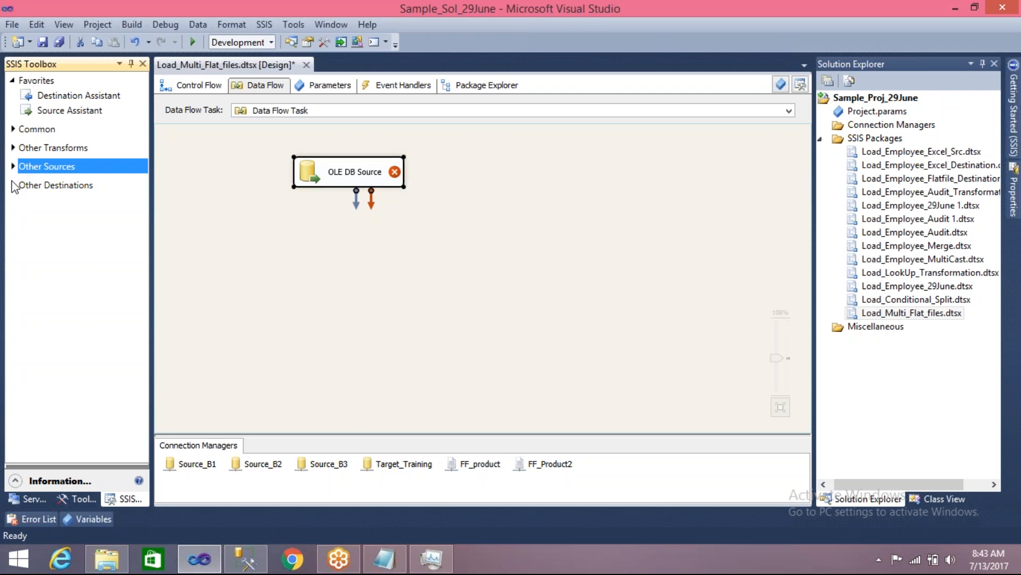
pyautogui.click(12, 185)
pyautogui.moveTo(65, 307); pyautogui.dragTo(286, 293)
# - Replace the OLE DB Source with a Flat File Source placed above the OLE DB Destination
pyautogui.click(305, 162)
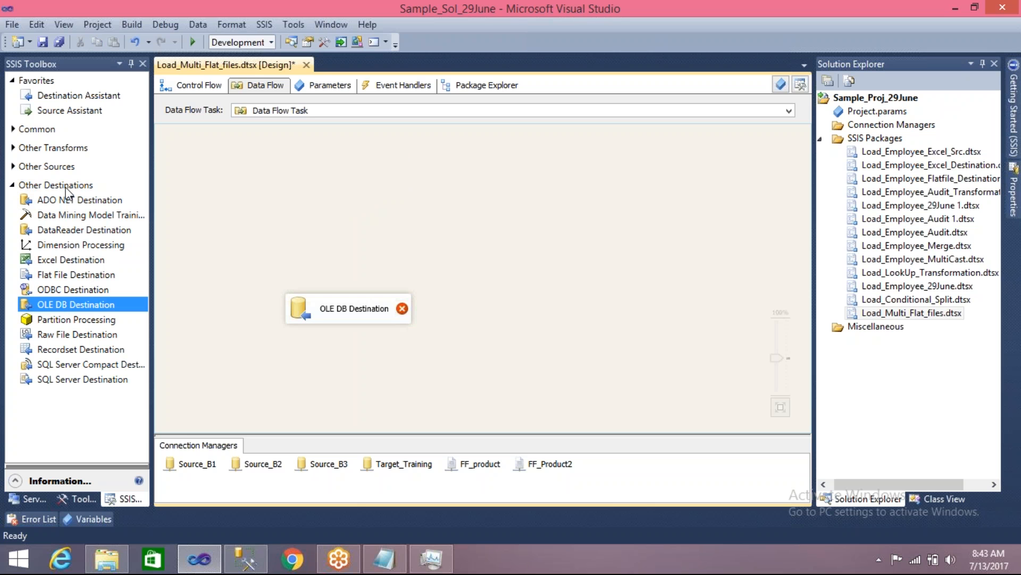
pyautogui.click(13, 167)
pyautogui.moveTo(48, 226); pyautogui.dragTo(286, 163)
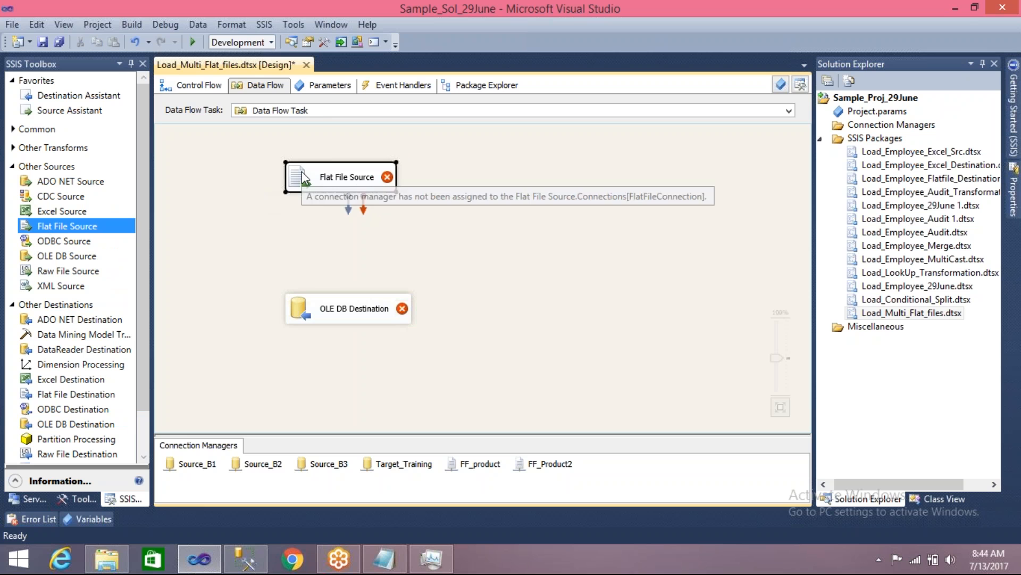
# - Start a new flat file connection manager for the Flat File Source and name it FF_FELC_product
pyautogui.doubleClick(302, 171)
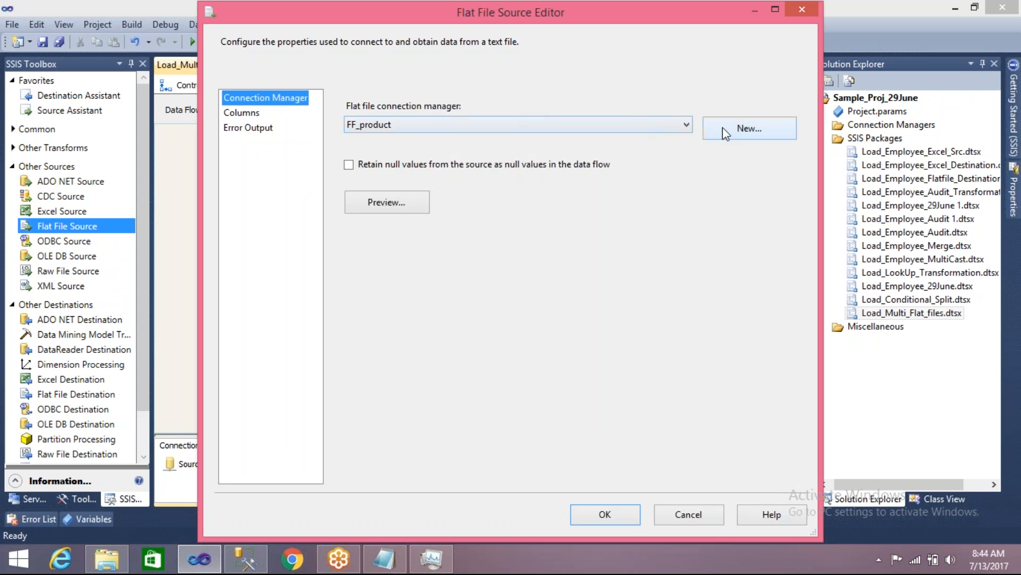
pyautogui.click(722, 130)
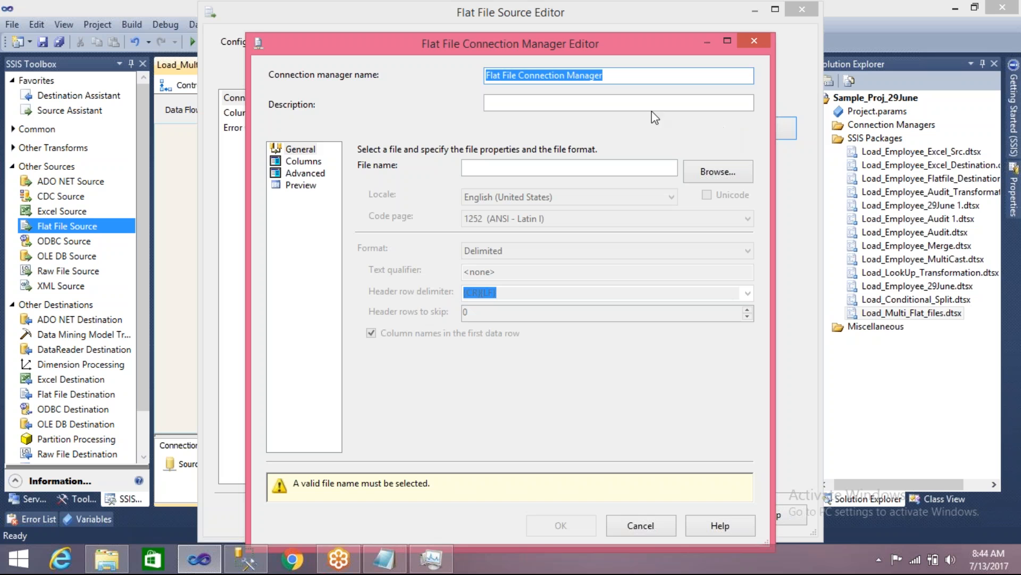
pyautogui.write('FF')
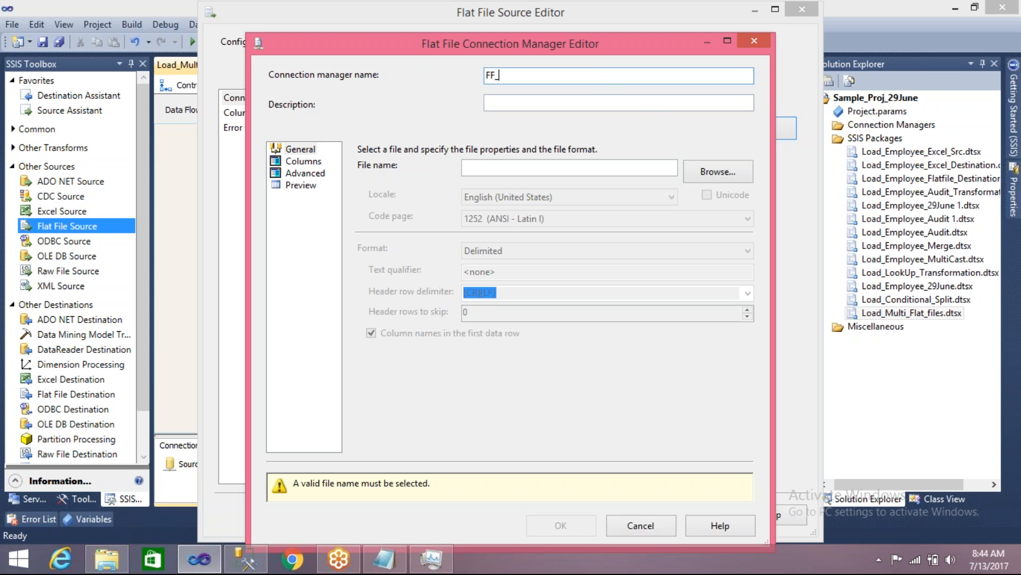
pyautogui.write('_FELC_product')
# - Point the connection manager to E:\Test\Product_B1.txt with comma-delimited columns, and accept the Flat File Source's columns
pyautogui.click(705, 173)
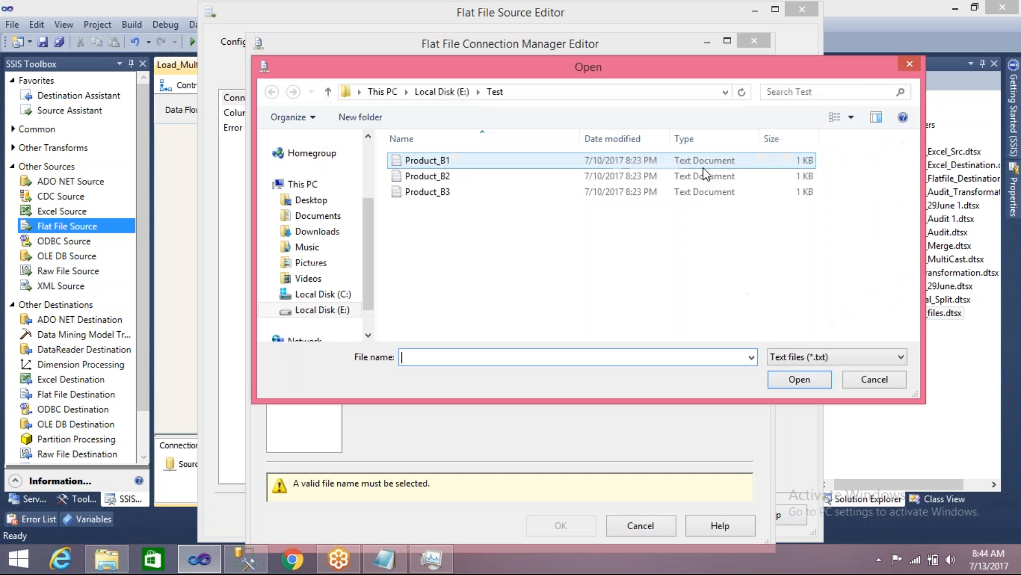
pyautogui.click(444, 92)
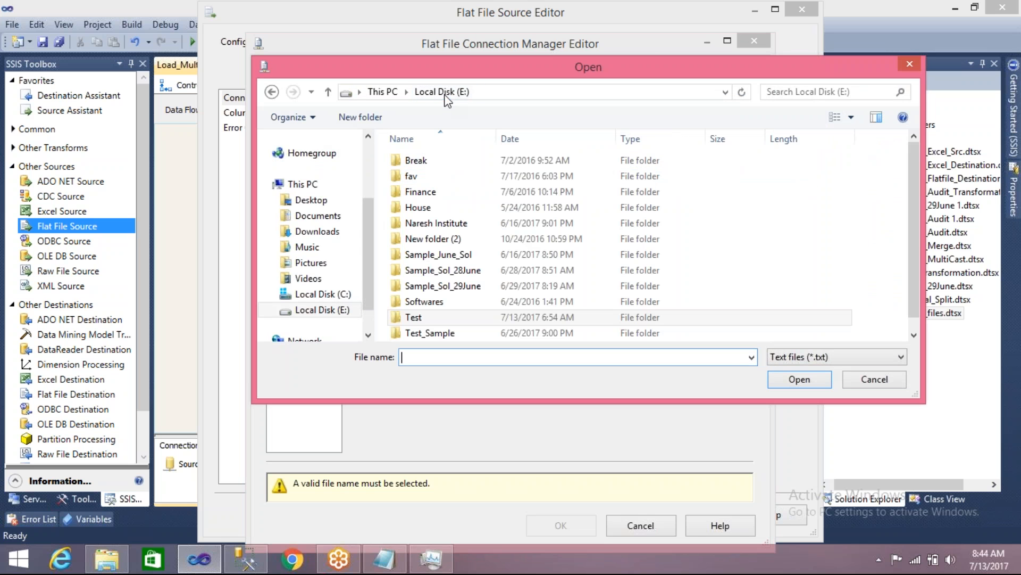
pyautogui.doubleClick(415, 318)
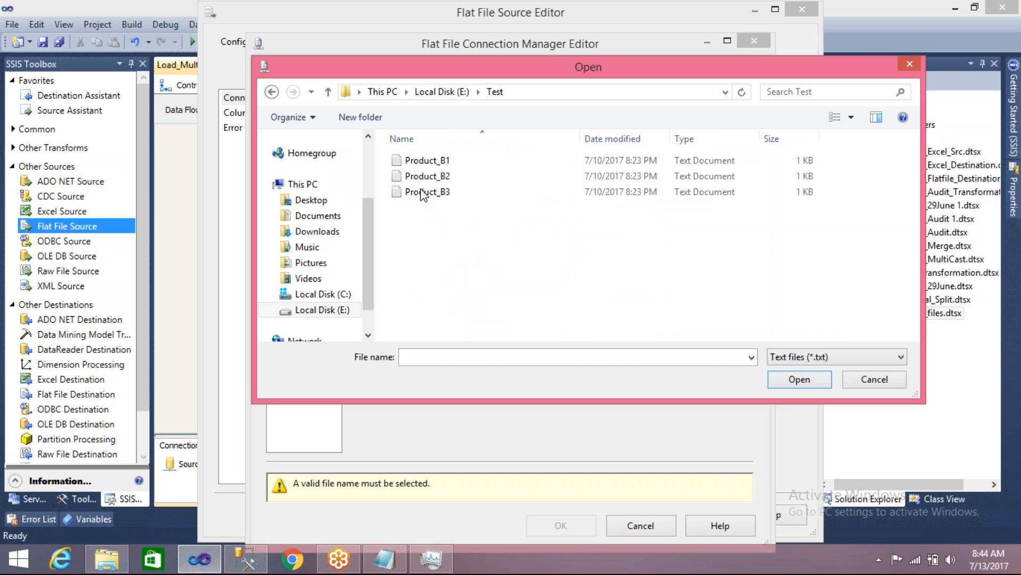
pyautogui.click(424, 162)
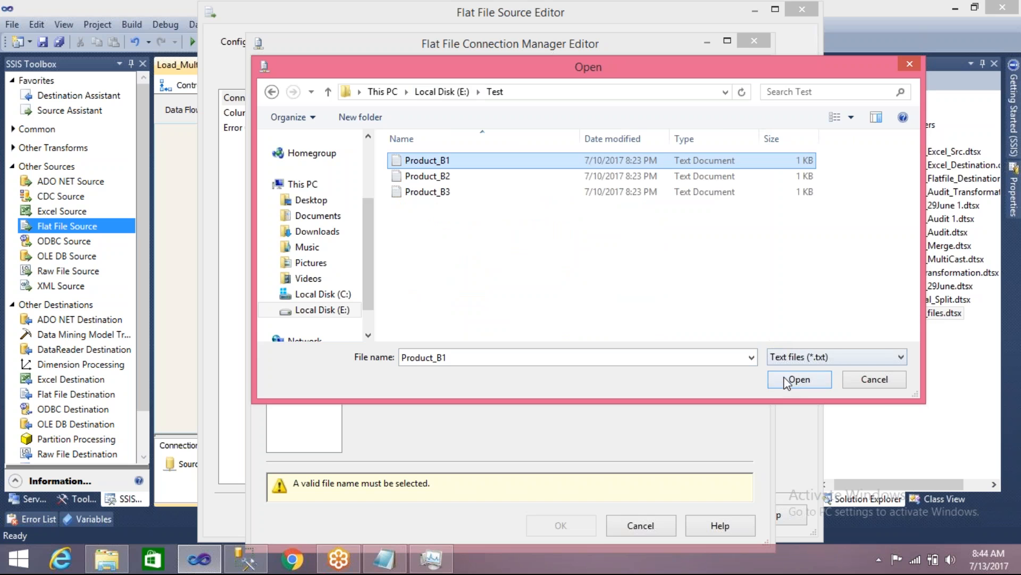
pyautogui.click(786, 377)
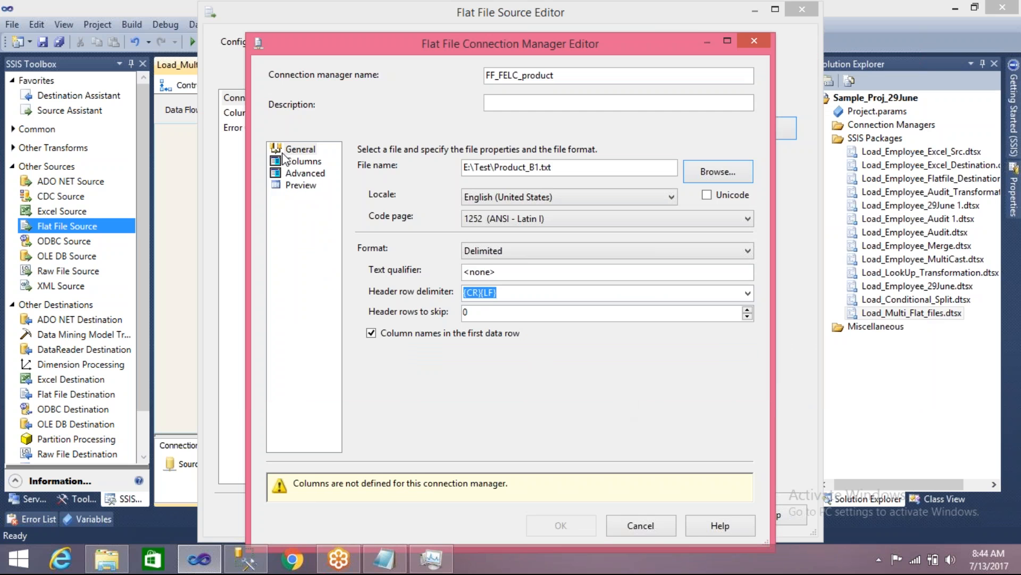
pyautogui.click(304, 163)
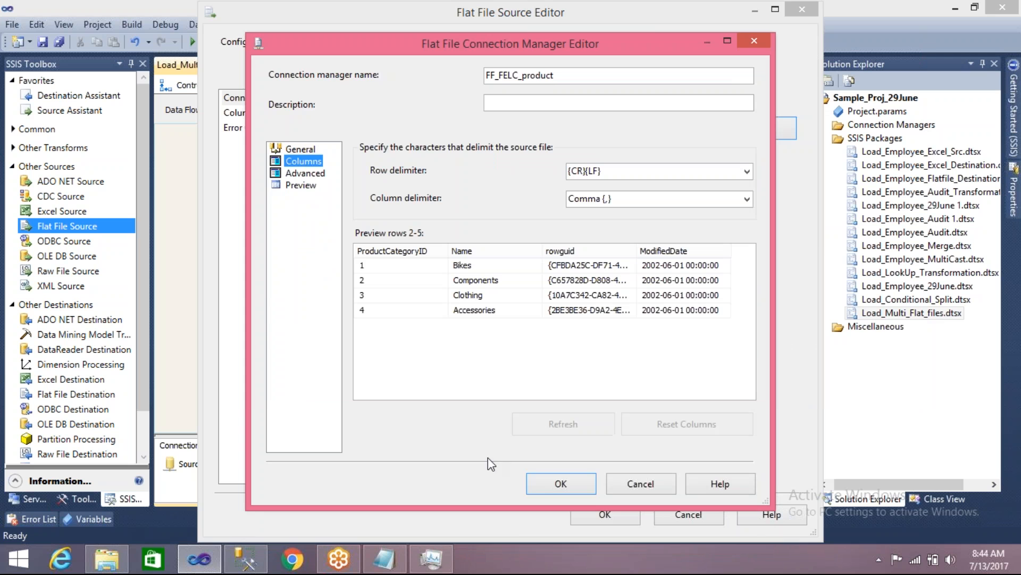
pyautogui.click(543, 481)
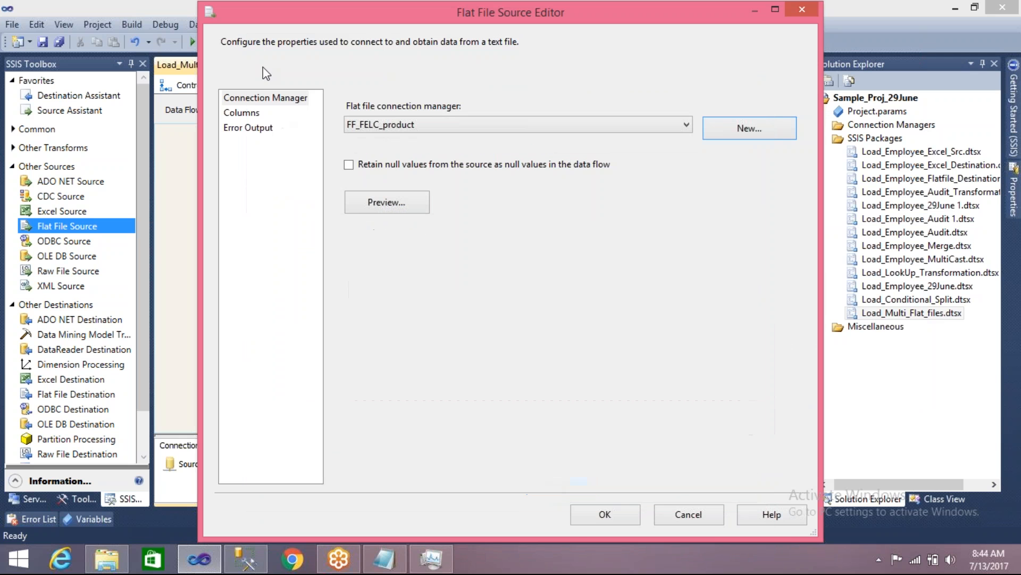
pyautogui.click(244, 114)
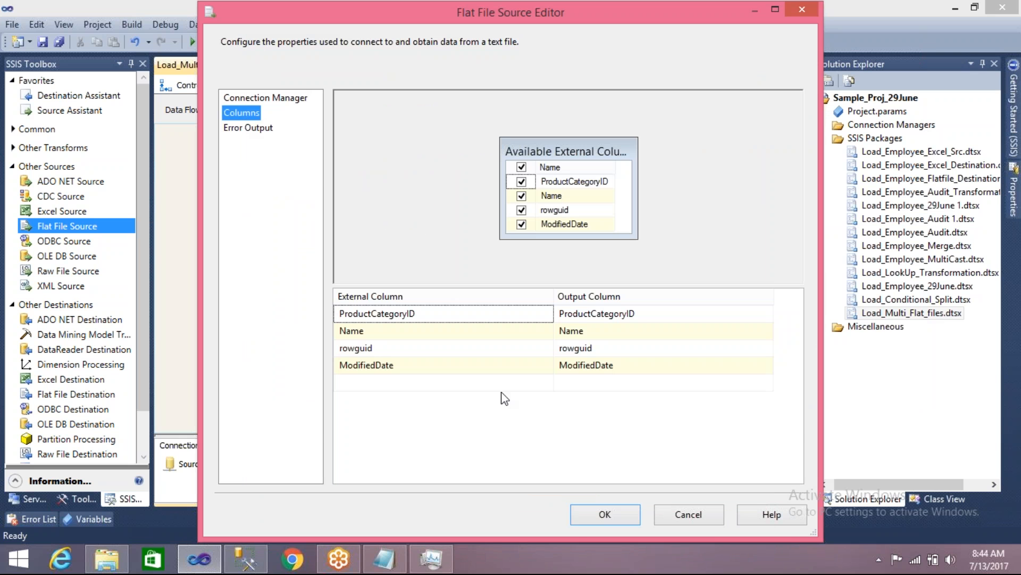
pyautogui.click(589, 515)
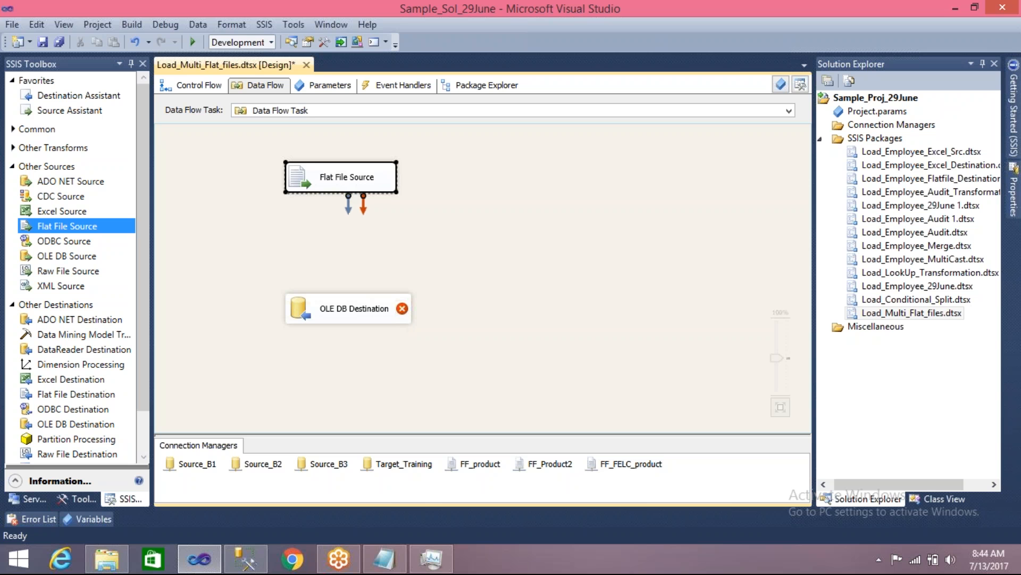
# - Connect the Flat File Source to the OLE DB Destination and set the destination's connection manager to Target_Training
pyautogui.moveTo(349, 208); pyautogui.dragTo(354, 311)
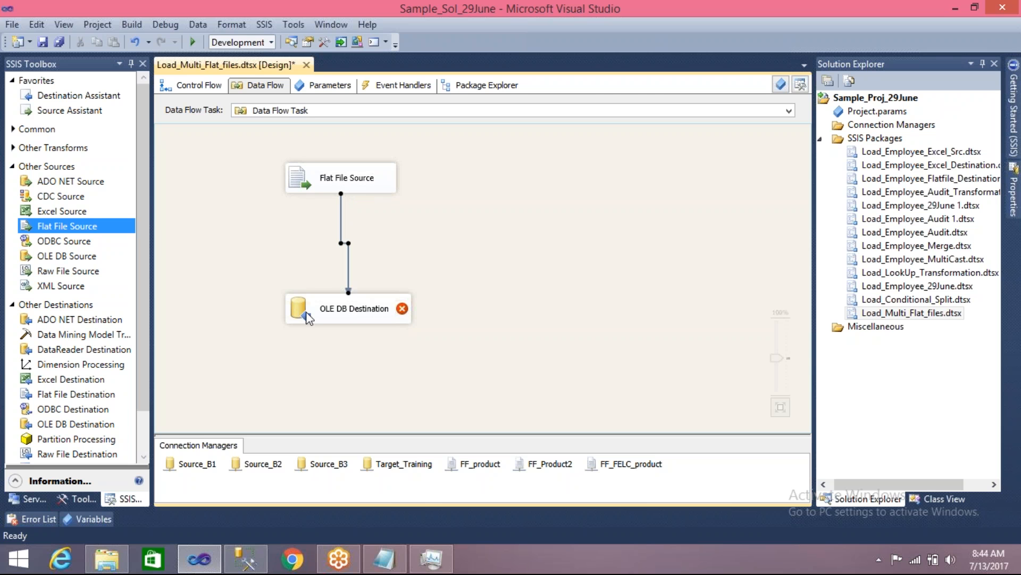
pyautogui.doubleClick(306, 313)
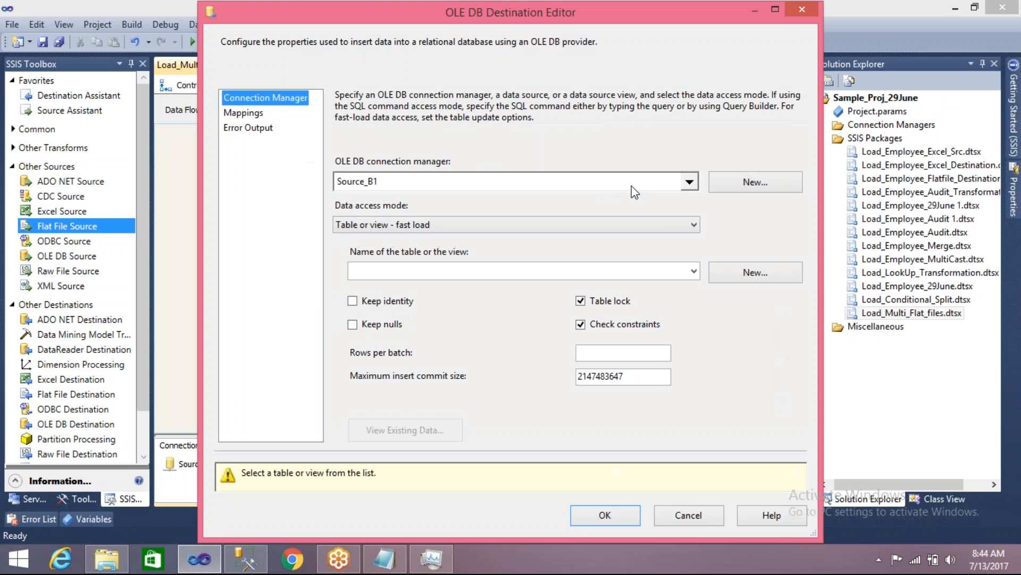
pyautogui.click(688, 182)
pyautogui.click(420, 253)
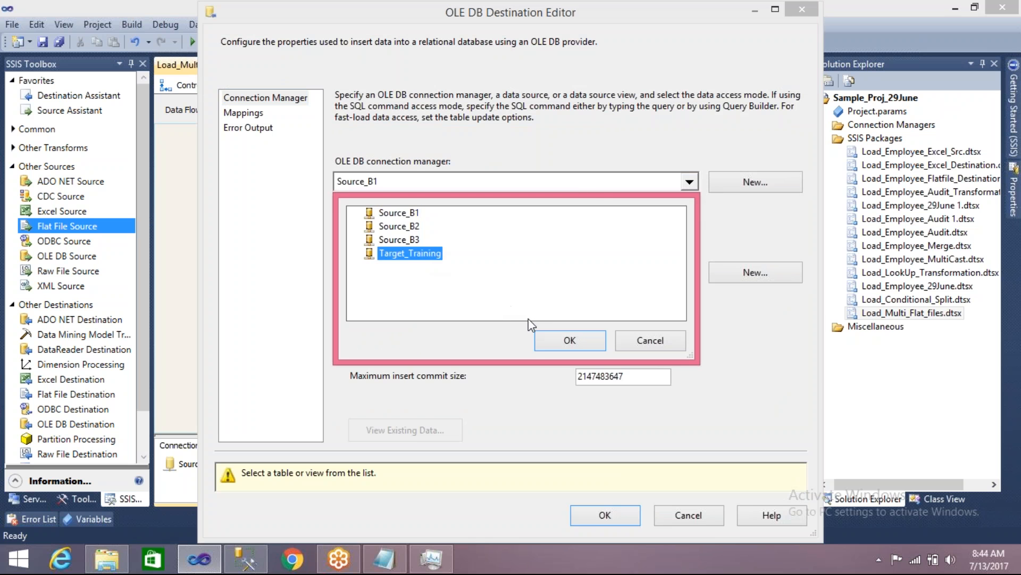
pyautogui.click(548, 344)
# - Create a new destination table named Multiple_FF_FELC_13july from the generated CREATE TABLE statement
pyautogui.click(712, 276)
pyautogui.click(484, 145)
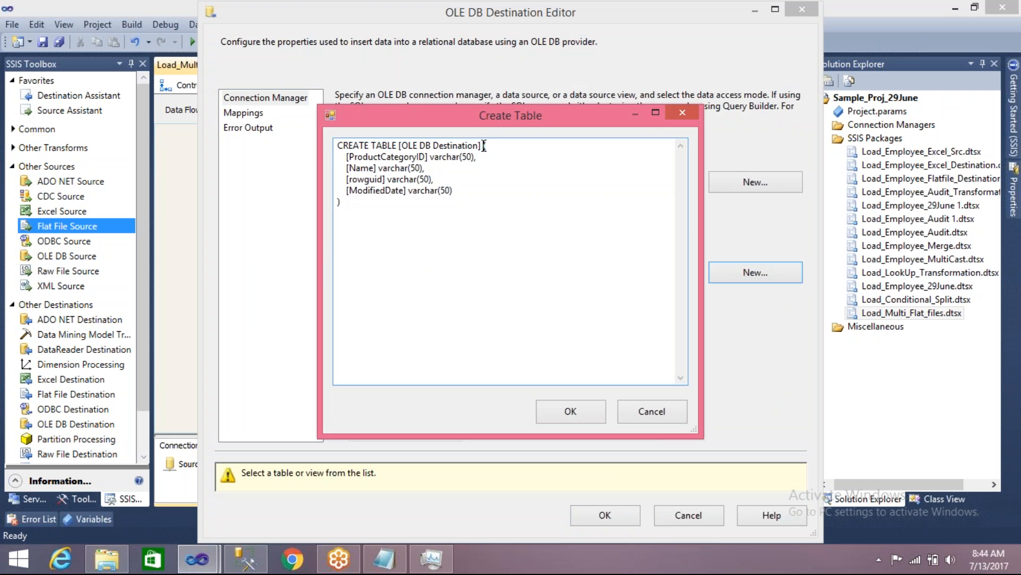
pyautogui.press('Return')
pyautogui.moveTo(404, 146); pyautogui.dragTo(479, 145)
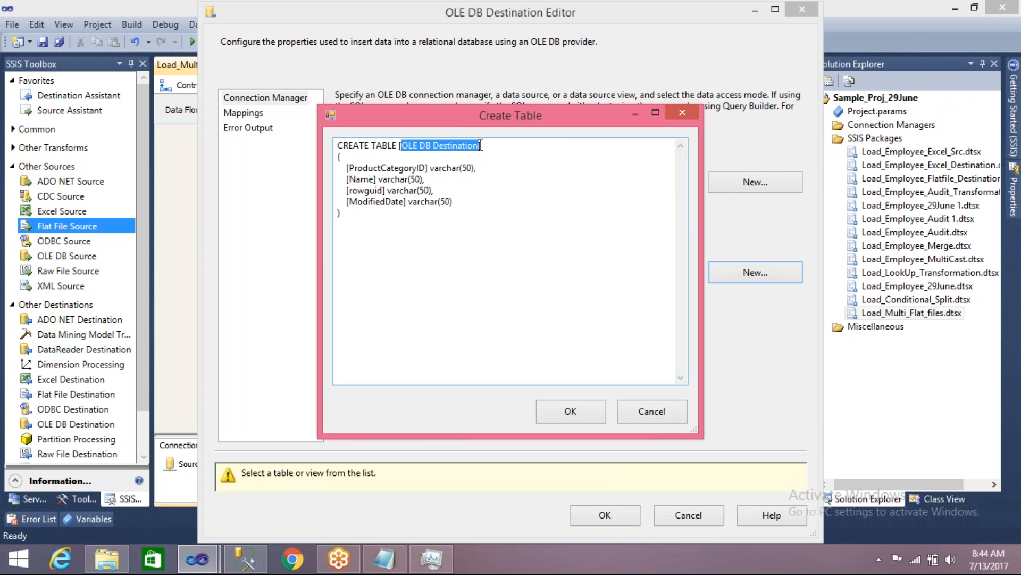
pyautogui.write('Multiple_FF')
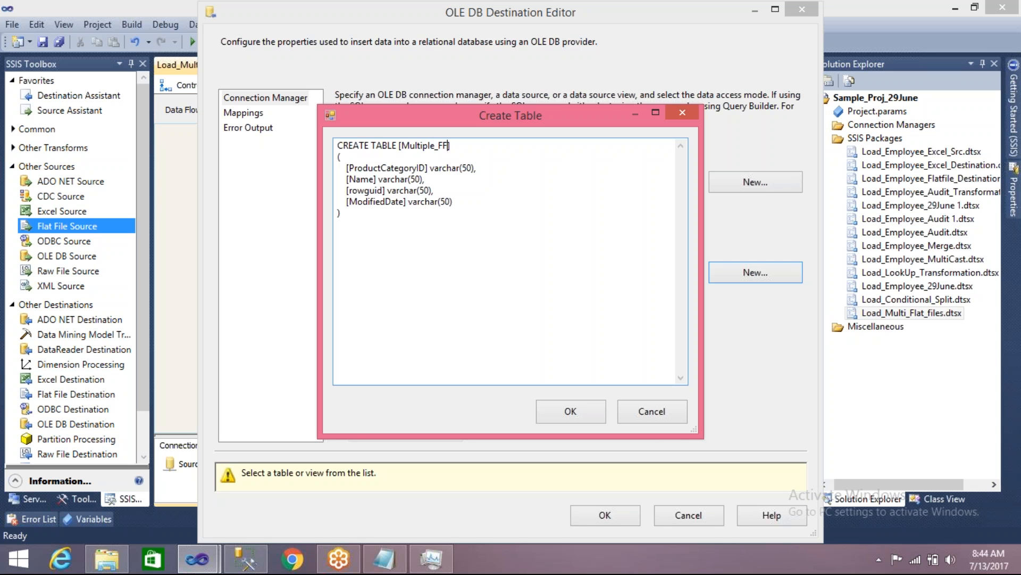
pyautogui.write('_FELC_13july')
pyautogui.click(559, 415)
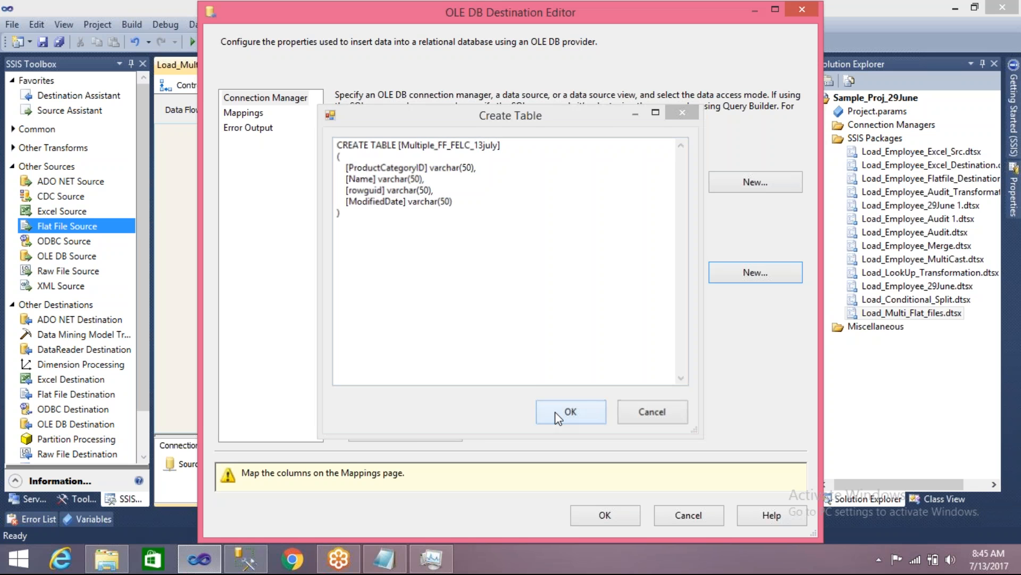
# - Accept the OLE DB Destination's column mappings, and save the package before returning to the control flow
pyautogui.click(244, 114)
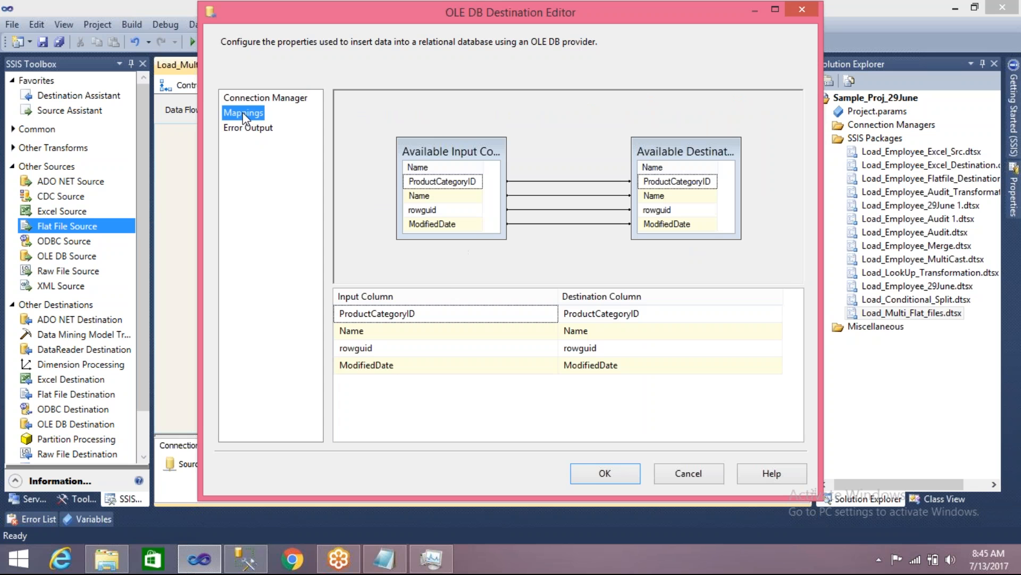
pyautogui.click(590, 470)
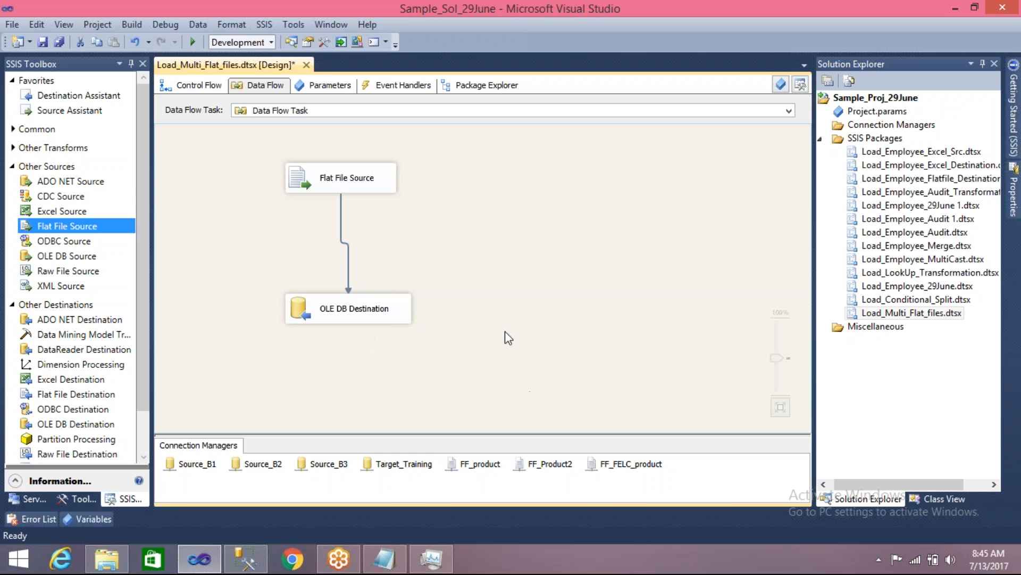
pyautogui.hotkey('ctrl', 's')
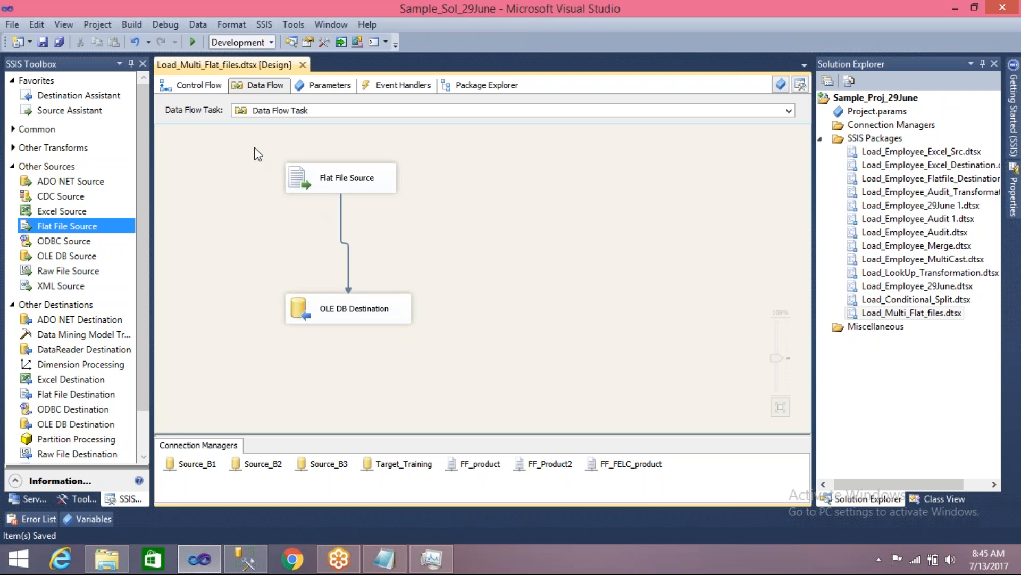
pyautogui.click(214, 89)
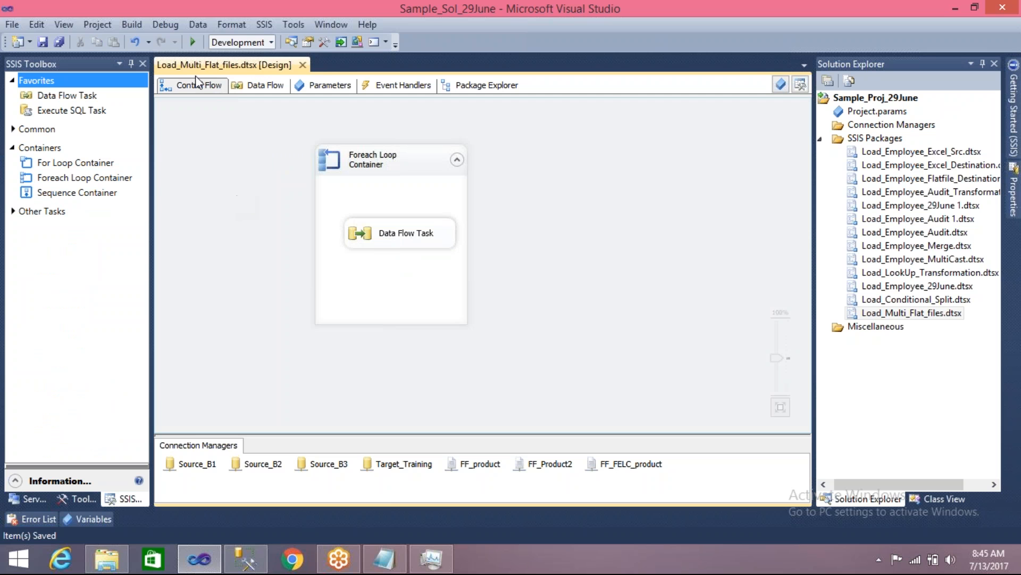
# - Run the Load_Multi_Flat_files package, then switch to SQL Server Management Studio and start a new query
pyautogui.click(193, 41)
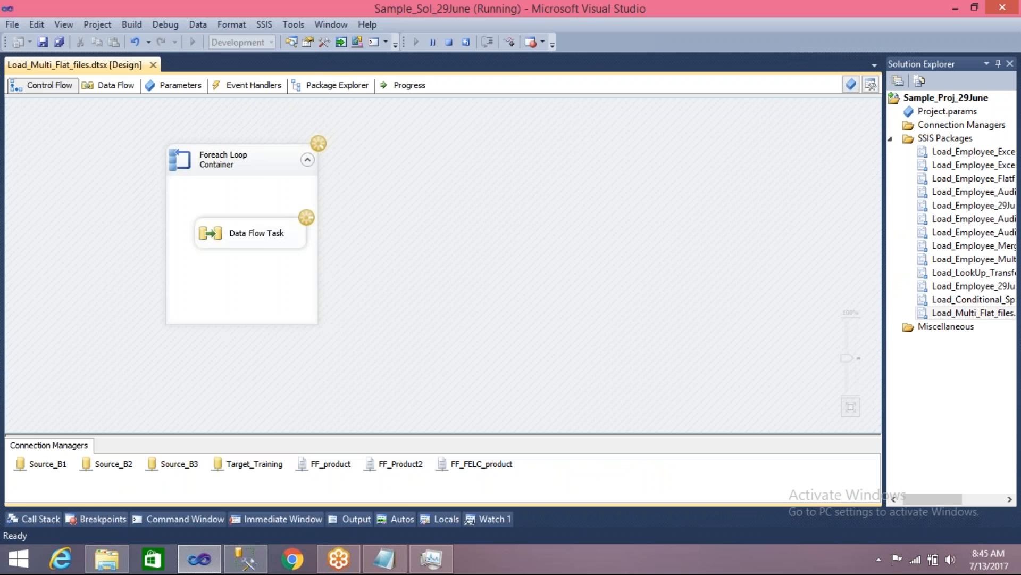
pyautogui.click(245, 559)
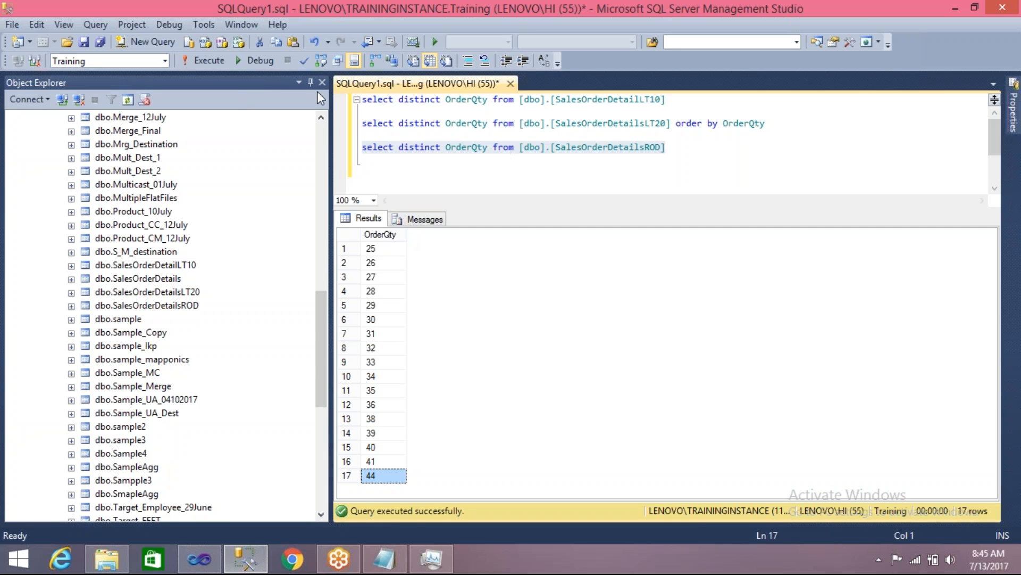
pyautogui.click(151, 42)
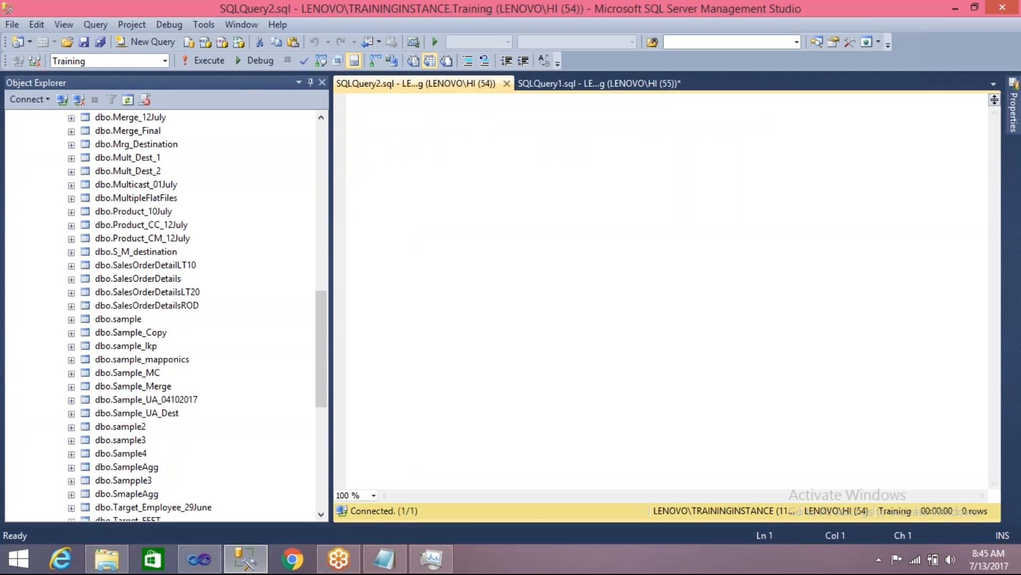
# - Refresh the table list of the Training database and find Multiple_FF_FELC_13july in it
pyautogui.click(315, 174)
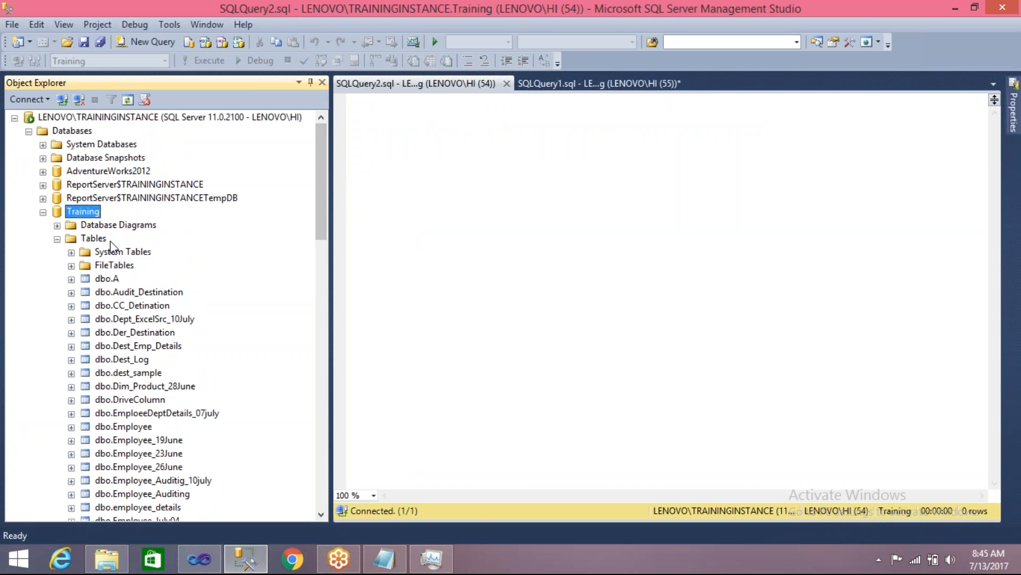
pyautogui.click(94, 239)
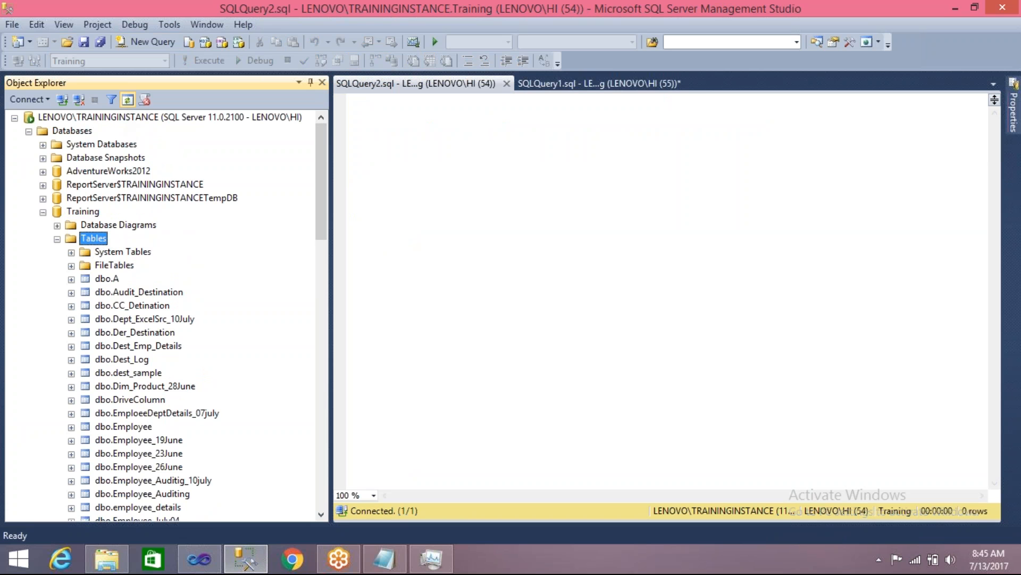
pyautogui.click(128, 99)
pyautogui.moveTo(318, 205); pyautogui.dragTo(297, 278)
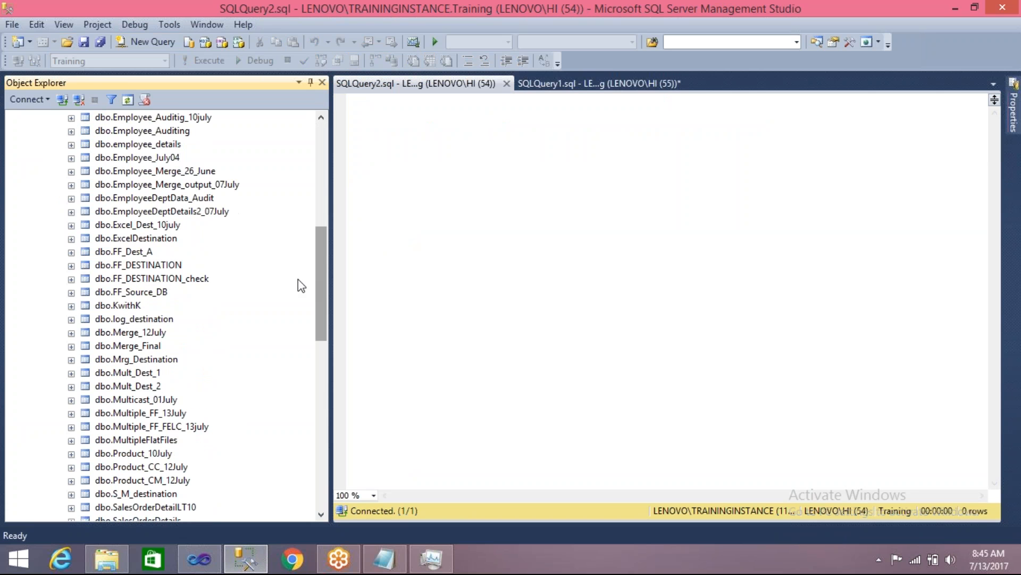
# - Write and execute "select * from [dbo].[Multiple_FF_FELC_13july]", and enlarge the results area to show all returned rows
pyautogui.click(162, 428)
pyautogui.moveTo(169, 432); pyautogui.dragTo(558, 365)
pyautogui.click(362, 99)
pyautogui.write('select * fo')
pyautogui.press('BackSpace')
pyautogui.write('rom')
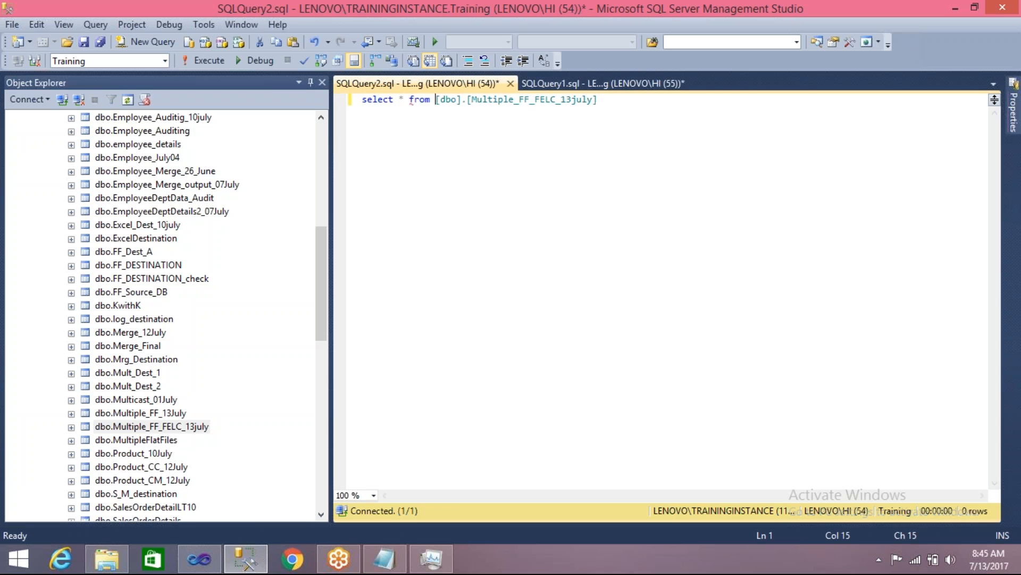
pyautogui.press('F5')
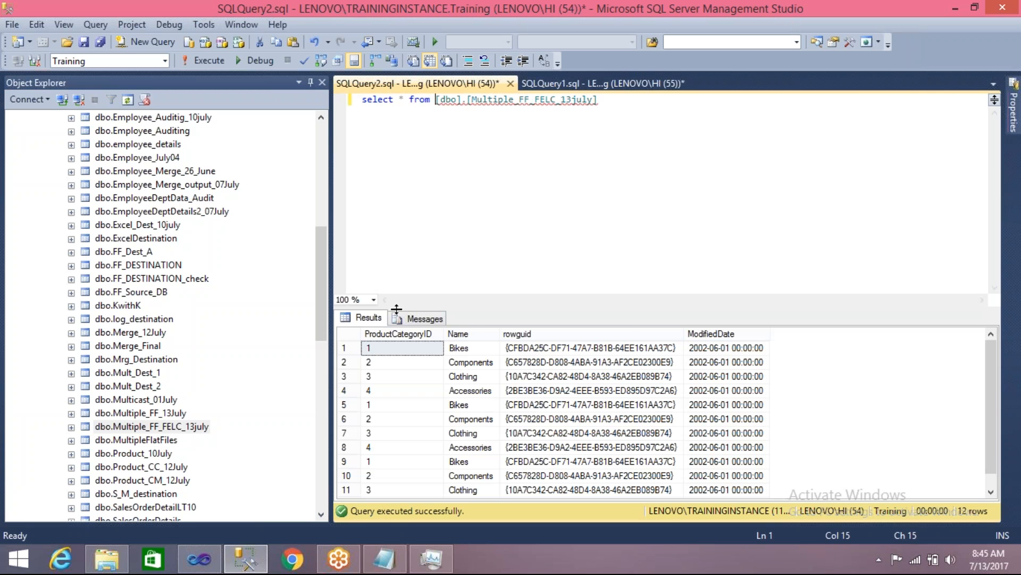
pyautogui.moveTo(394, 308); pyautogui.dragTo(380, 170)
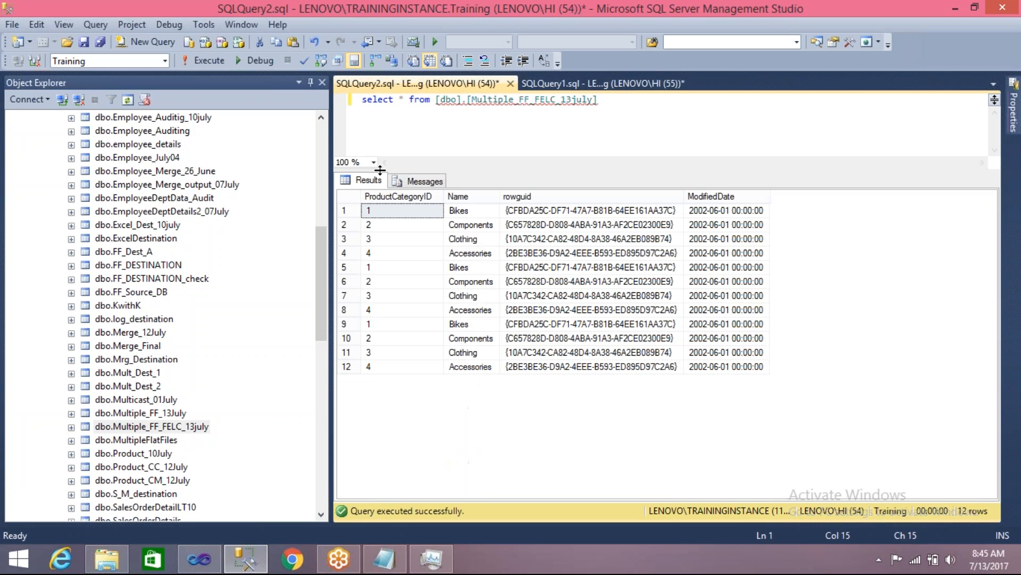
# - Examine the rows in Product_B1, Product_B2 and Product_B3 in E:\Test and compare them with the query results in SQL Server Management Studio
pyautogui.click(108, 559)
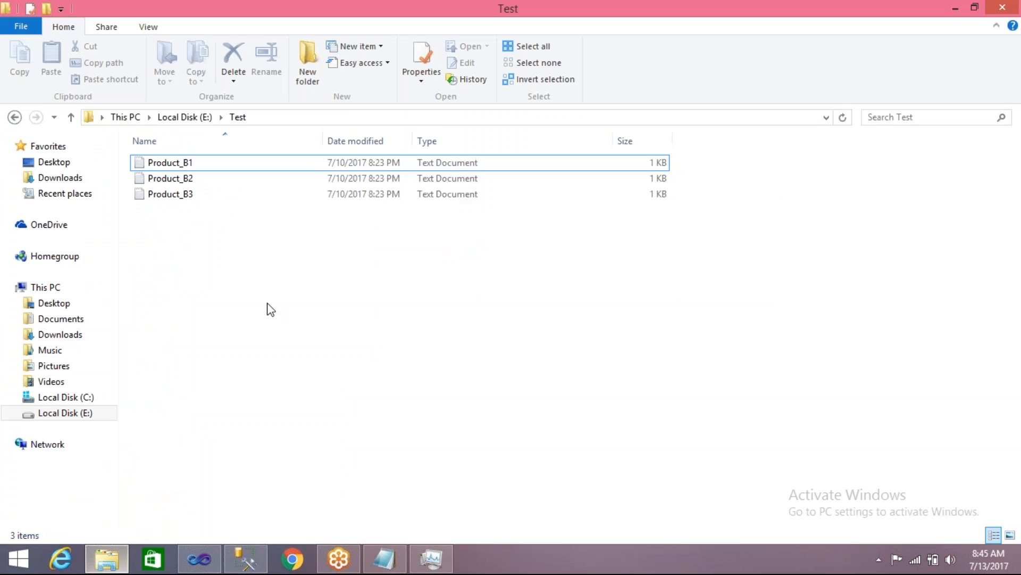
pyautogui.click(176, 164)
pyautogui.doubleClick(175, 164)
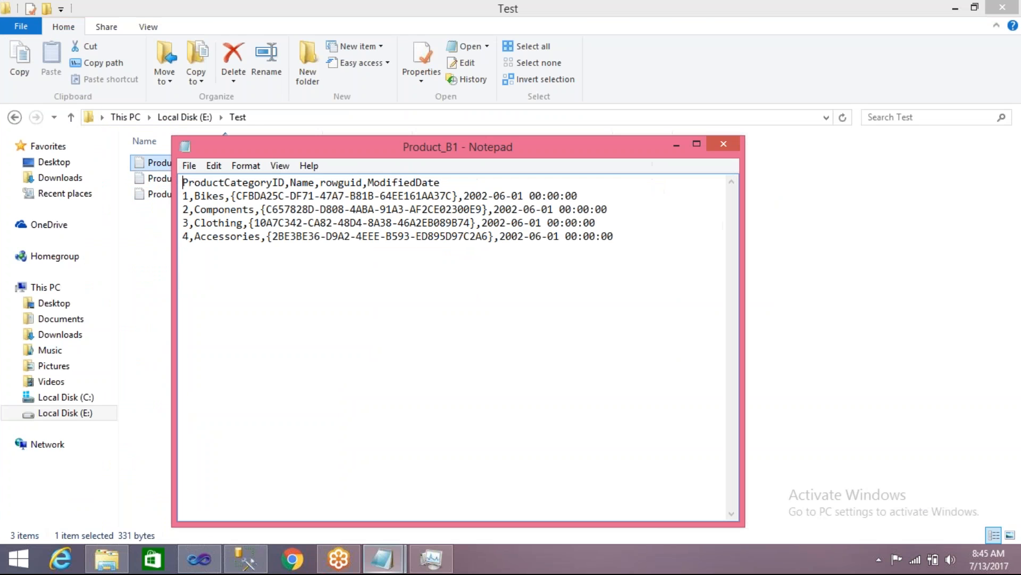
pyautogui.moveTo(192, 245); pyautogui.dragTo(184, 198)
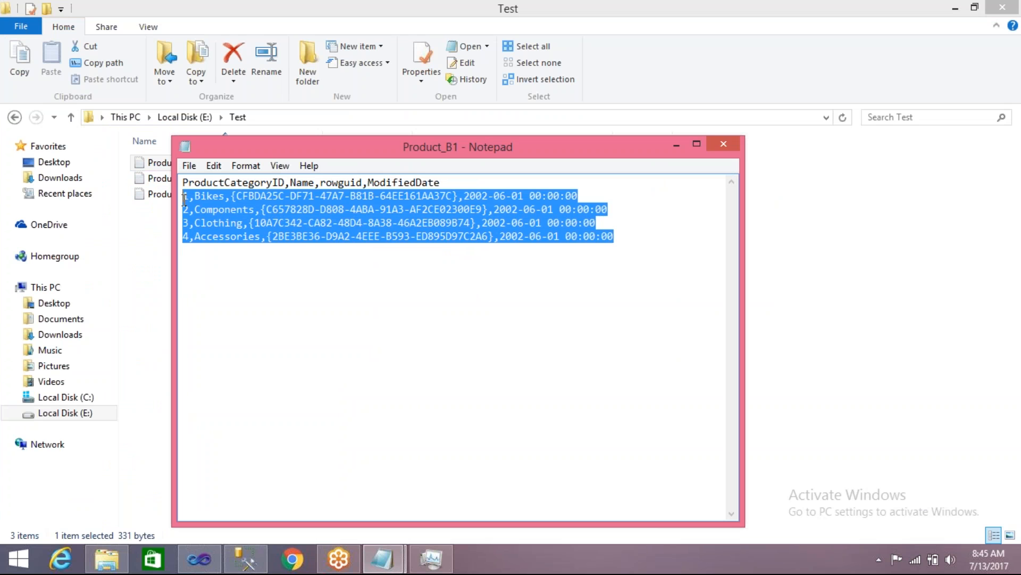
pyautogui.click(722, 142)
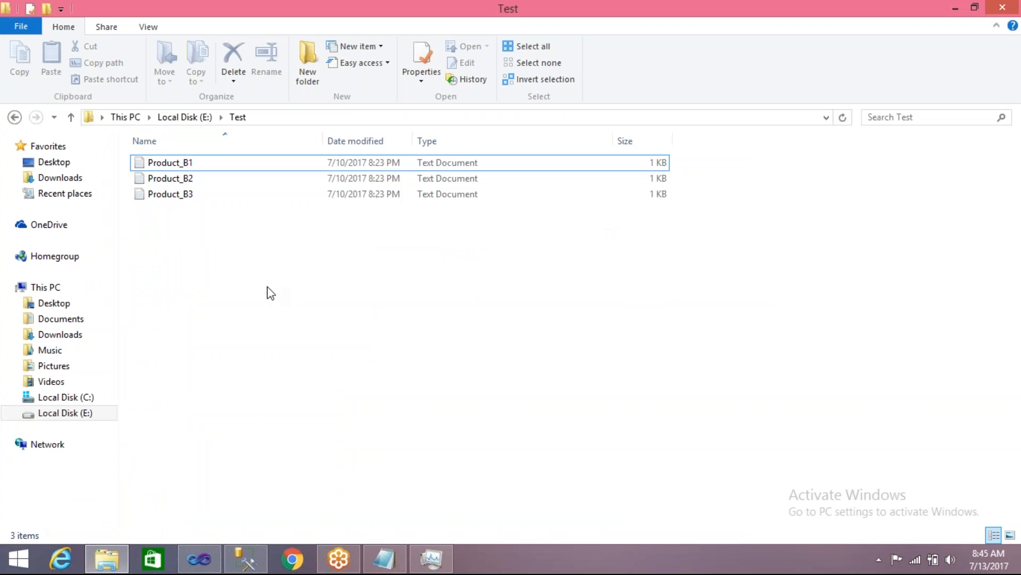
pyautogui.doubleClick(169, 184)
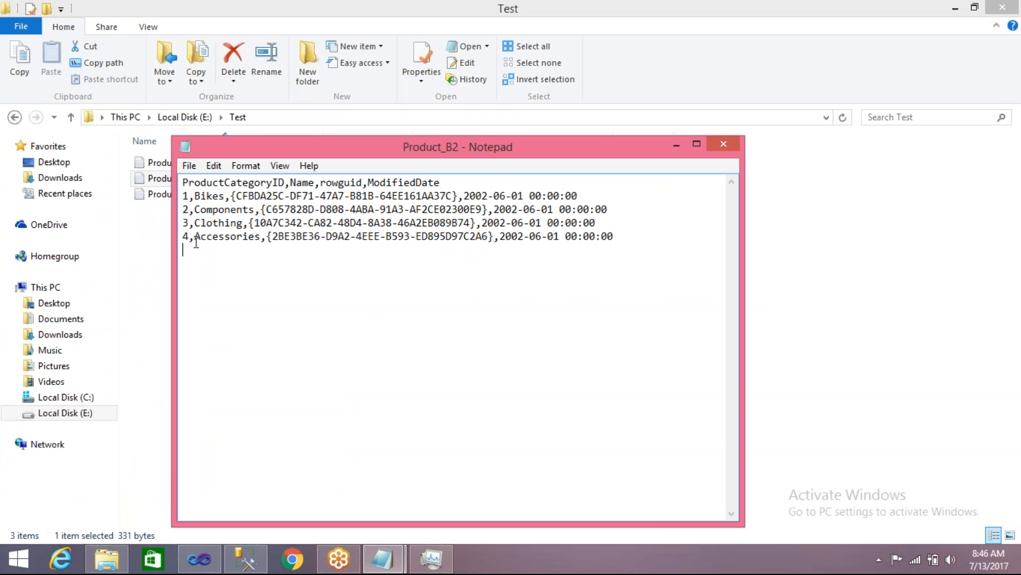
pyautogui.moveTo(195, 246); pyautogui.dragTo(180, 198)
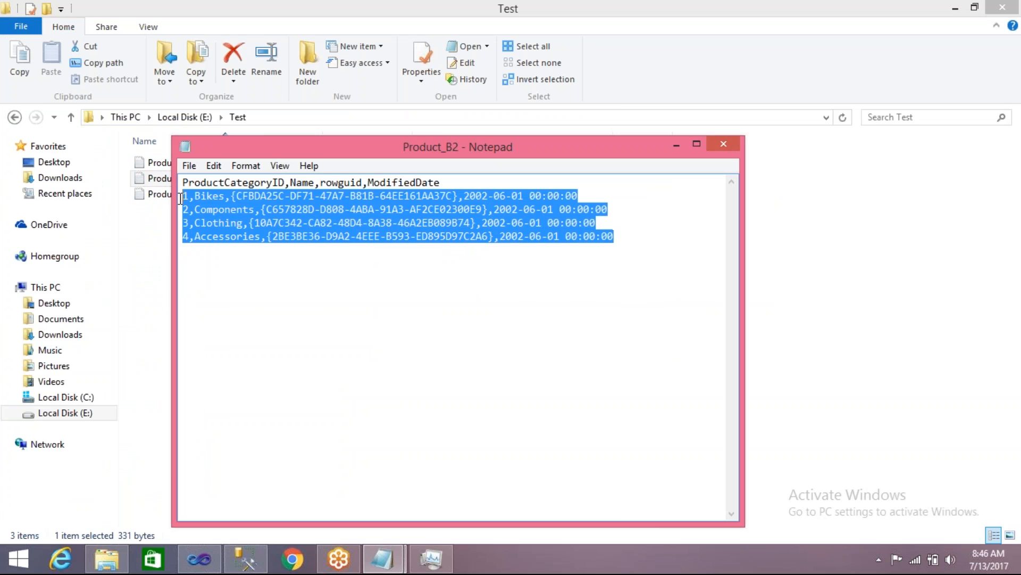
pyautogui.click(723, 146)
pyautogui.doubleClick(181, 197)
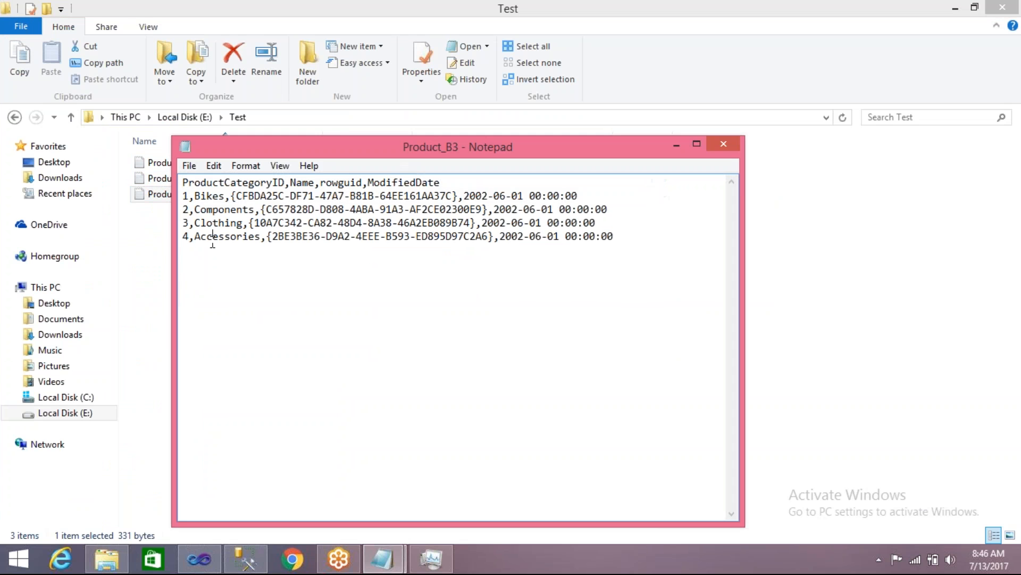
pyautogui.click(724, 144)
pyautogui.click(245, 558)
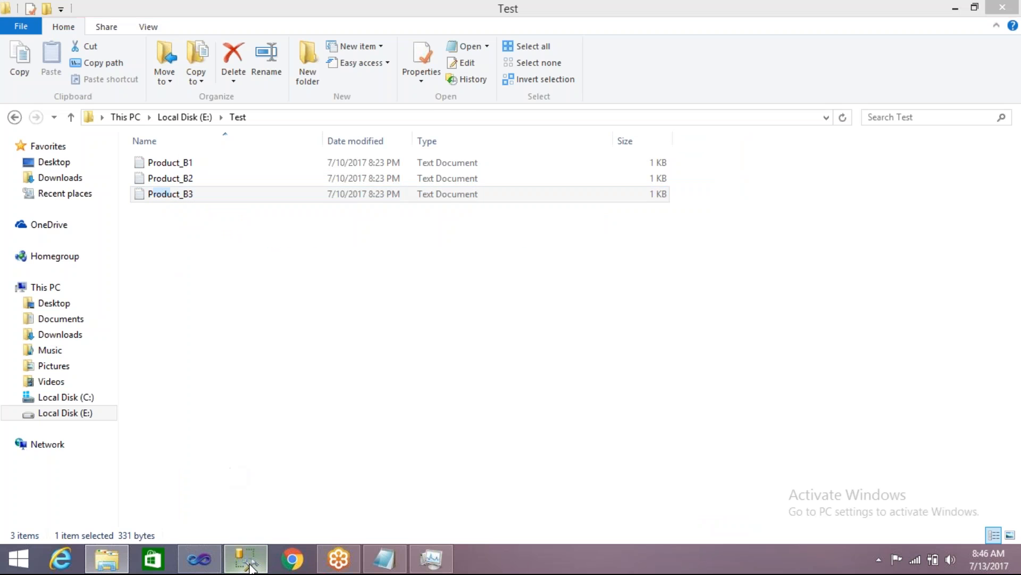
pyautogui.click(350, 370)
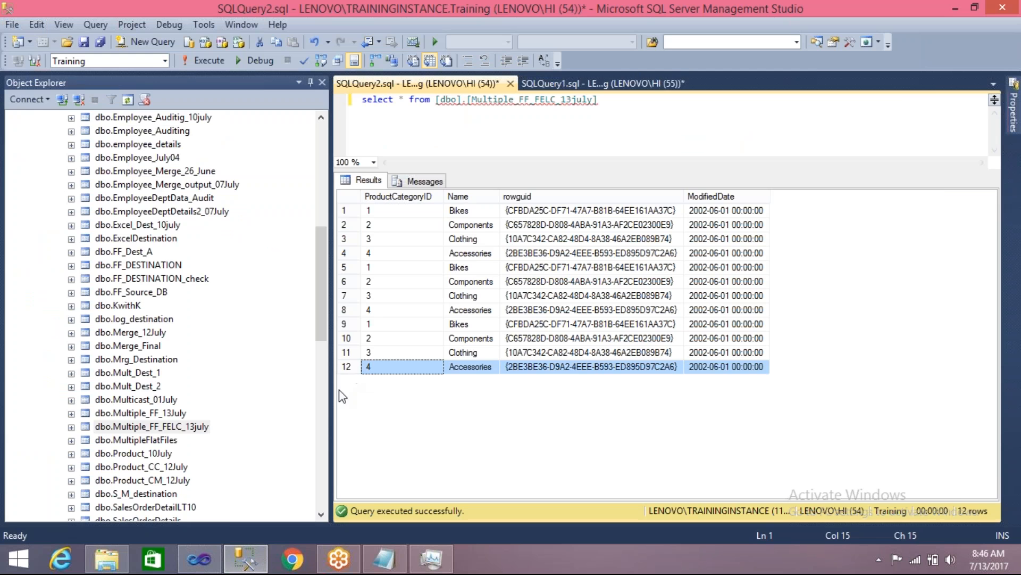
# - Switch back to Visual Studio and stop debugging the package
pyautogui.click(202, 559)
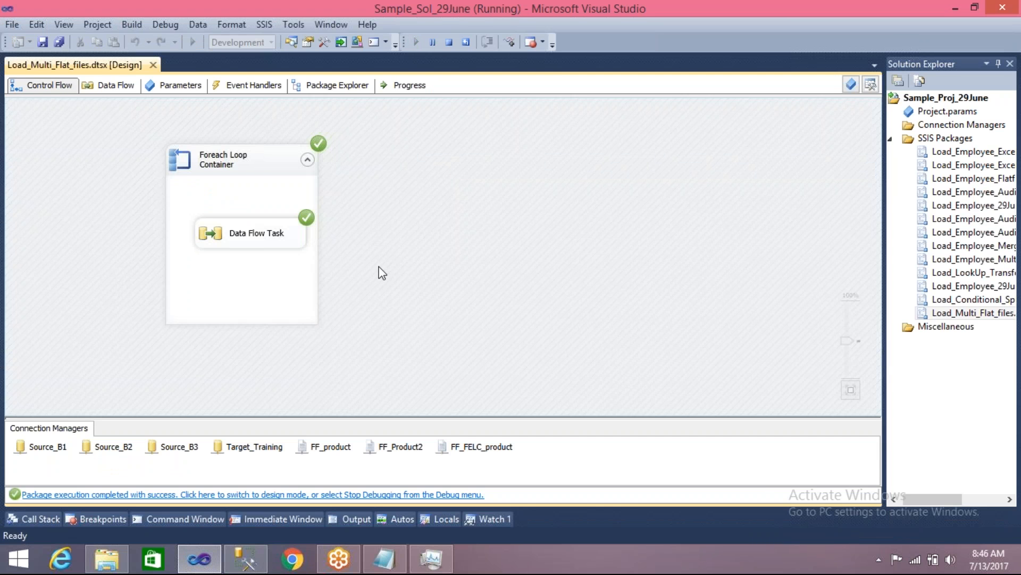
pyautogui.click(449, 42)
# - Review the folder and file filter in the Foreach Loop Container's collection settings
pyautogui.click(326, 149)
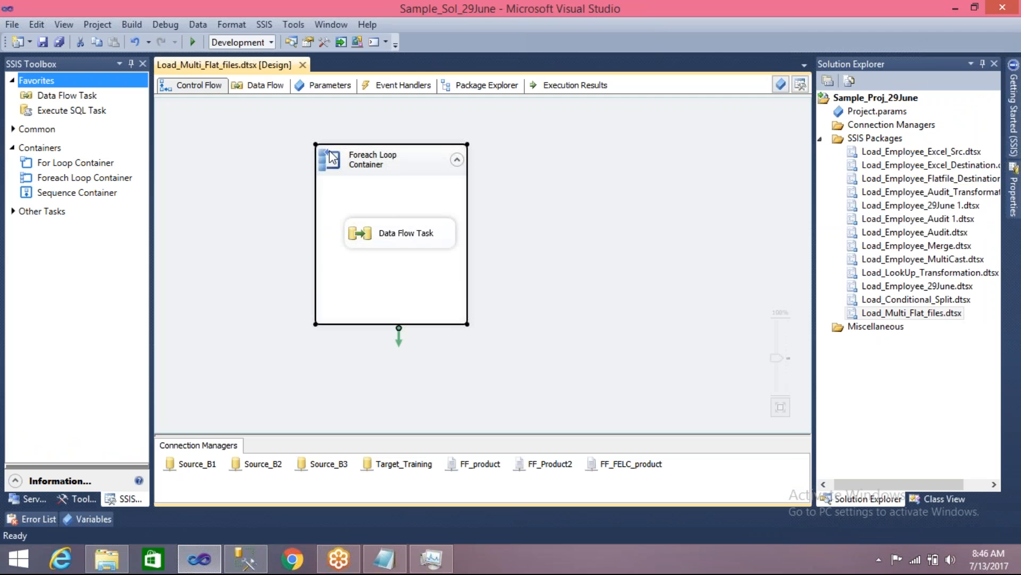
pyautogui.doubleClick(330, 153)
pyautogui.click(297, 151)
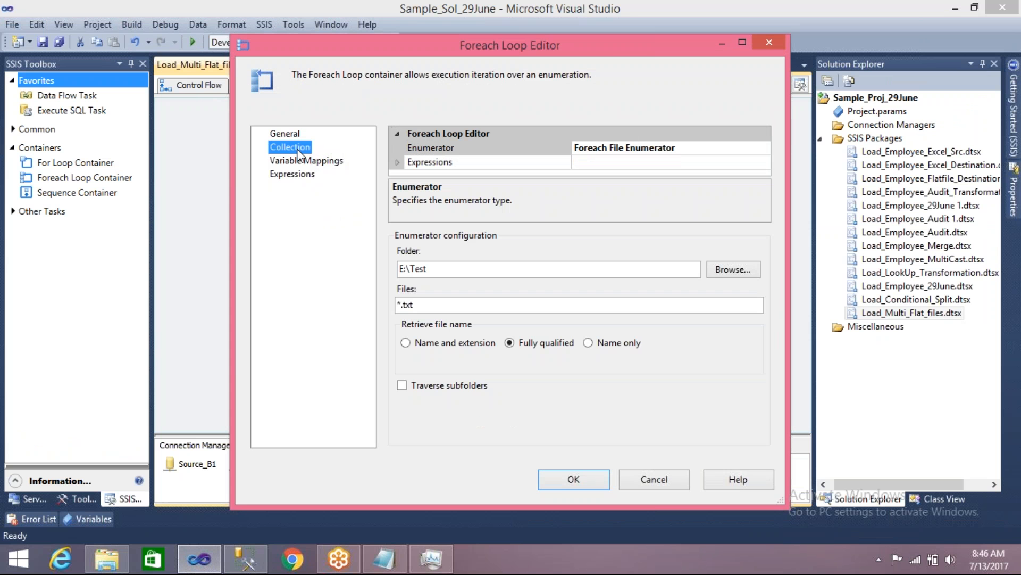
pyautogui.click(420, 304)
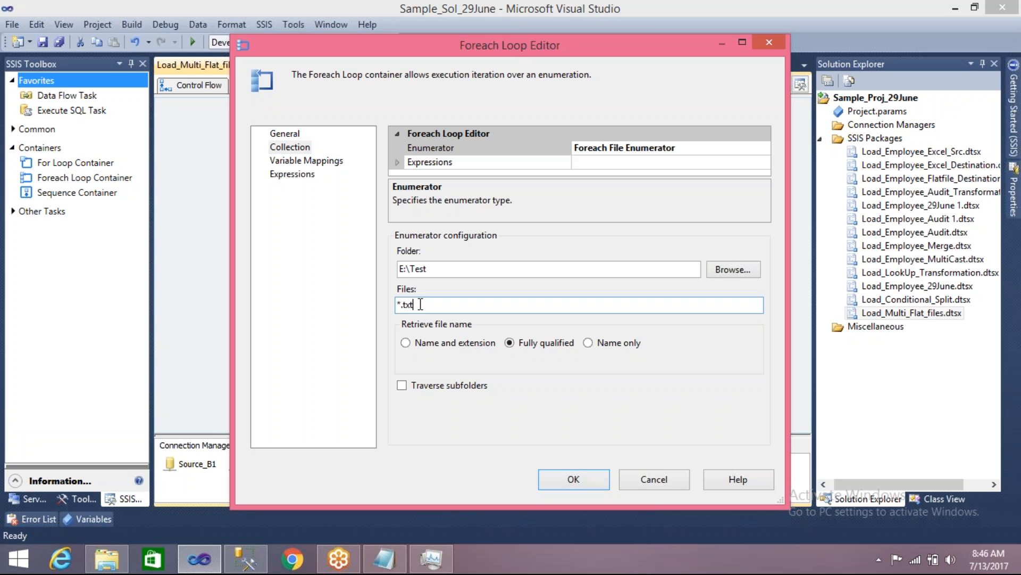
pyautogui.moveTo(421, 304); pyautogui.dragTo(407, 304)
pyautogui.click(434, 268)
pyautogui.doubleClick(404, 268)
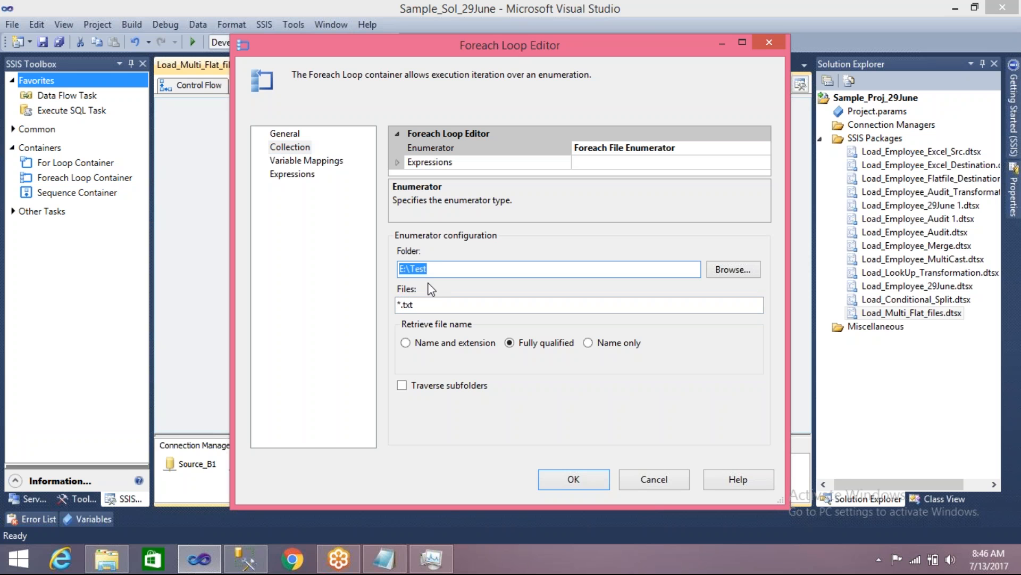
pyautogui.moveTo(442, 271); pyautogui.dragTo(398, 273)
pyautogui.click(413, 304)
pyautogui.moveTo(414, 304); pyautogui.dragTo(399, 304)
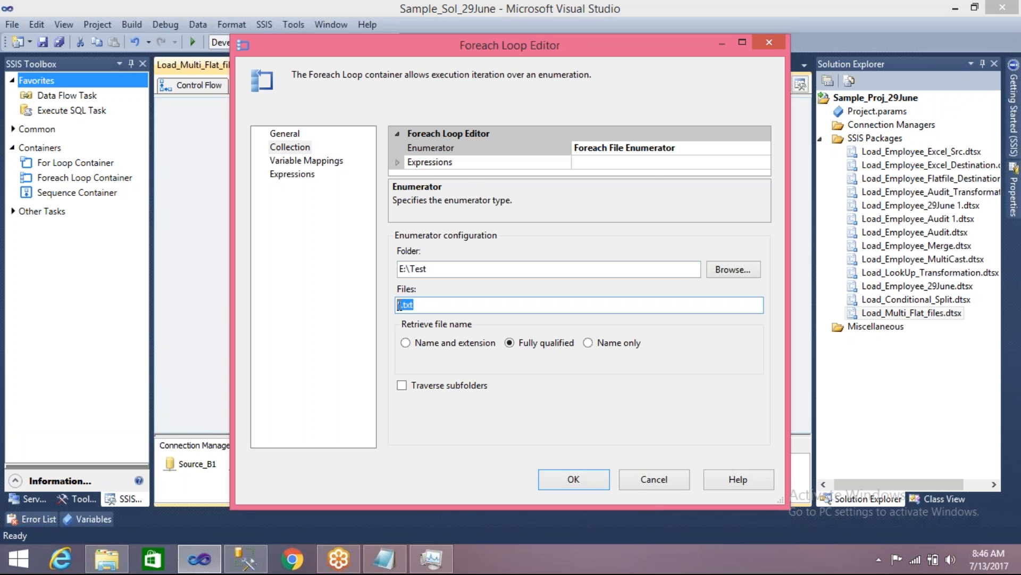
# - Check the text files in the E:\Test folder against the loop's file filter, and close the Foreach Loop Editor without changes
pyautogui.click(106, 558)
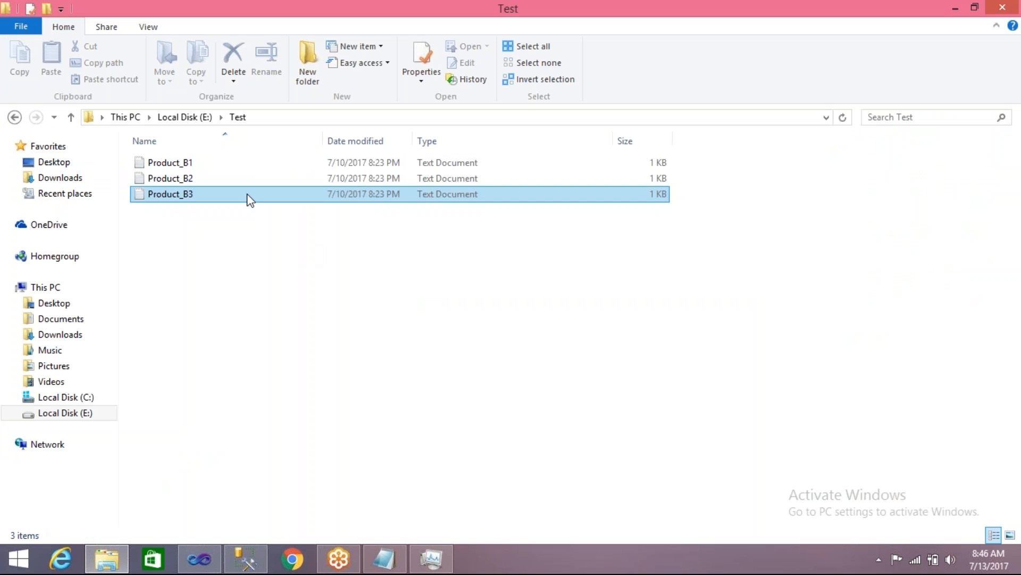
pyautogui.click(190, 162)
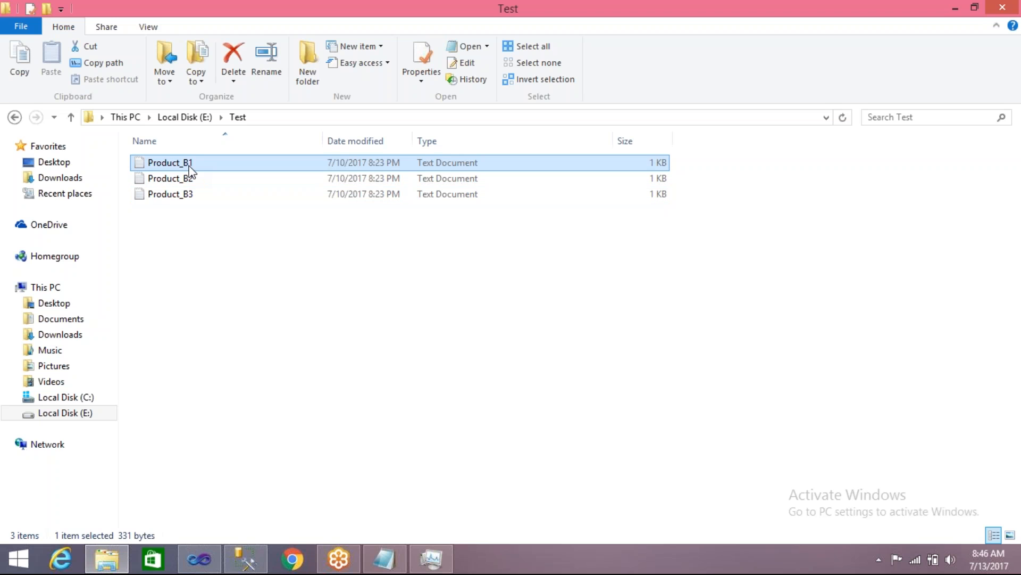
pyautogui.click(199, 558)
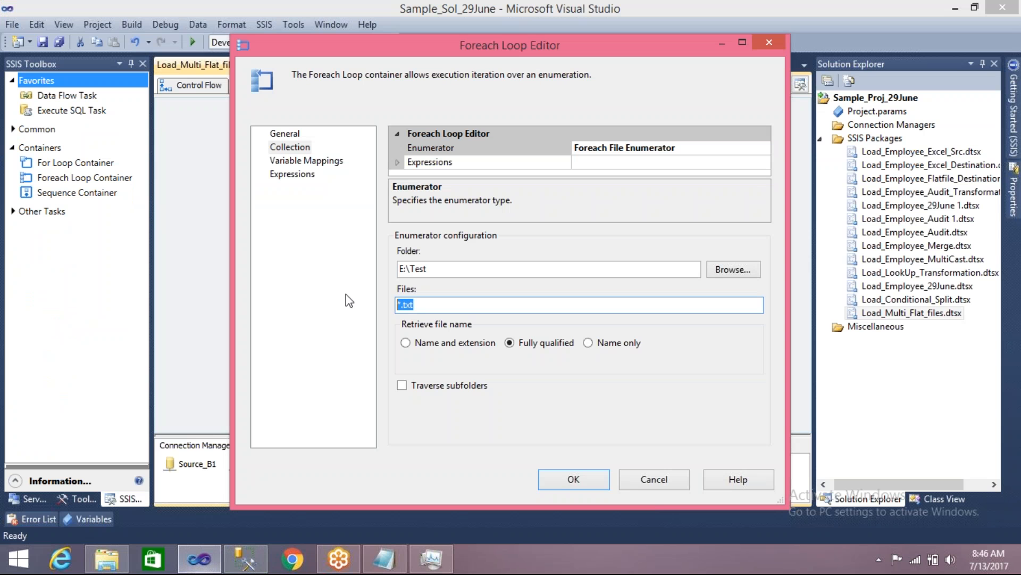
pyautogui.click(642, 486)
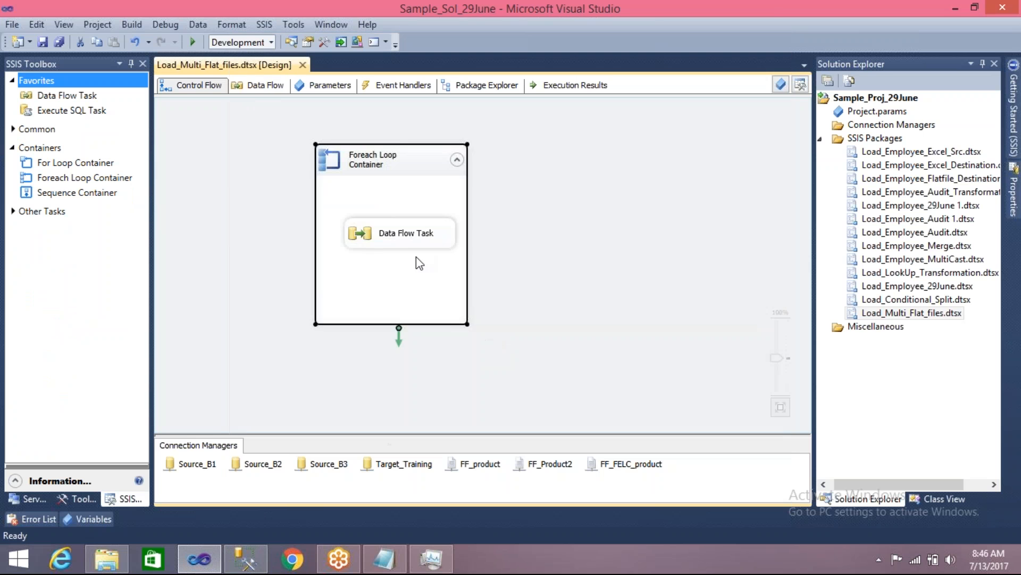
# - Review the Flat File Source and OLE DB Destination inside the Data Flow Task, and return to the control flow
pyautogui.doubleClick(361, 232)
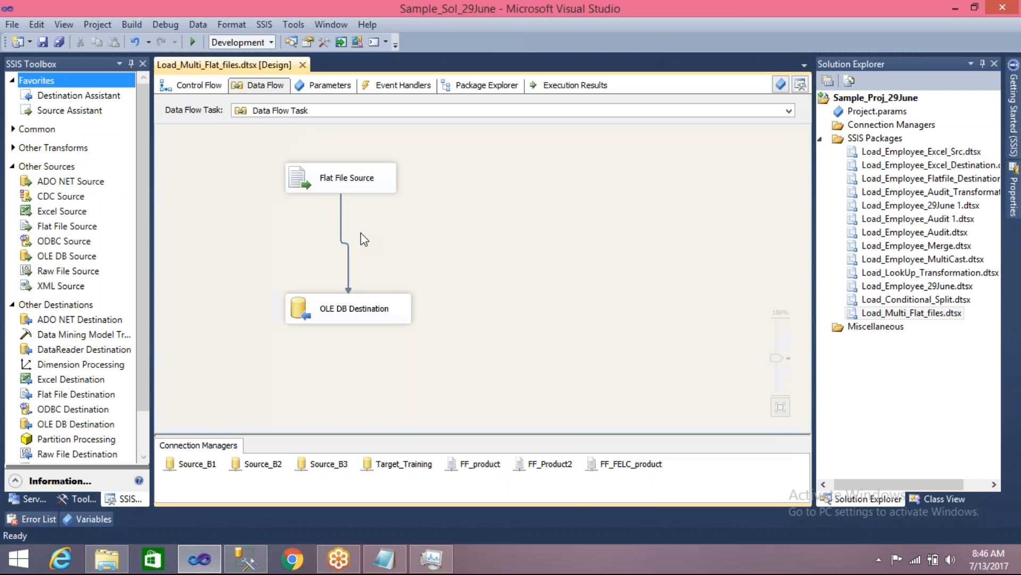
pyautogui.click(299, 187)
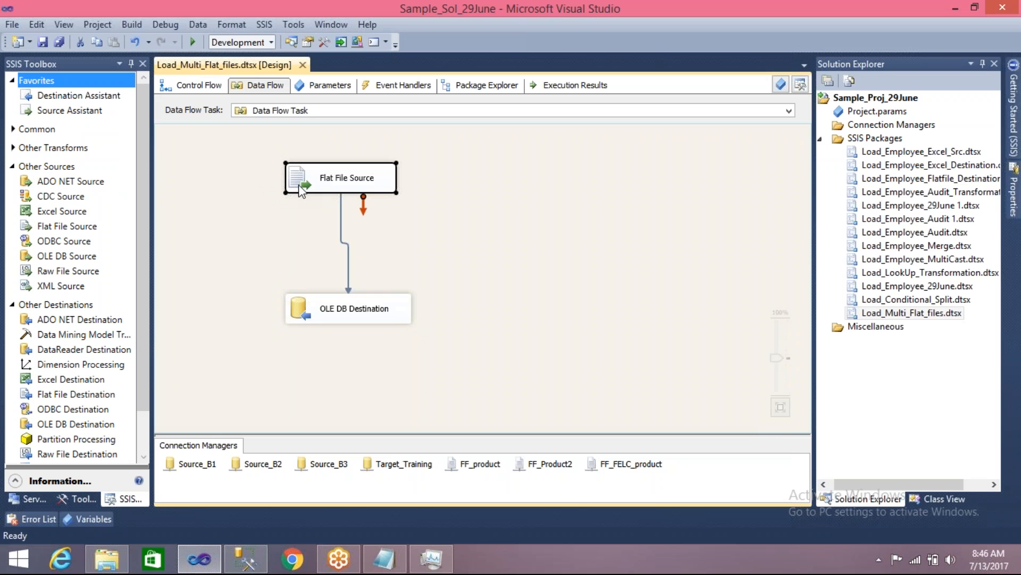
pyautogui.click(313, 309)
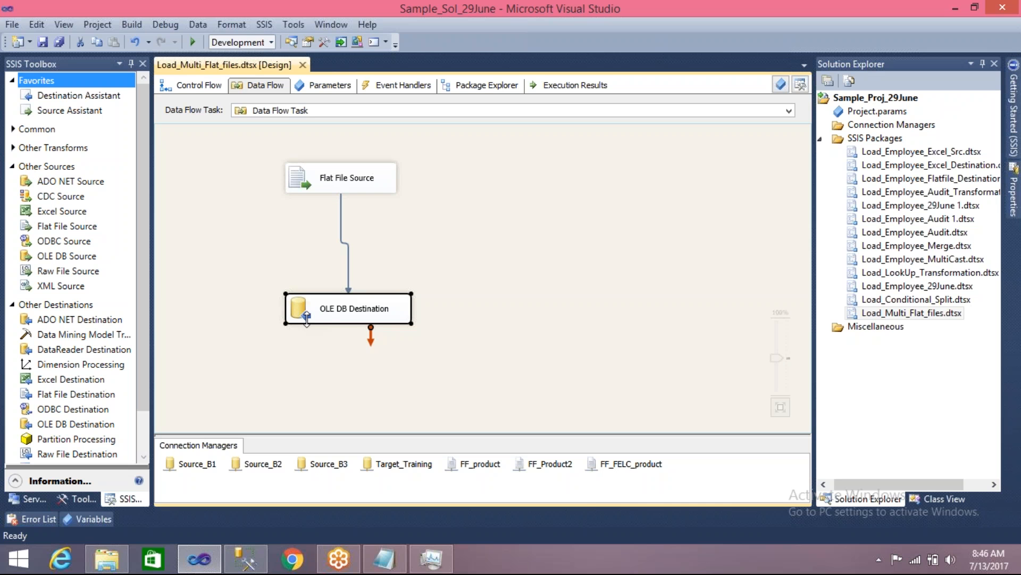
pyautogui.click(205, 86)
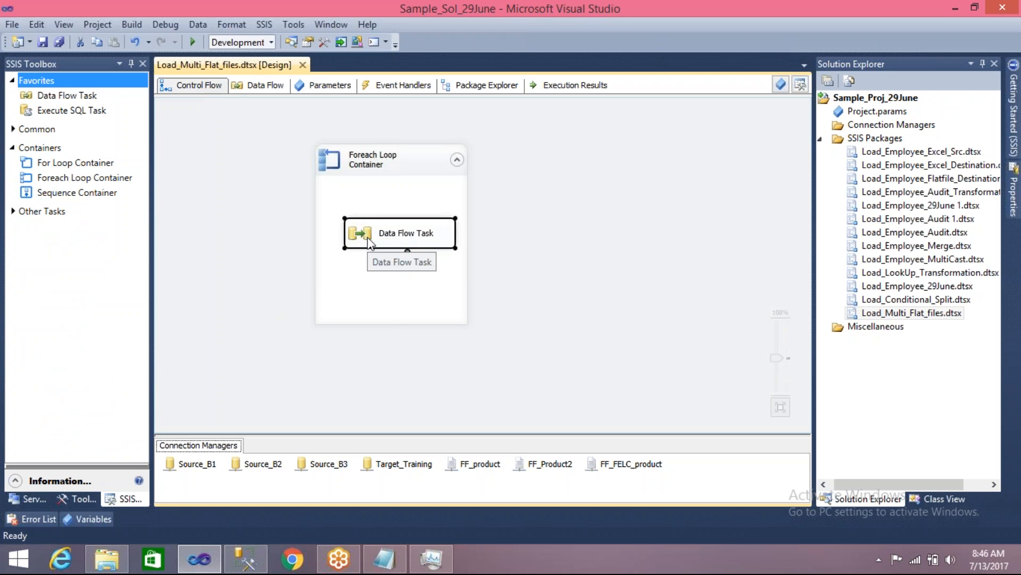
# - Compare the Foreach Loop Container's folder and file filter with the text files in E:\Test, and close its editor without changes
pyautogui.click(352, 157)
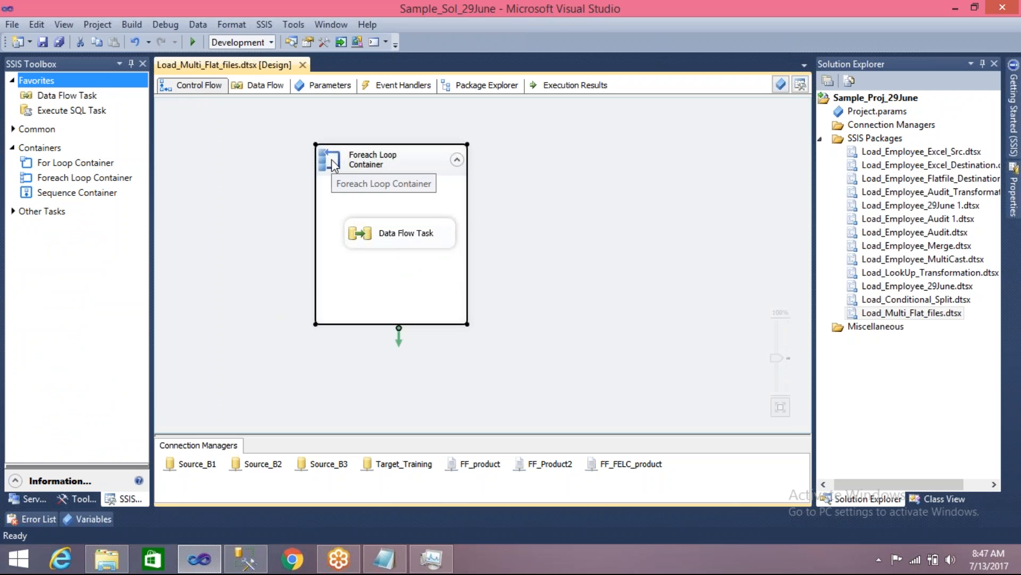
pyautogui.doubleClick(332, 165)
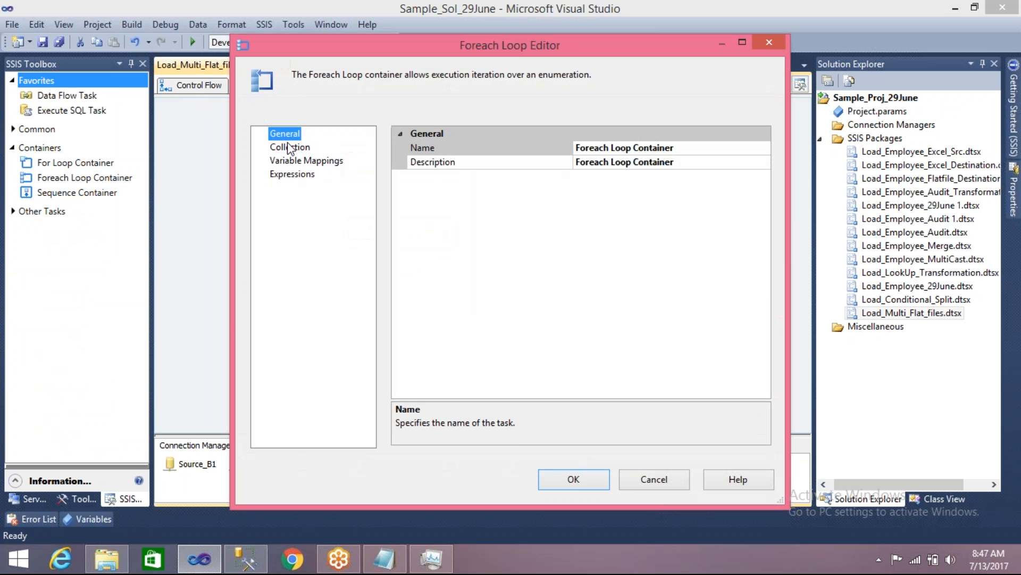
pyautogui.click(431, 270)
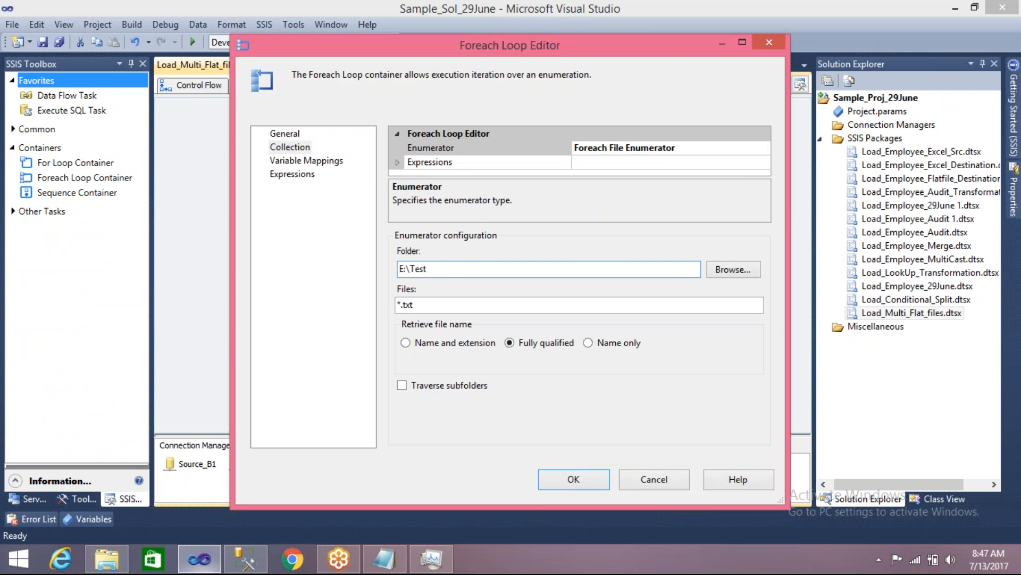
pyautogui.rightClick(106, 559)
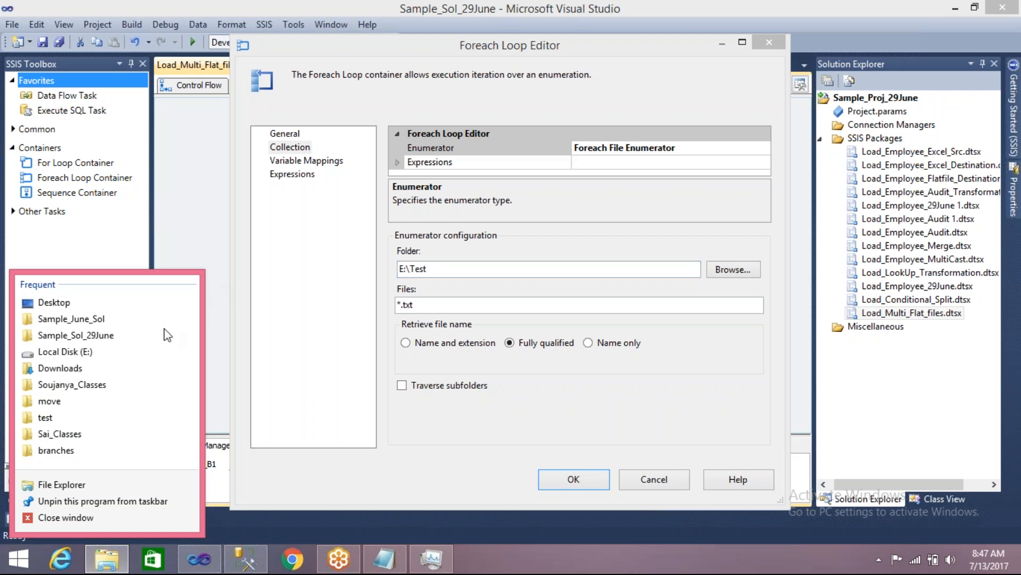
pyautogui.click(284, 237)
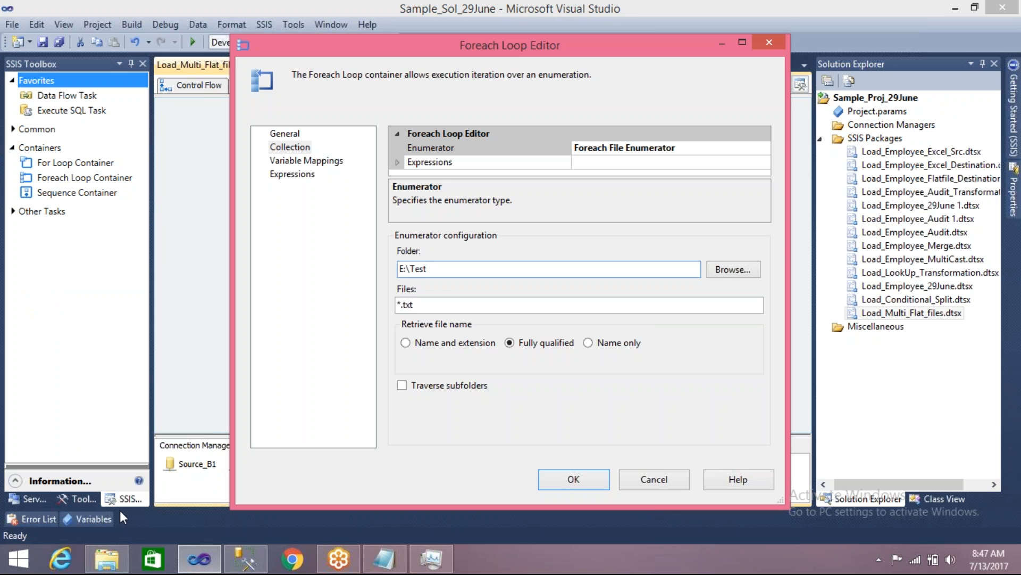
pyautogui.click(113, 559)
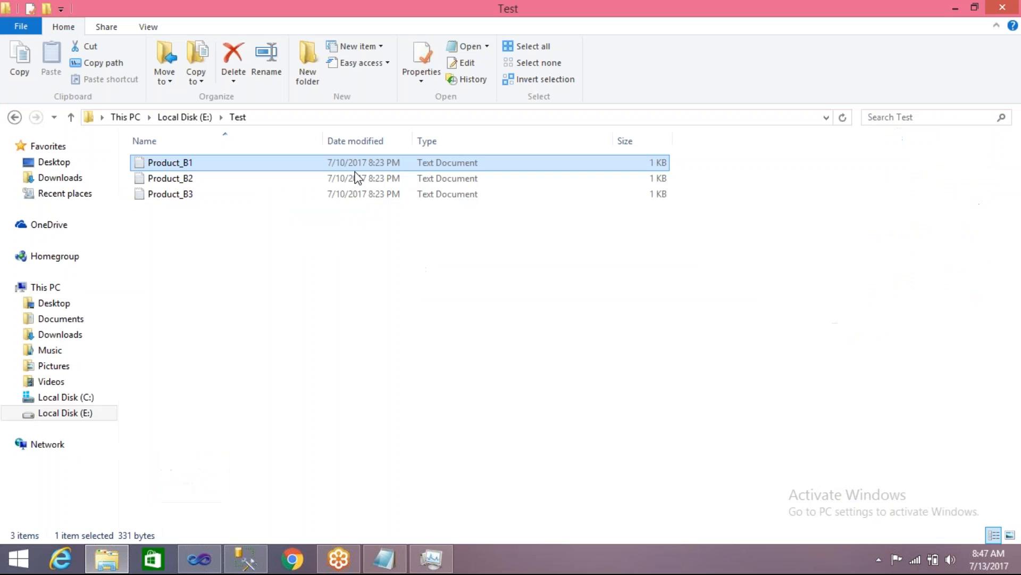
pyautogui.click(223, 184)
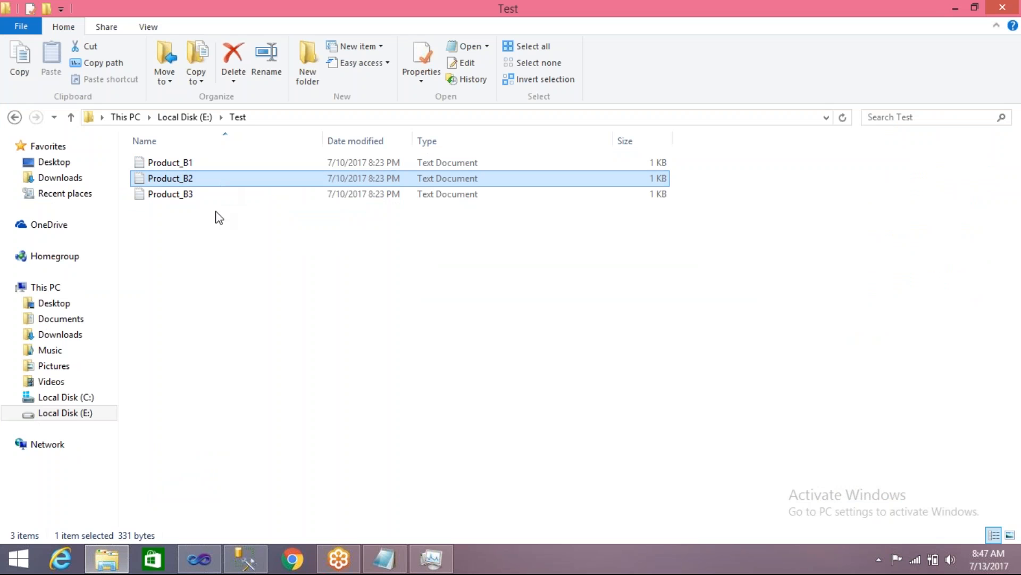
pyautogui.click(205, 564)
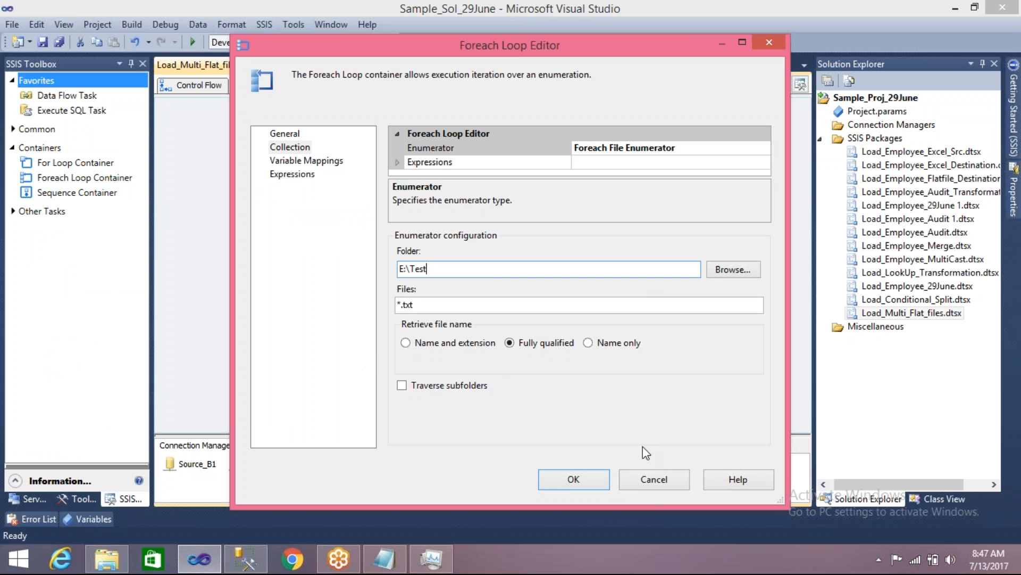
pyautogui.click(645, 482)
# - Review the Data Flow Task inside the Foreach Loop Container against the Product text files in the E:\Test folder
pyautogui.click(359, 238)
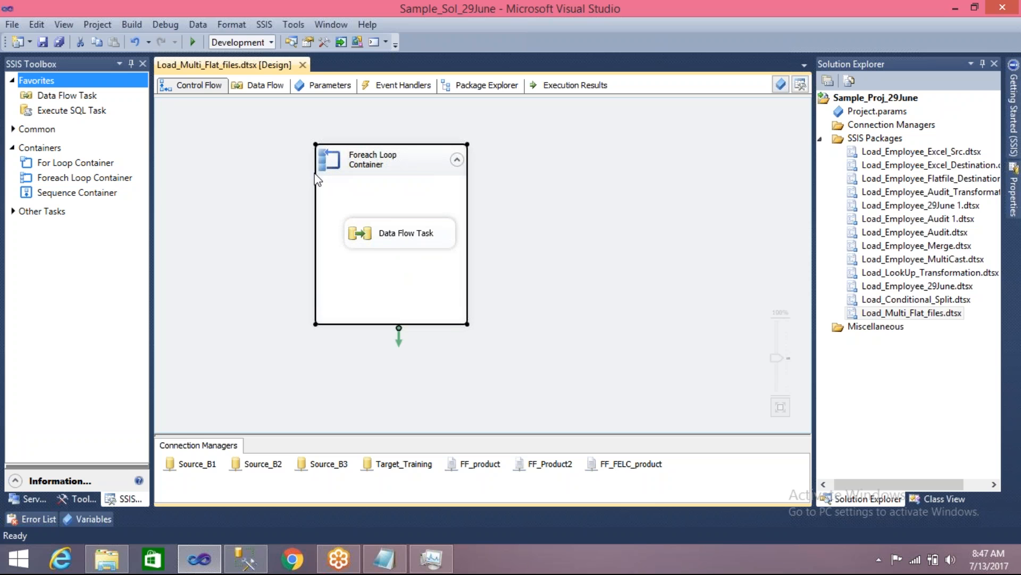
pyautogui.click(121, 556)
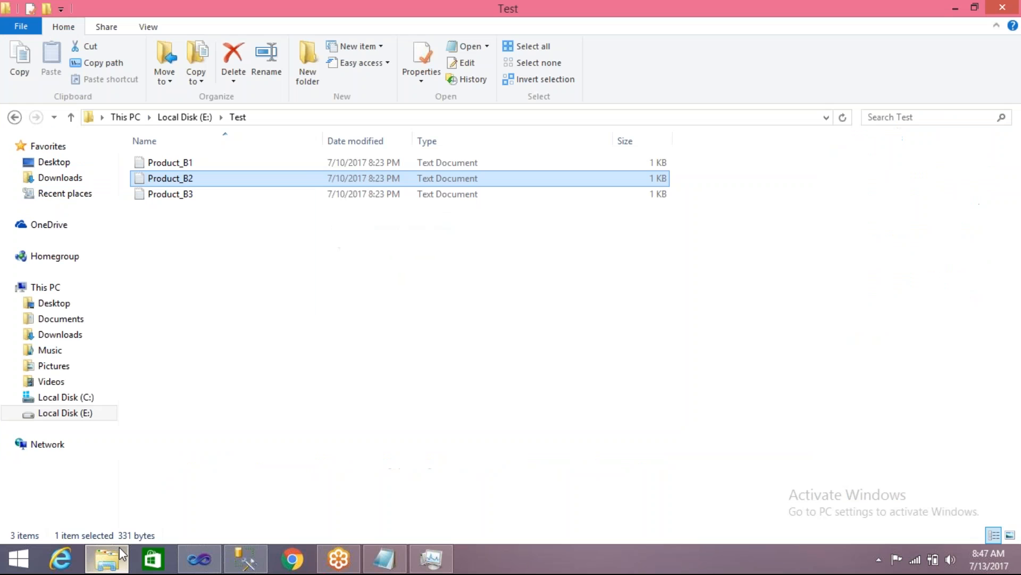
pyautogui.click(178, 198)
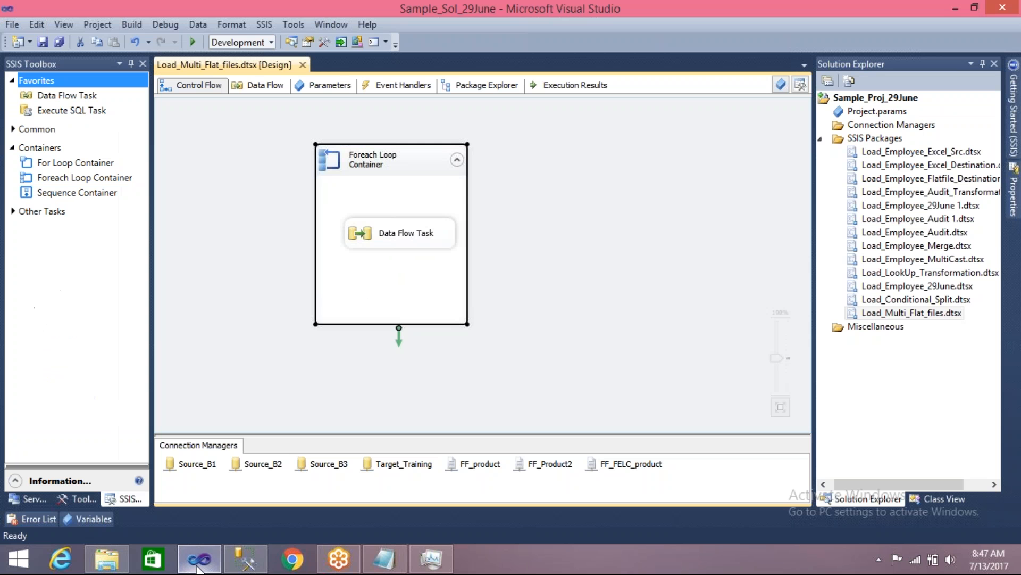
pyautogui.click(199, 559)
pyautogui.click(361, 245)
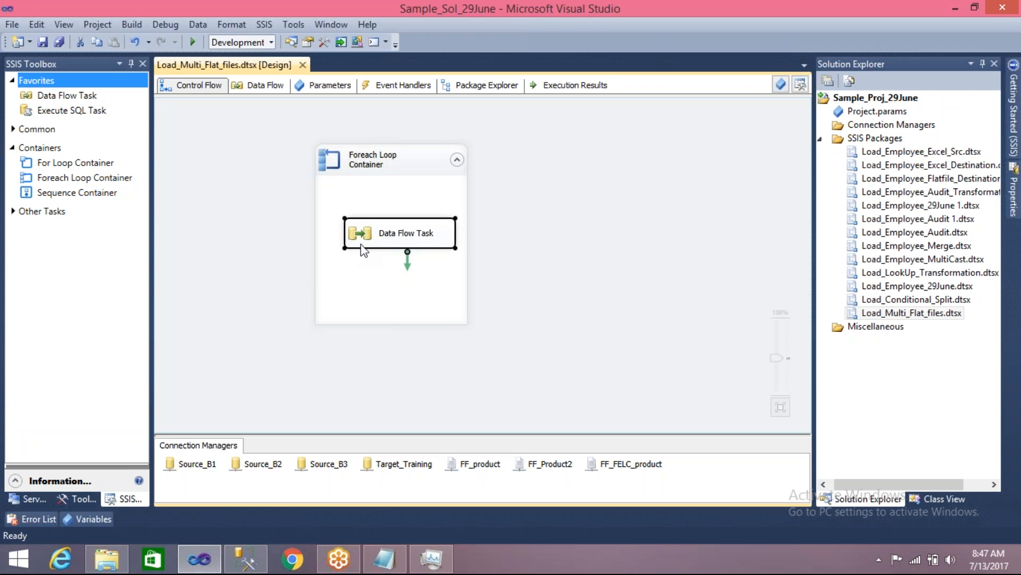
pyautogui.click(353, 281)
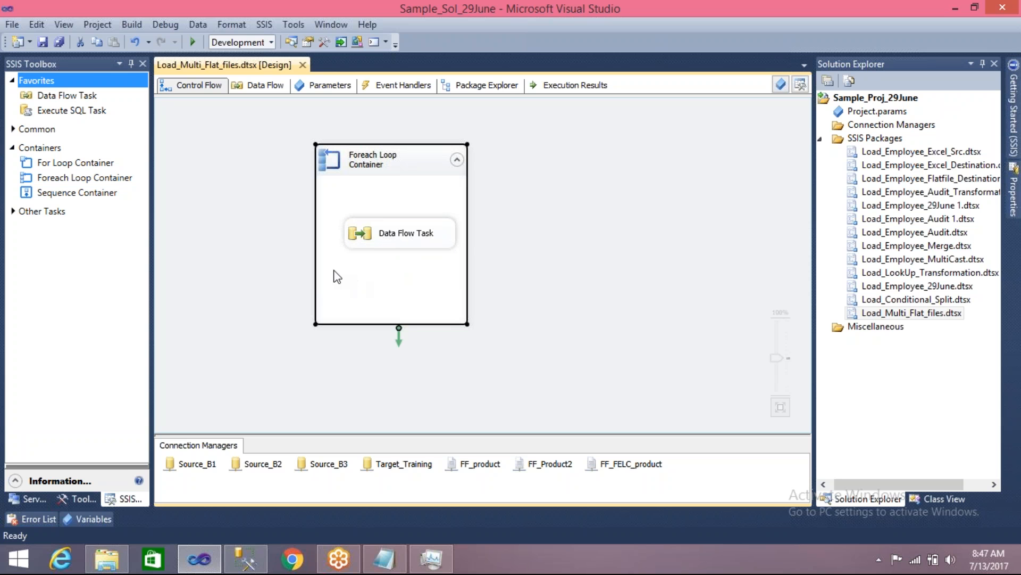
pyautogui.click(107, 559)
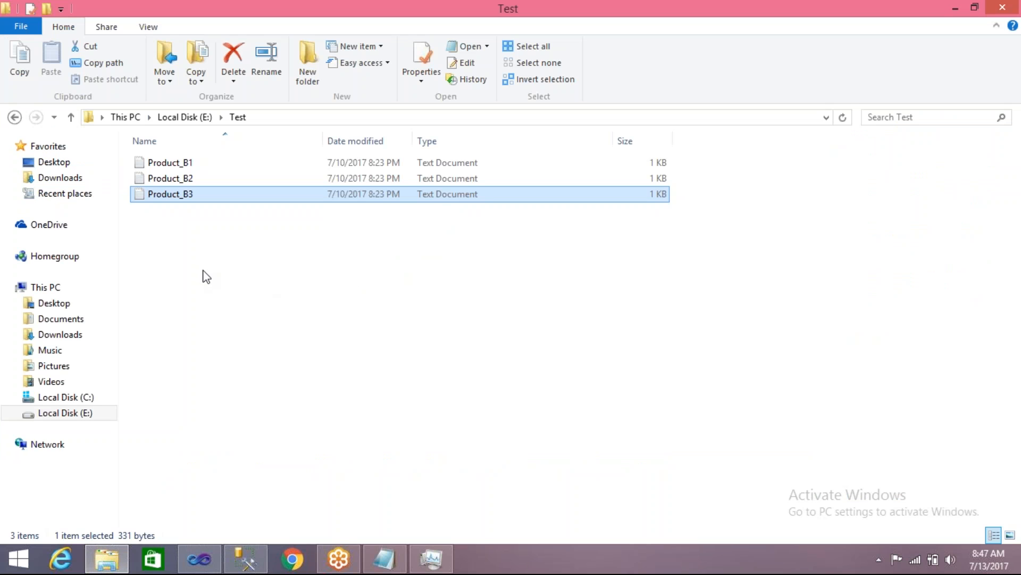
pyautogui.click(224, 284)
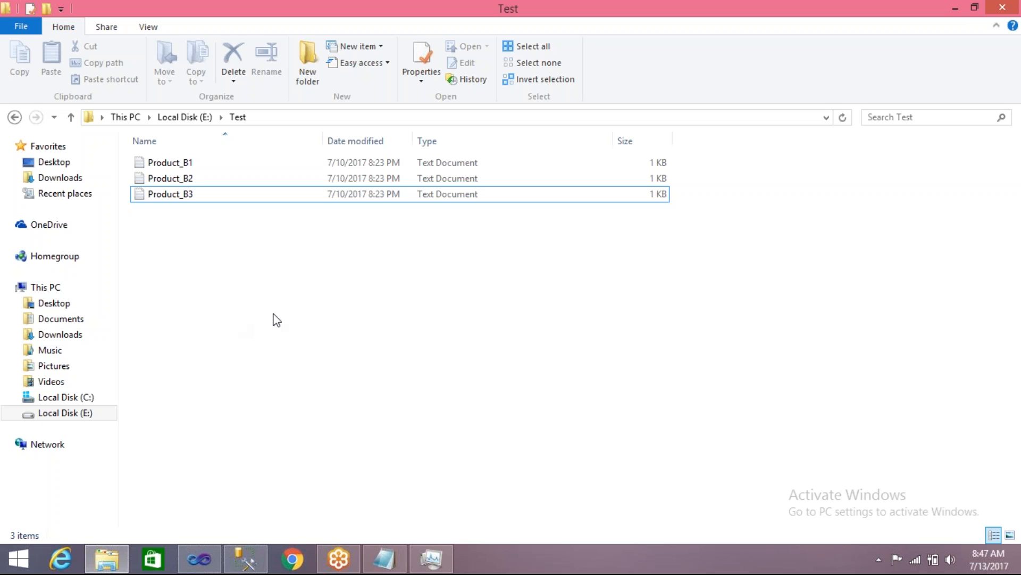
pyautogui.click(199, 559)
pyautogui.click(260, 294)
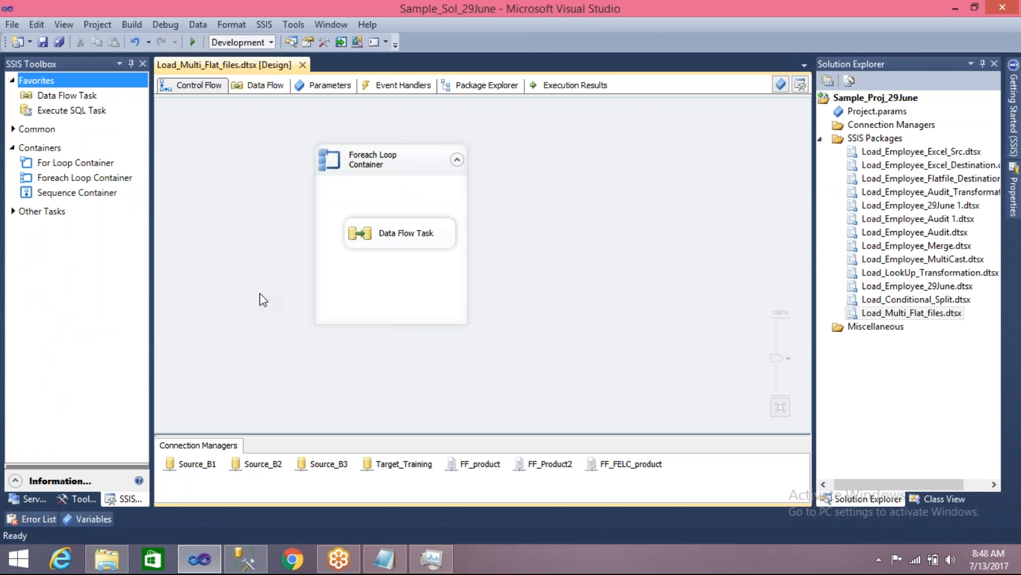
# - Switch to SQL Server Management Studio and rerun the select query on [dbo].[Multiple_FF_FELC_13july]
pyautogui.click(245, 561)
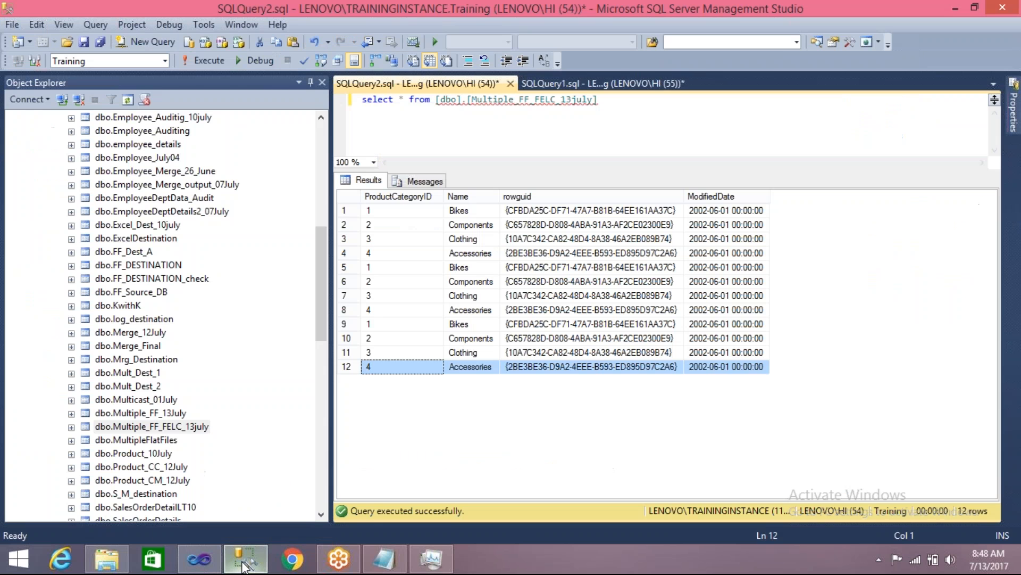
pyautogui.click(487, 112)
pyautogui.press('F5')
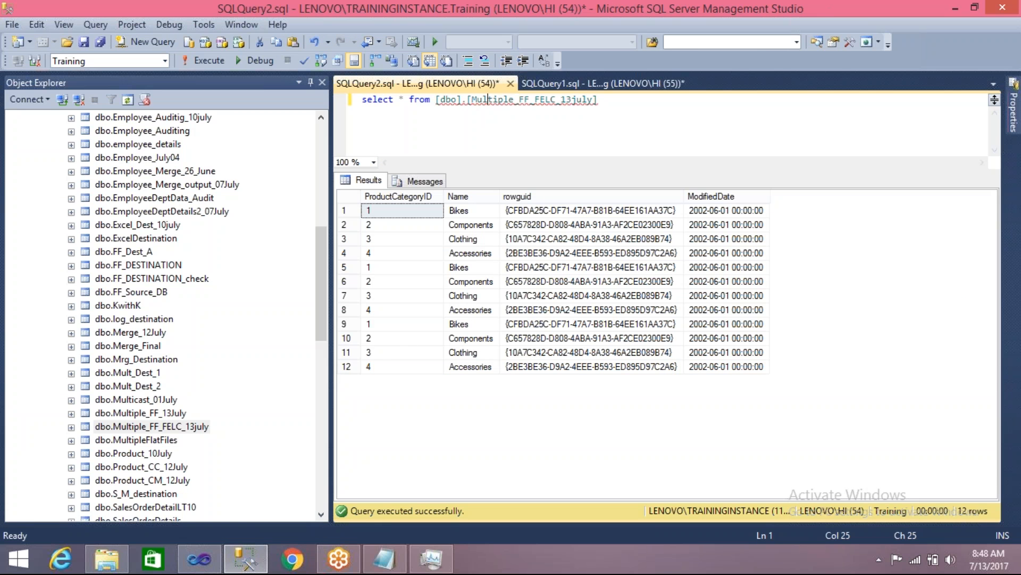
# - Switch to Visual Studio, shift the Flat File Source slightly left inside the Data Flow Task, and return to the control flow
pyautogui.click(199, 559)
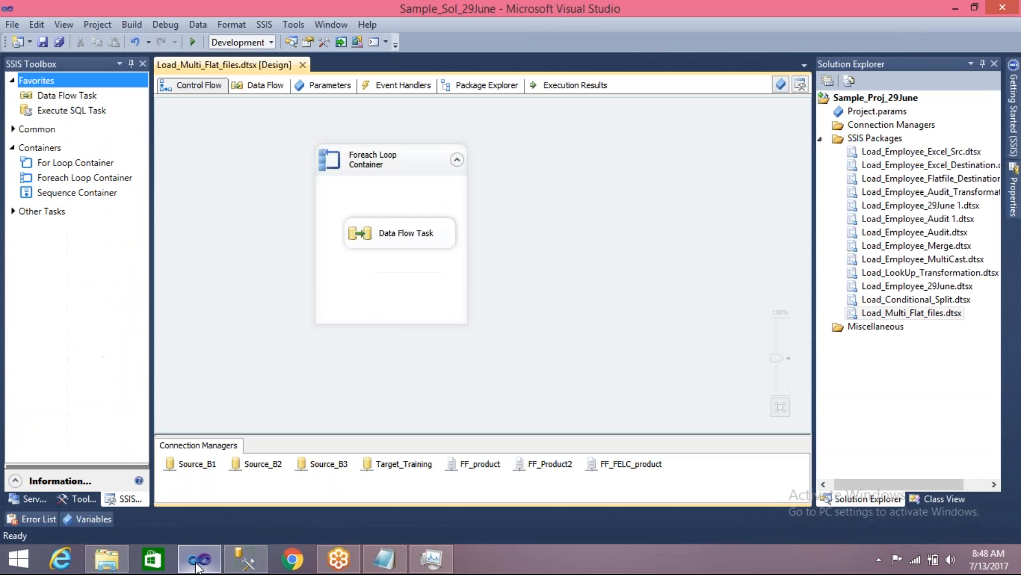
pyautogui.doubleClick(361, 235)
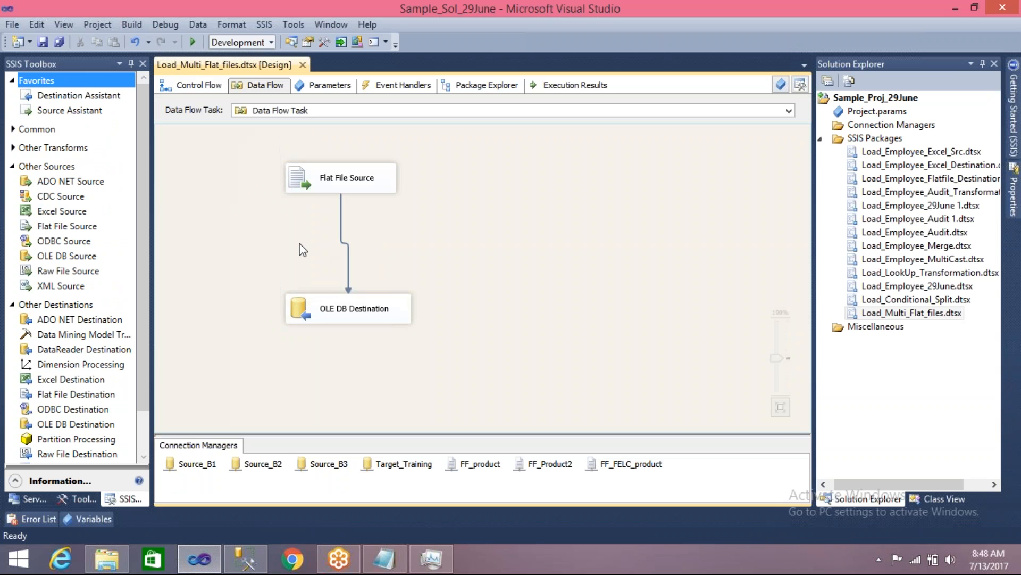
pyautogui.click(296, 180)
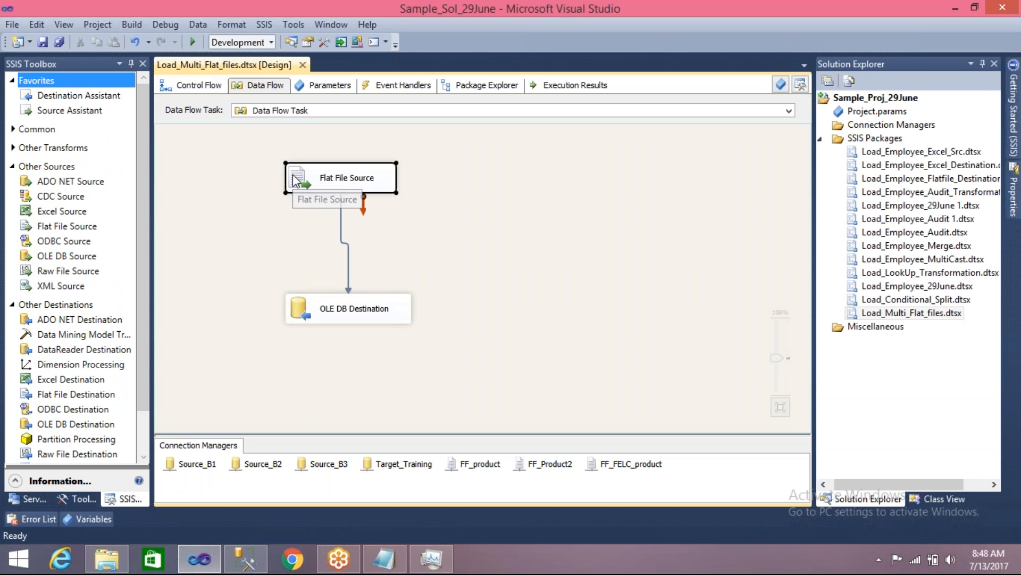
pyautogui.moveTo(295, 180); pyautogui.dragTo(258, 185)
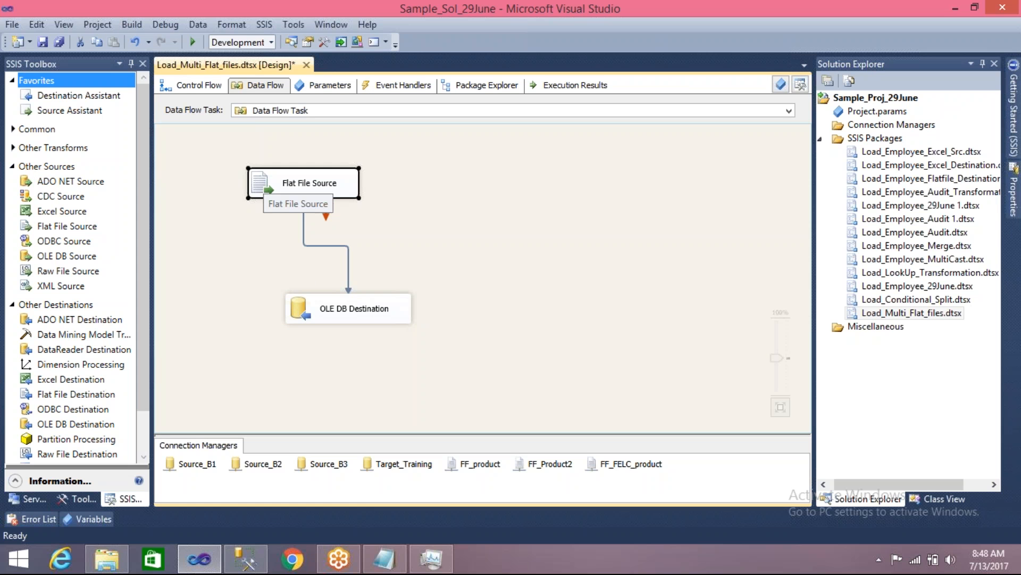
pyautogui.click(321, 238)
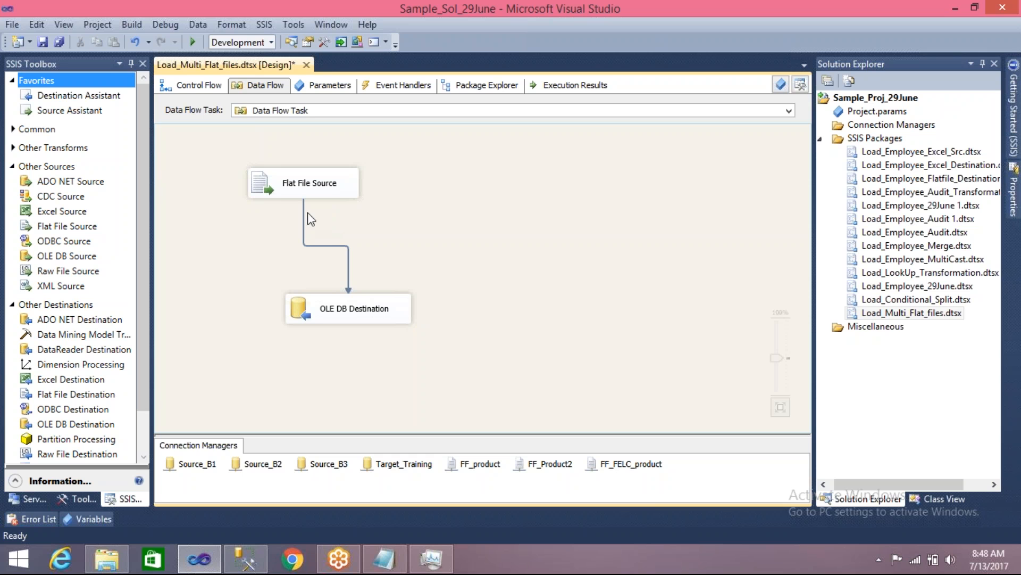
pyautogui.click(281, 183)
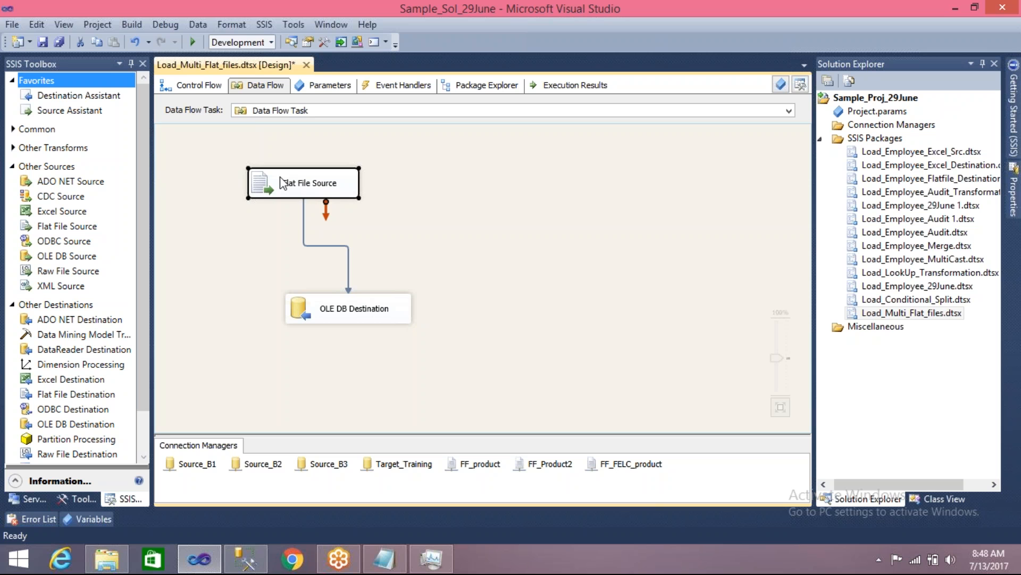
pyautogui.click(233, 175)
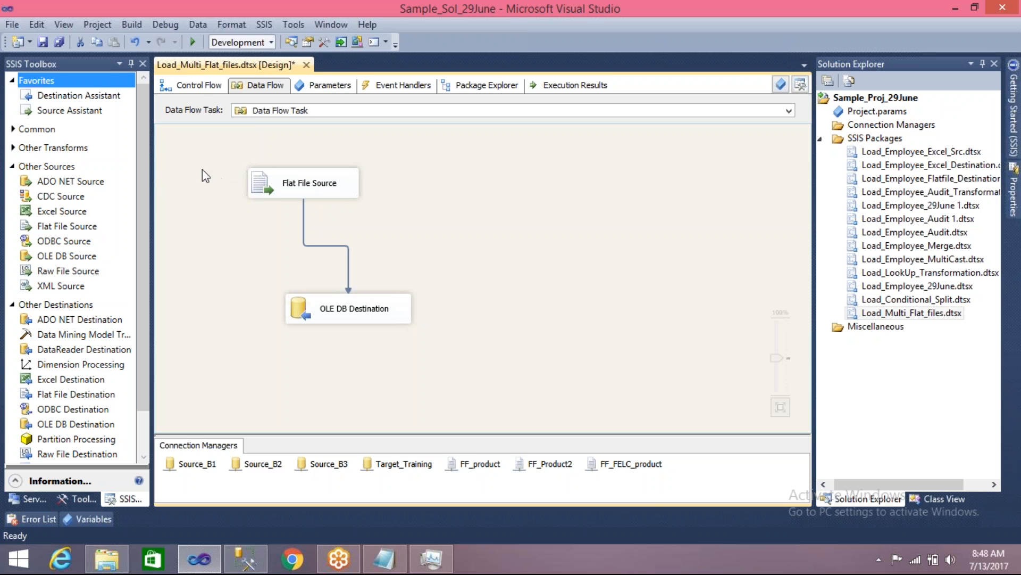
pyautogui.click(199, 86)
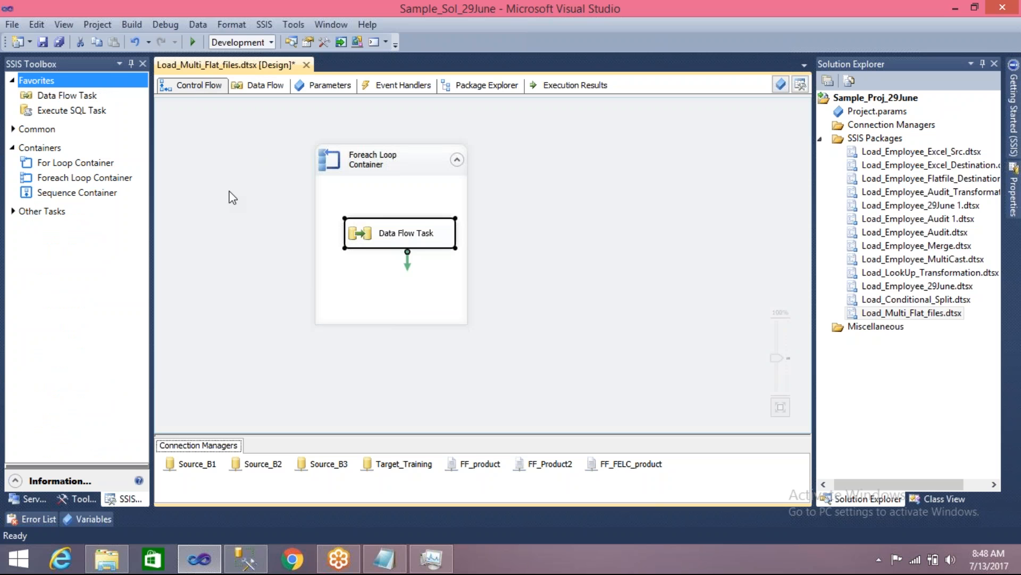
# - Shift the Data Flow Task slightly left within the Foreach Loop Container and open its data flow
pyautogui.click(96, 181)
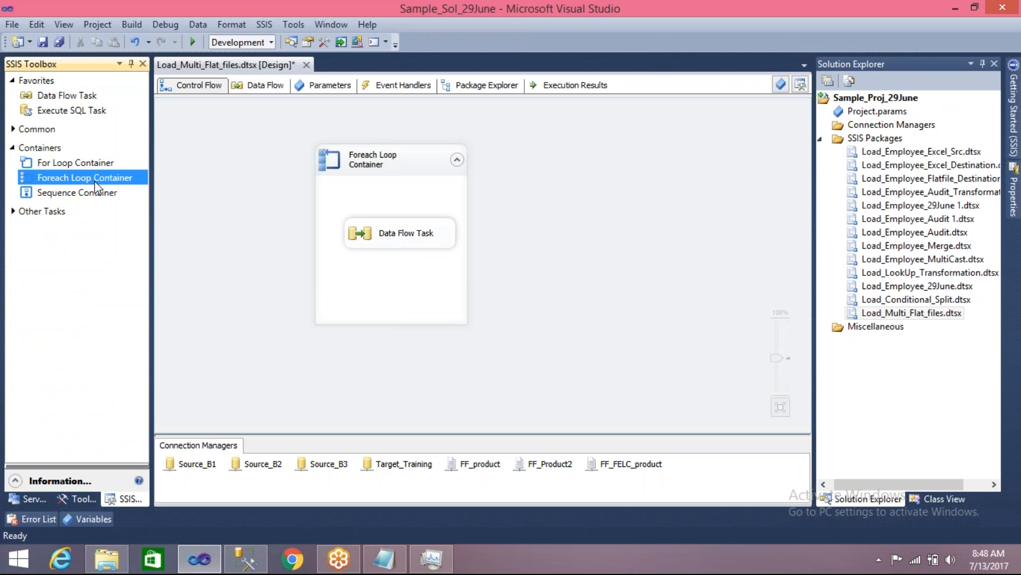
pyautogui.click(368, 239)
pyautogui.moveTo(368, 239); pyautogui.dragTo(357, 240)
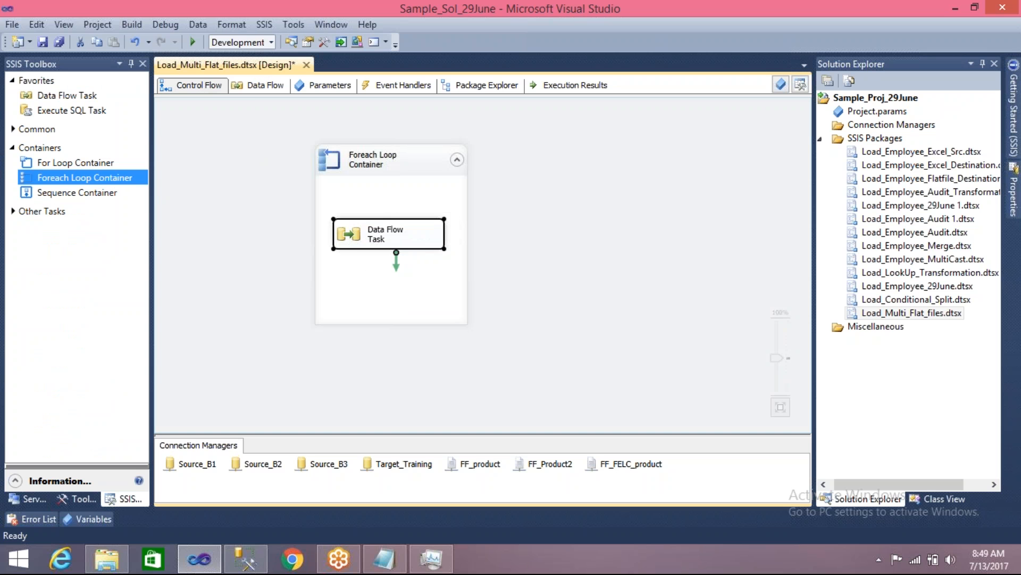
pyautogui.click(282, 254)
pyautogui.click(346, 229)
pyautogui.doubleClick(346, 225)
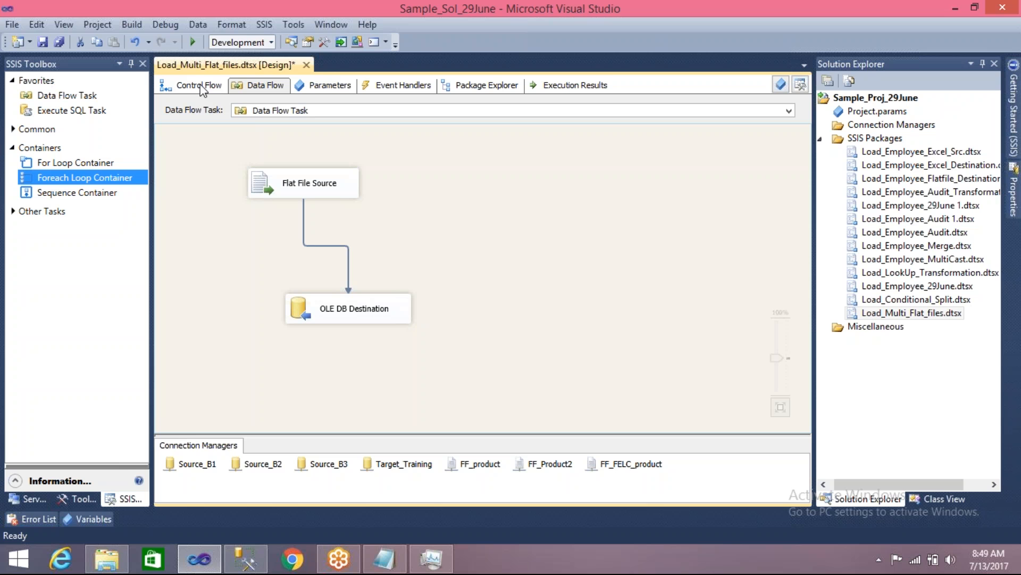
# - Check the text files in the E:\Test folder once more and go back to the package's control flow in Visual Studio
pyautogui.click(107, 558)
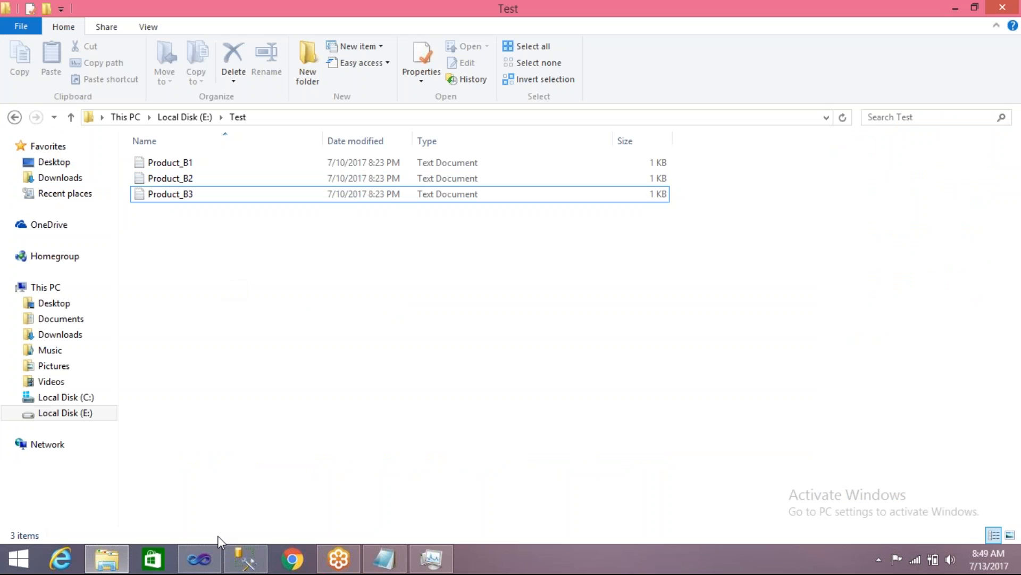
pyautogui.click(199, 559)
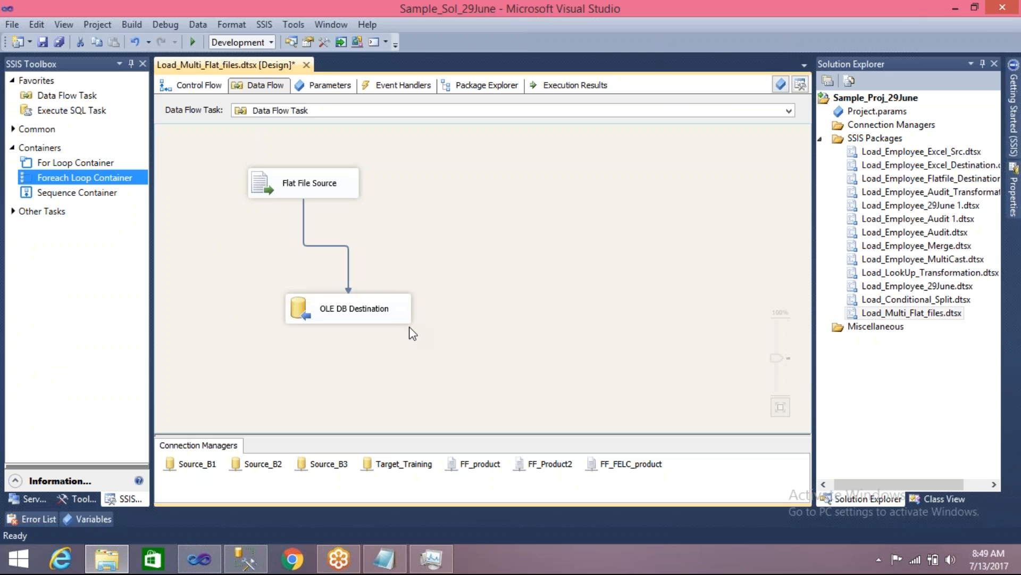
pyautogui.click(200, 85)
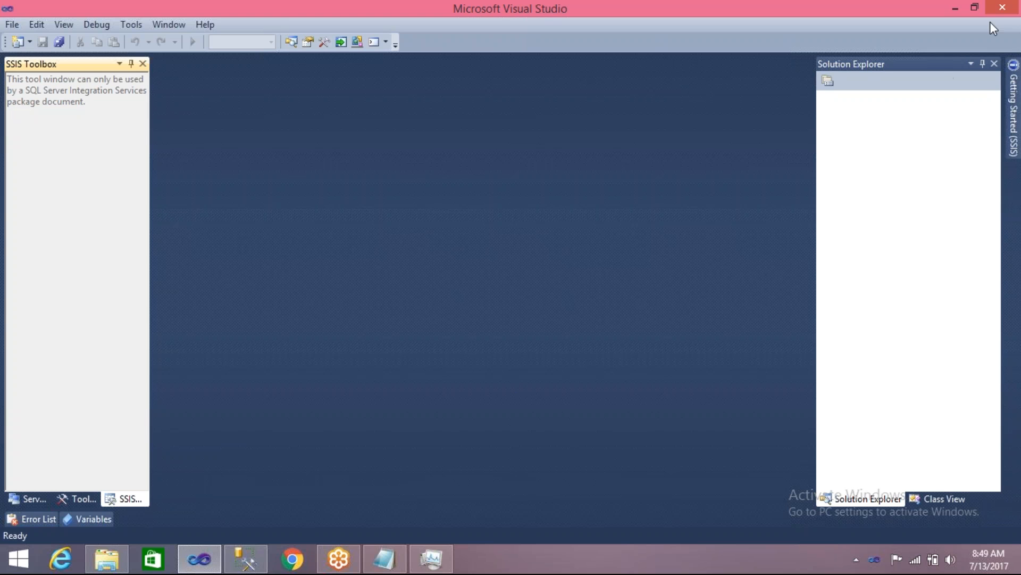
# - Close Visual Studio and open the Sample_June_Sol folder on drive E: in File Explorer
pyautogui.click(1003, 7)
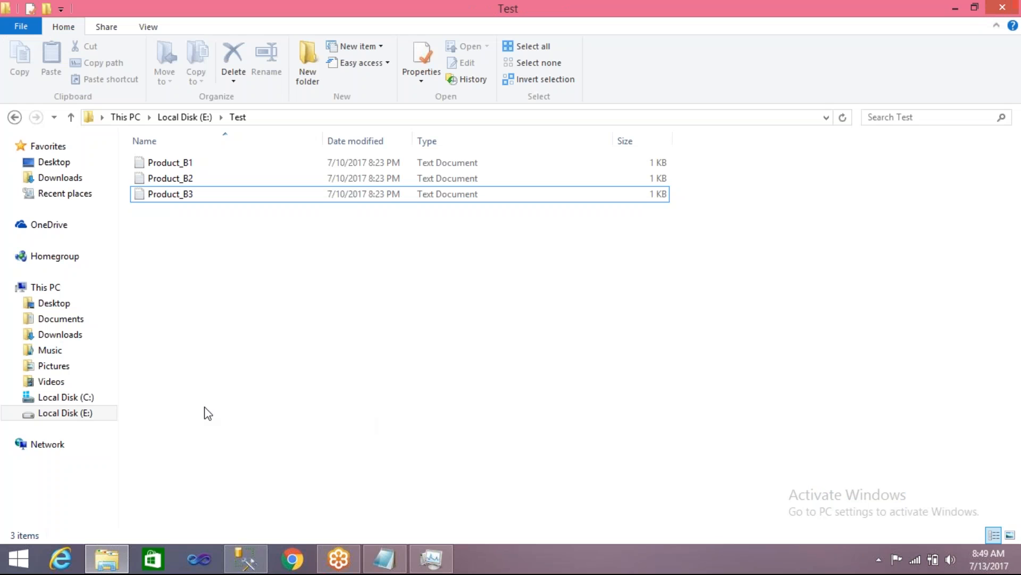
pyautogui.press('BackSpace')
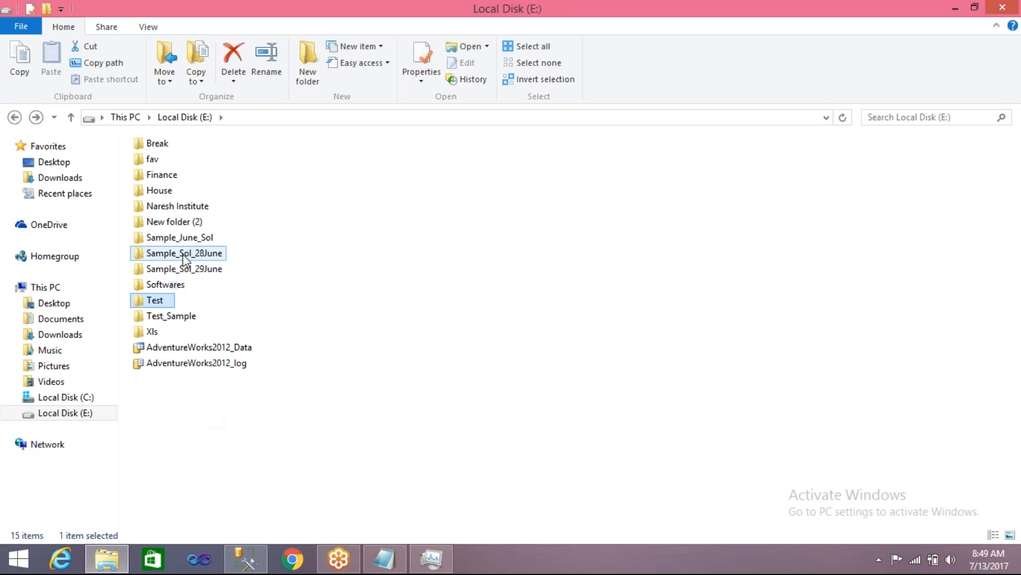
pyautogui.doubleClick(187, 238)
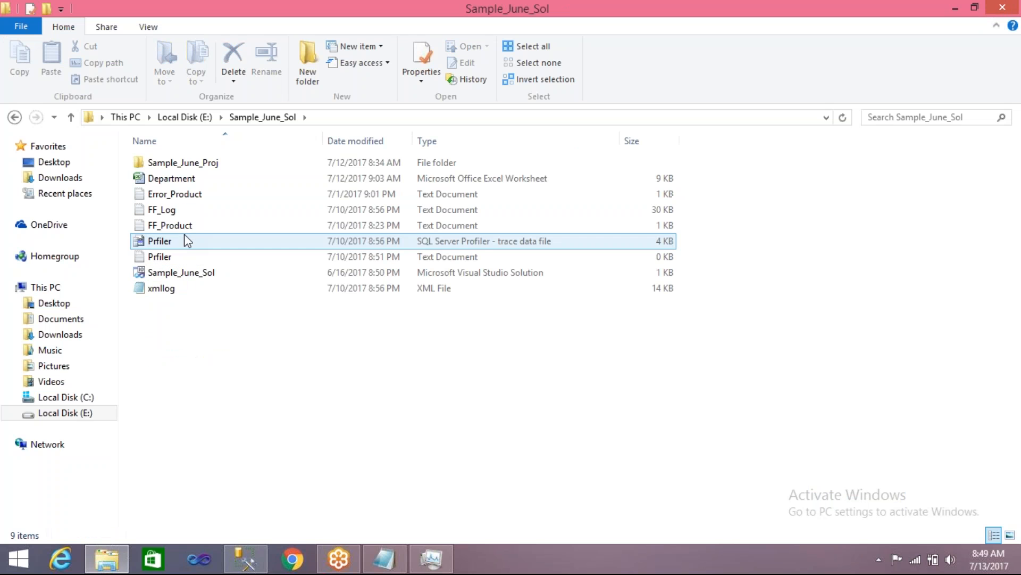
# - Go back to drive E: and open the Sample_Sol_29June solution in Visual Studio
pyautogui.press('BackSpace')
pyautogui.doubleClick(179, 272)
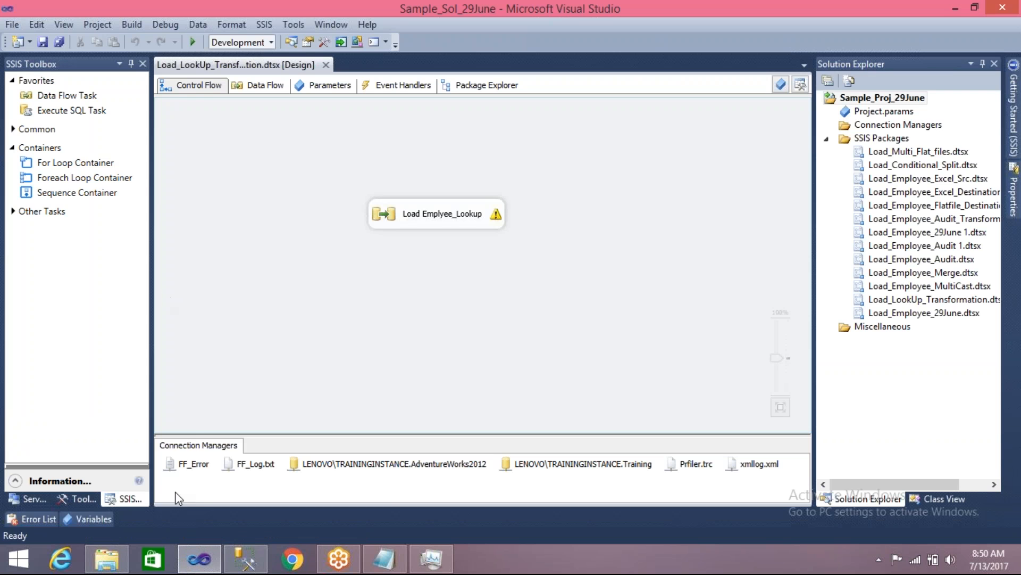
# - Switch to File Explorer, open the E:\Test folder to examine its files and full path, and dismiss the SQL Server 2012 notification
pyautogui.click(123, 539)
pyautogui.click(230, 379)
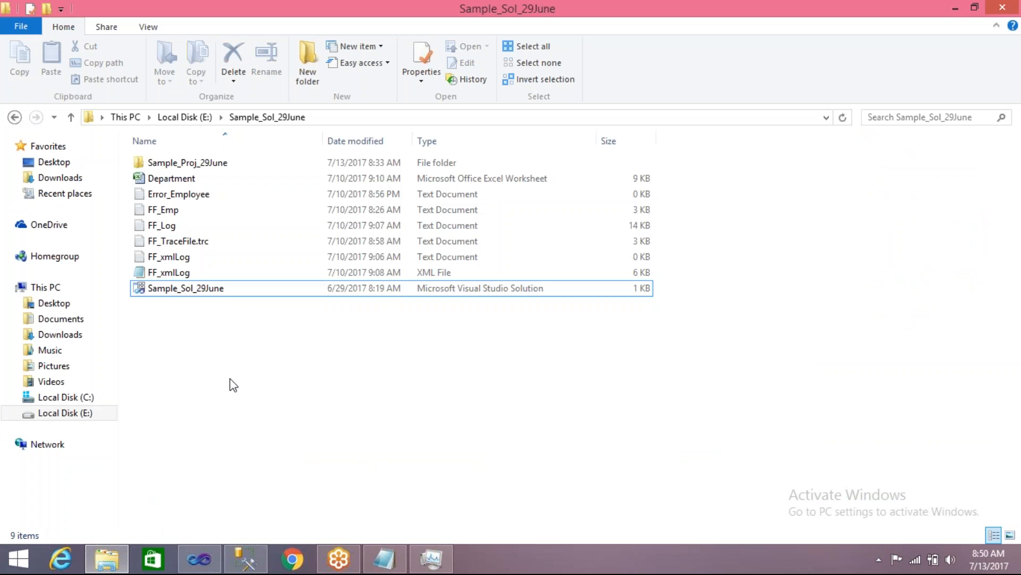
pyautogui.click(182, 118)
pyautogui.click(155, 305)
pyautogui.doubleClick(156, 304)
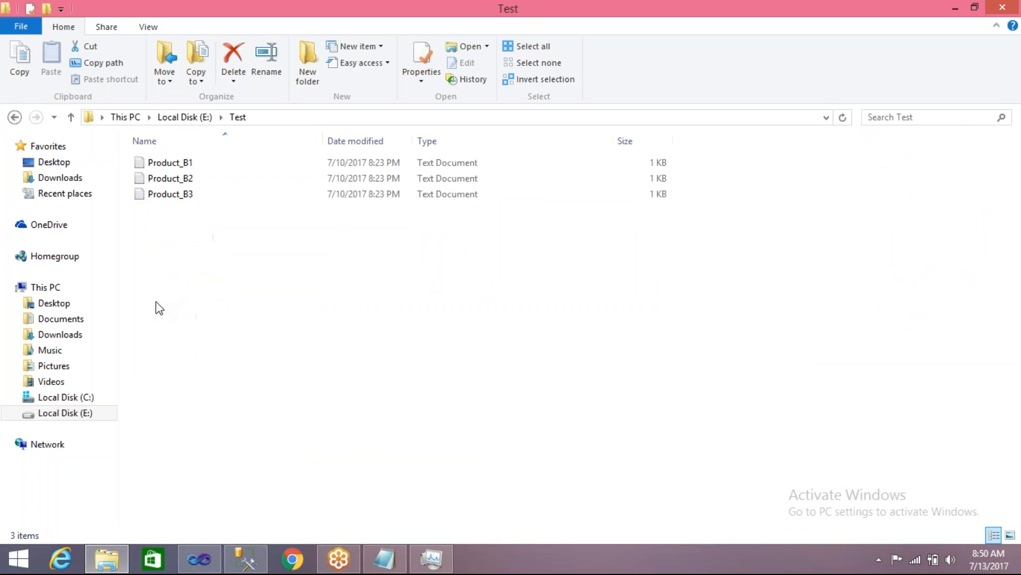
pyautogui.click(260, 113)
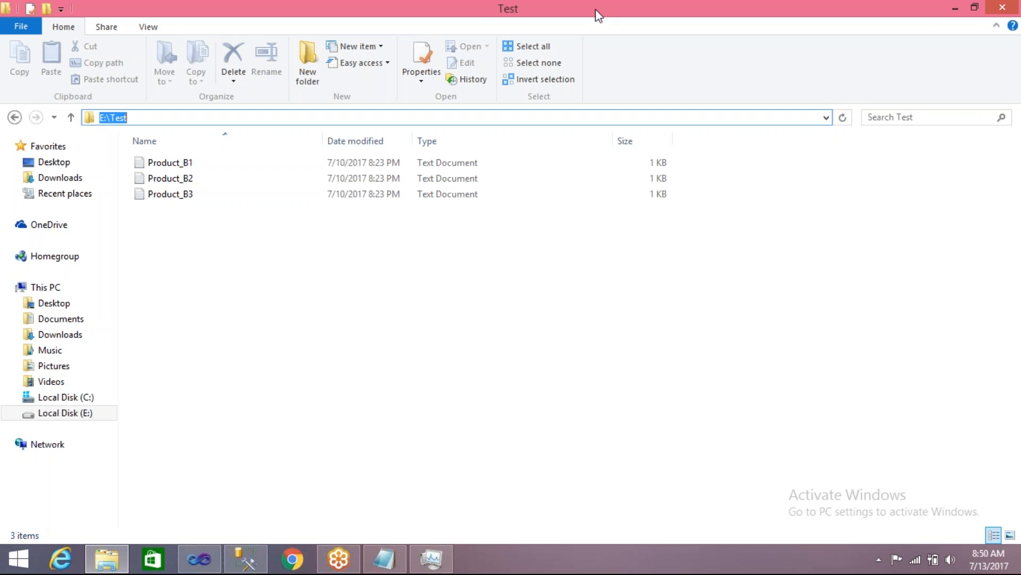
pyautogui.click(909, 17)
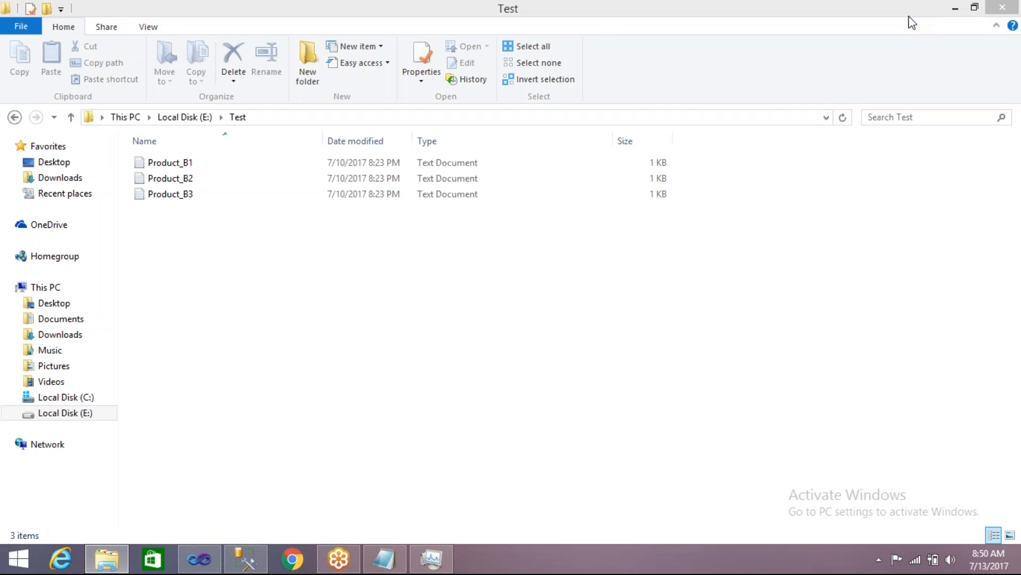
pyautogui.click(906, 259)
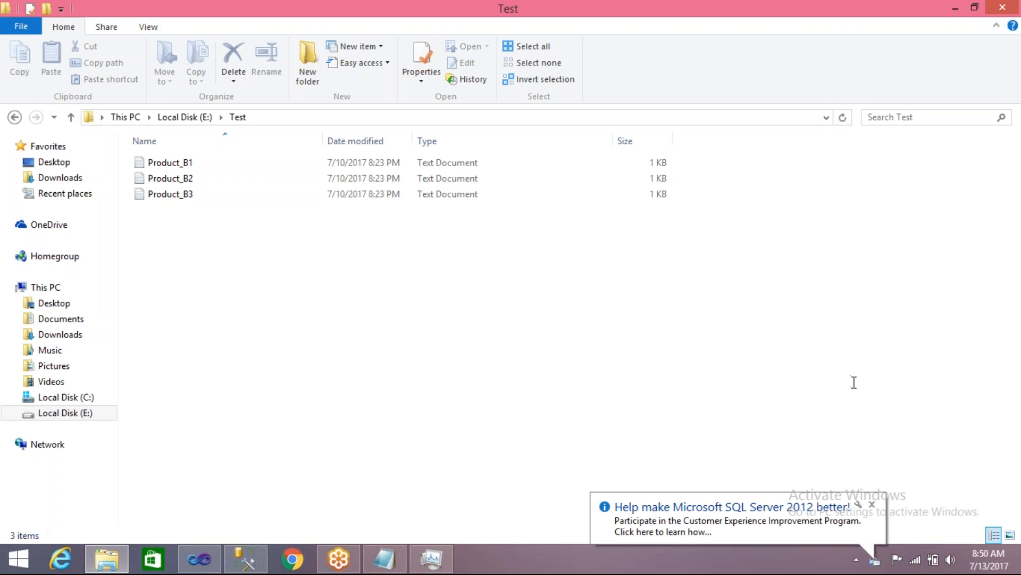
pyautogui.click(872, 504)
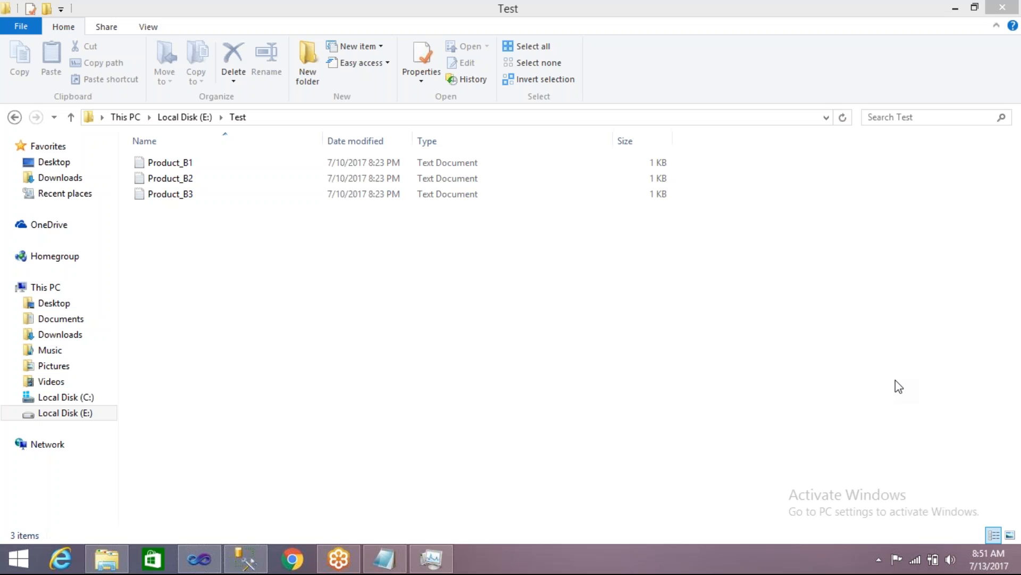
# - Return to drive E:, reopen the Test folder and highlight its full path in File Explorer
pyautogui.click(165, 234)
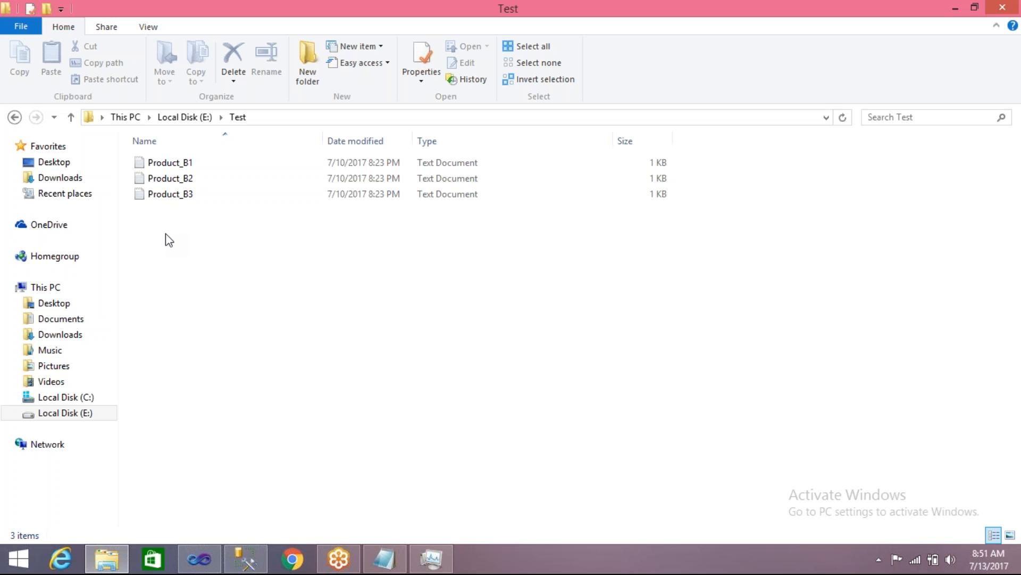
pyautogui.click(171, 198)
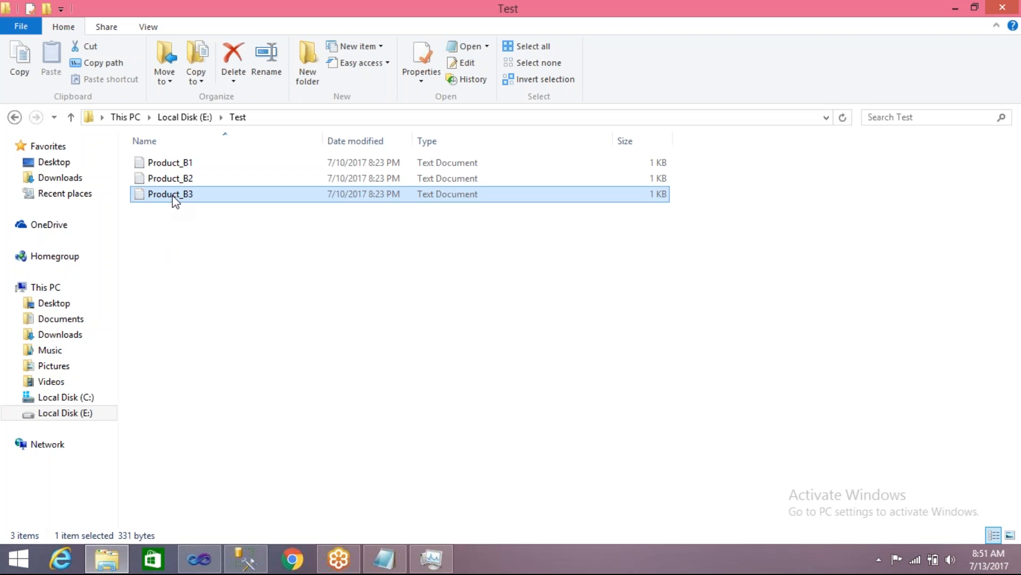
pyautogui.click(190, 122)
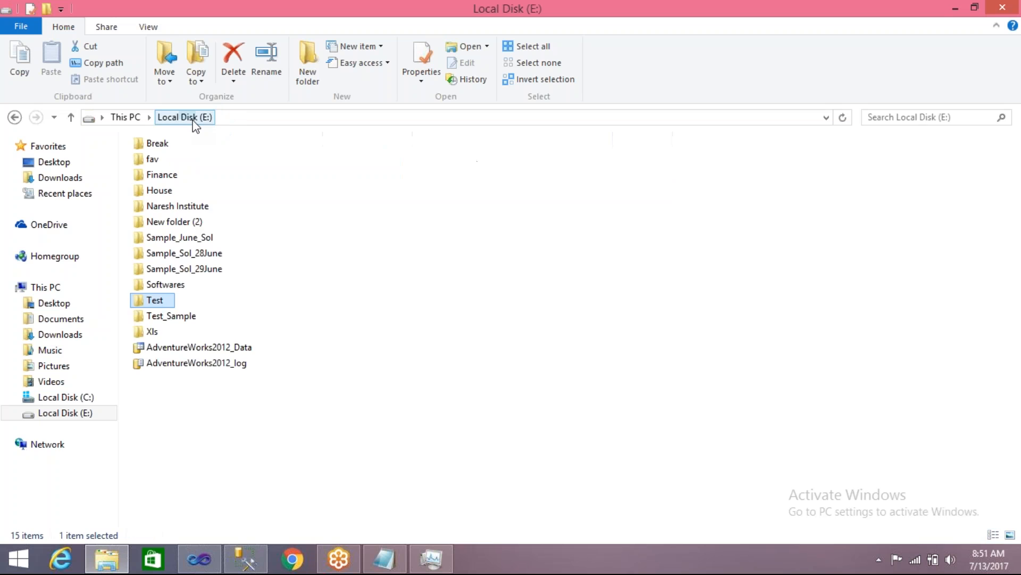
pyautogui.click(195, 474)
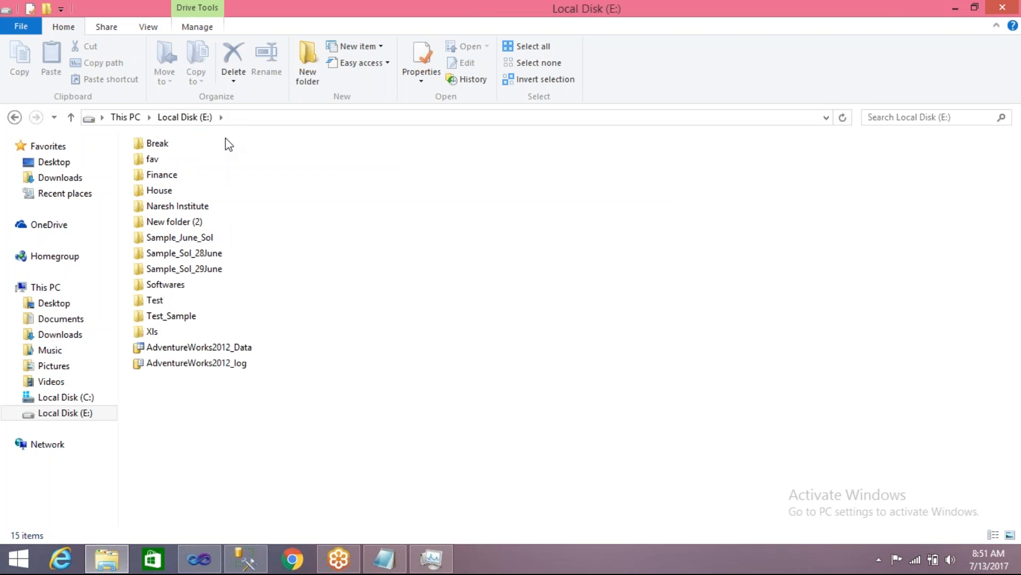
pyautogui.doubleClick(157, 305)
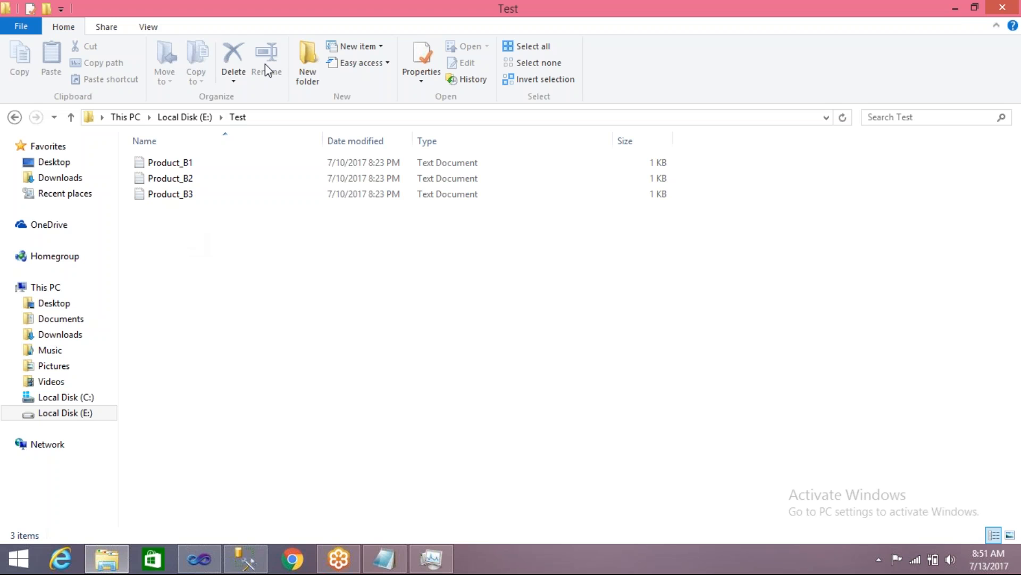
pyautogui.click(265, 119)
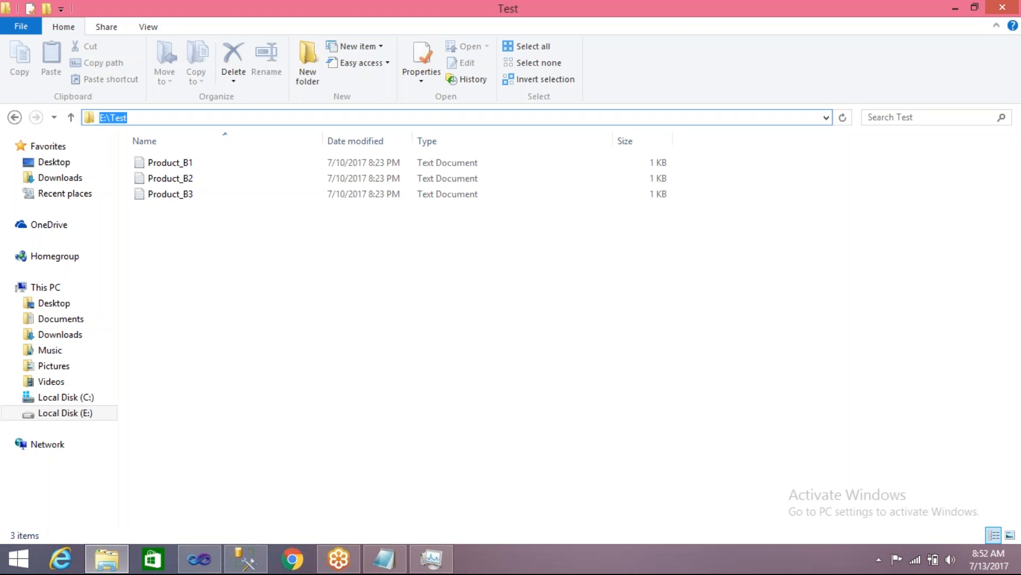
pyautogui.click(134, 118)
pyautogui.moveTo(134, 117); pyautogui.dragTo(104, 118)
# - Switch to Visual Studio and open the Load_Multi_Flat_files.dtsx package from the project
pyautogui.click(199, 558)
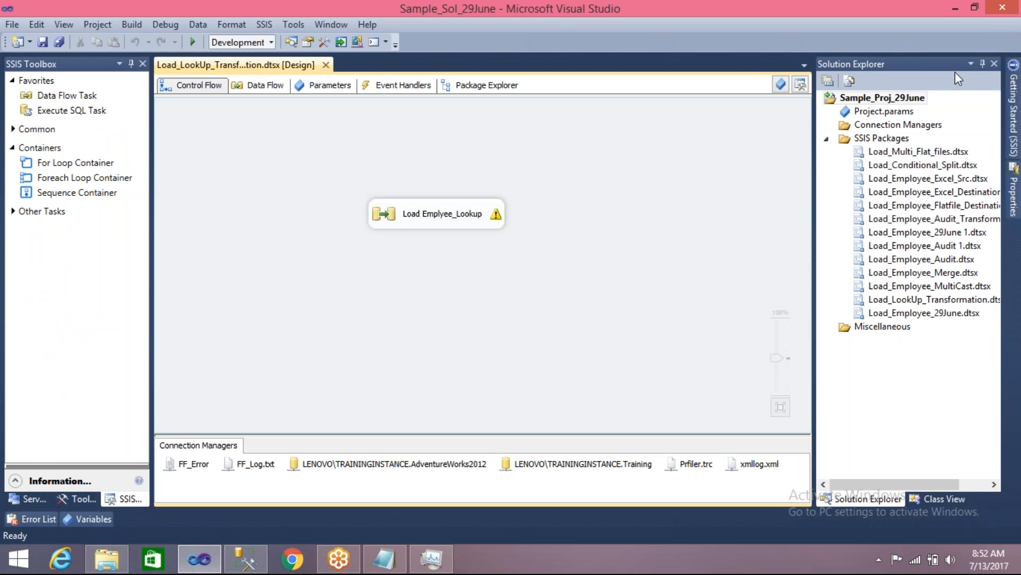
pyautogui.click(927, 152)
pyautogui.doubleClick(927, 152)
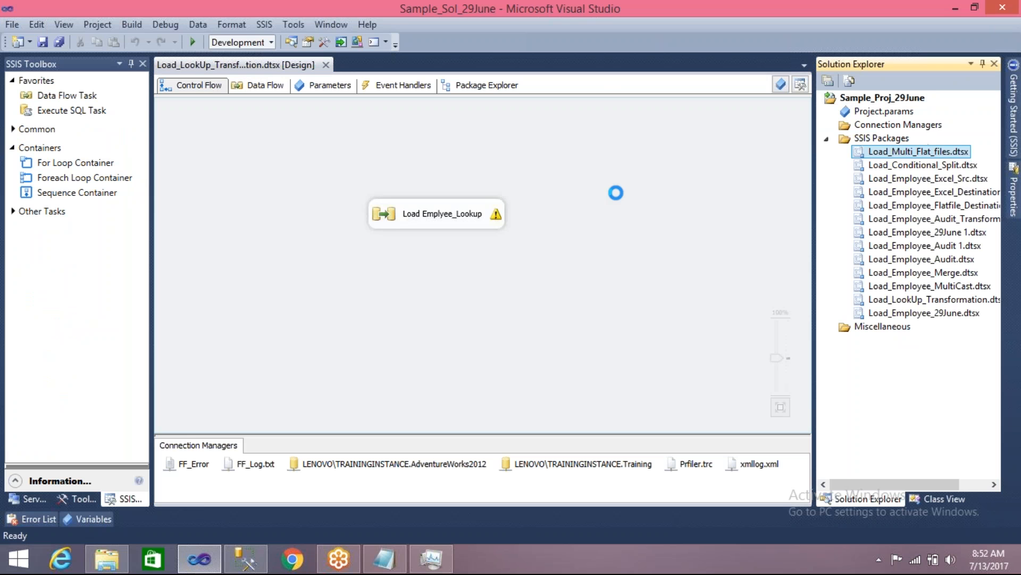
# - Review the Foreach Loop Container's collection settings, especially the enumerator folder, and close the editor without saving changes
pyautogui.doubleClick(340, 162)
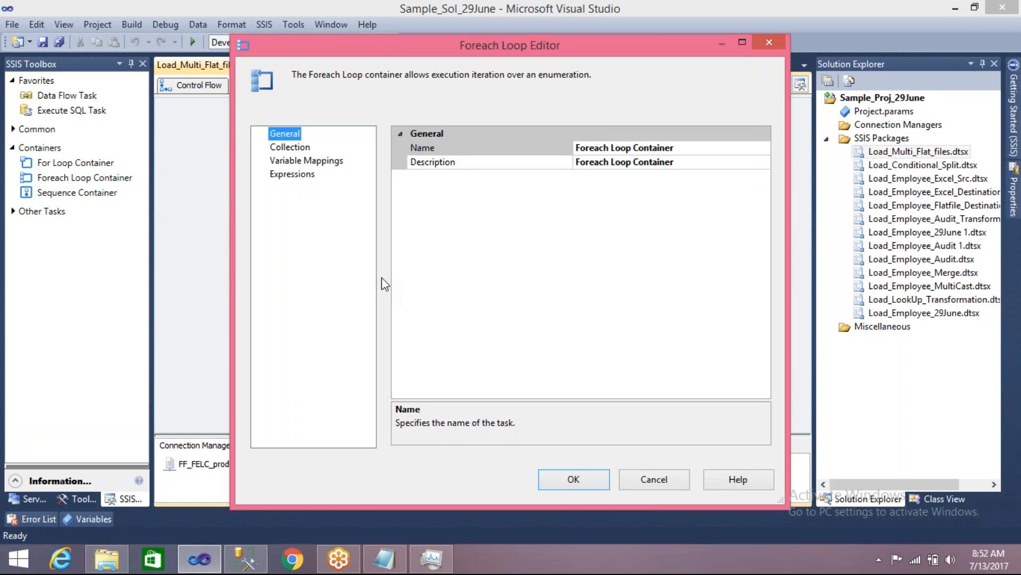
pyautogui.click(294, 149)
pyautogui.moveTo(433, 268); pyautogui.dragTo(396, 268)
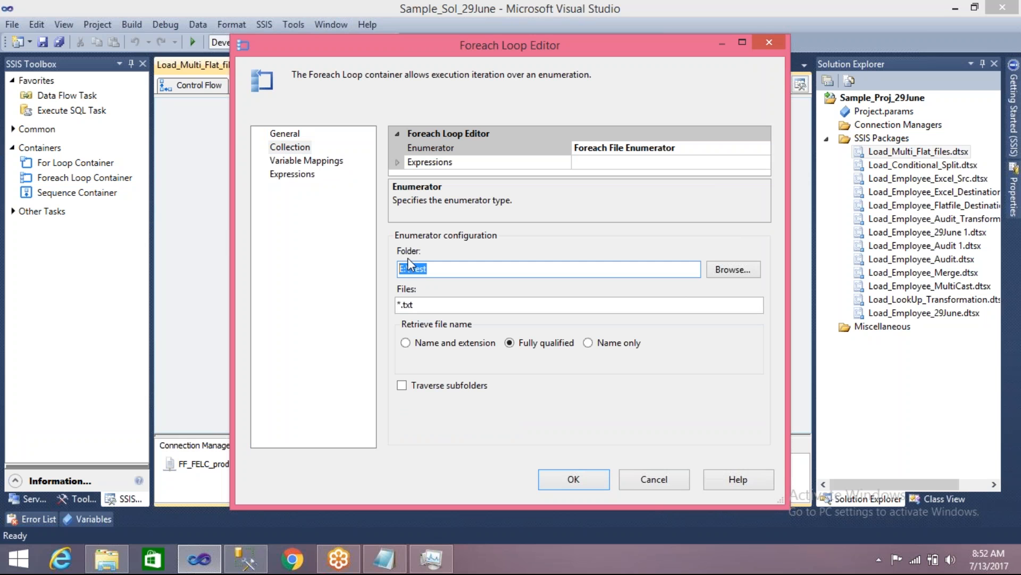
pyautogui.click(912, 18)
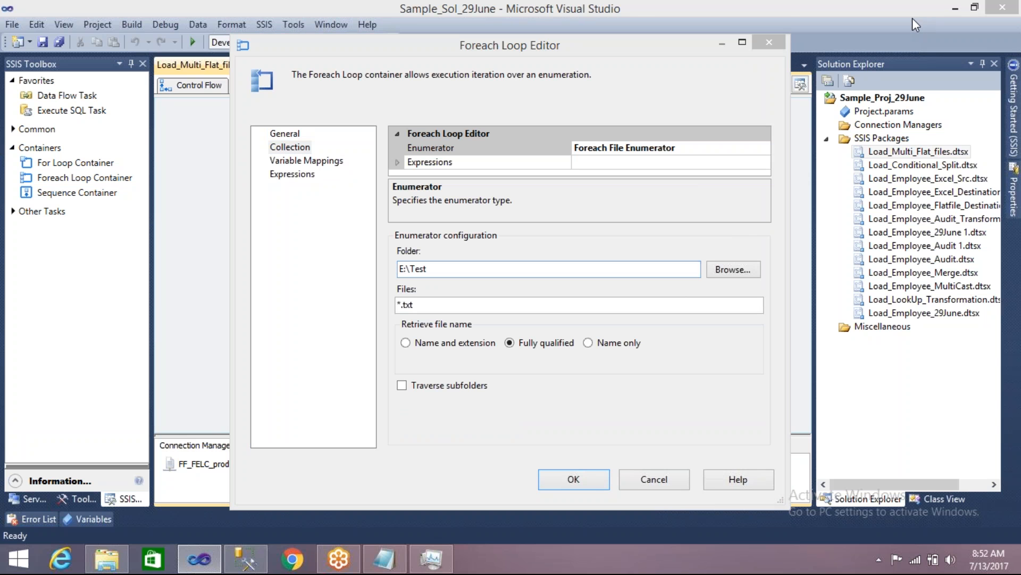
pyautogui.click(1015, 384)
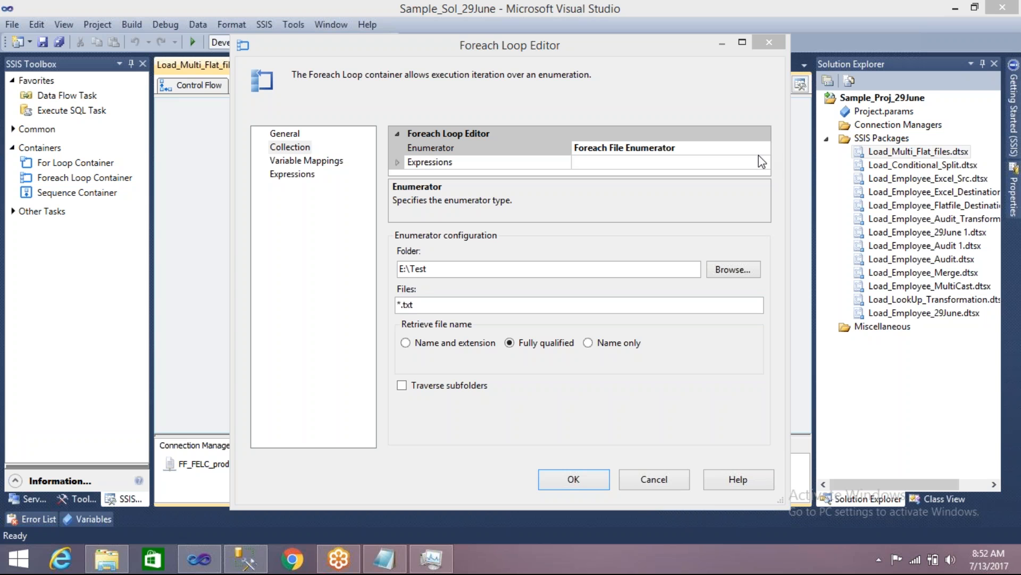
pyautogui.click(431, 269)
pyautogui.moveTo(431, 270); pyautogui.dragTo(399, 270)
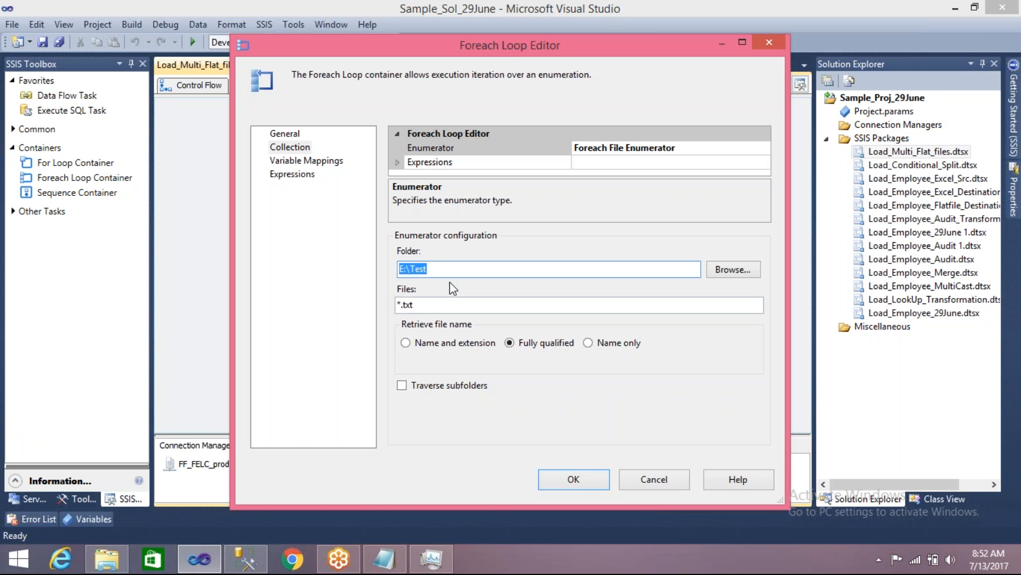
pyautogui.click(660, 480)
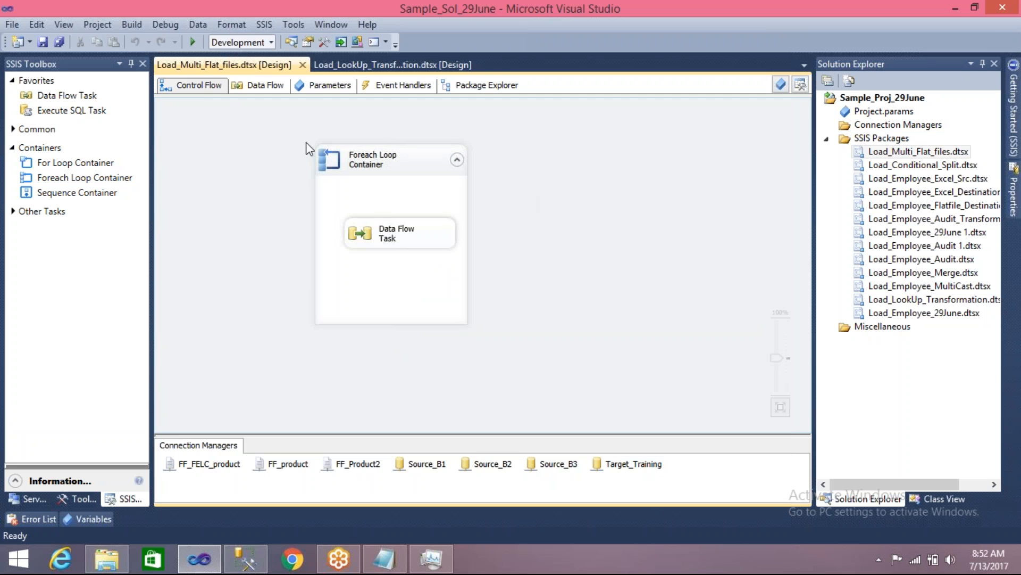
# - Move the Foreach Loop Container up and to the left on the control flow and recheck its enumerator folder without changing it
pyautogui.moveTo(388, 163); pyautogui.dragTo(288, 144)
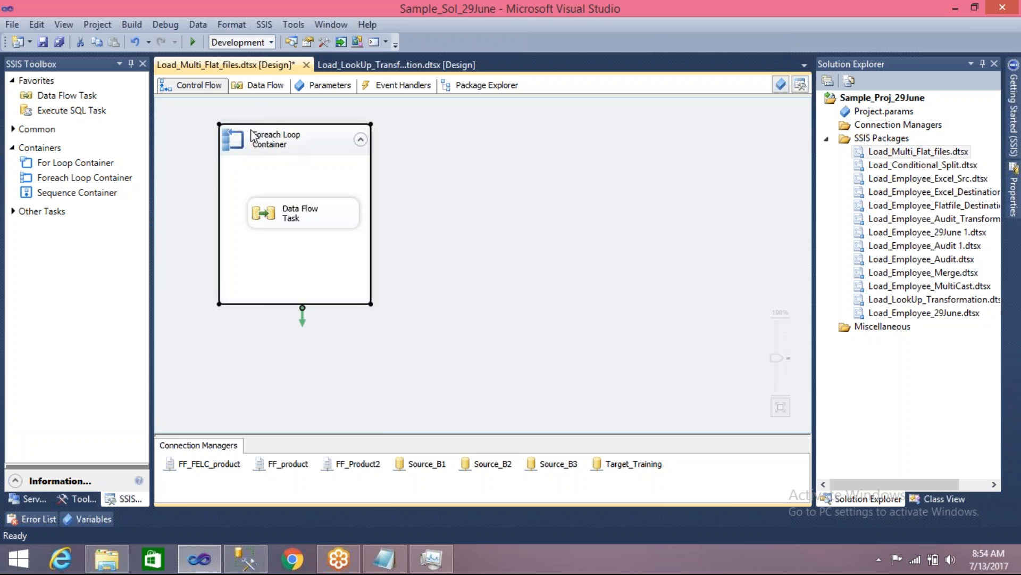
pyautogui.doubleClick(237, 145)
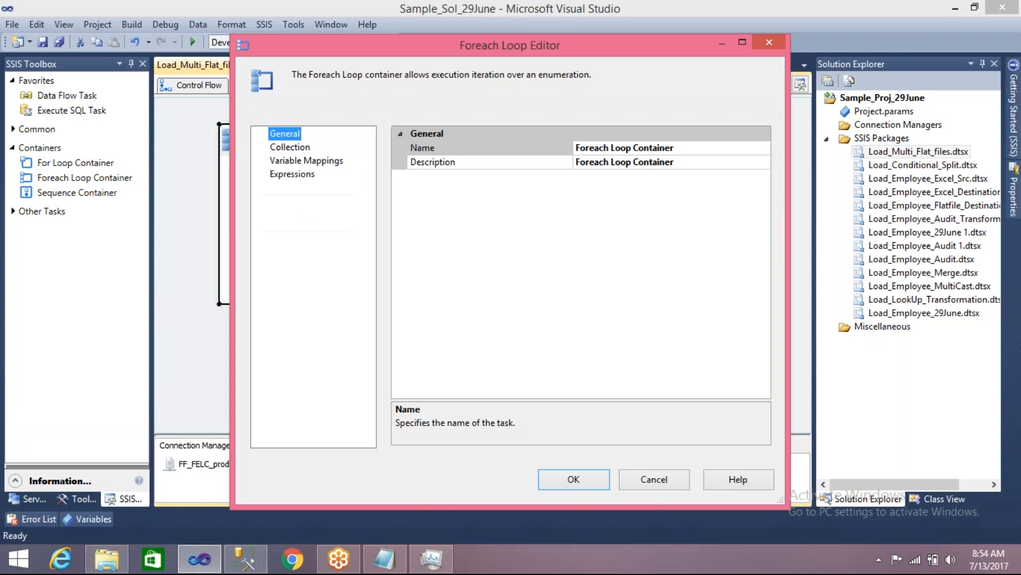
pyautogui.click(290, 147)
pyautogui.moveTo(434, 271); pyautogui.dragTo(392, 268)
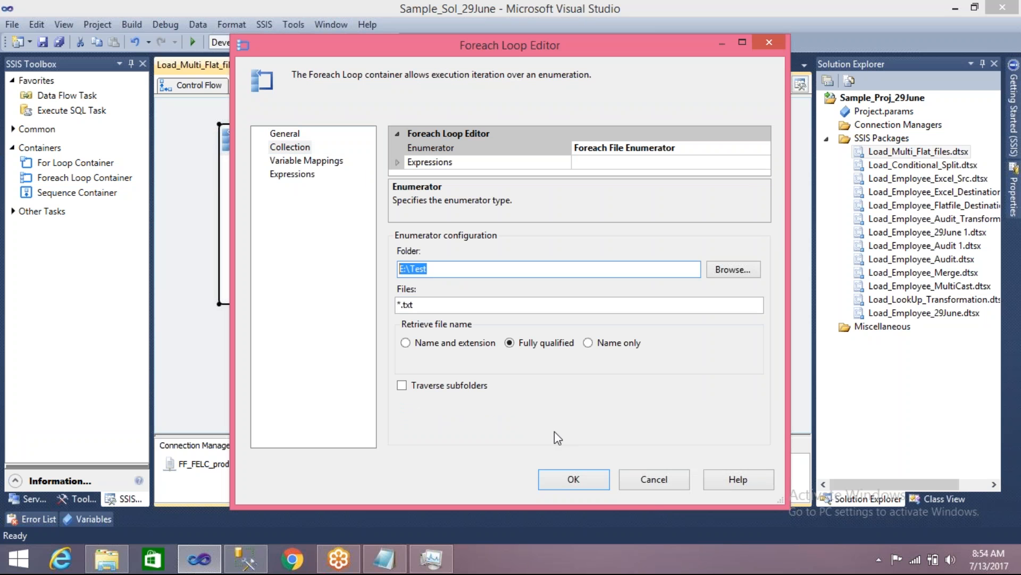
pyautogui.click(635, 489)
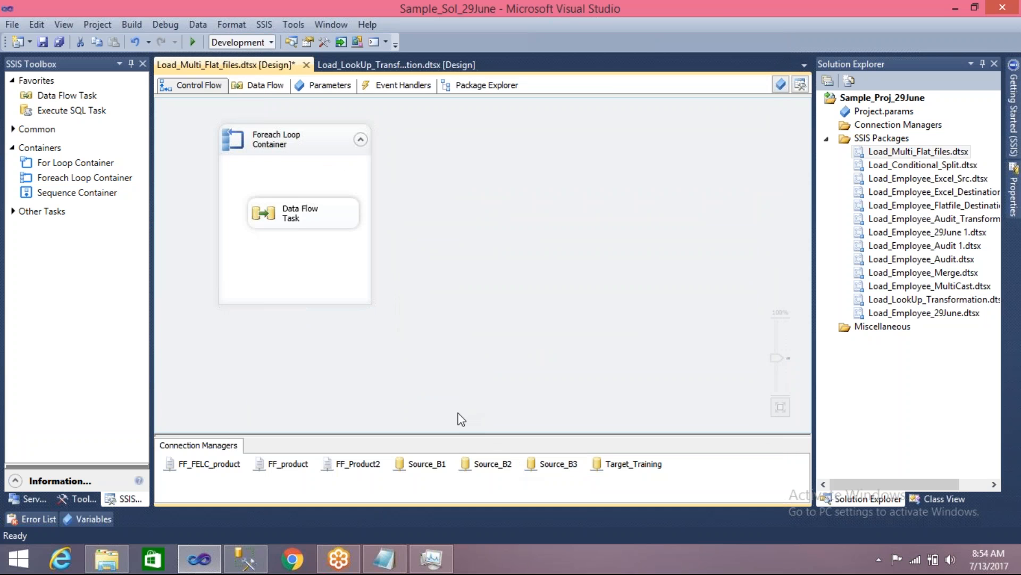
# - Add a new variable named Filepath to the Load_Multi_Flat_files package
pyautogui.rightClick(468, 171)
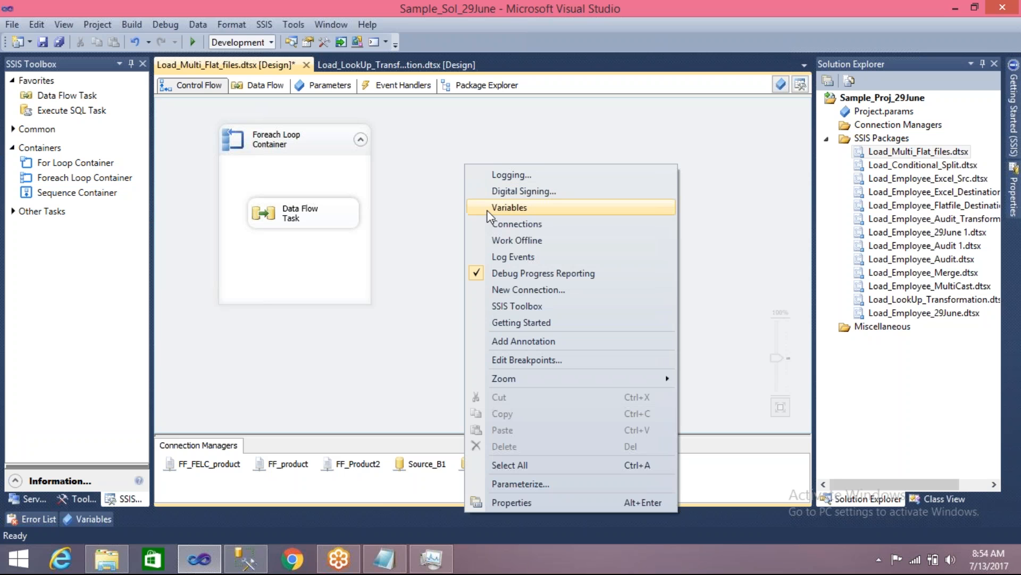
pyautogui.click(440, 251)
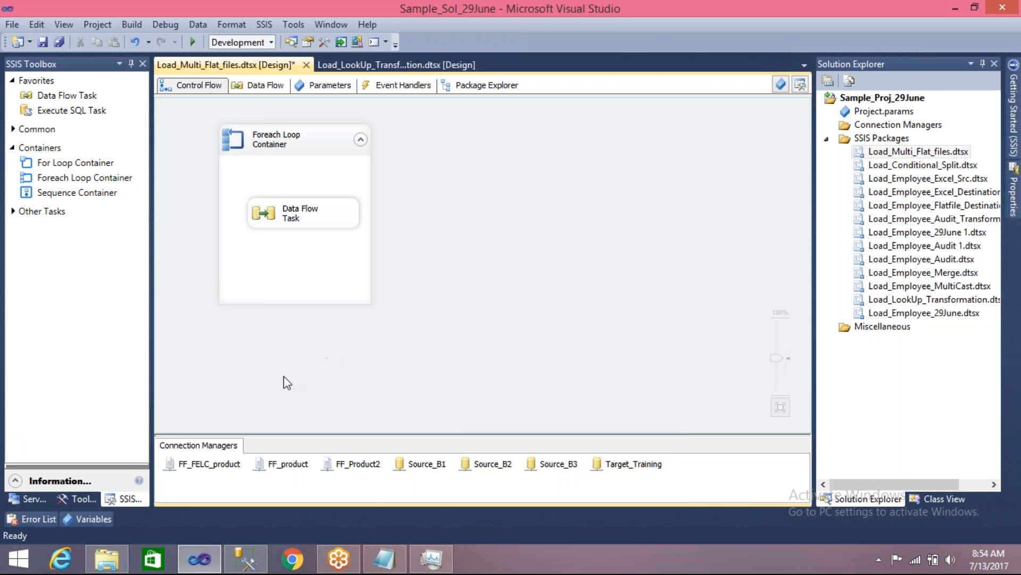
pyautogui.click(92, 518)
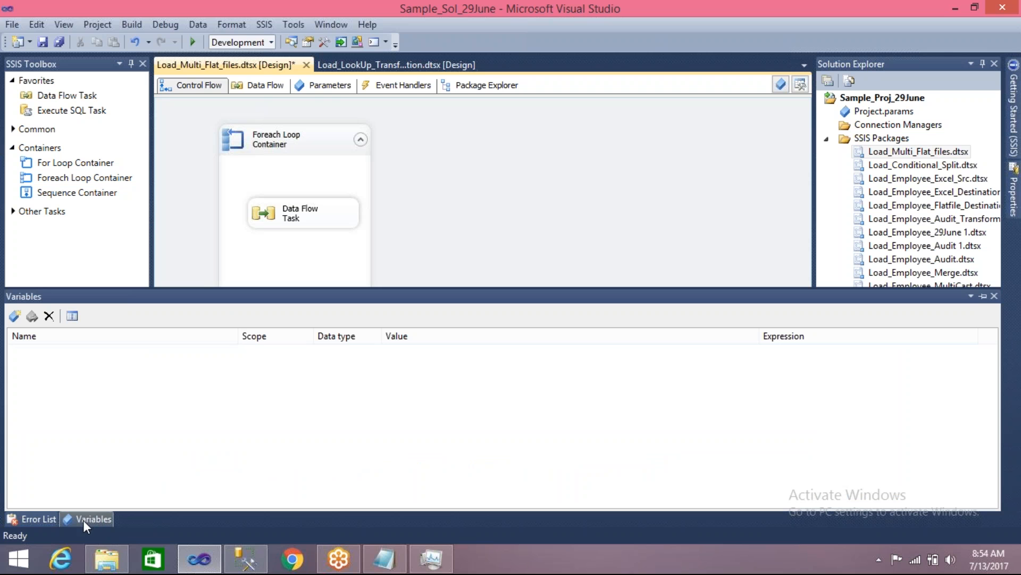
pyautogui.click(94, 518)
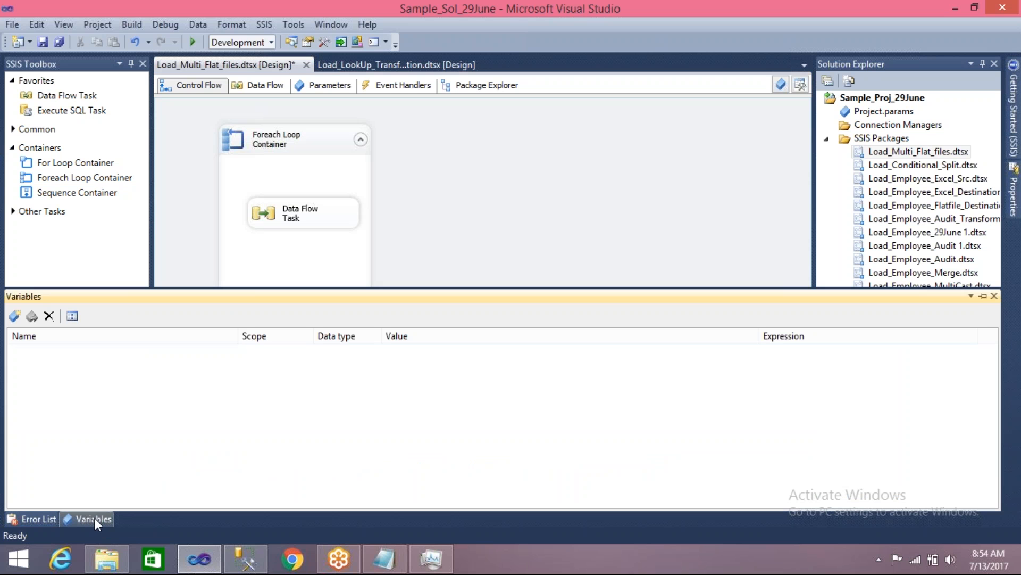
pyautogui.click(15, 317)
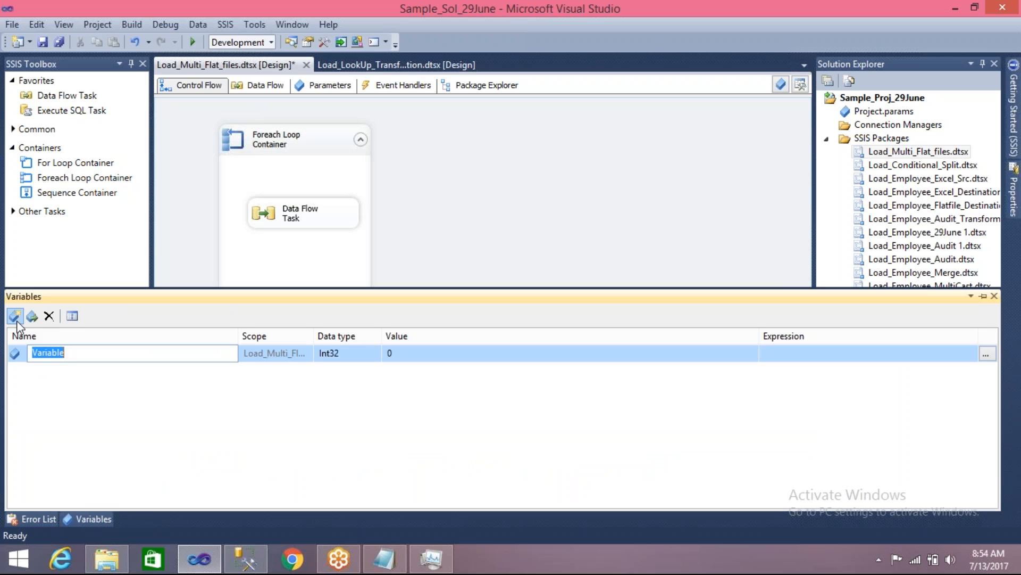
pyautogui.click(79, 355)
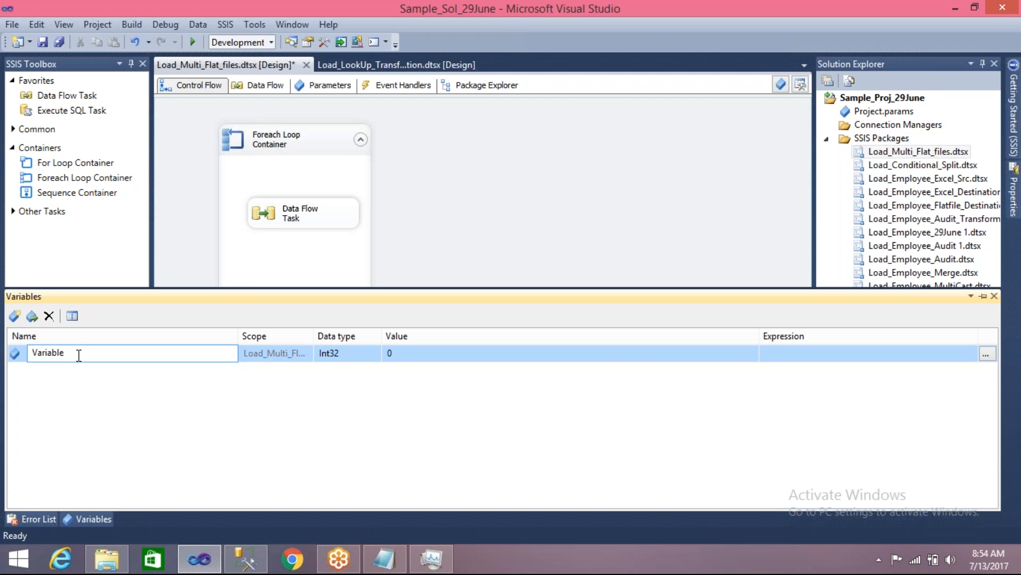
pyautogui.moveTo(78, 355); pyautogui.dragTo(27, 346)
pyautogui.write('Filepath')
# - Set the Filepath variable's data type to String
pyautogui.click(373, 355)
pyautogui.click(375, 355)
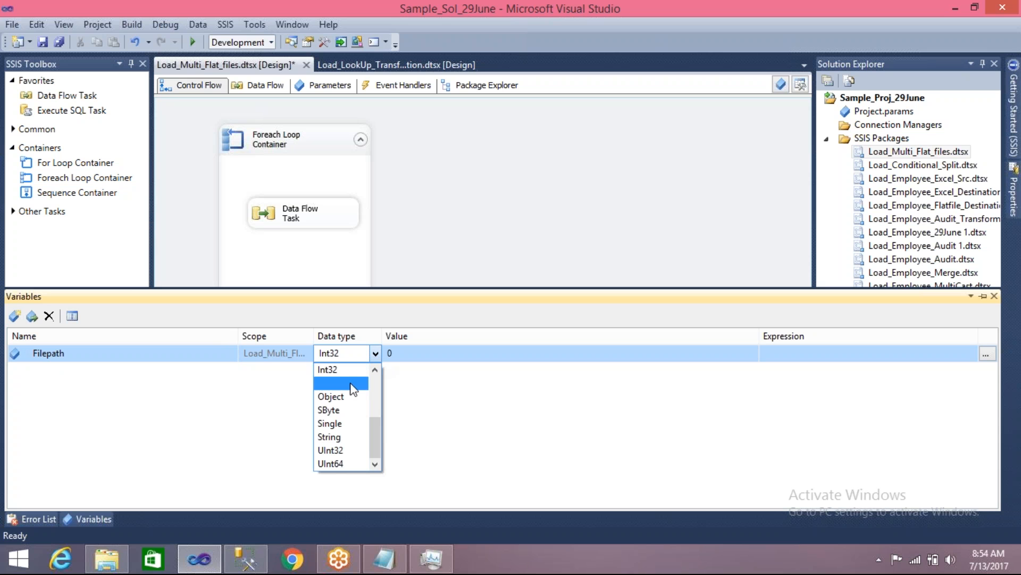
pyautogui.click(339, 430)
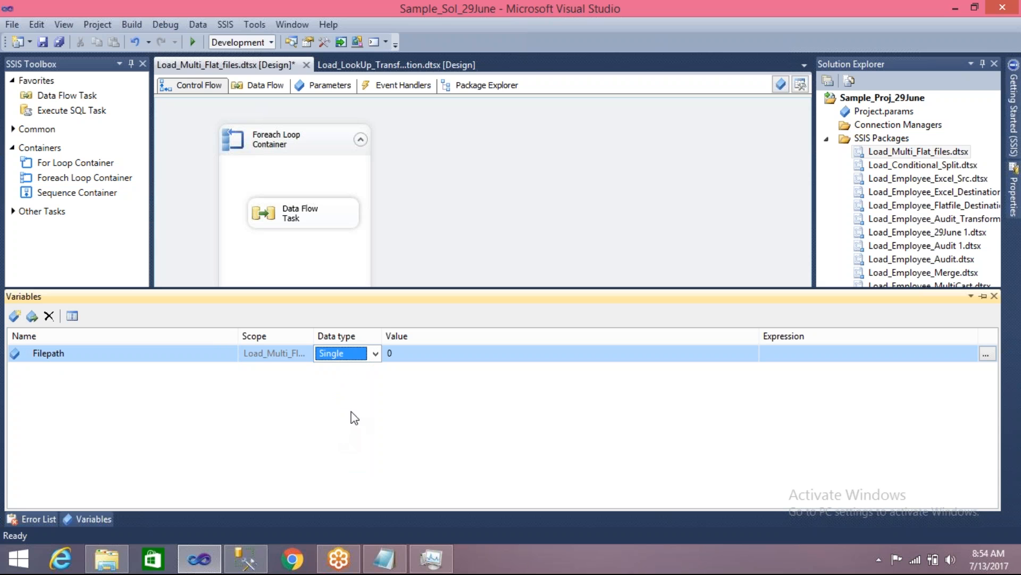
pyautogui.press('Down')
# - Set the Filepath variable's value to E:\Test, copying the path from the Test folder in File Explorer
pyautogui.click(426, 354)
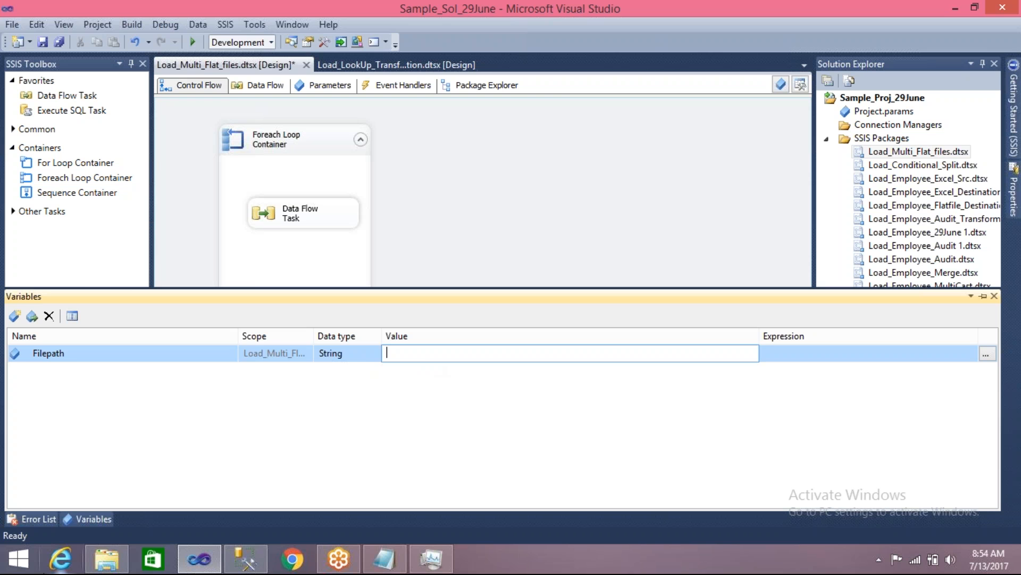
pyautogui.click(102, 563)
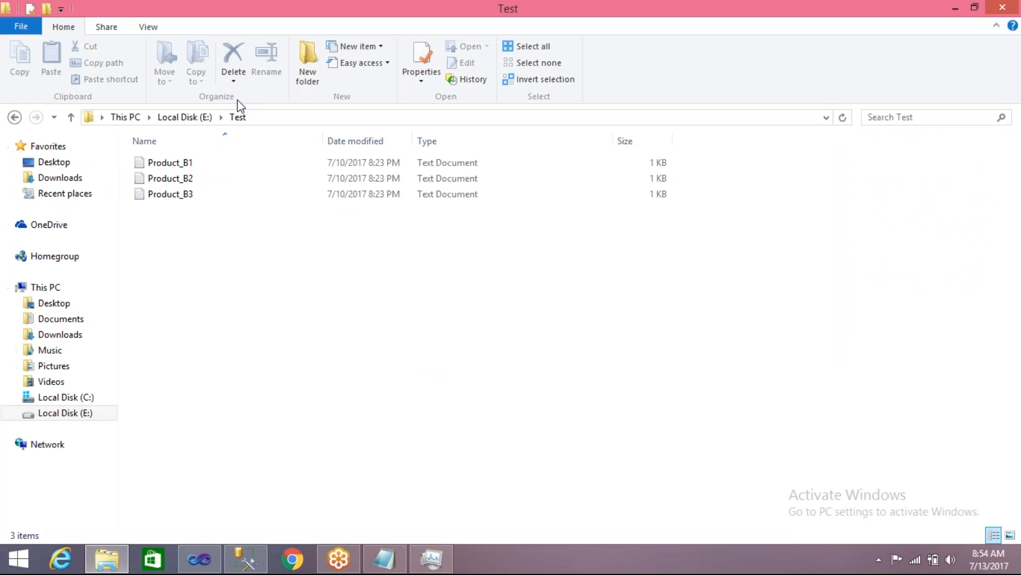
pyautogui.click(257, 116)
pyautogui.hotkey('ctrl', 'c')
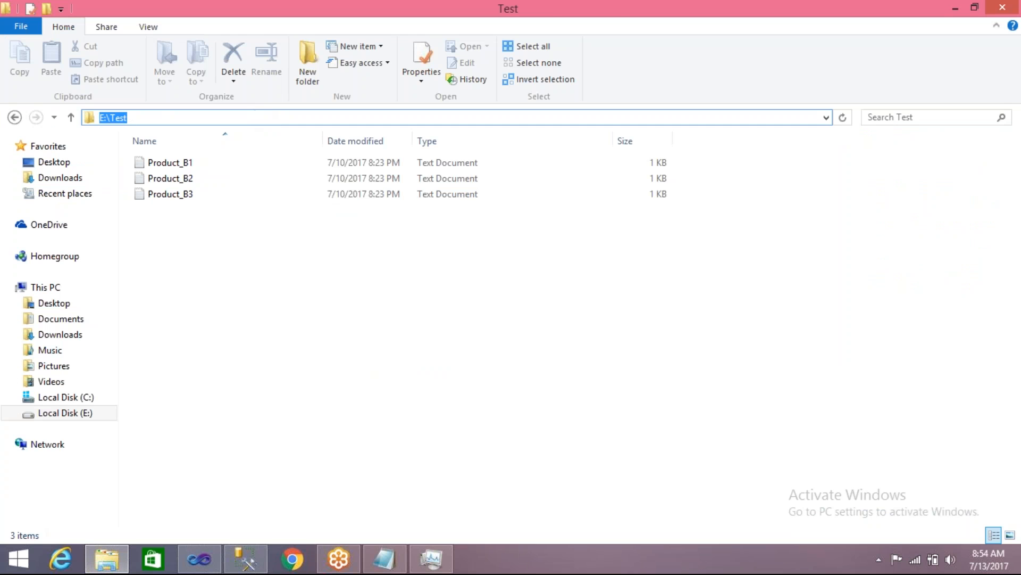
pyautogui.hotkey('alt', 'Tab')
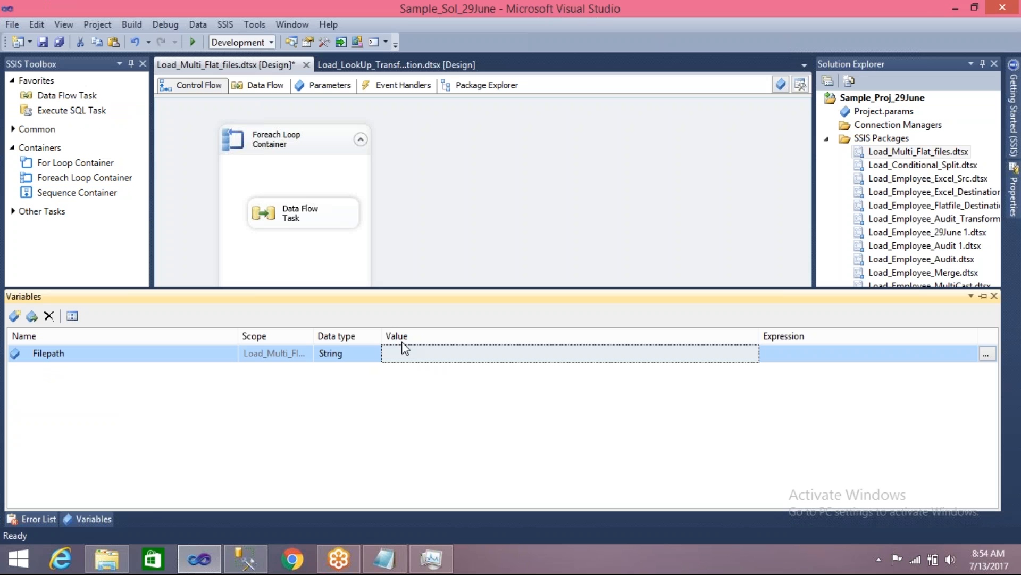
pyautogui.click(404, 356)
pyautogui.hotkey('ctrl', 'v')
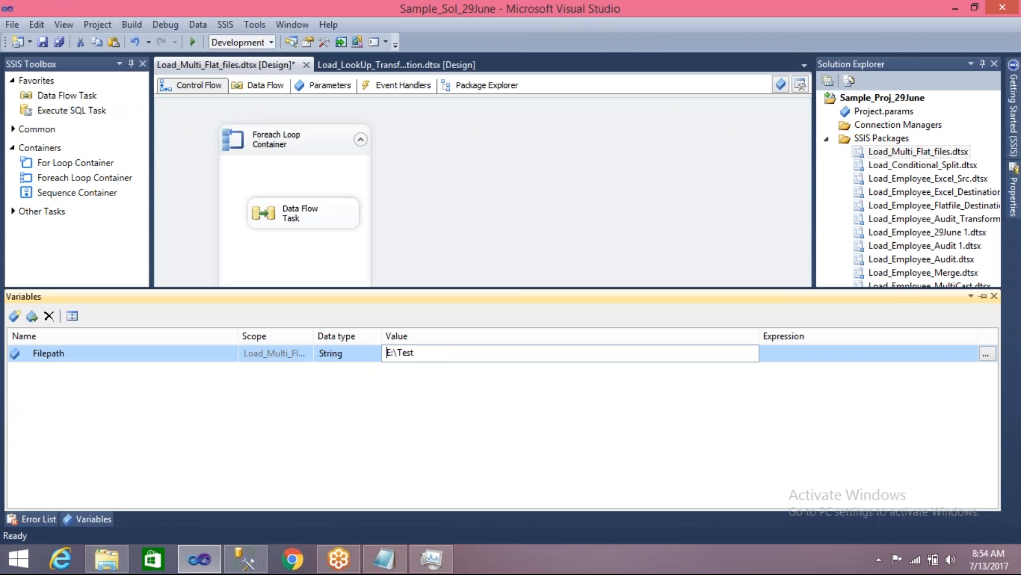
pyautogui.click(442, 270)
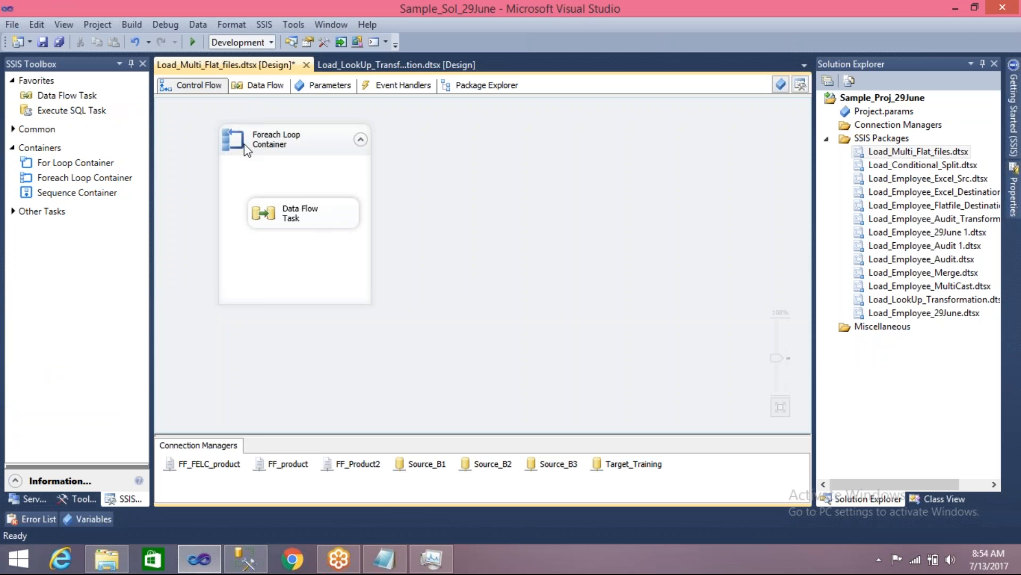
# - Add a property expression entry for Directory in the Foreach Loop Container's collection settings
pyautogui.doubleClick(245, 140)
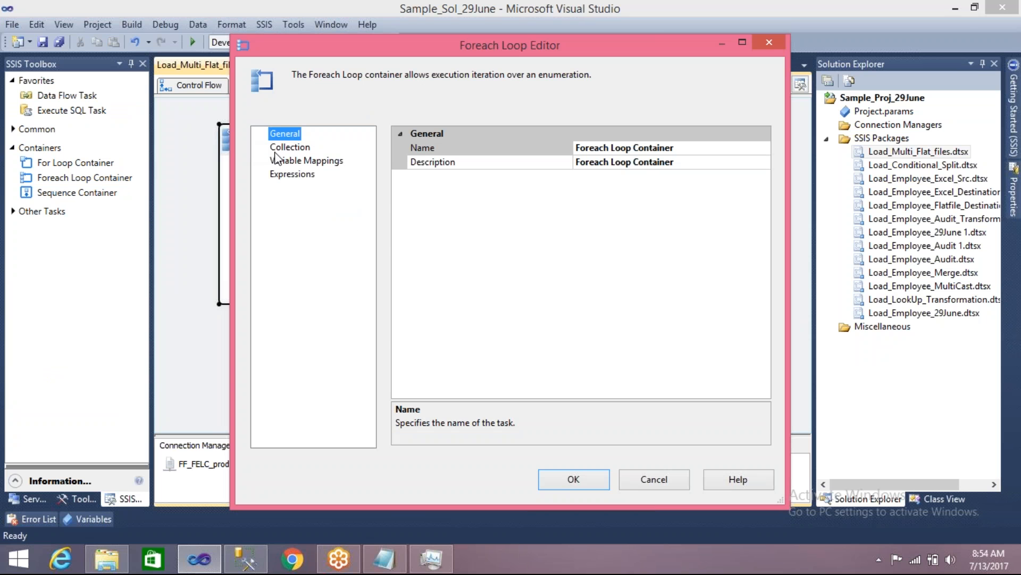
pyautogui.click(283, 148)
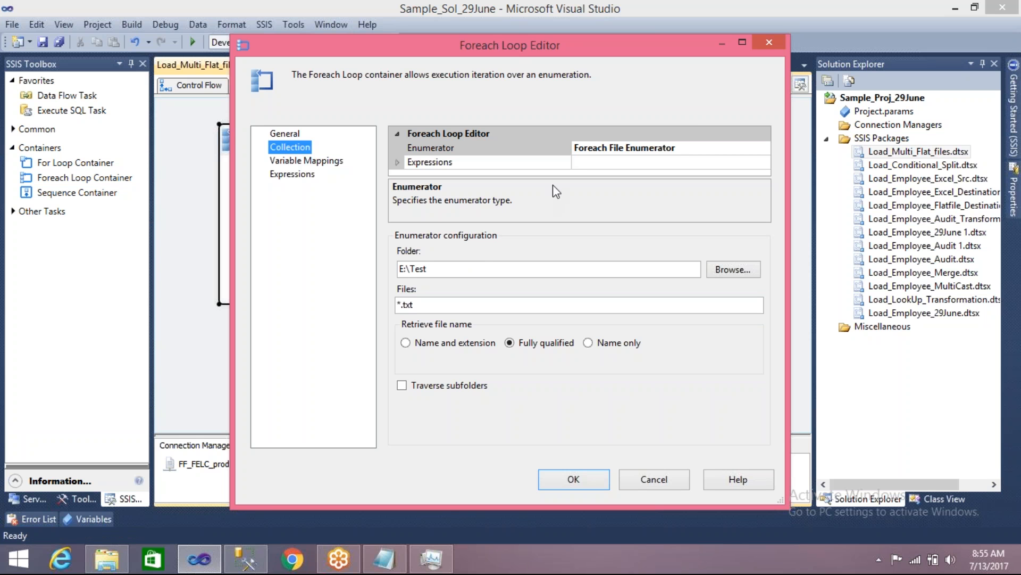
pyautogui.click(589, 164)
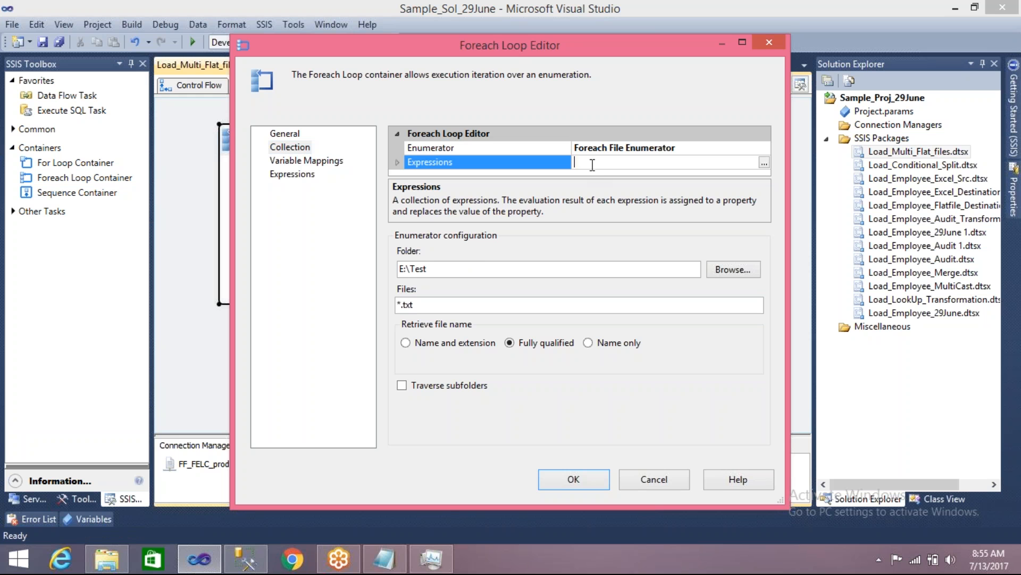
pyautogui.click(764, 163)
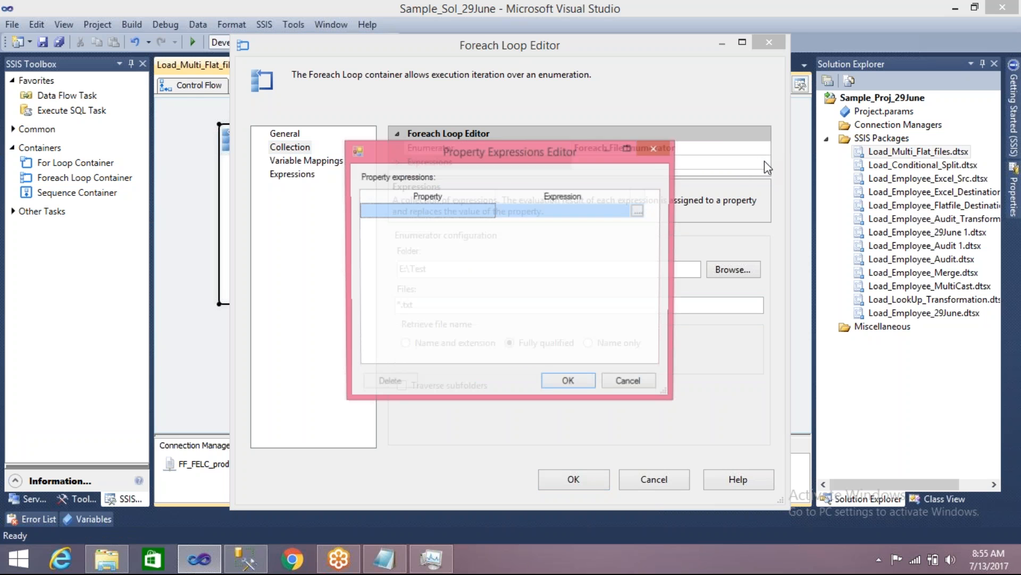
pyautogui.click(493, 212)
pyautogui.click(489, 212)
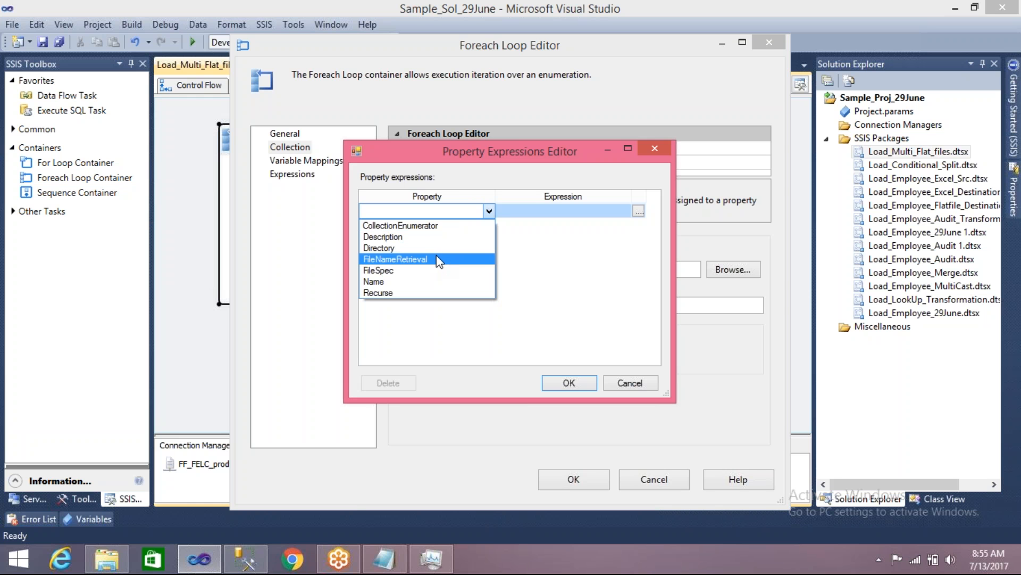
pyautogui.click(404, 248)
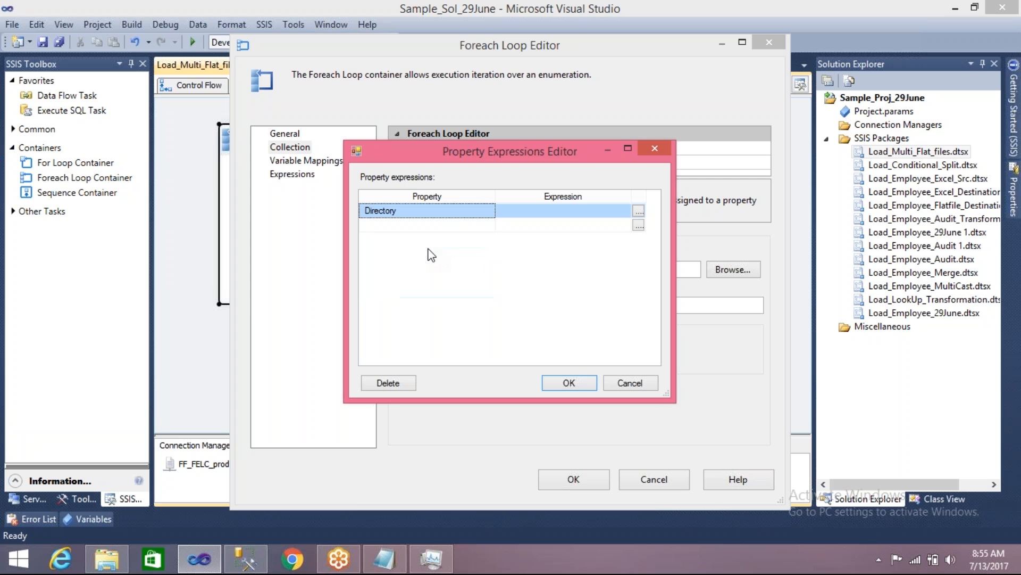
pyautogui.click(639, 211)
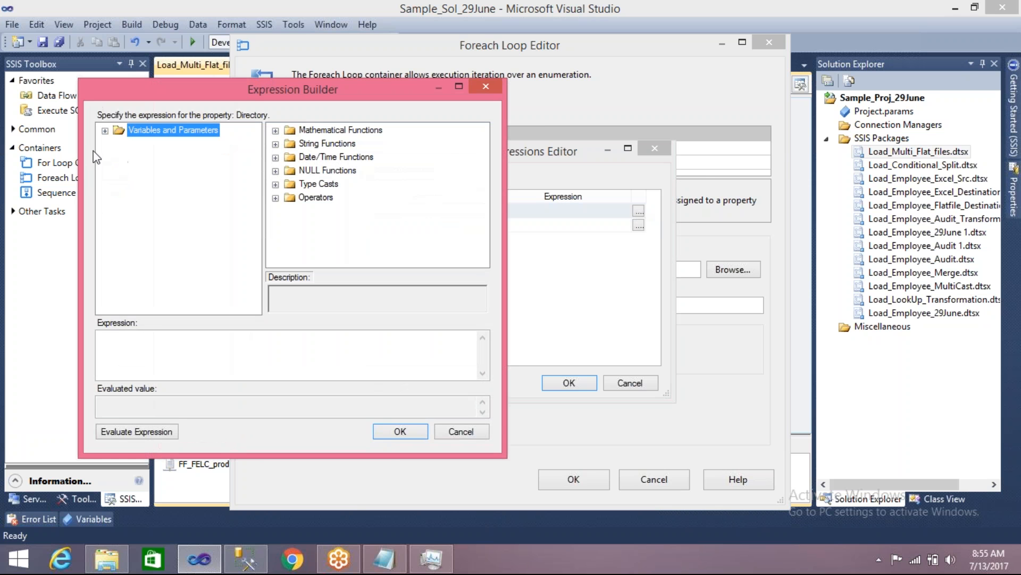
pyautogui.click(106, 132)
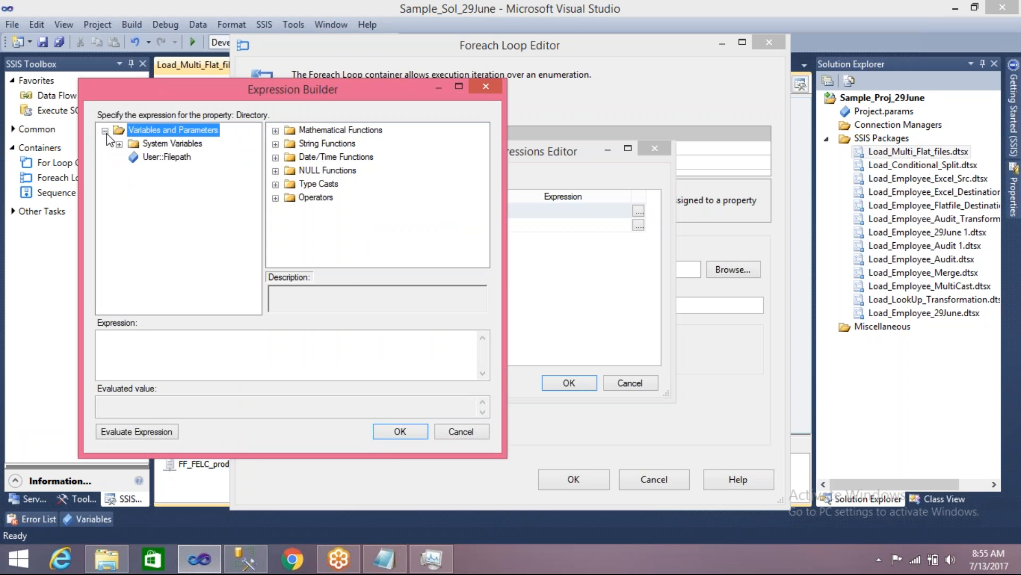
pyautogui.click(471, 436)
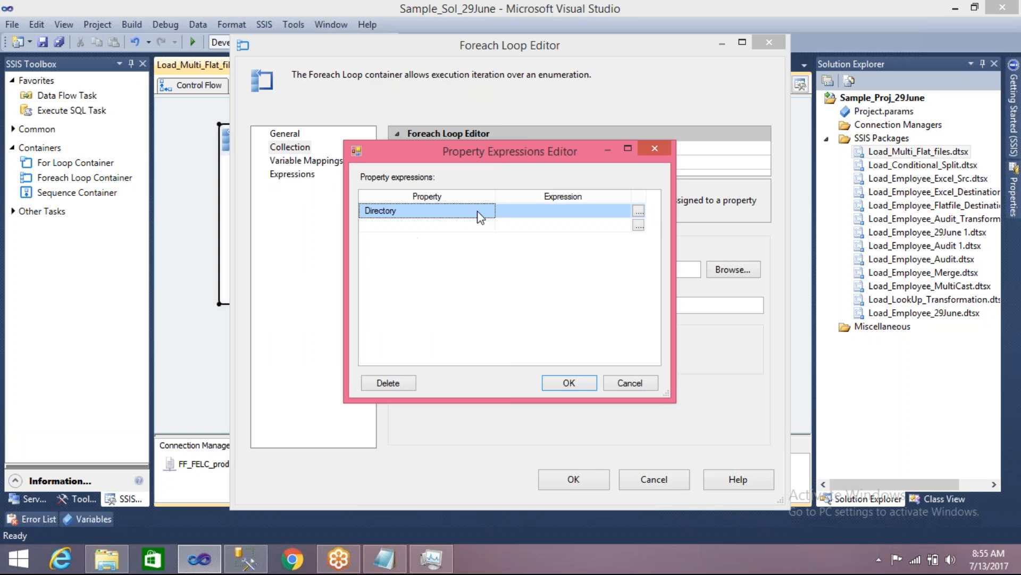
pyautogui.click(488, 212)
pyautogui.click(490, 211)
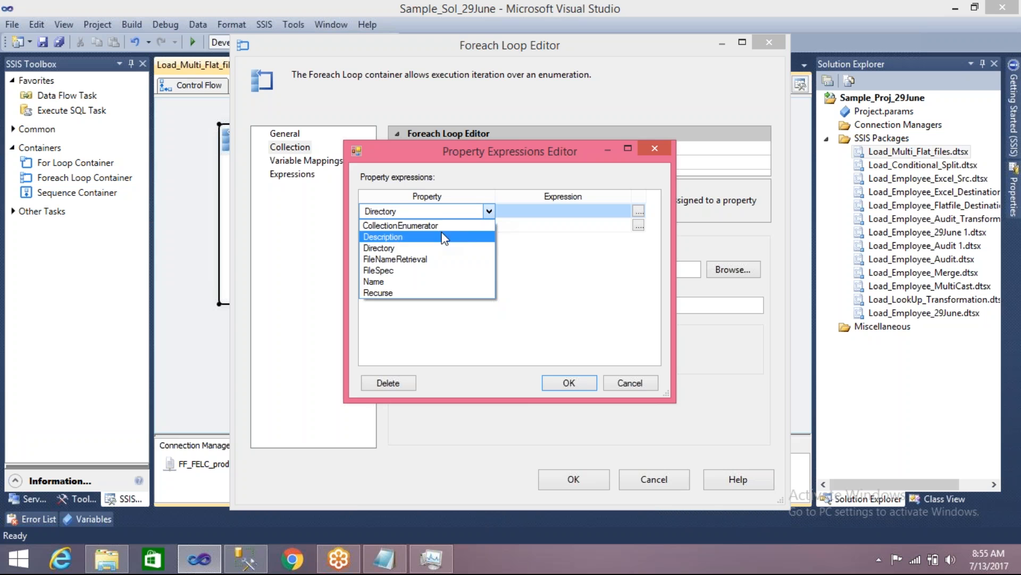
pyautogui.click(405, 249)
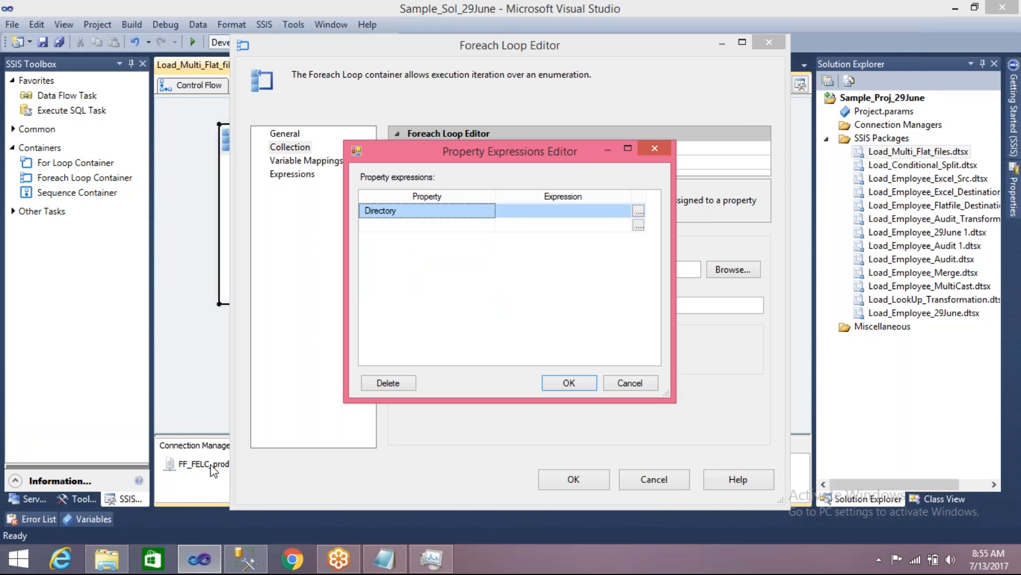
# - Build the Directory expression as @[User::Filepath], evaluate it, and accept the property expression
pyautogui.click(637, 212)
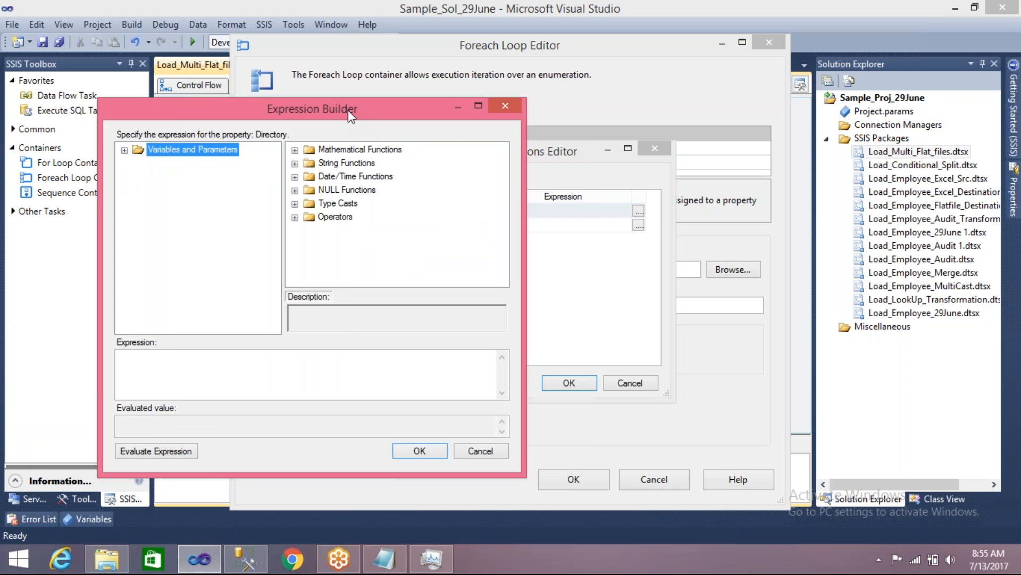
pyautogui.moveTo(349, 113); pyautogui.dragTo(414, 101)
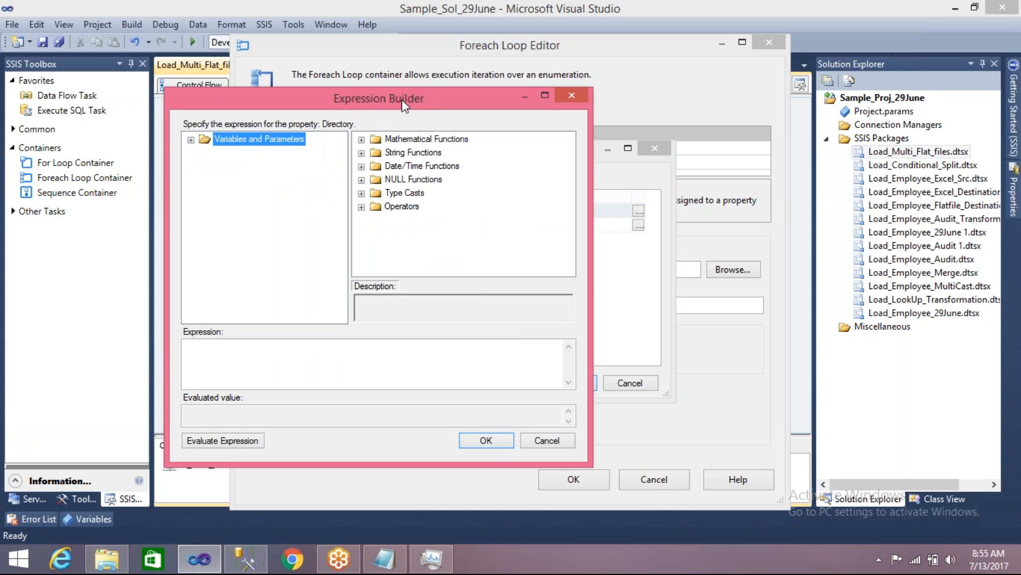
pyautogui.click(261, 376)
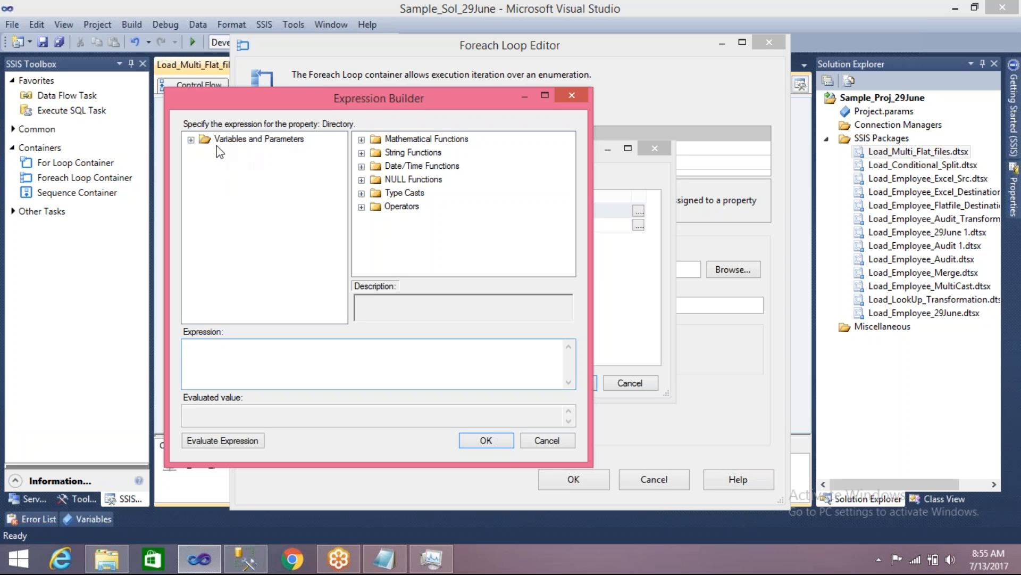
pyautogui.click(190, 140)
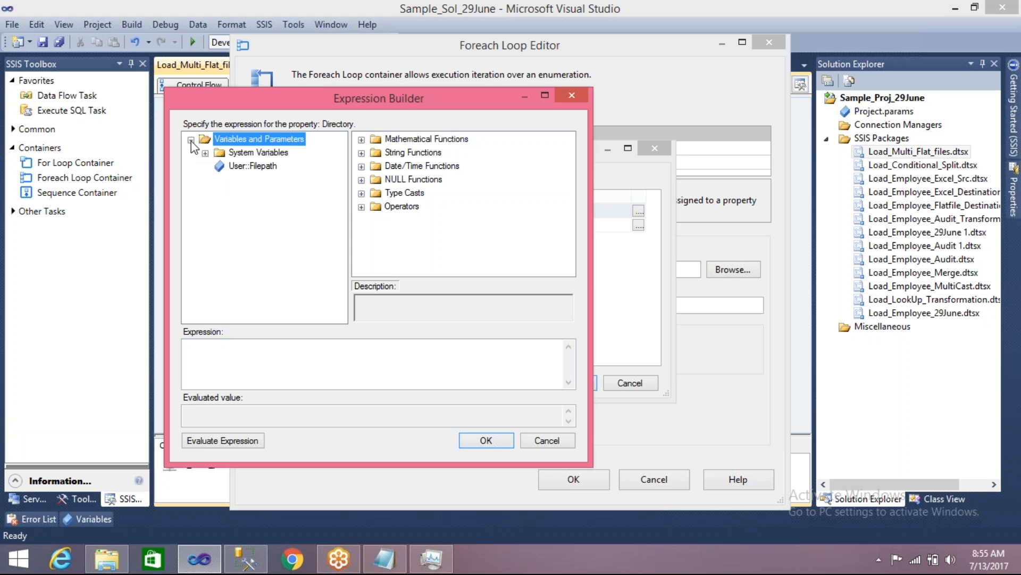
pyautogui.click(250, 169)
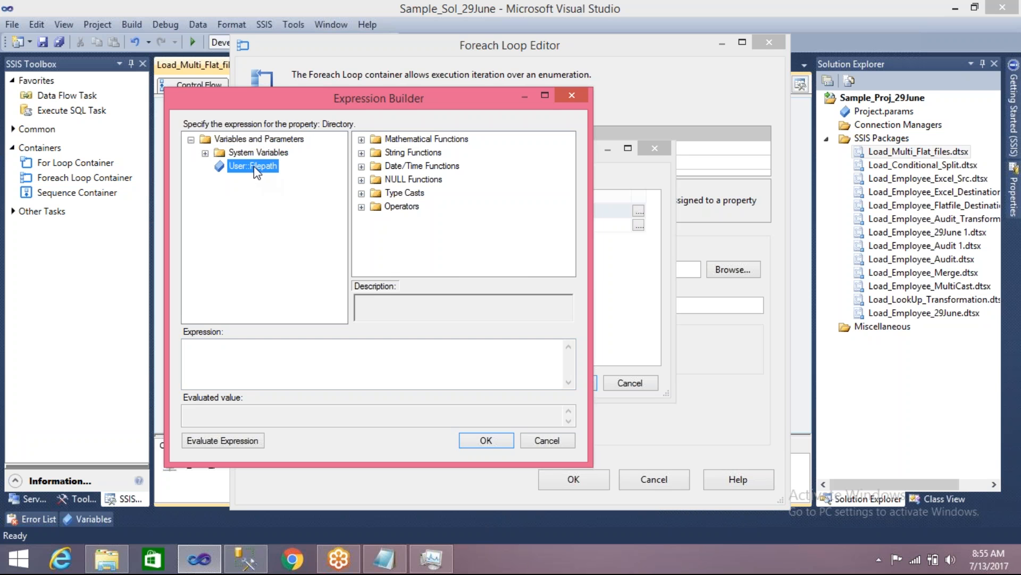
pyautogui.moveTo(254, 169); pyautogui.dragTo(238, 361)
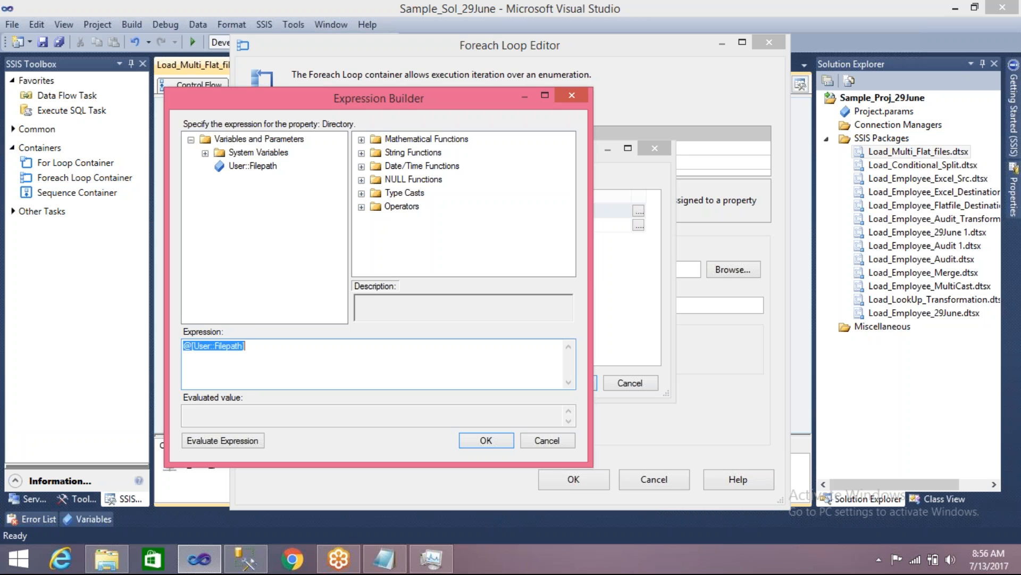
pyautogui.click(280, 353)
pyautogui.click(241, 441)
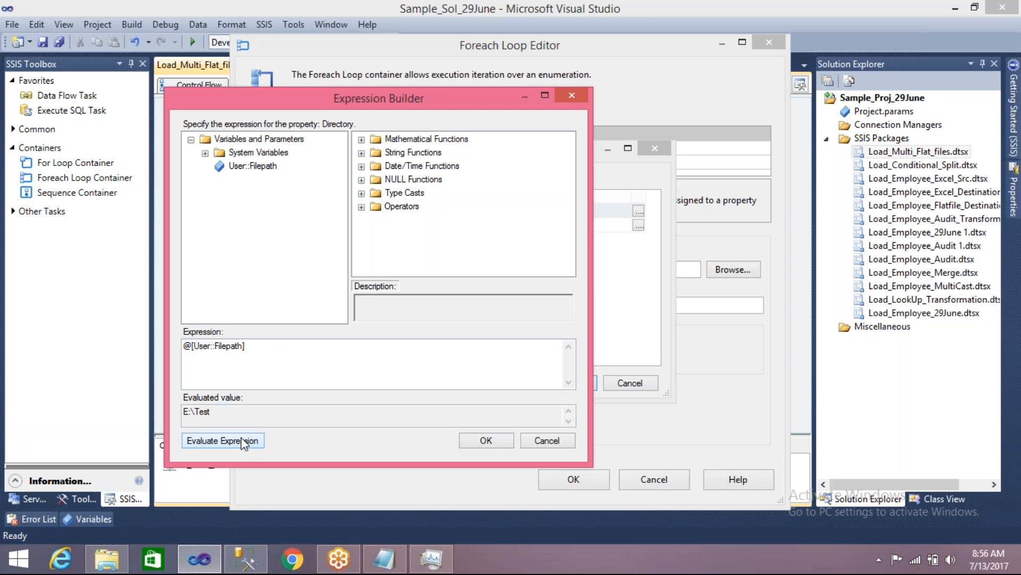
pyautogui.click(475, 442)
pyautogui.click(554, 385)
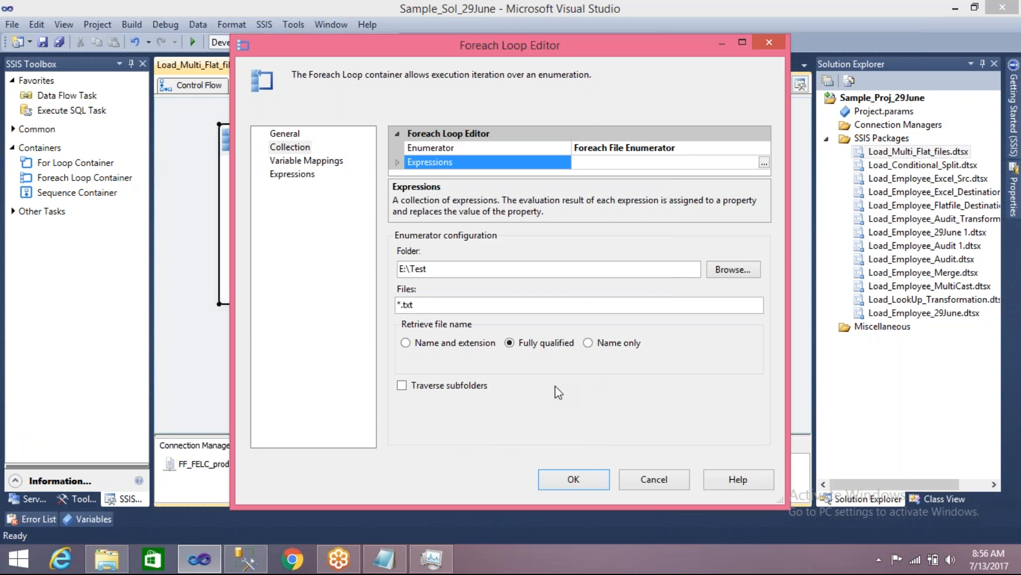
# - Clear the hard-coded enumerator folder path in the Foreach Loop collection settings and apply the changes
pyautogui.moveTo(439, 271); pyautogui.dragTo(366, 269)
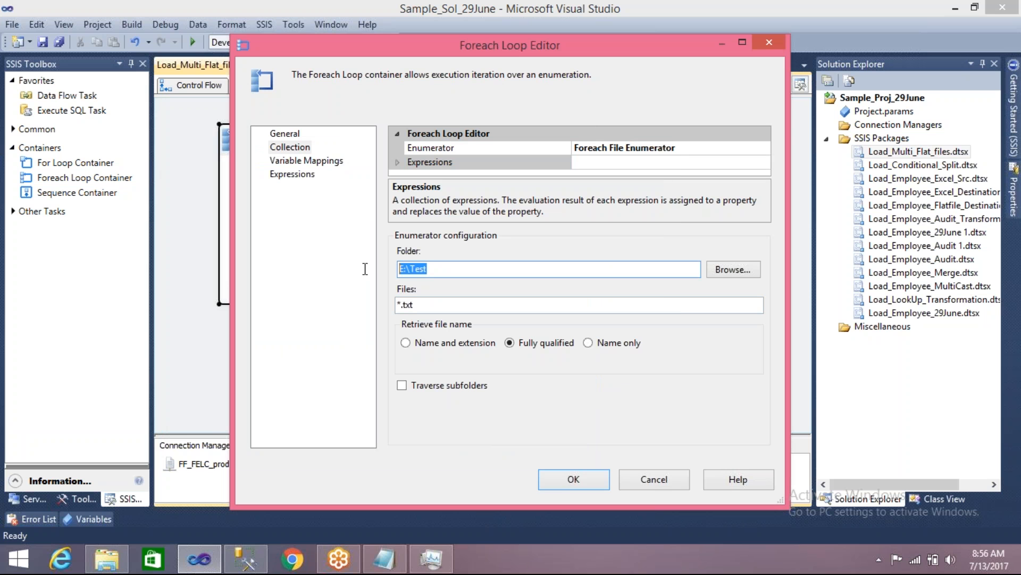
pyautogui.press('BackSpace')
pyautogui.click(568, 482)
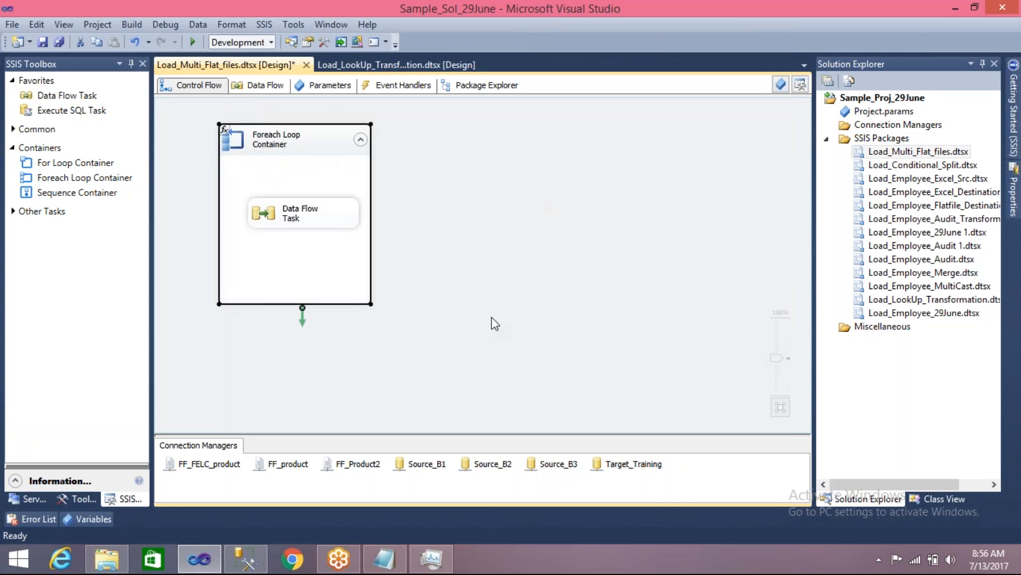
# - Save the Load_Multi_Flat_files package, run it to test the dynamic folder, and stop debugging
pyautogui.hotkey('ctrl', 's')
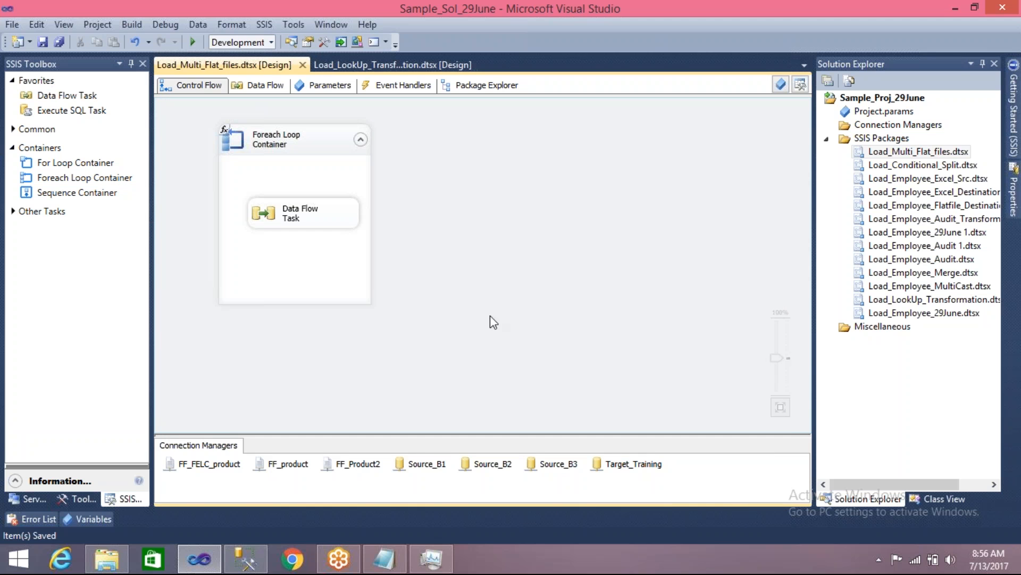
pyautogui.click(193, 42)
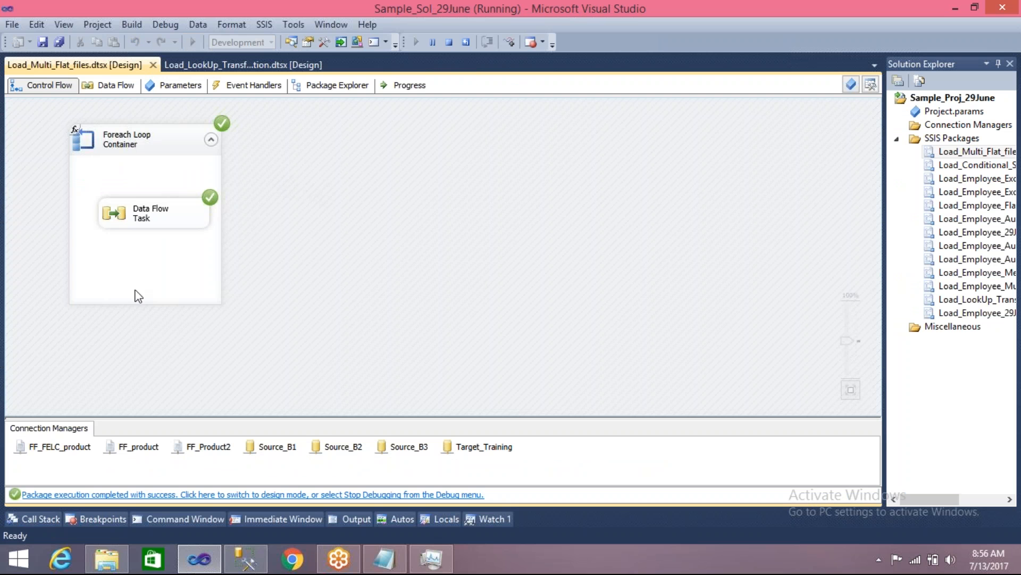
pyautogui.click(446, 43)
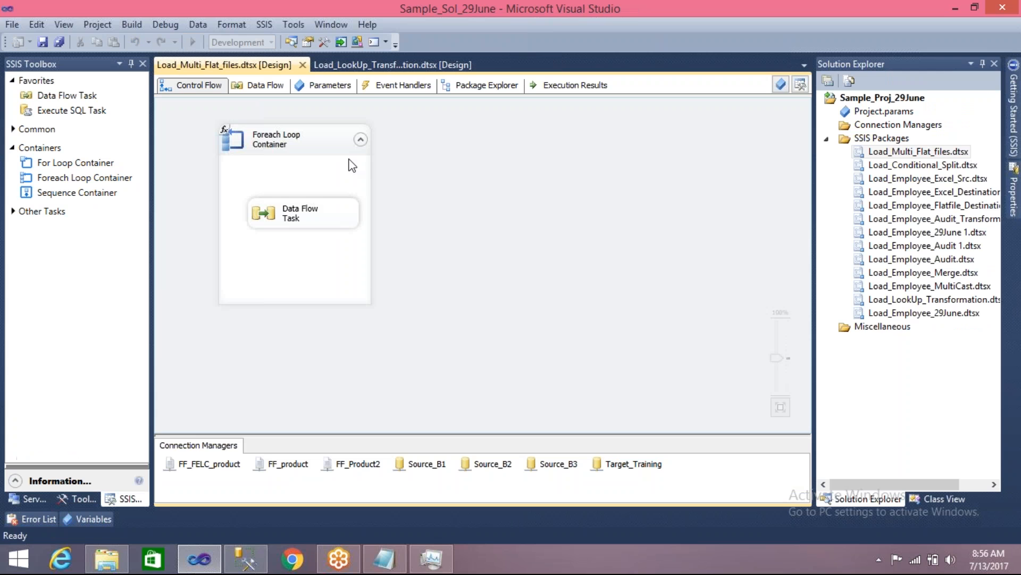
# - Review the Filepath variable and its value in the package's variables
pyautogui.click(82, 519)
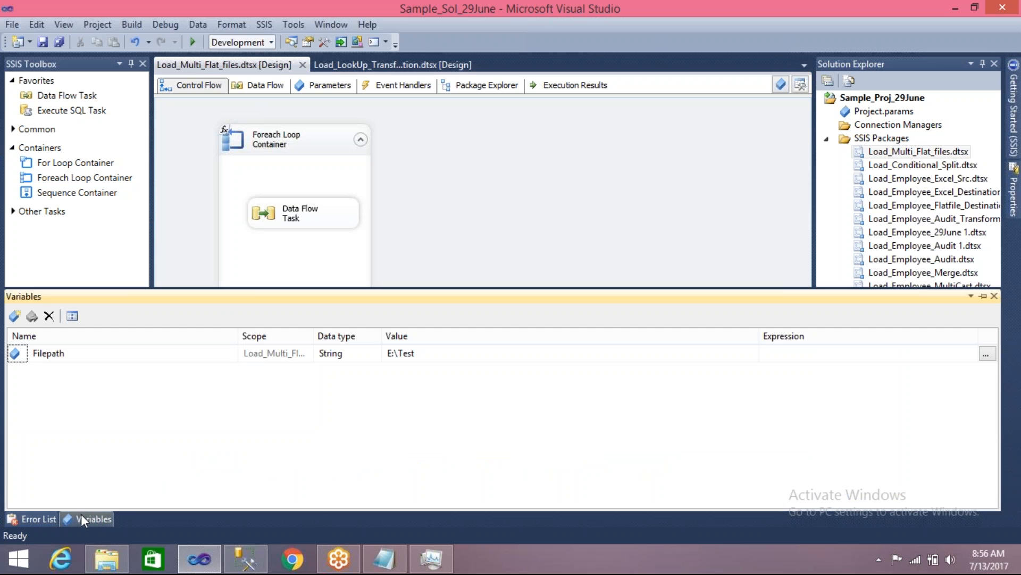
pyautogui.click(427, 353)
pyautogui.click(419, 234)
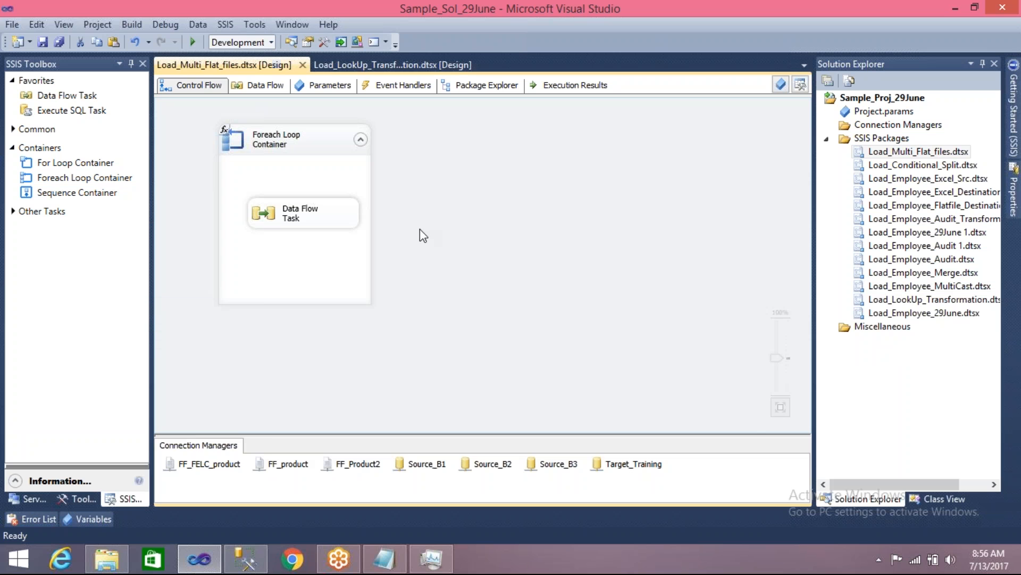
pyautogui.click(90, 519)
pyautogui.click(276, 147)
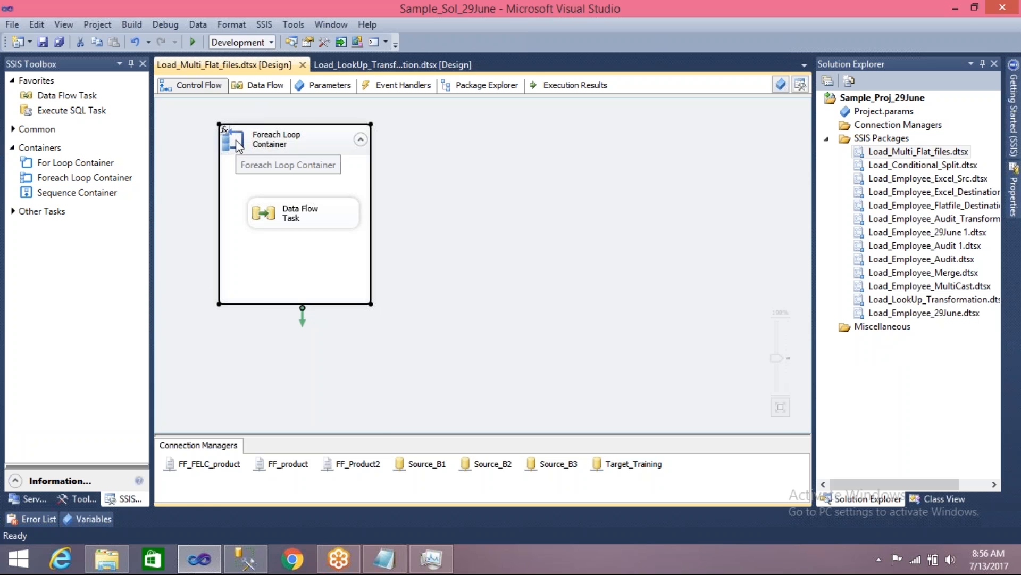
# - Examine the Directory expression in the Foreach Loop Container's collection settings, cancel the editor, and recheck the package variables
pyautogui.doubleClick(237, 144)
pyautogui.click(290, 149)
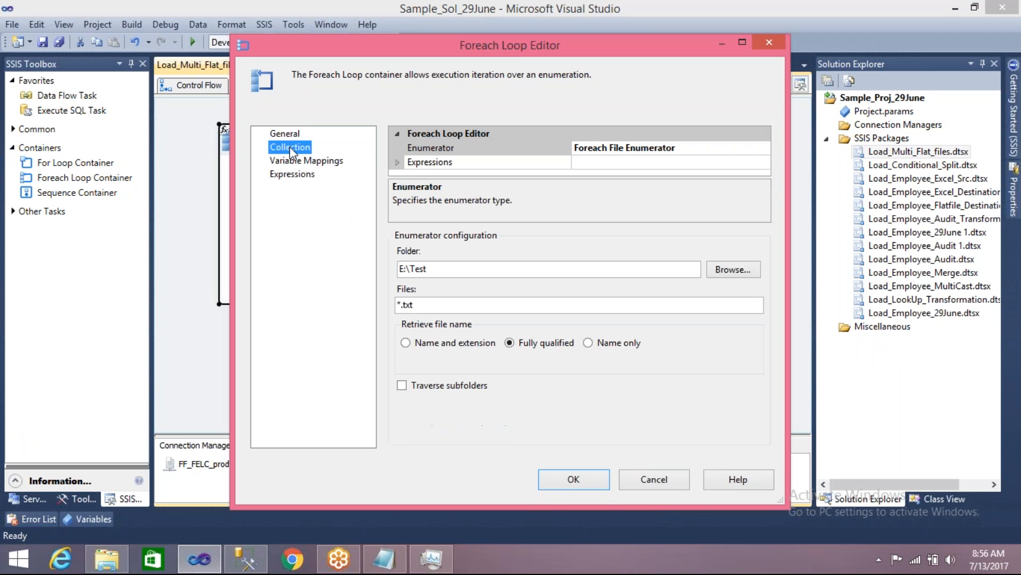
pyautogui.click(397, 161)
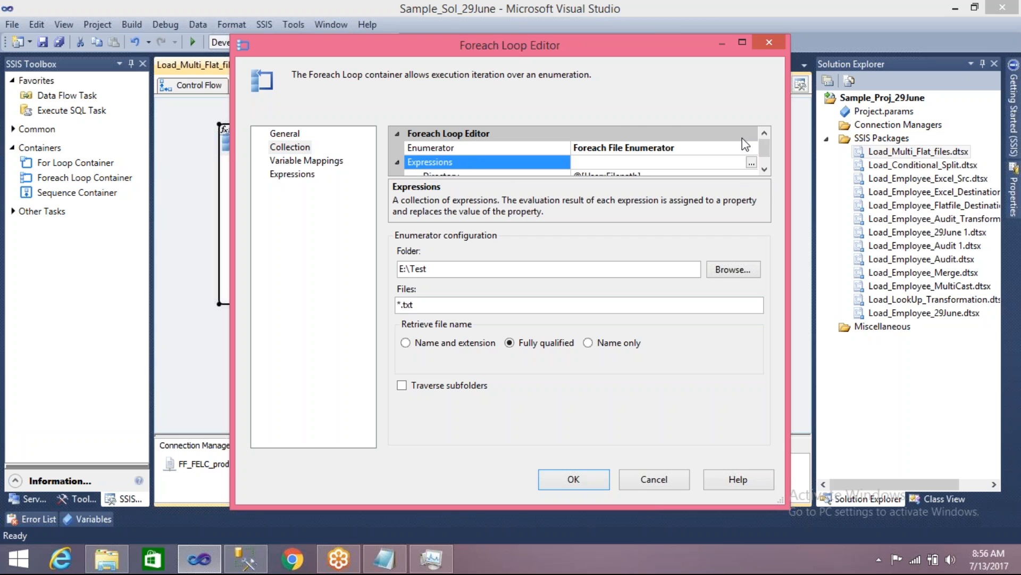
pyautogui.click(765, 170)
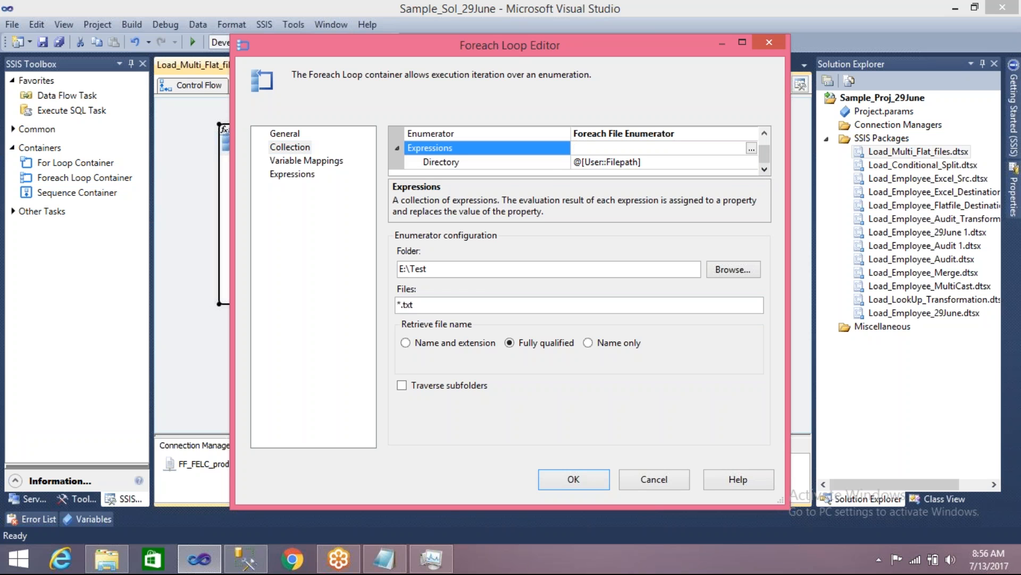
pyautogui.click(553, 163)
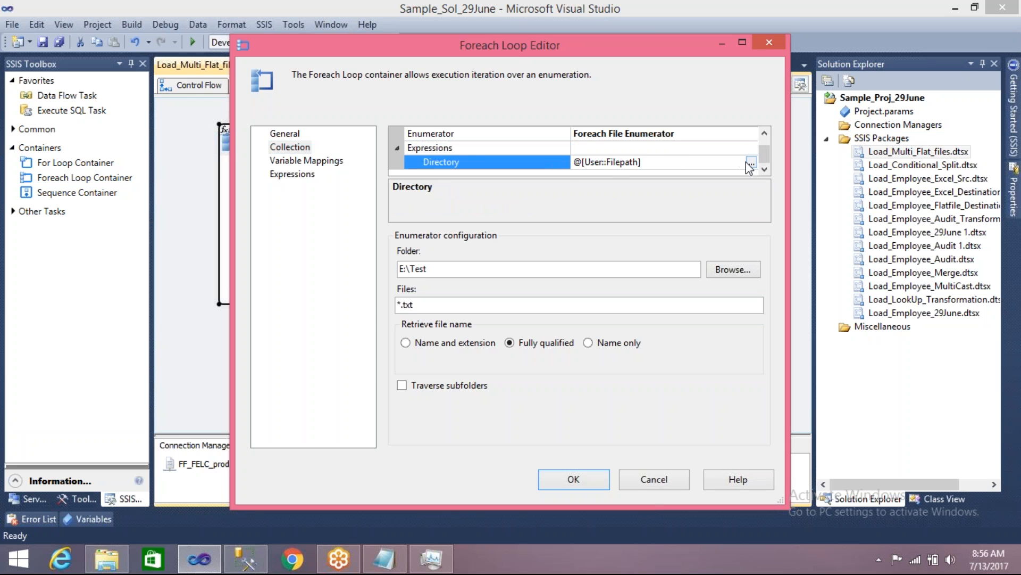
pyautogui.click(661, 162)
pyautogui.moveTo(649, 163); pyautogui.dragTo(559, 161)
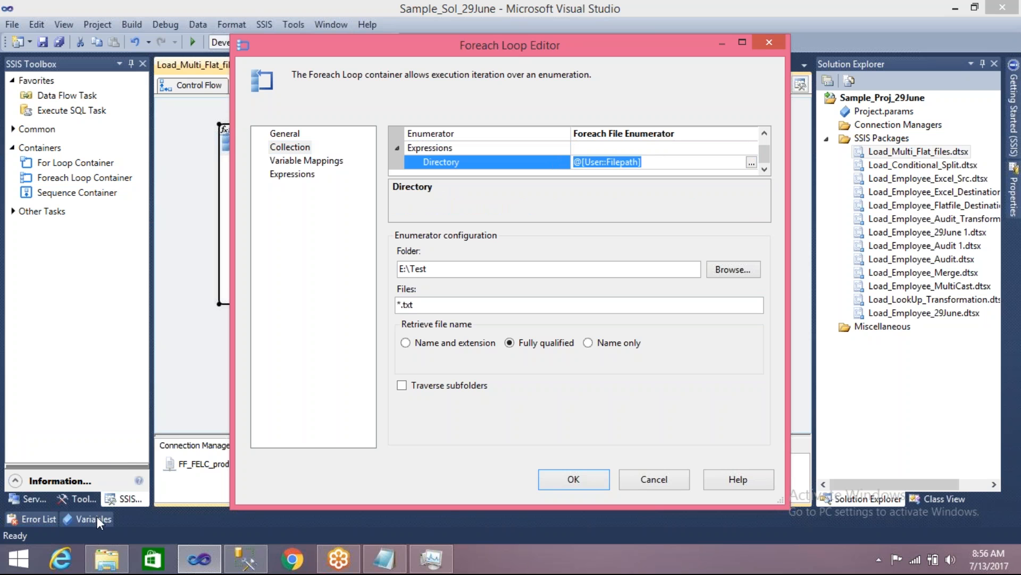
pyautogui.click(634, 483)
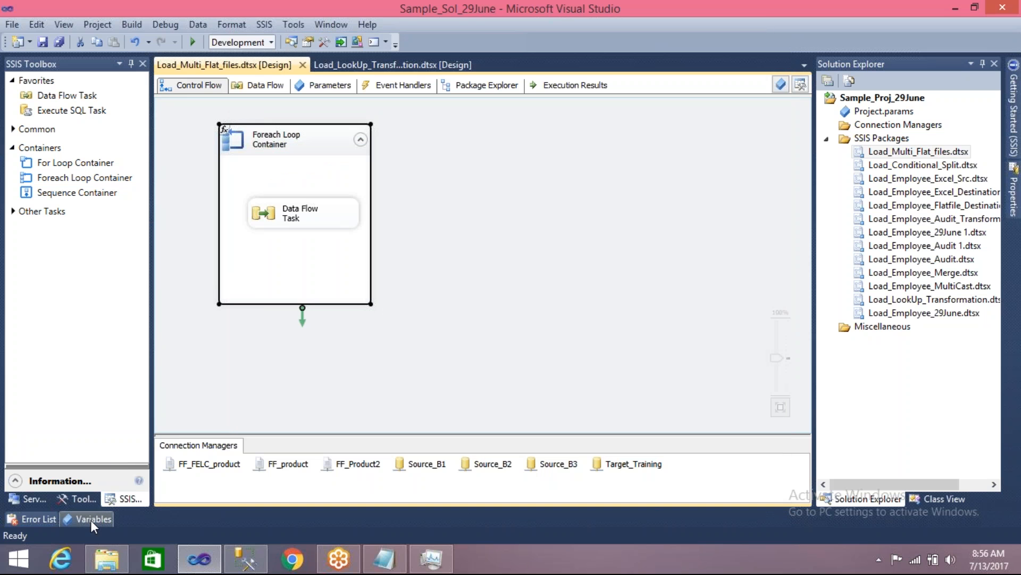
pyautogui.click(90, 519)
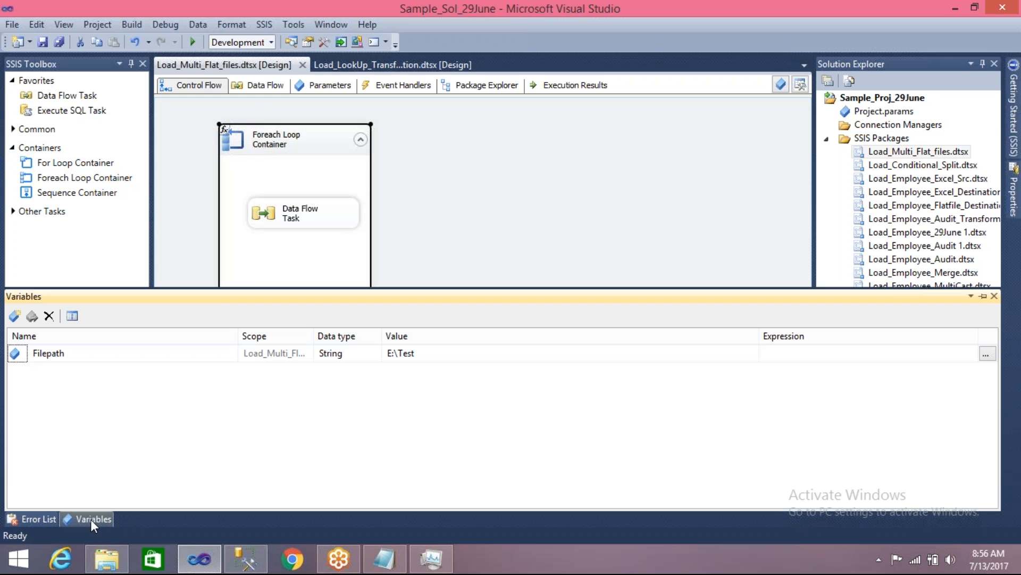
# - Examine the enumerator folder, file filter and Traverse subfolders option in the Foreach Loop Container's collection settings
pyautogui.doubleClick(224, 144)
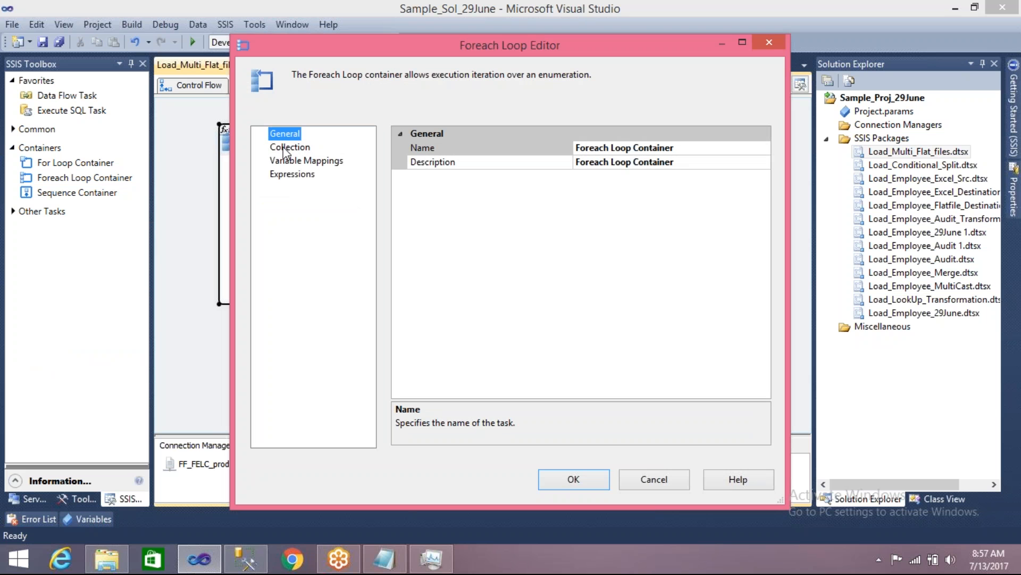
pyautogui.click(288, 147)
pyautogui.click(428, 269)
pyautogui.moveTo(429, 269); pyautogui.dragTo(398, 269)
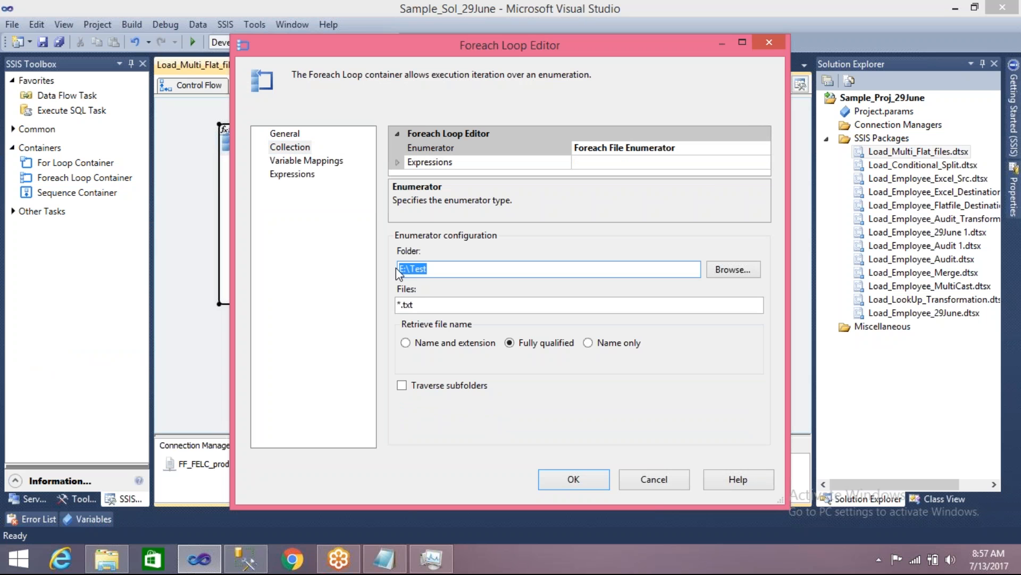
pyautogui.click(417, 307)
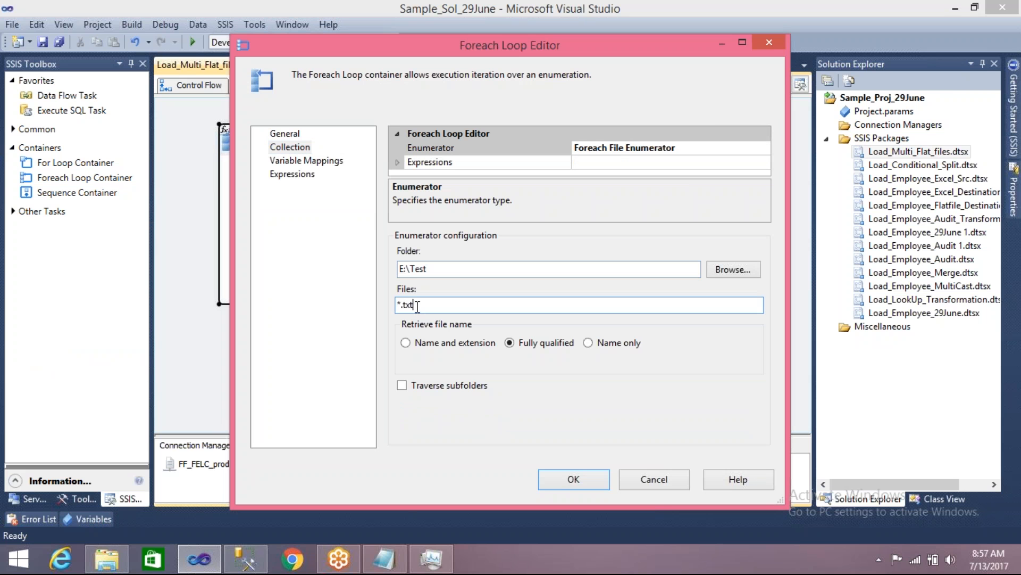
pyautogui.moveTo(415, 305); pyautogui.dragTo(402, 305)
pyautogui.click(402, 387)
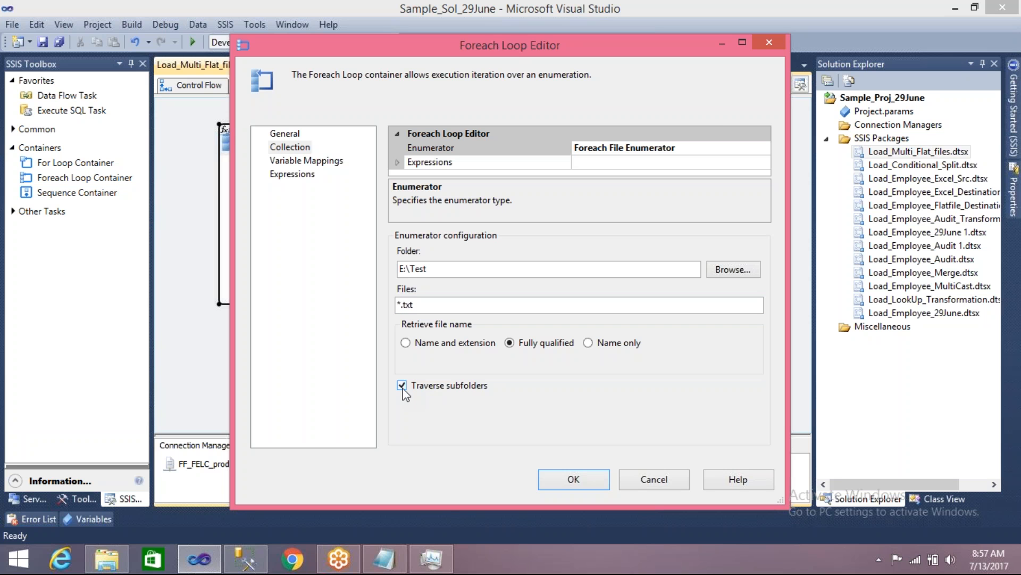
pyautogui.click(402, 387)
# - Switch to File Explorer and inspect the E:\Test folder's path, contents and location on the E: drive
pyautogui.click(105, 559)
pyautogui.click(256, 118)
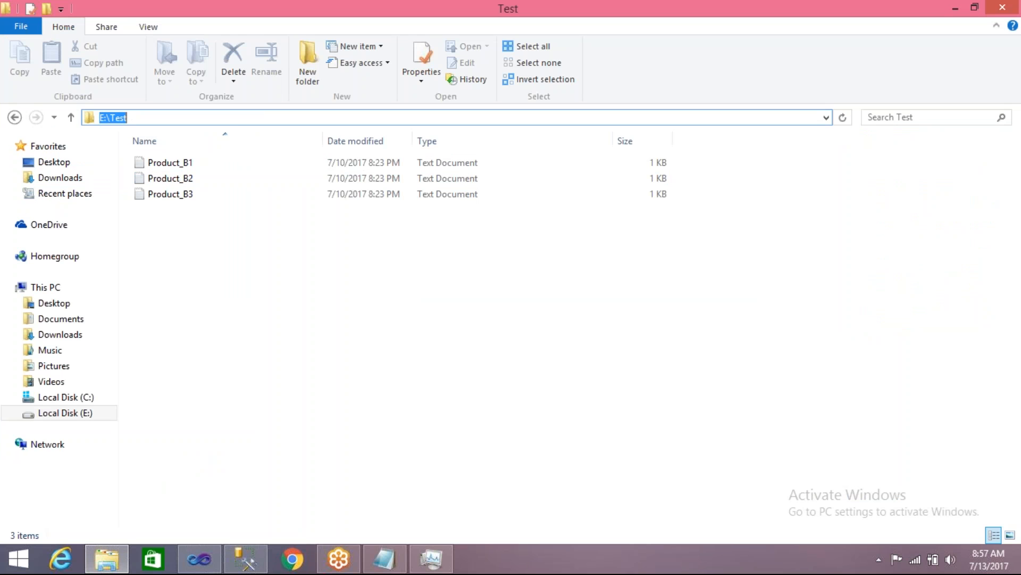
pyautogui.click(154, 218)
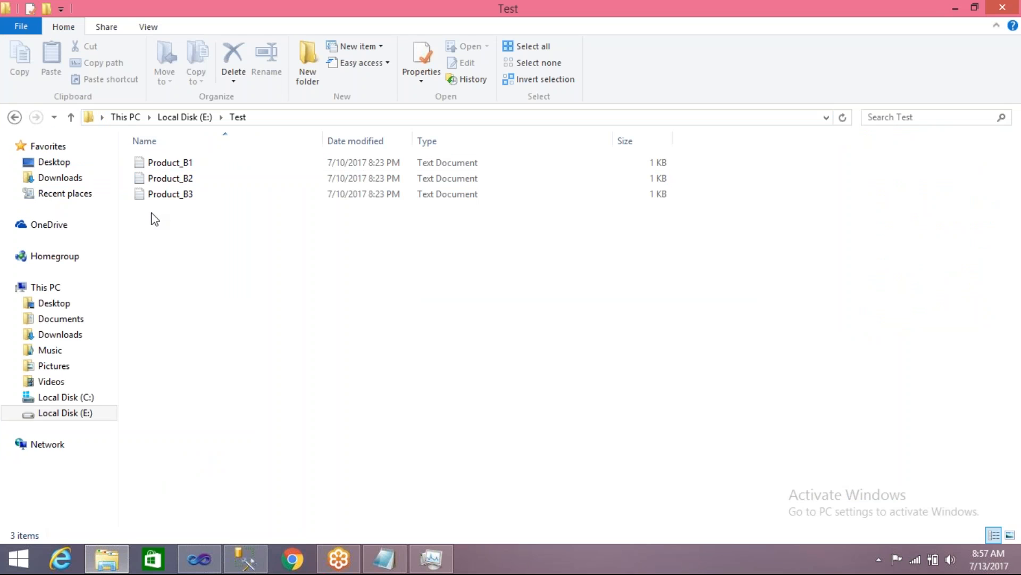
pyautogui.click(184, 118)
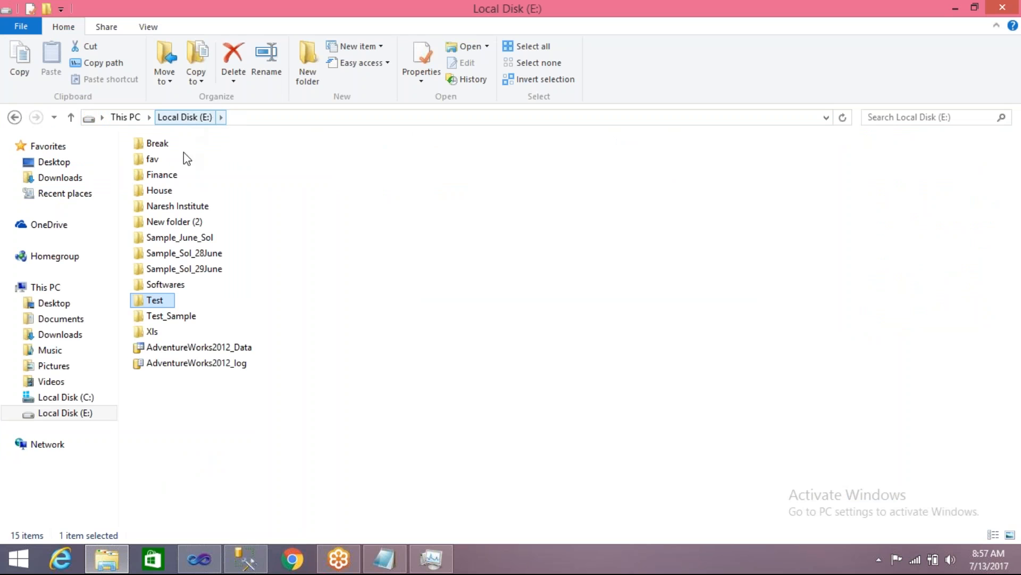
pyautogui.click(151, 300)
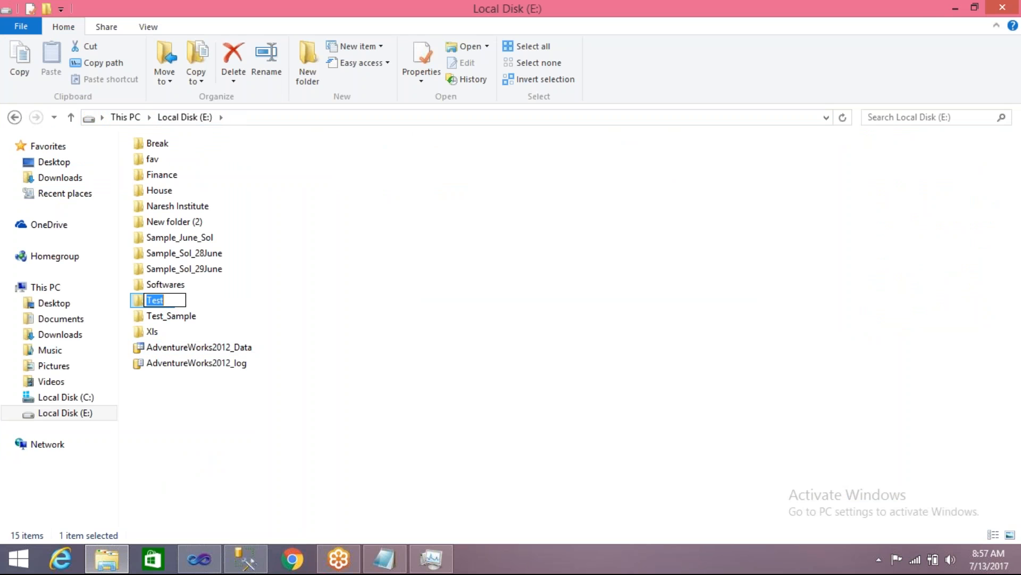
pyautogui.click(138, 299)
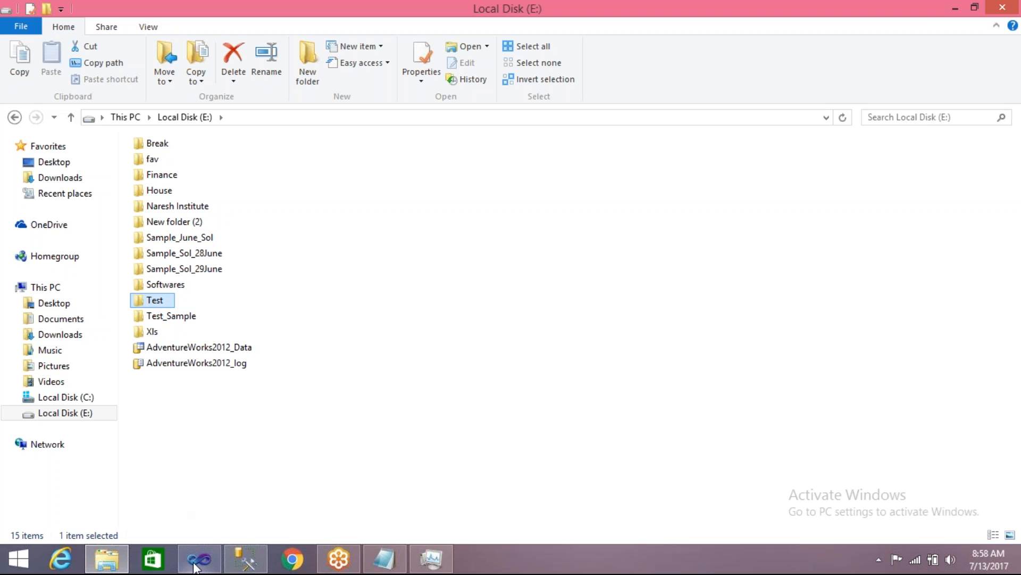
# - Return to Visual Studio, keep Traverse subfolders disabled in the Foreach Loop collection settings, accept them, and save the package
pyautogui.click(199, 558)
pyautogui.click(404, 389)
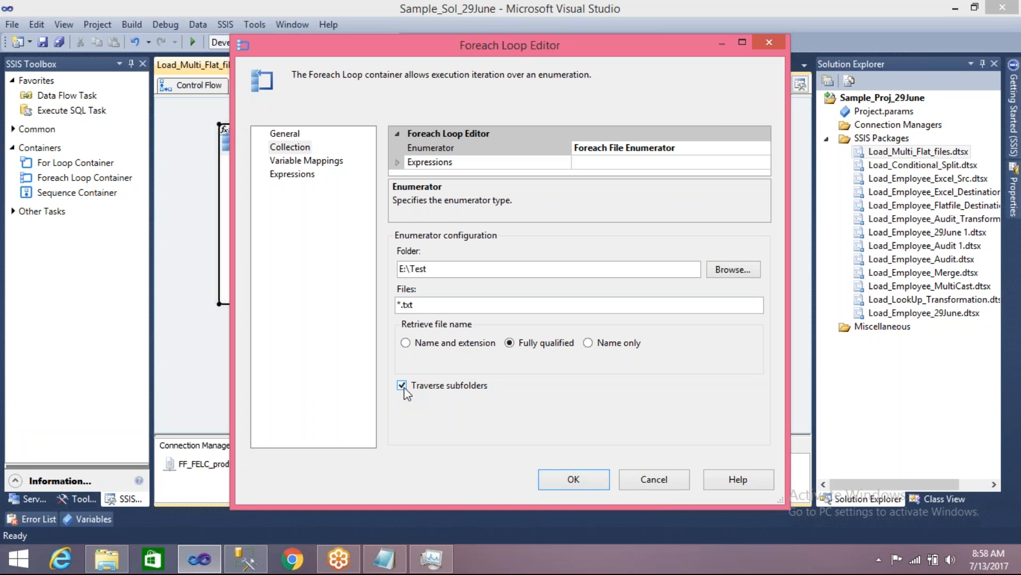
pyautogui.click(402, 385)
pyautogui.click(430, 269)
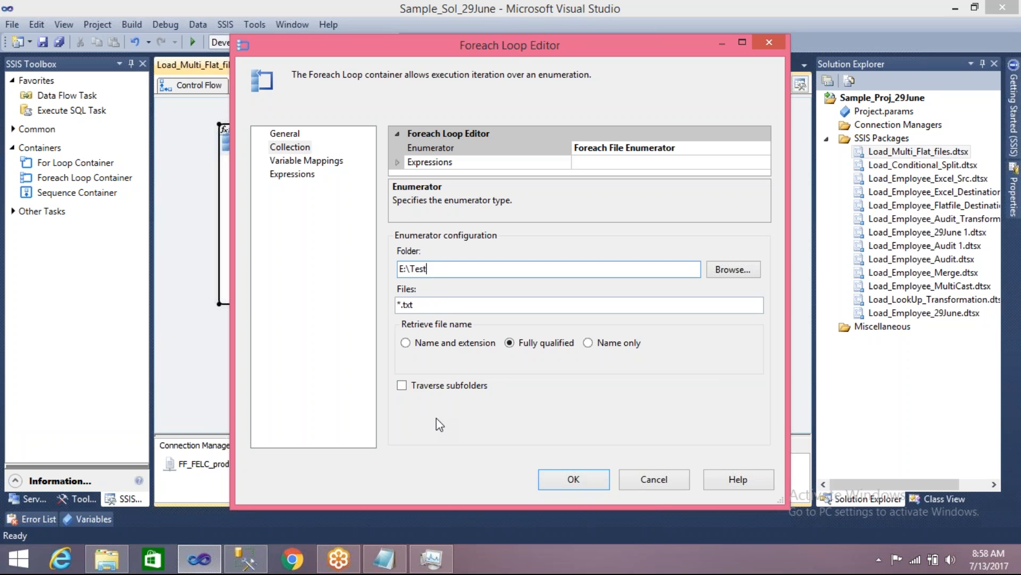
pyautogui.click(402, 385)
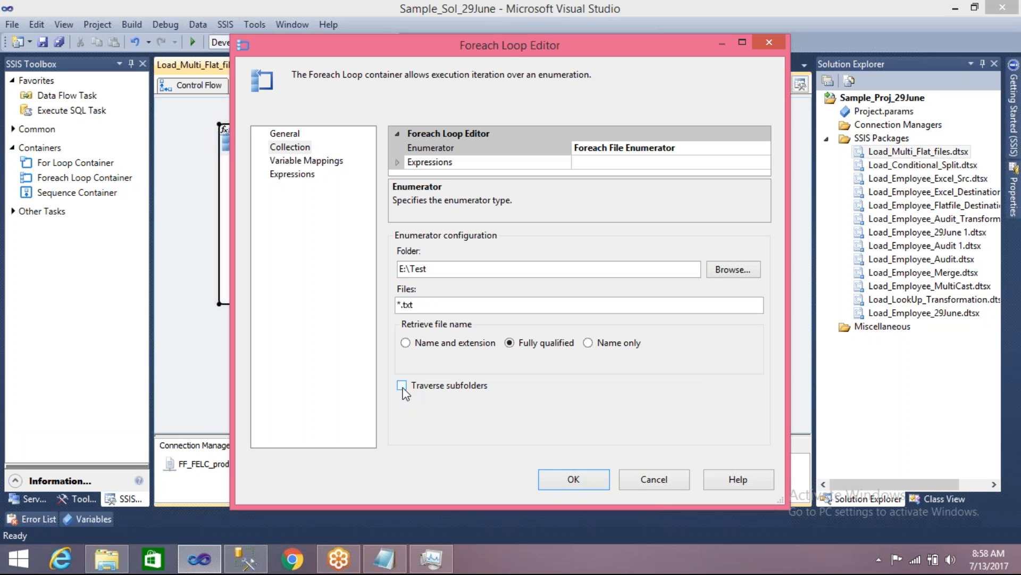
pyautogui.click(573, 480)
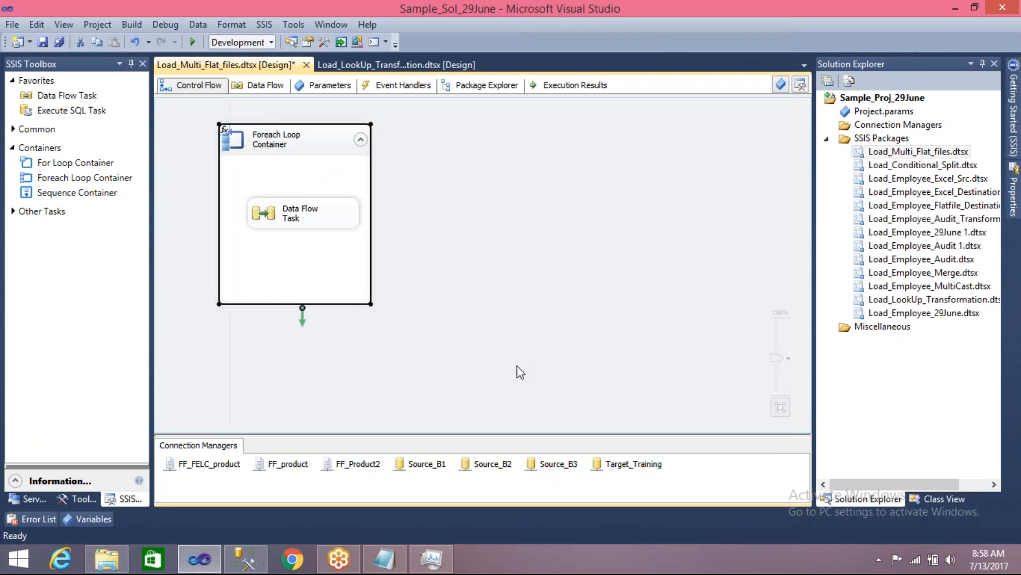
pyautogui.hotkey('ctrl', 's')
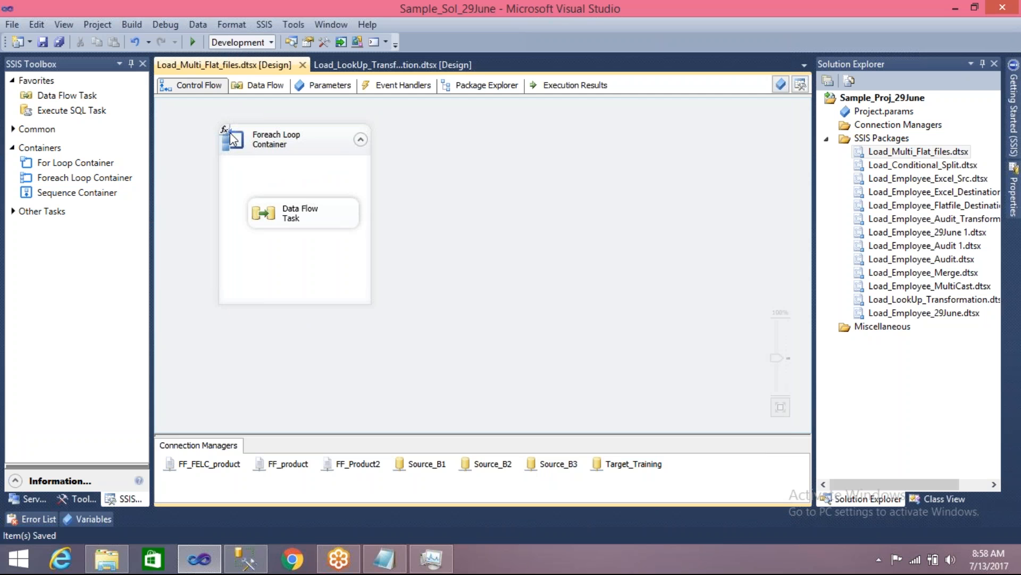
# - Move the Foreach Loop Container with its Data Flow Task closer to the middle of the control flow canvas
pyautogui.moveTo(226, 132); pyautogui.dragTo(351, 159)
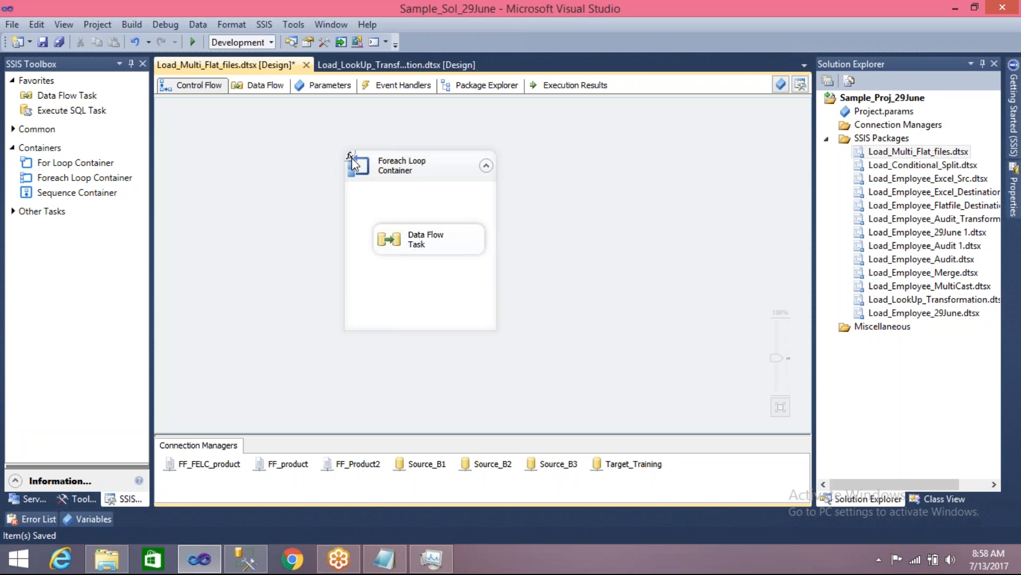
pyautogui.click(391, 169)
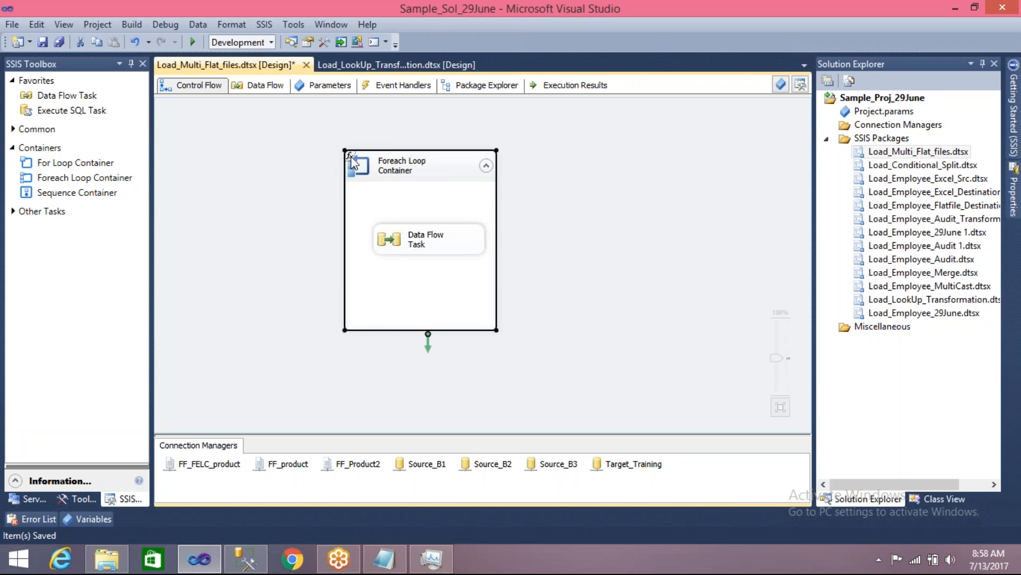
pyautogui.click(314, 166)
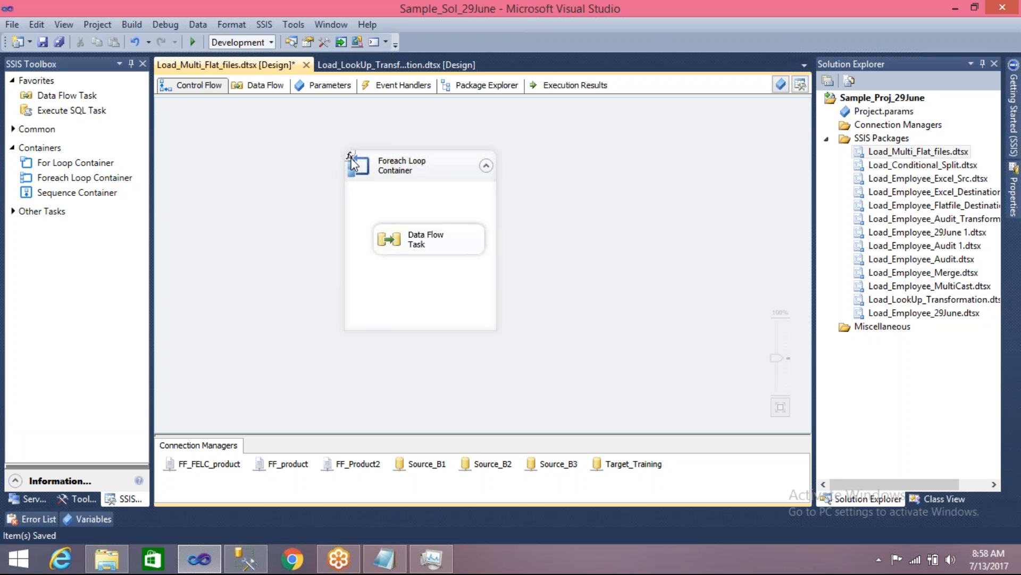
# - Delete the @[User::Filepath] Directory expression from the Foreach Loop Container's collection settings, confirm its removal, and accept the changes
pyautogui.doubleClick(358, 169)
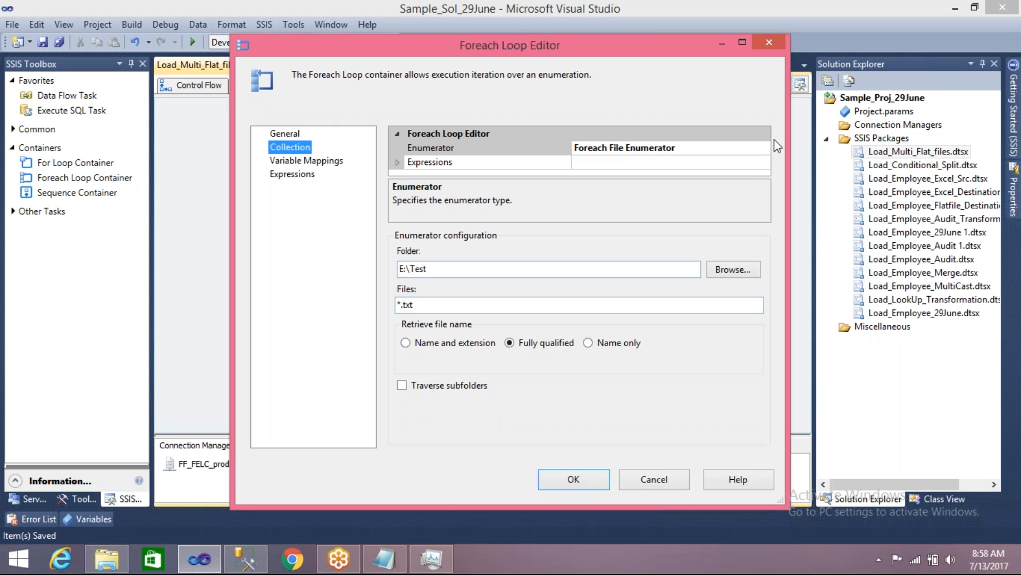
pyautogui.doubleClick(412, 162)
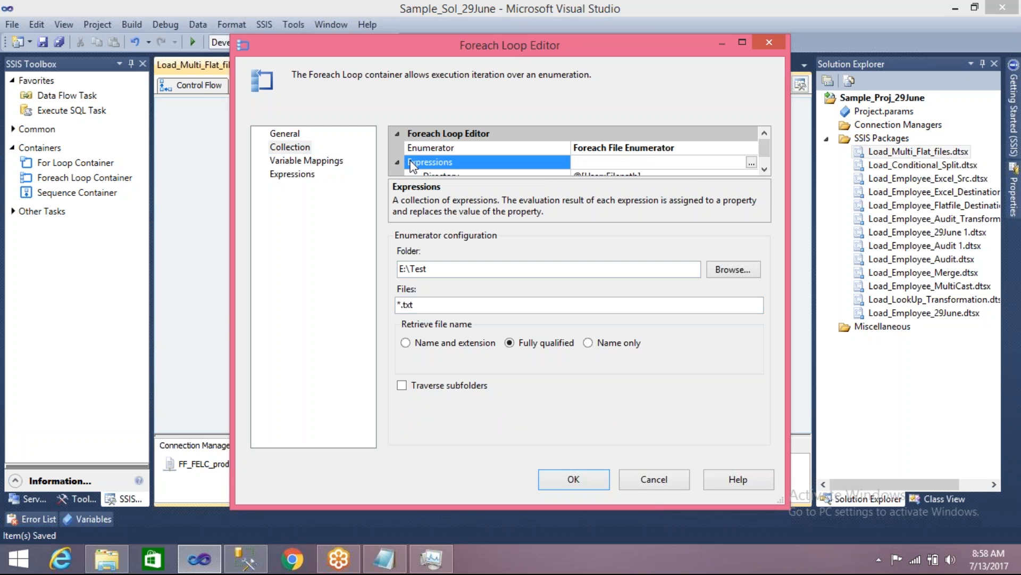
pyautogui.click(762, 171)
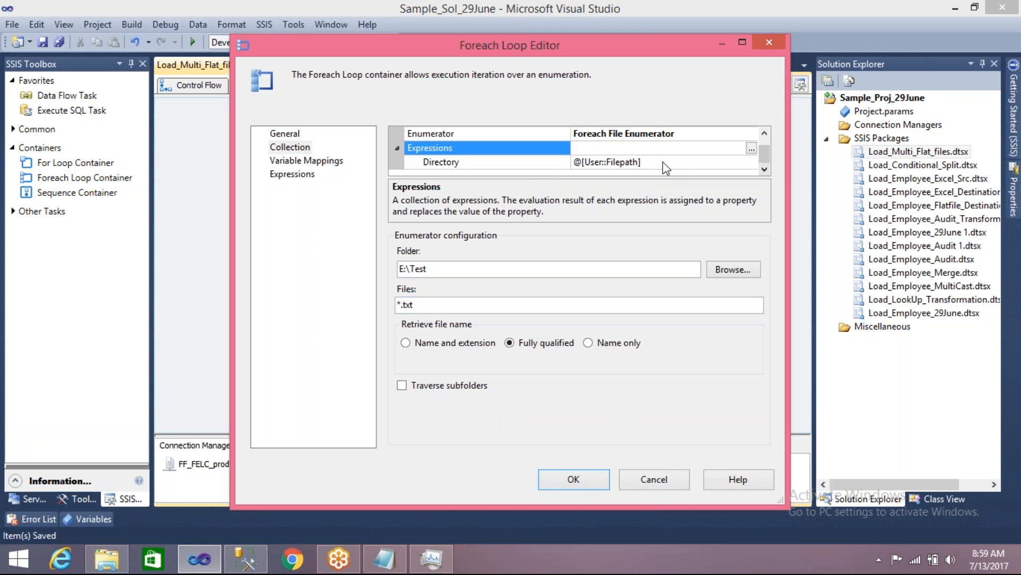
pyautogui.click(646, 164)
pyautogui.moveTo(642, 162); pyautogui.dragTo(561, 157)
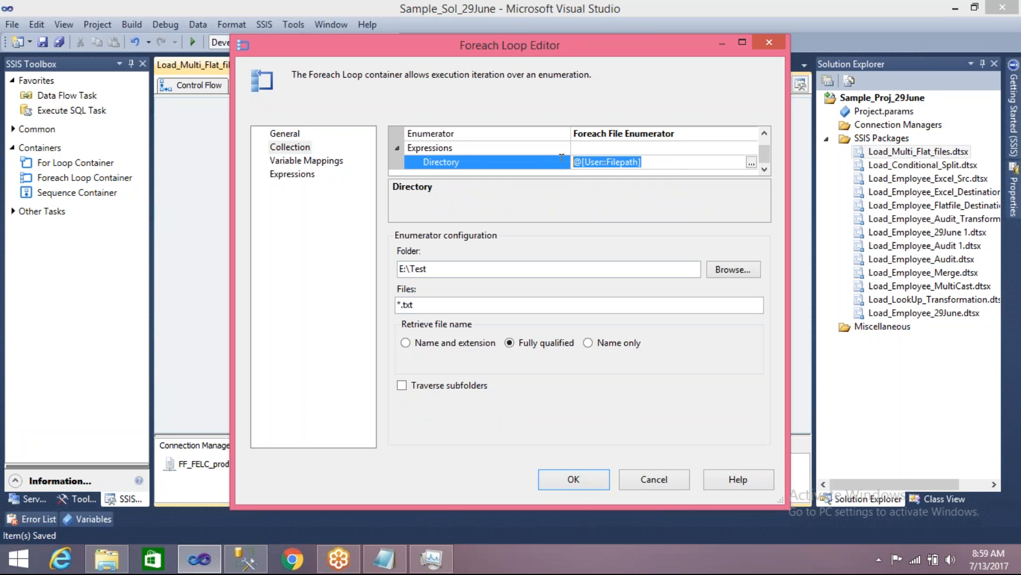
pyautogui.press('Delete')
pyautogui.click(559, 186)
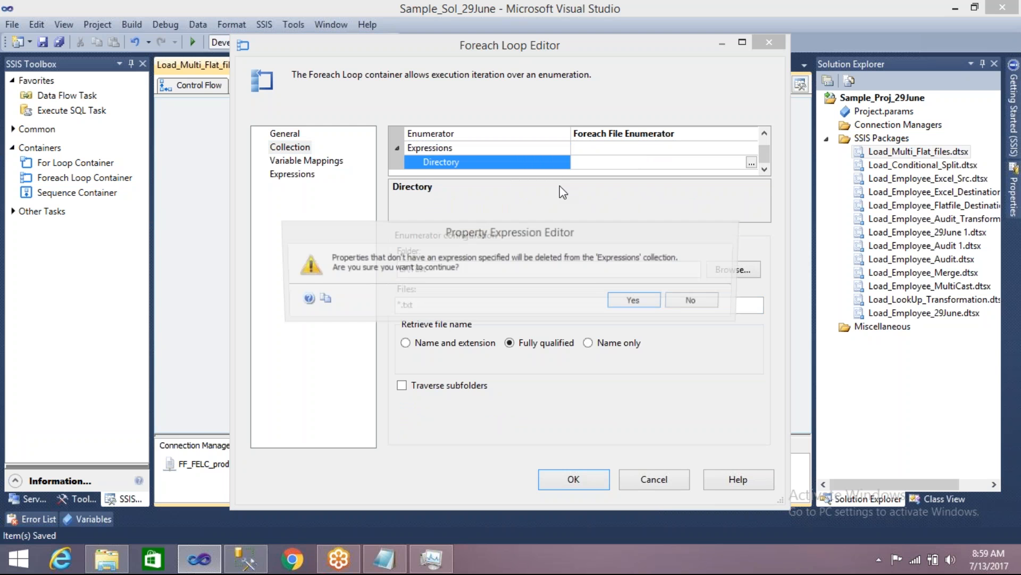
pyautogui.click(638, 295)
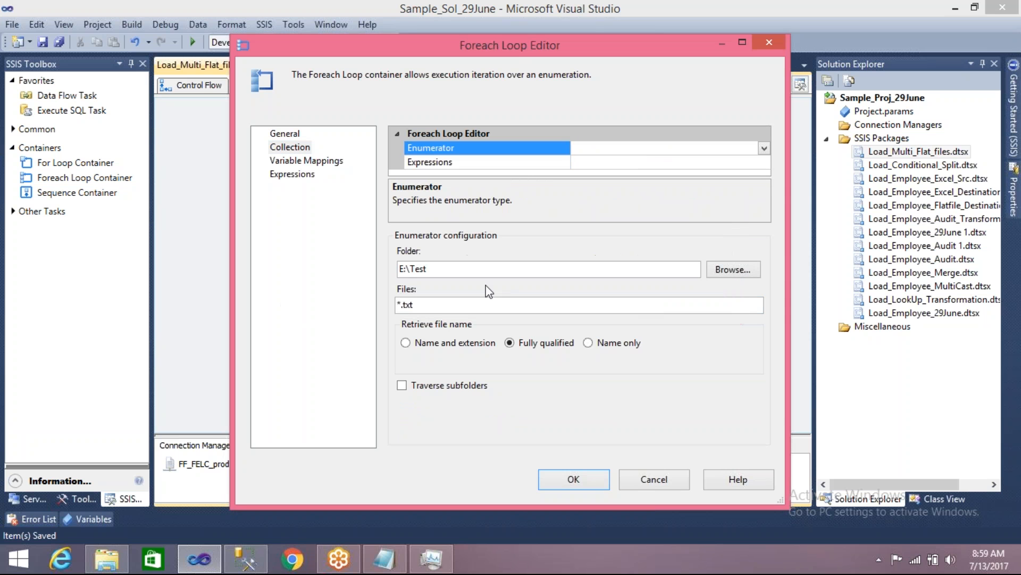
pyautogui.click(560, 482)
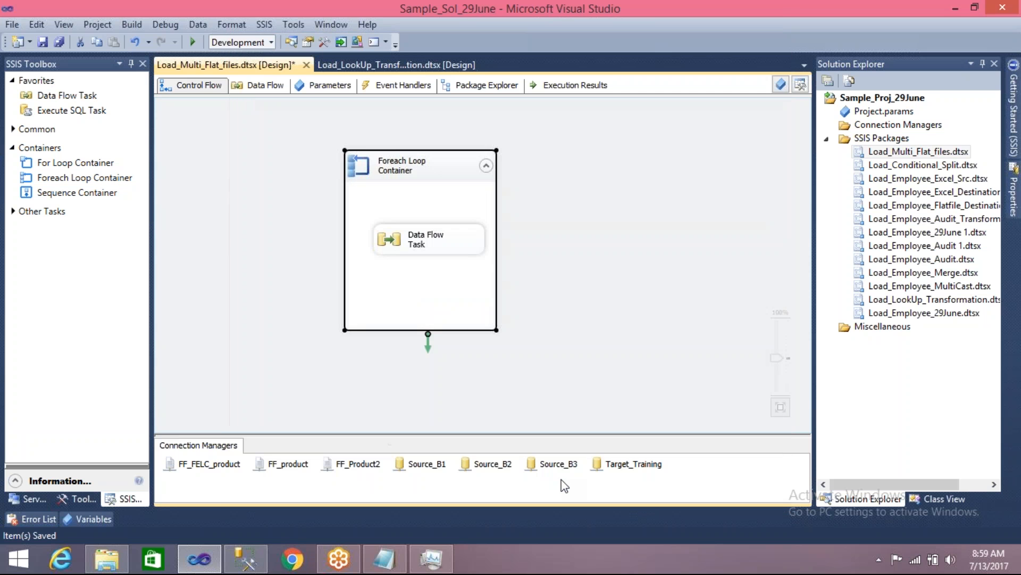
pyautogui.click(608, 298)
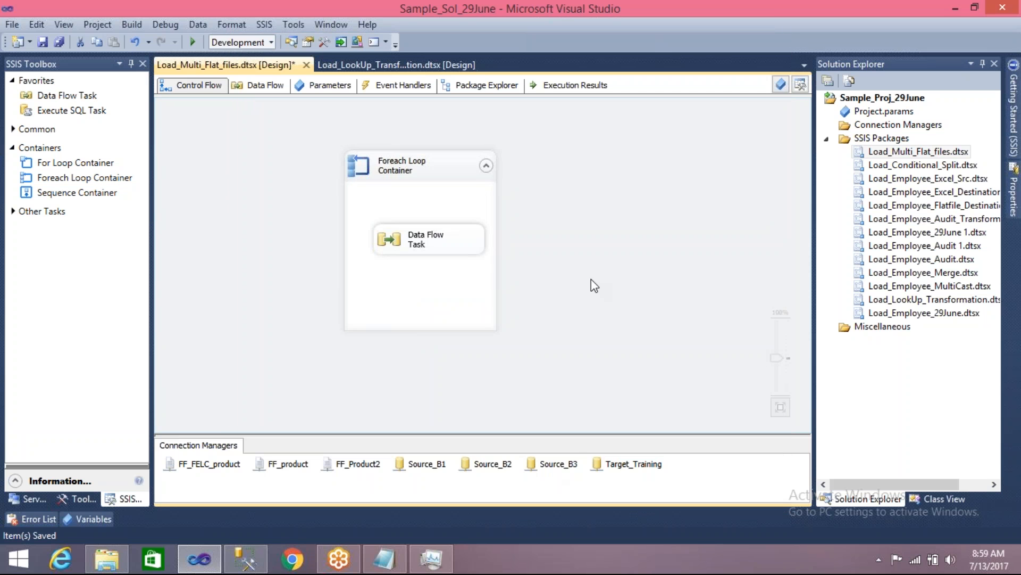
# - Add a Directory property expression set to @[User::Filepath] in the Foreach Loop Container's collection settings
pyautogui.doubleClick(354, 162)
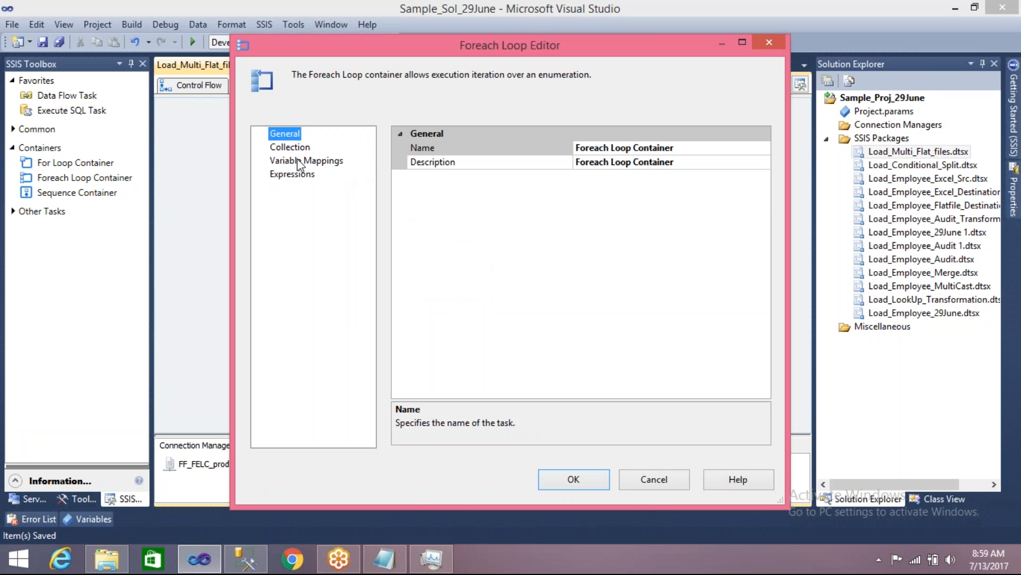
pyautogui.click(290, 147)
pyautogui.click(759, 164)
pyautogui.click(763, 163)
pyautogui.click(488, 212)
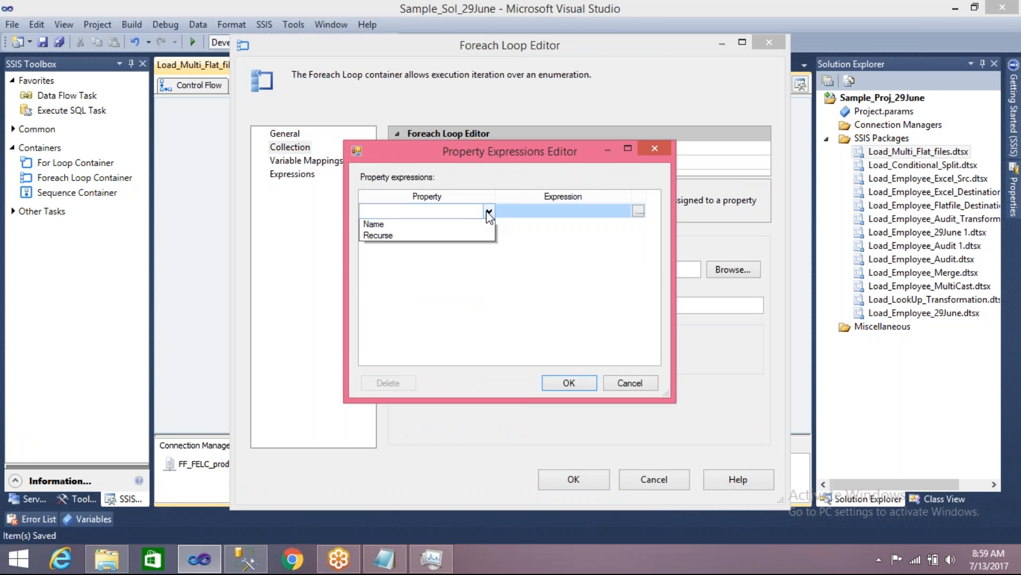
pyautogui.click(403, 252)
pyautogui.click(639, 211)
pyautogui.click(47, 73)
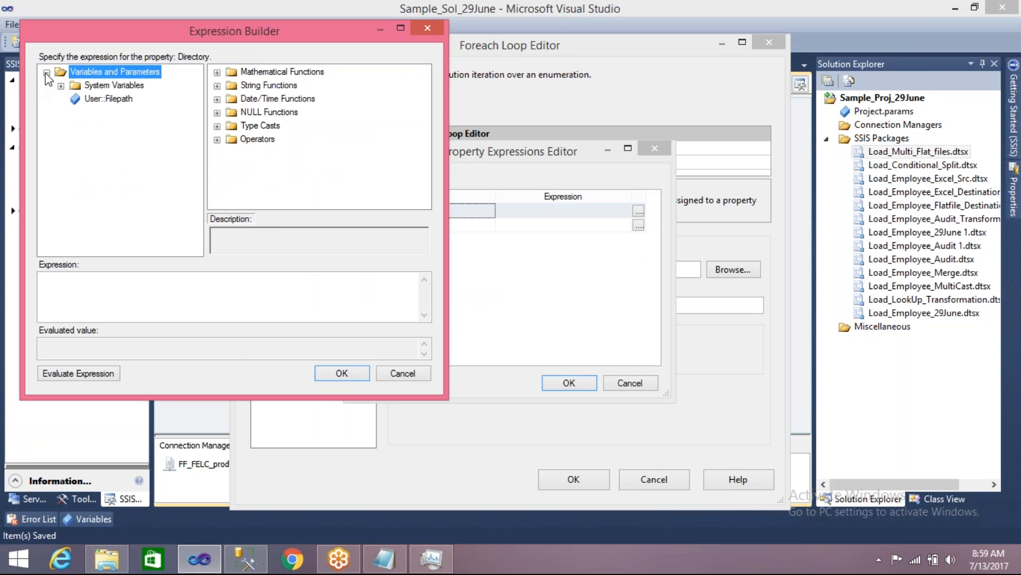
pyautogui.moveTo(99, 100); pyautogui.dragTo(102, 295)
pyautogui.click(343, 371)
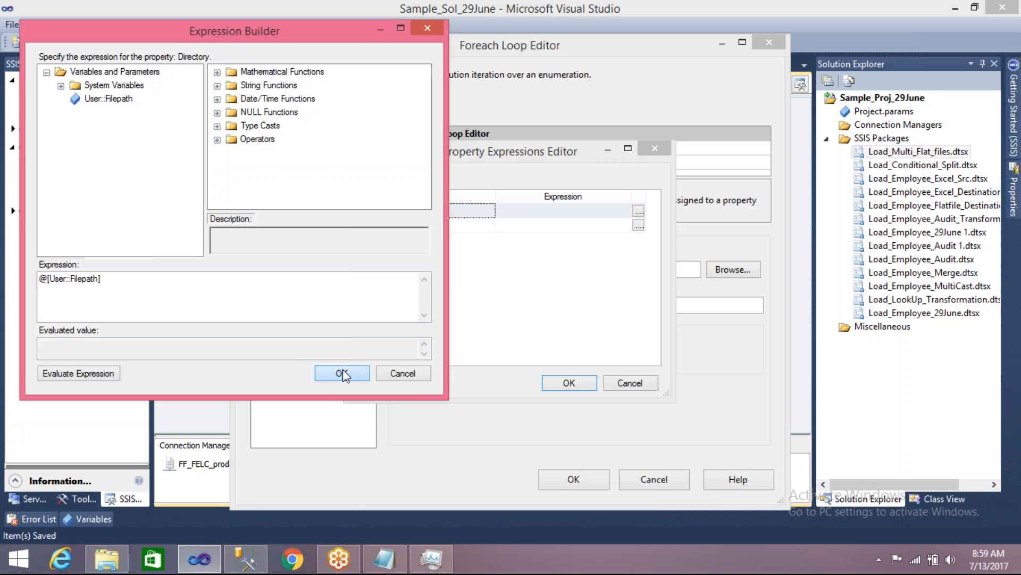
pyautogui.click(558, 383)
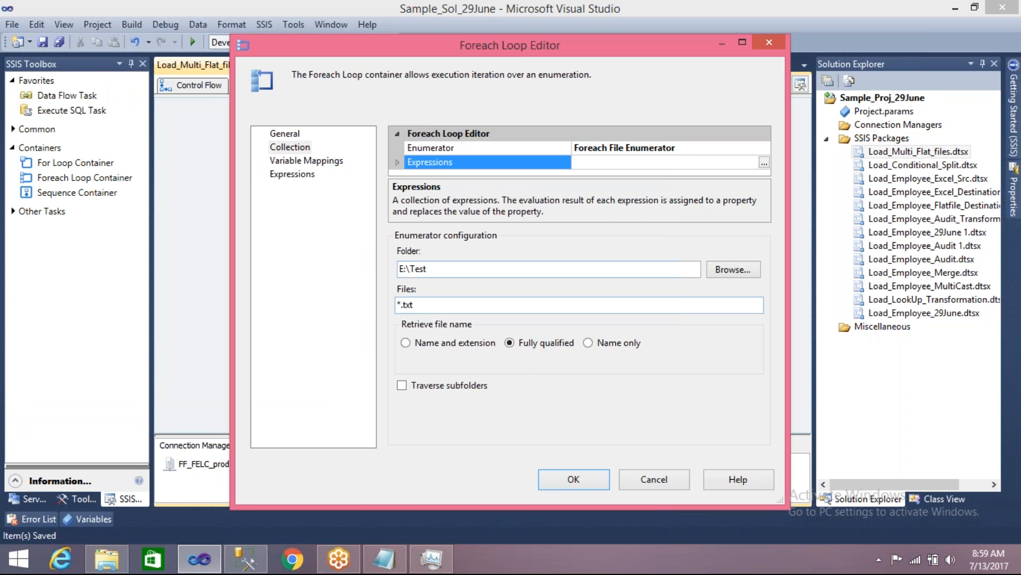
# - Clear the enumerator's Folder path, review the Directory expression, and accept the Foreach Loop settings
pyautogui.moveTo(431, 269); pyautogui.dragTo(360, 266)
pyautogui.press('Delete')
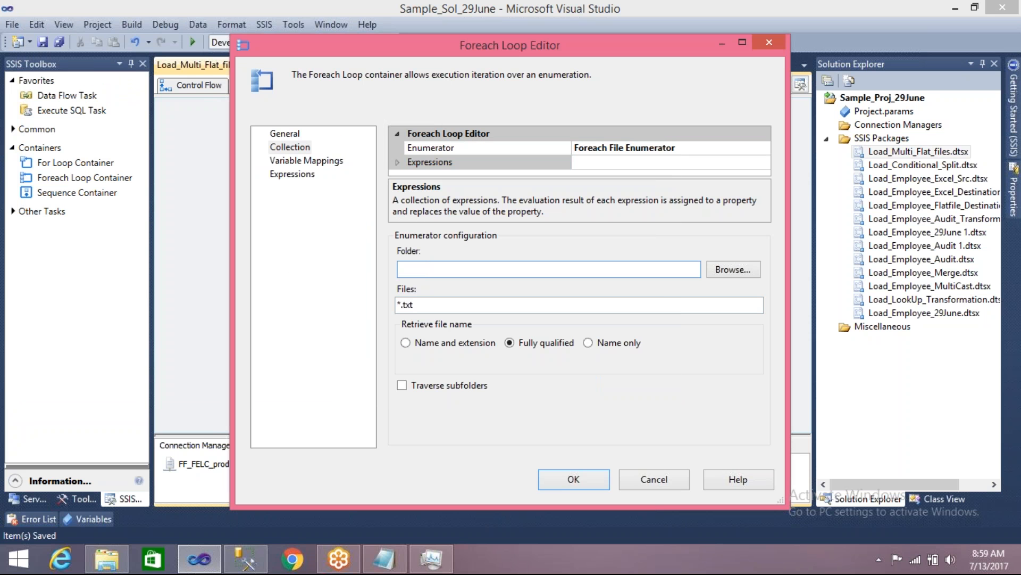
pyautogui.click(400, 164)
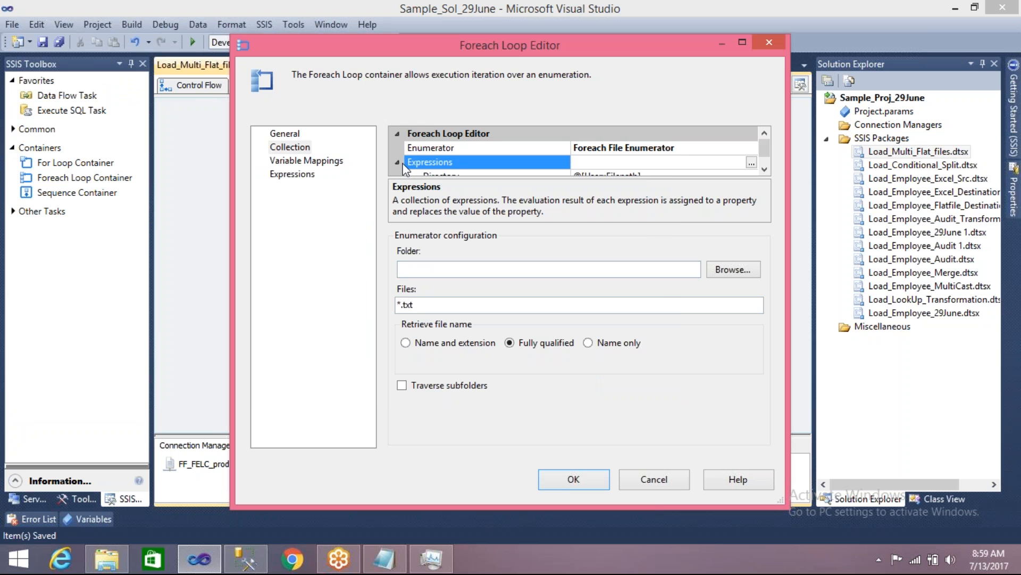
pyautogui.click(765, 170)
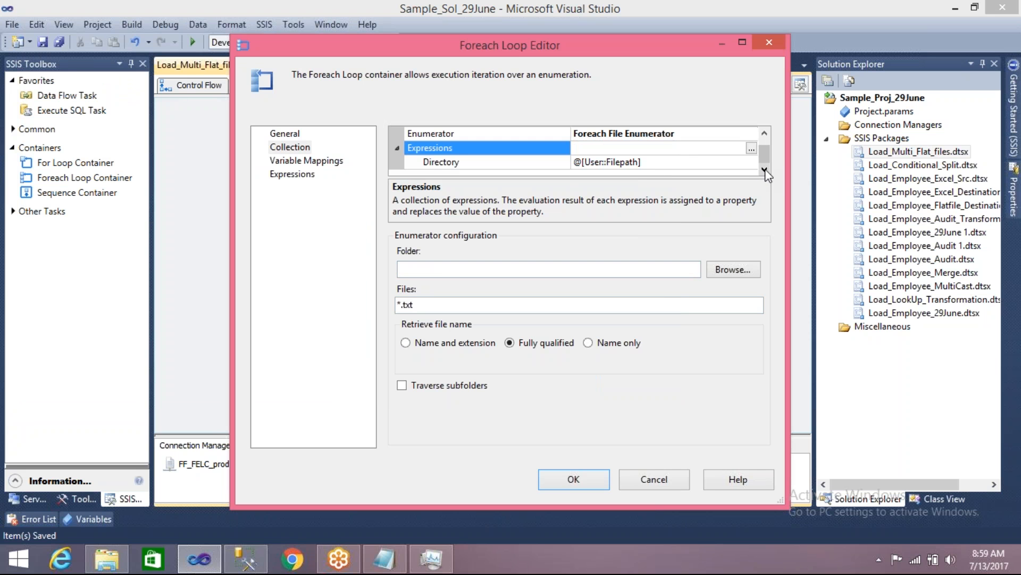
pyautogui.click(574, 479)
# - Examine the Filepath variable's value in the package variables
pyautogui.click(88, 518)
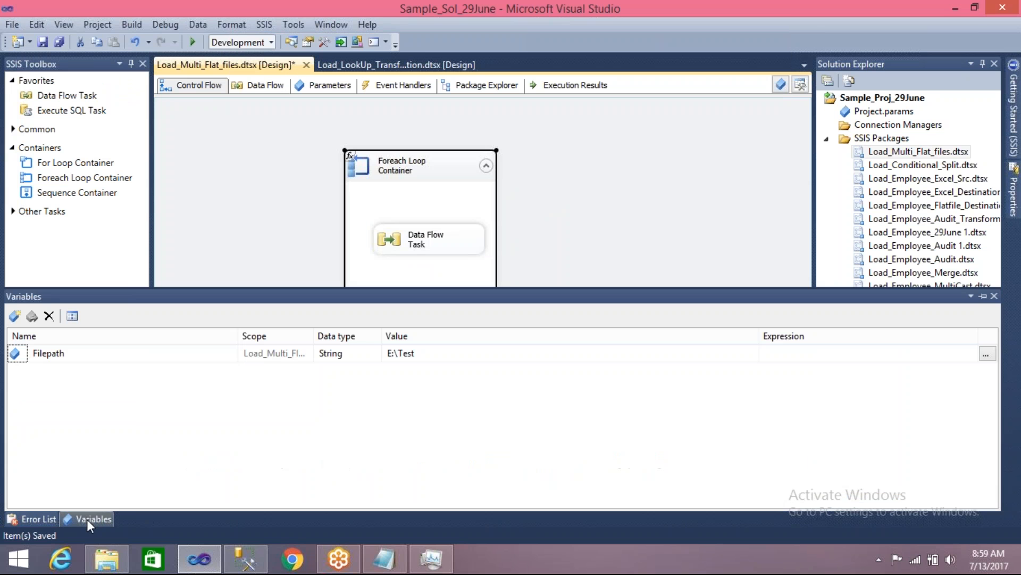
pyautogui.click(427, 356)
pyautogui.doubleClick(424, 351)
pyautogui.click(221, 136)
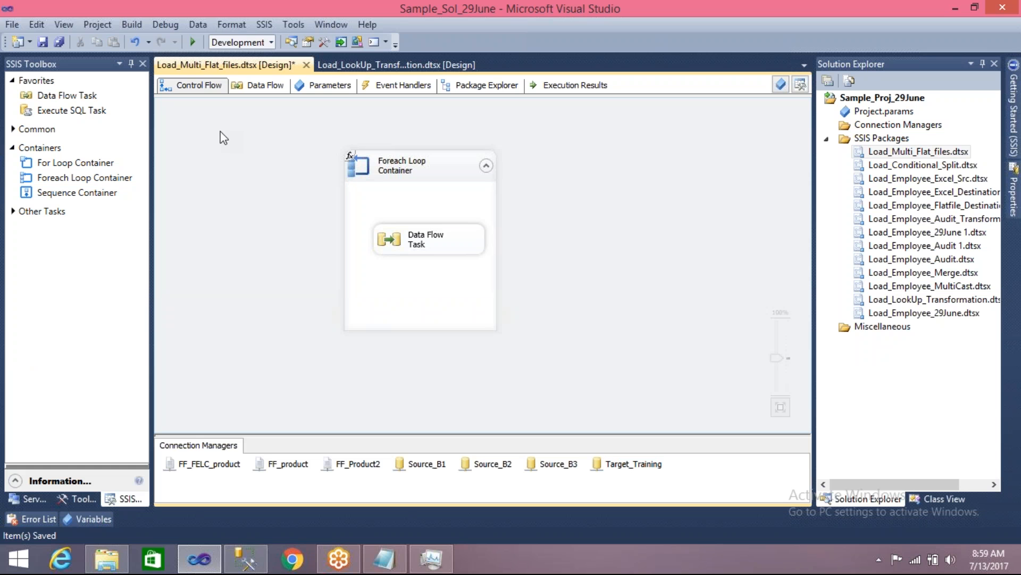
# - Save the Load_Multi_Flat_files.dtsx package, run it to completion, and stop debugging
pyautogui.hotkey('ctrl', 's')
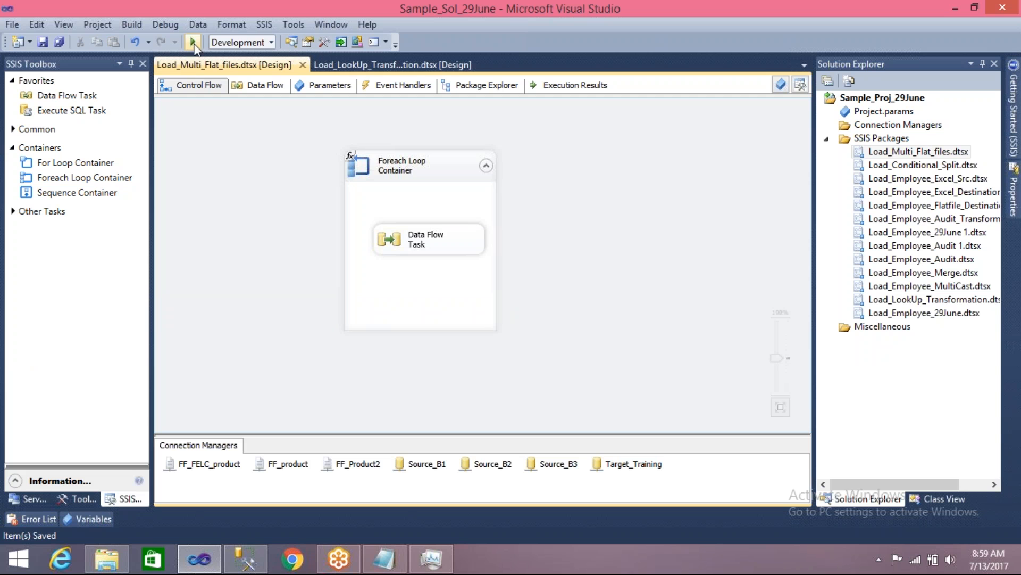
pyautogui.click(193, 42)
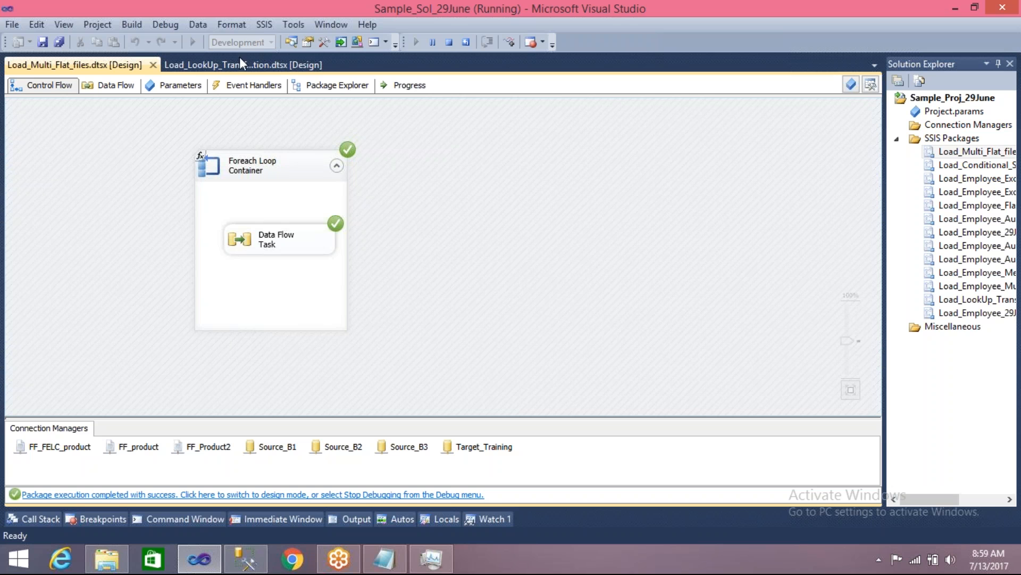
pyautogui.click(450, 46)
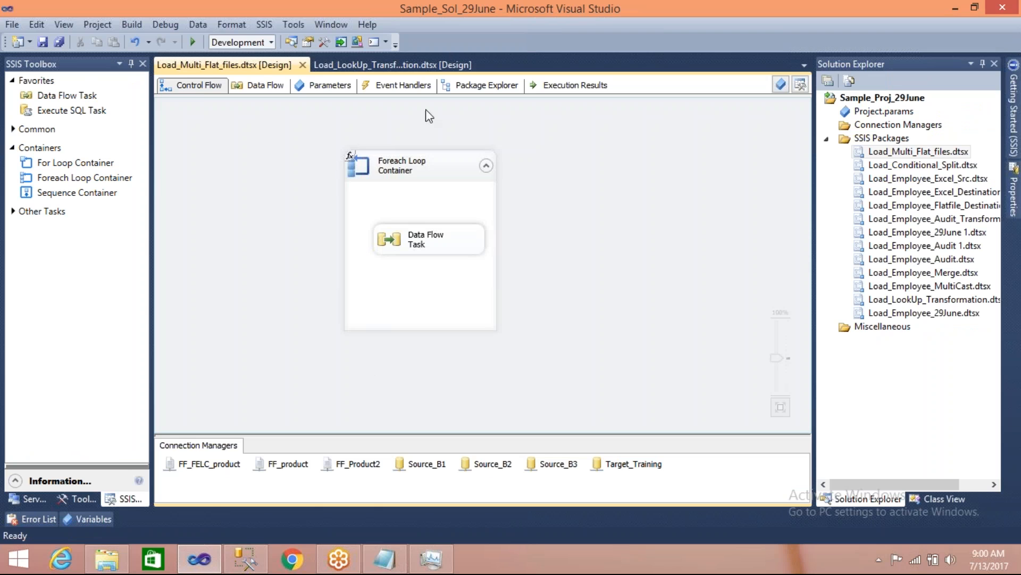
# - Switch to Notepad and list "Data Flow task", "Exe SQl Task" and "Sequence Container" on spaced lines under Loading Multiple Flatfiles
pyautogui.click(384, 559)
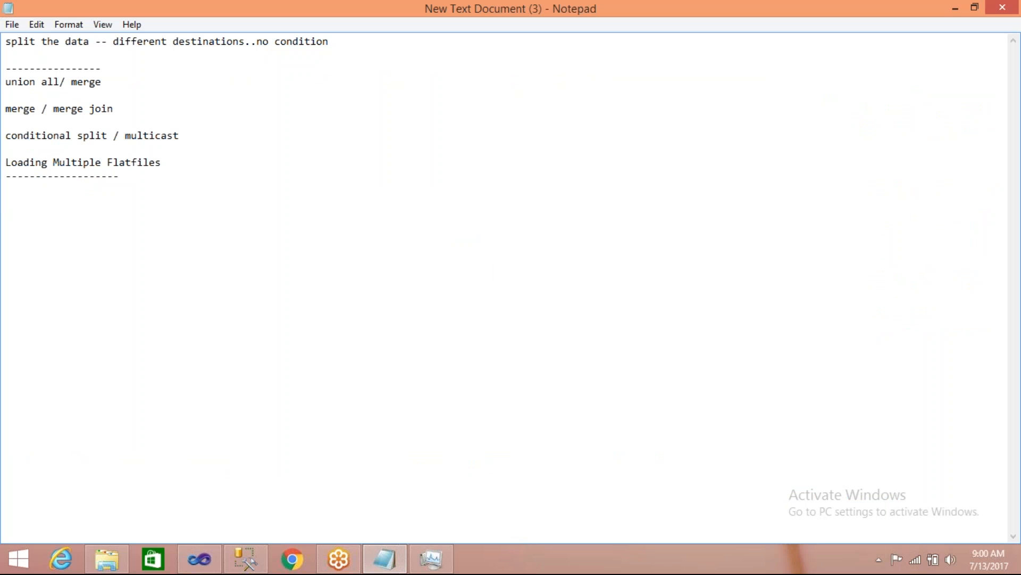
pyautogui.write('Data Flow task')
pyautogui.press('Return')
pyautogui.press('Return')
pyautogui.write('E')
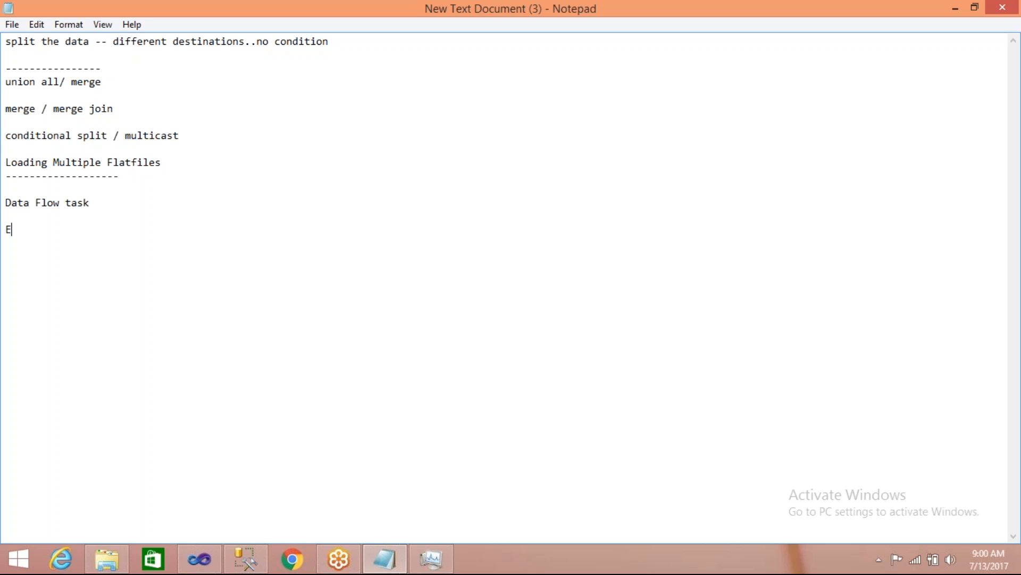
pyautogui.write('xe SQl Task')
pyautogui.press('Return')
pyautogui.press('Return')
pyautogui.write('Sequence C')
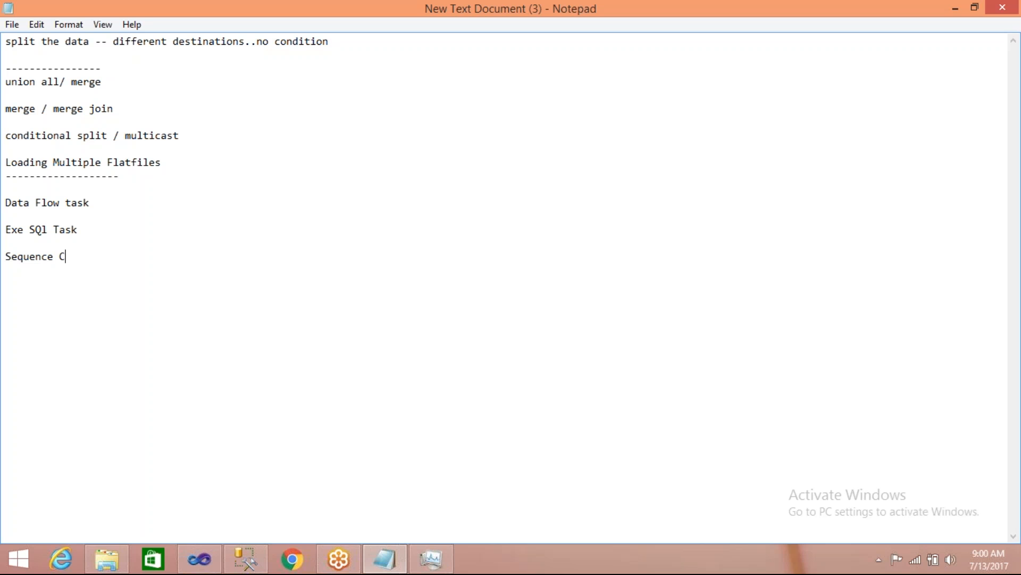
pyautogui.write('ontainer')
# - Add "ForEach loop task" to the notes, followed by "Look Up" with "***" on the line below it
pyautogui.press('Return')
pyautogui.press('Return')
pyautogui.write('ForEach lo')
pyautogui.press('BackSpace')
pyautogui.write('oo')
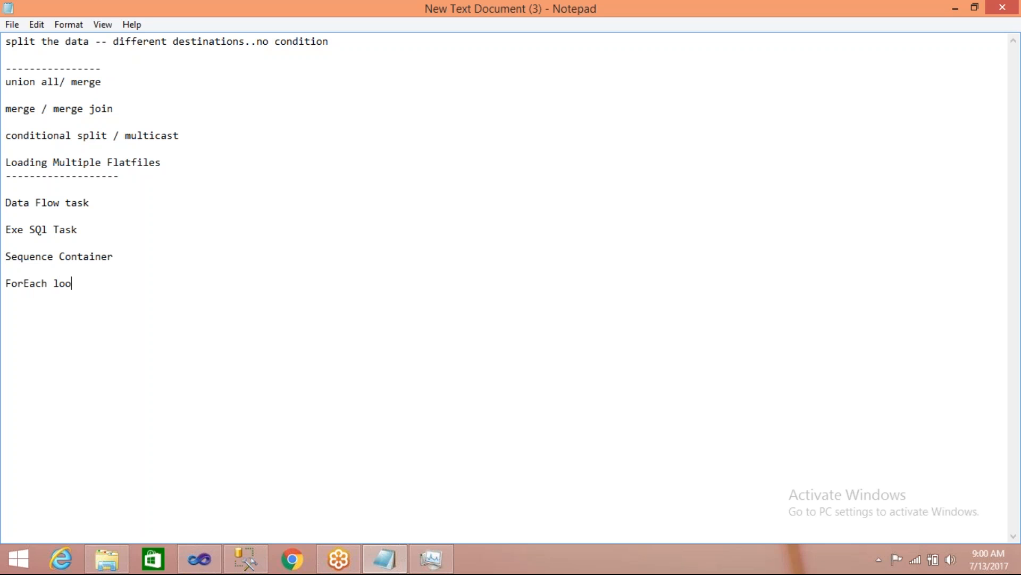
pyautogui.write('p task')
pyautogui.press('Return')
pyautogui.press('Return')
pyautogui.press('Return')
pyautogui.write('Look Up')
pyautogui.press('Return')
pyautogui.write('***')
pyautogui.press('End')
# - Return to Visual Studio and save the Load_Multi_Flat_files.dtsx package
pyautogui.click(199, 558)
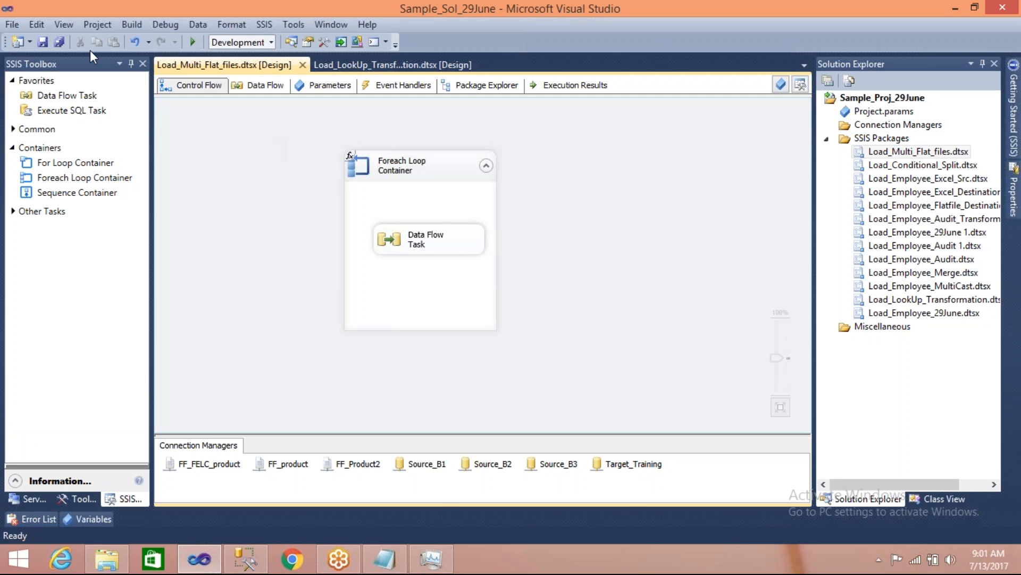
pyautogui.click(43, 43)
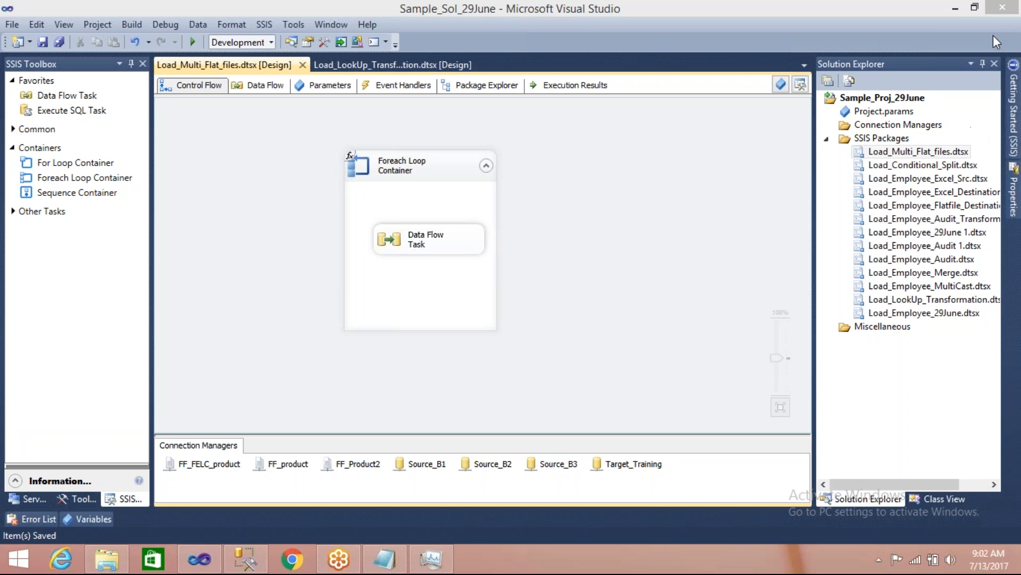
pyautogui.moveTo(1019, 3)
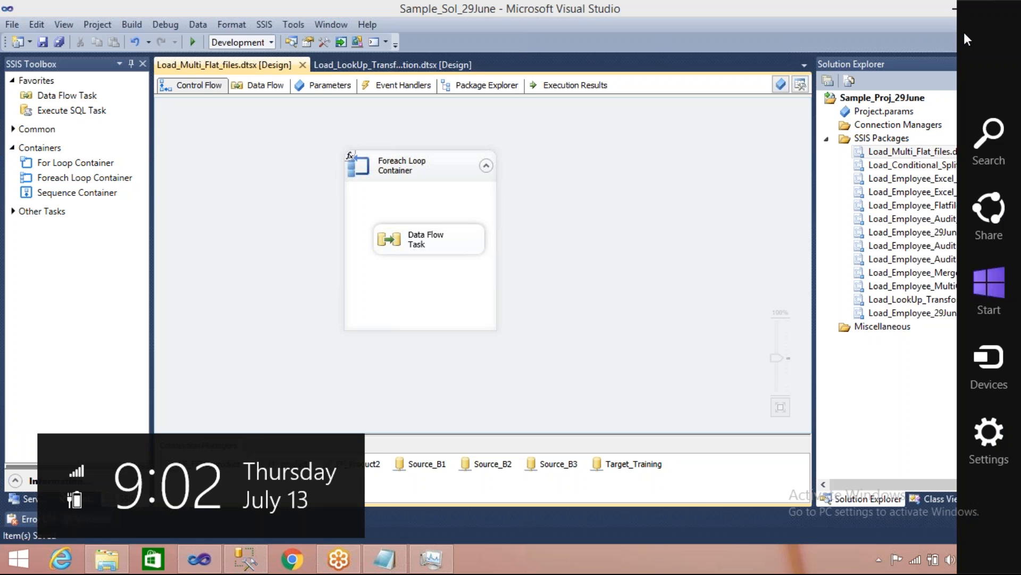